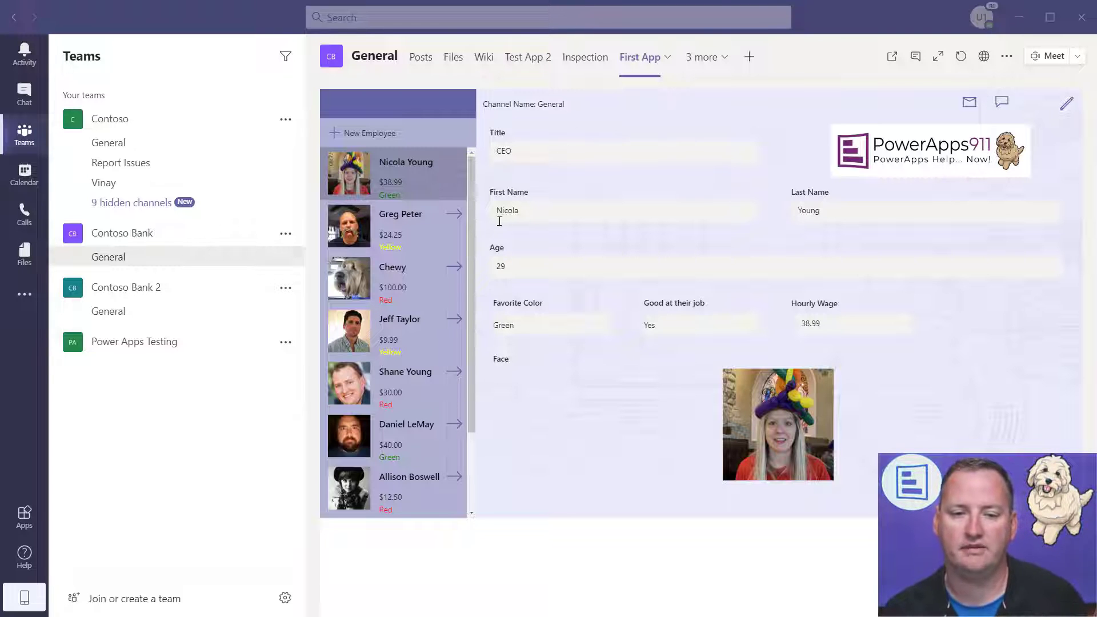
- Open the Nap taker record, edit it, set Favorite Color to Green and save
scroll(426, 292, "down", 2)
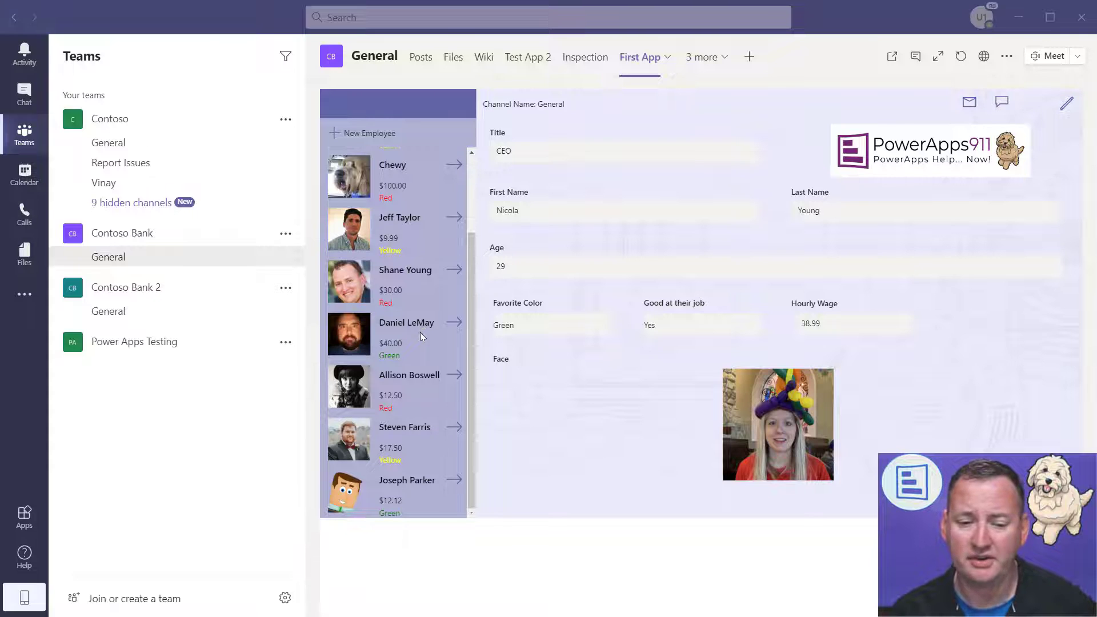
scroll(418, 283, "up", 2)
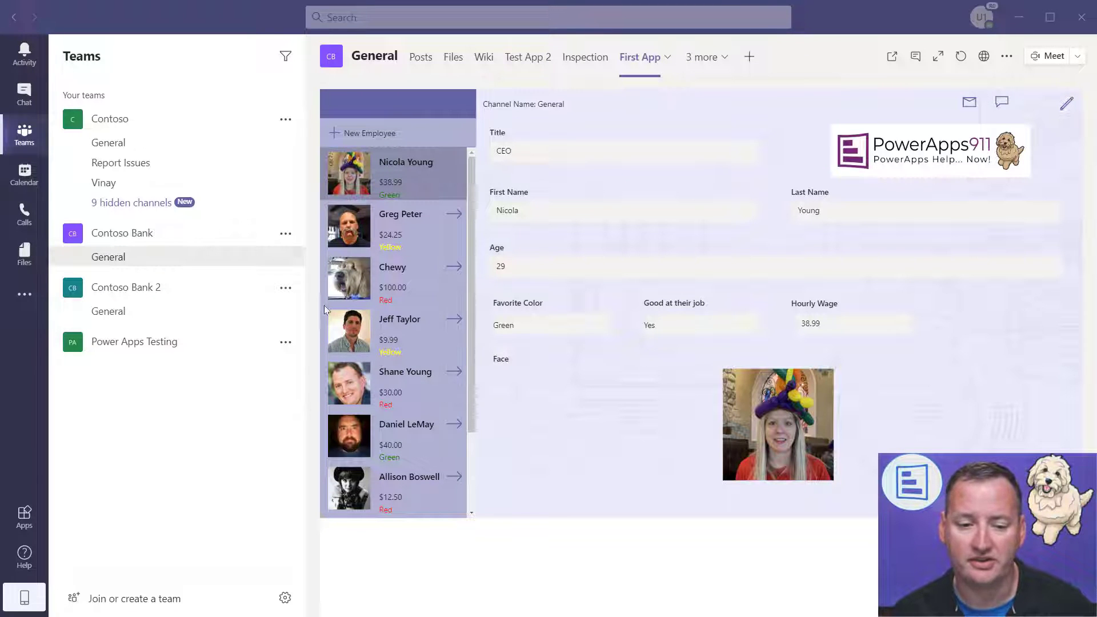
left_click(455, 267)
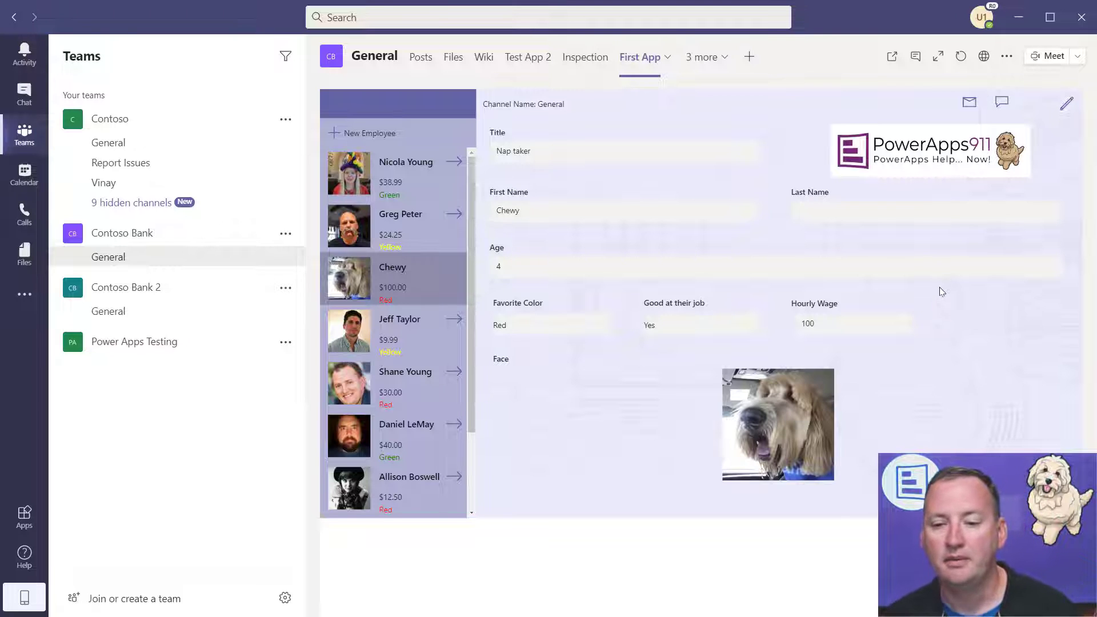
left_click(1067, 104)
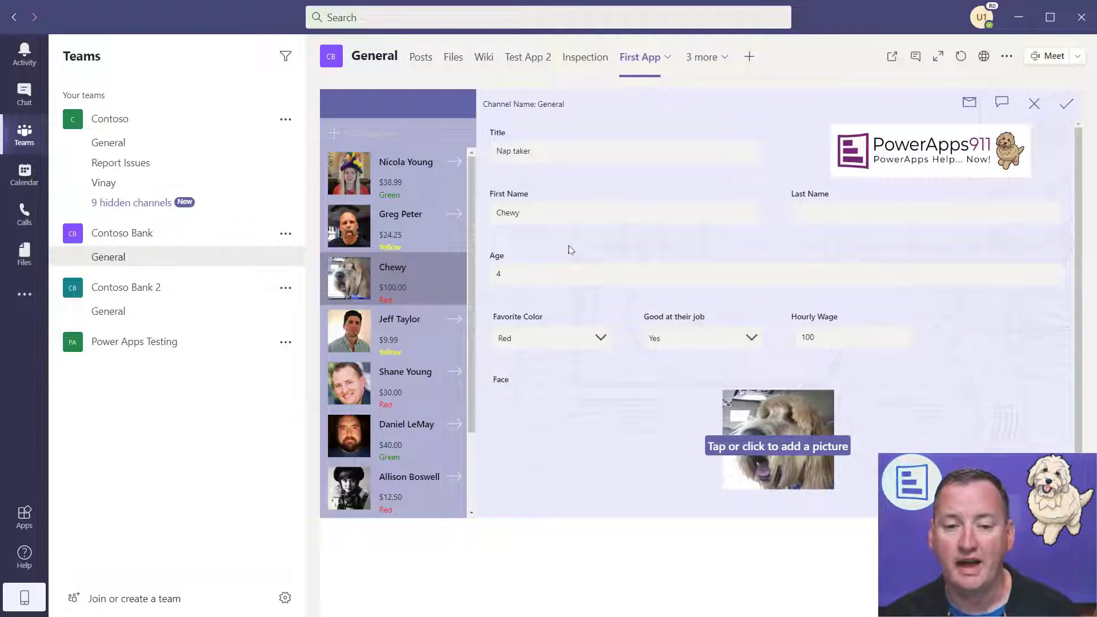
left_click(595, 340)
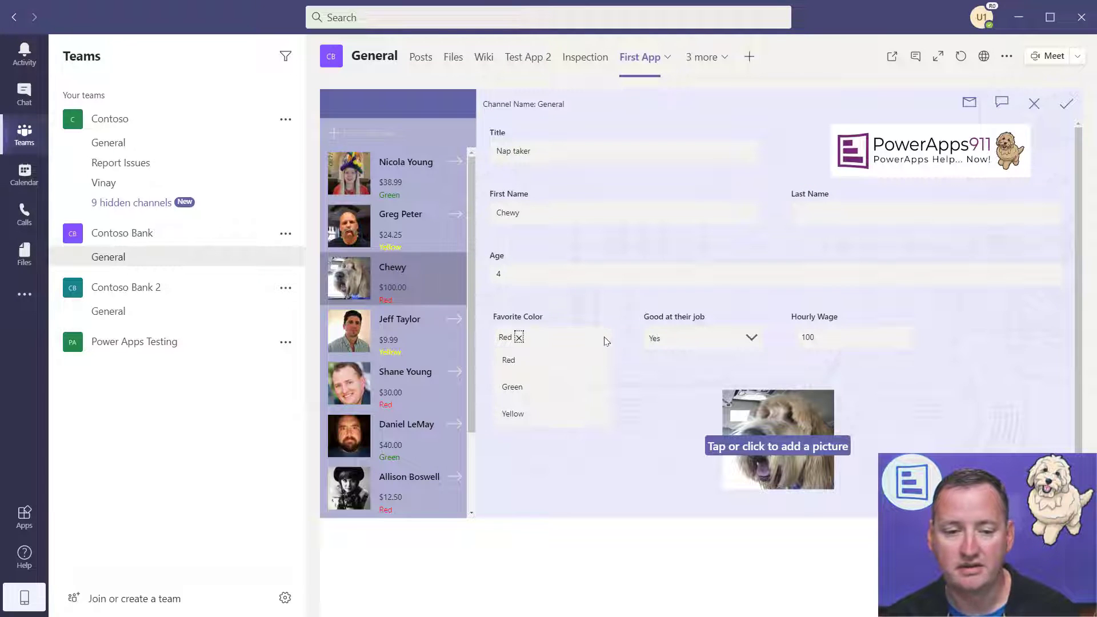
left_click(522, 393)
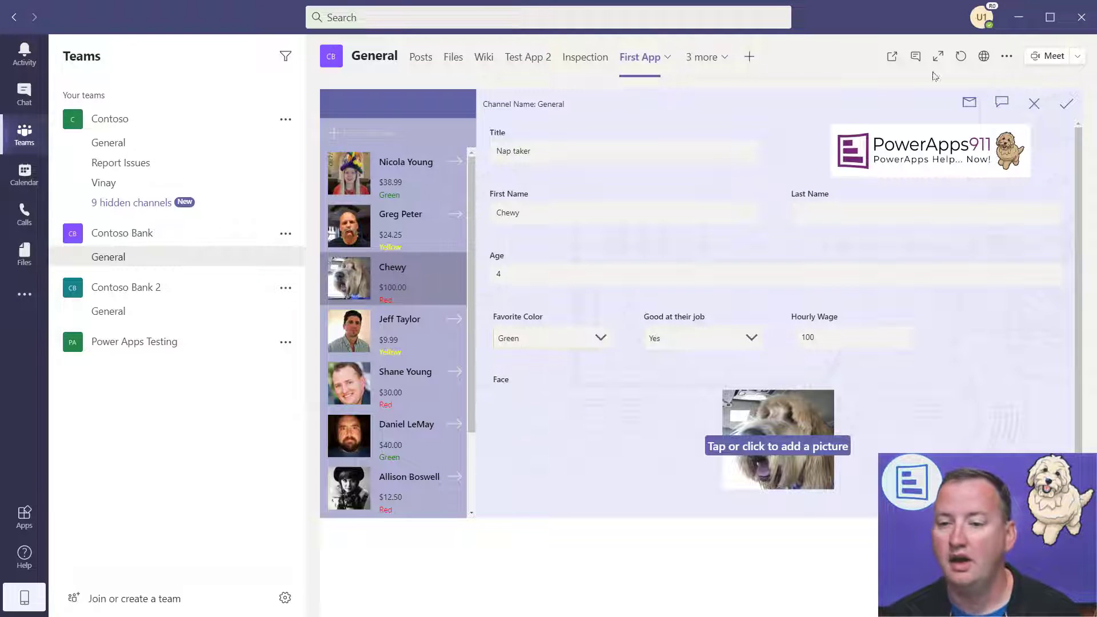
left_click(1069, 105)
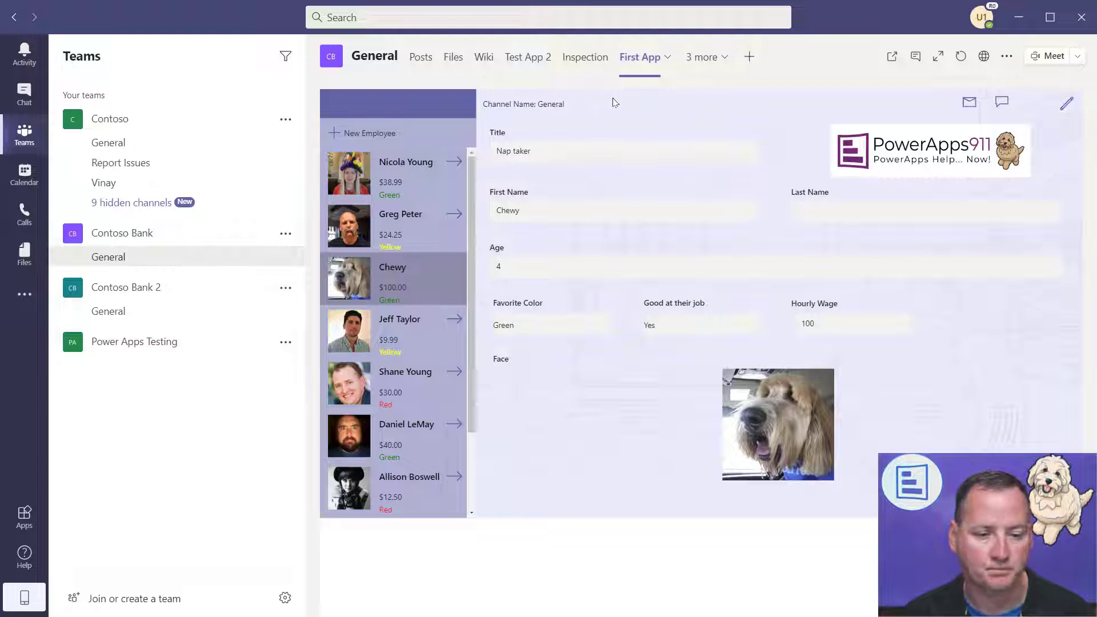
- From the Power Apps Testing team, launch Power Apps (Preview) from the added apps list
left_click(155, 343)
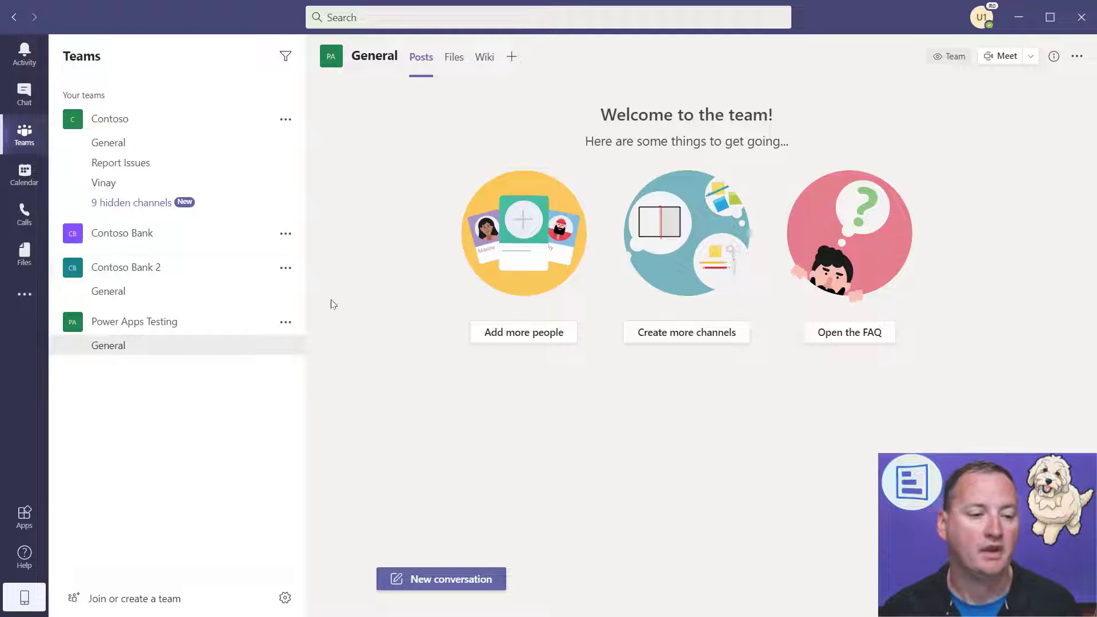
left_click(24, 294)
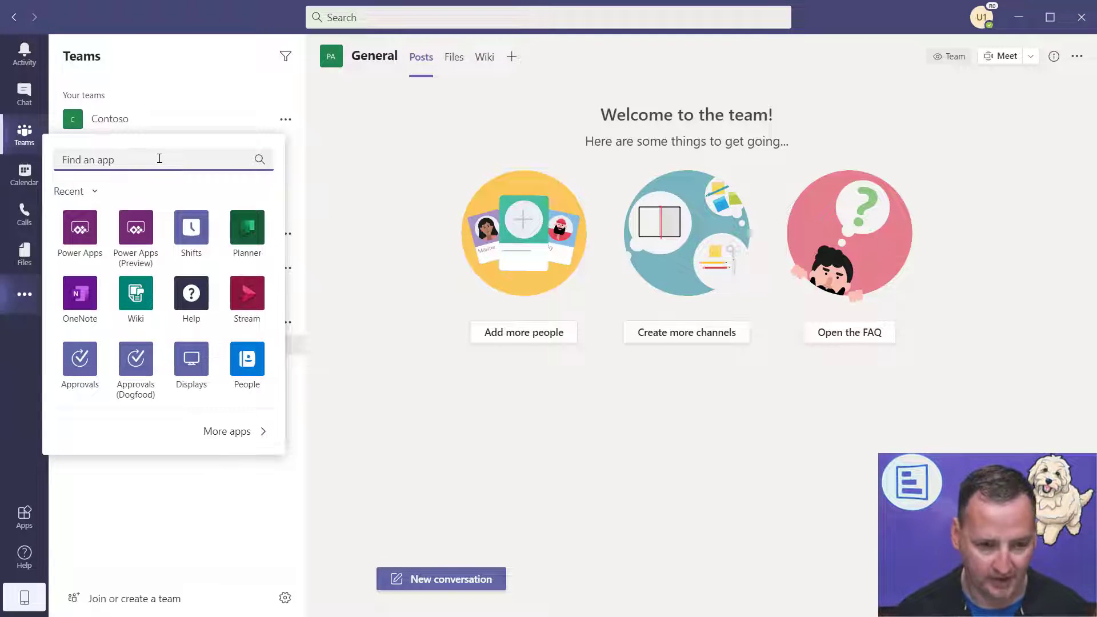
left_click(135, 235)
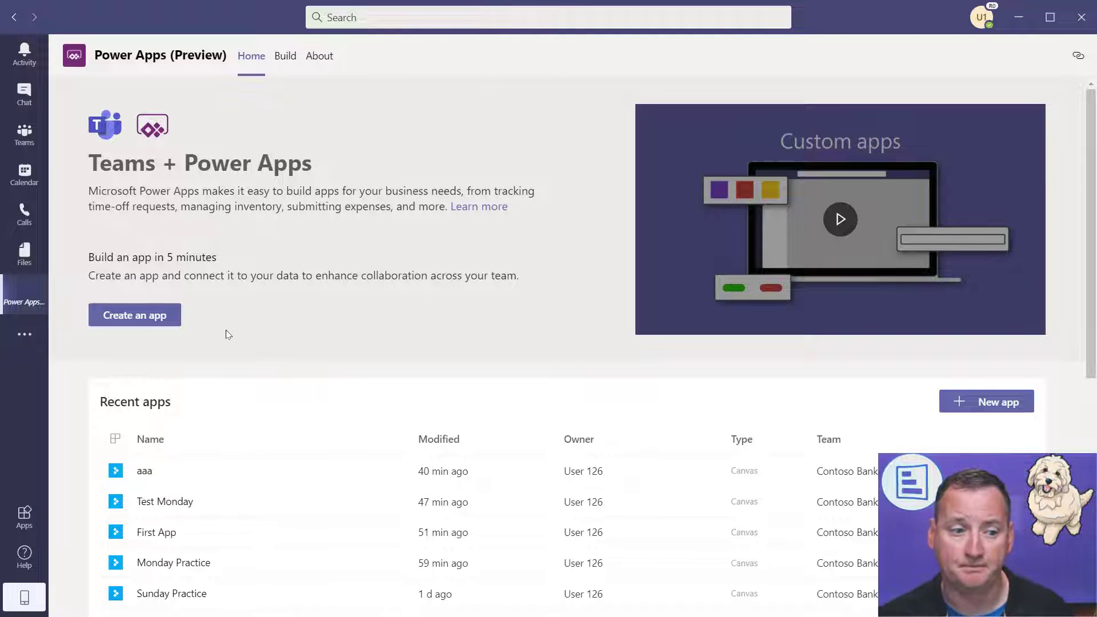
- Create a new app with Power Apps Testing selected as the team
left_click(158, 316)
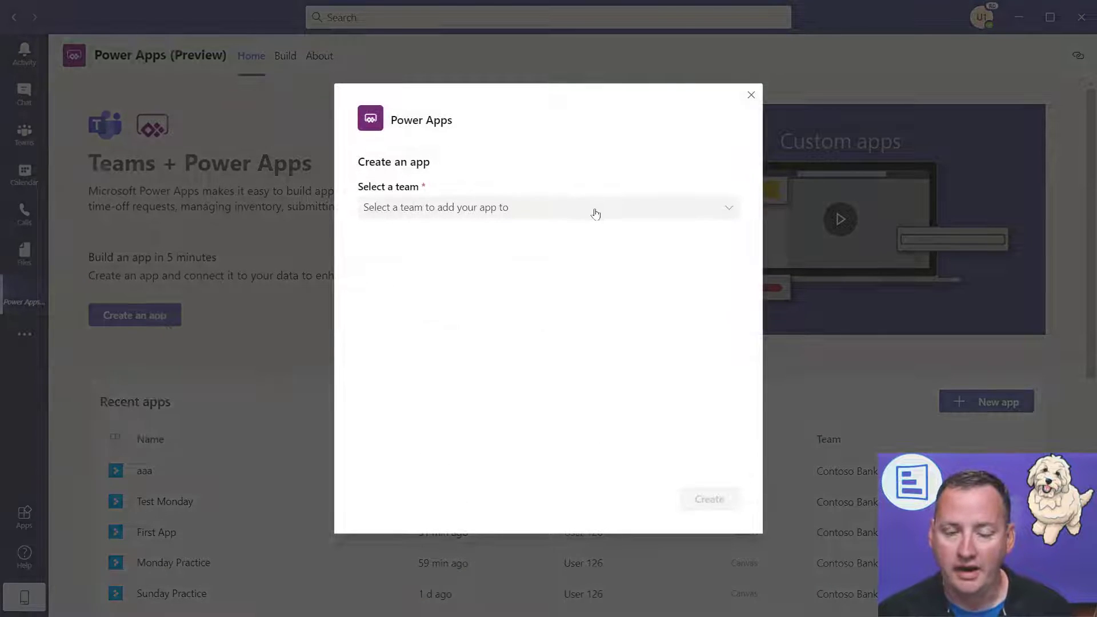
left_click(622, 211)
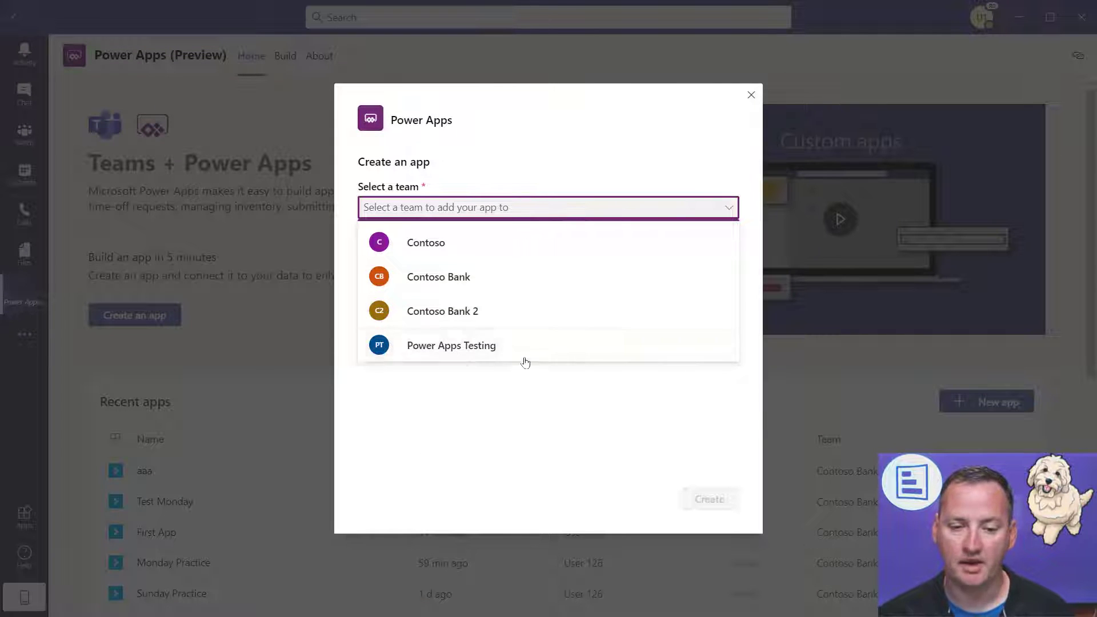
left_click(495, 352)
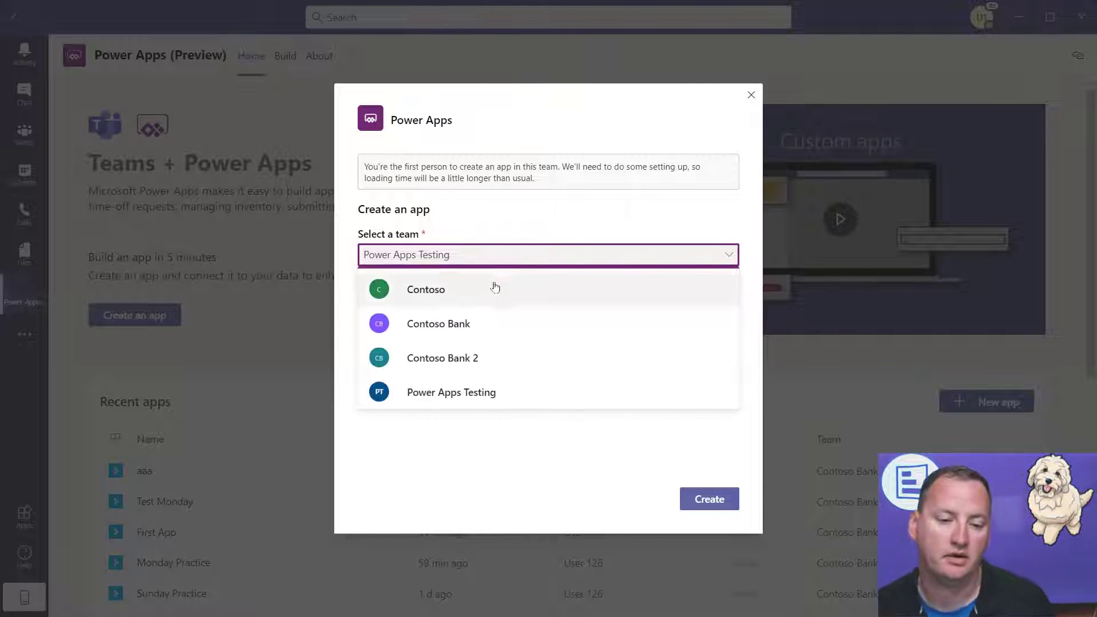
left_click(558, 226)
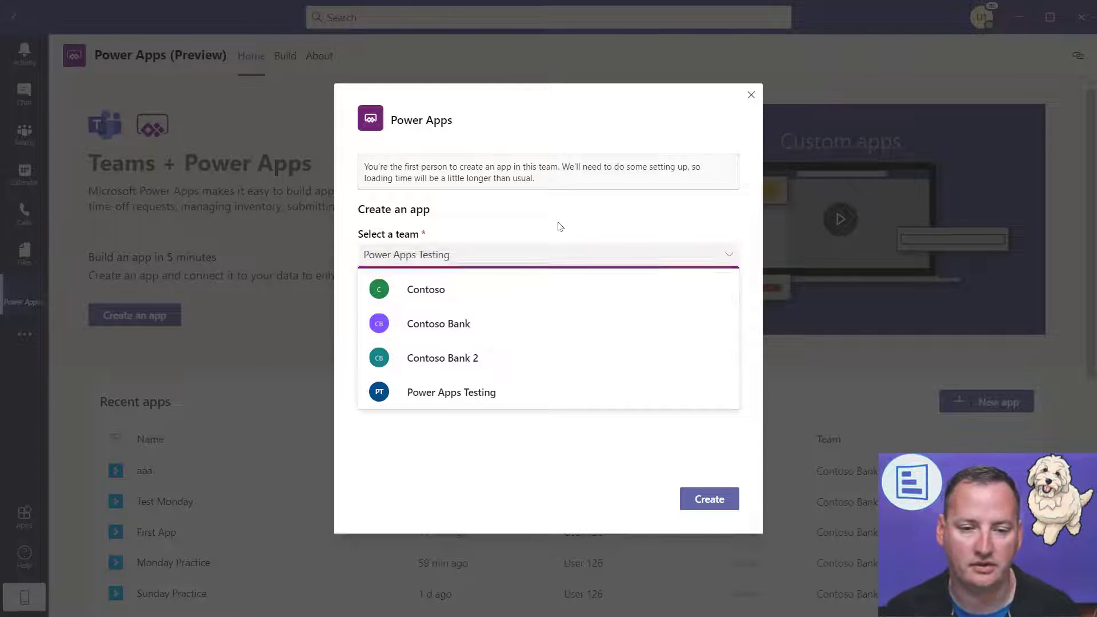
left_click(731, 501)
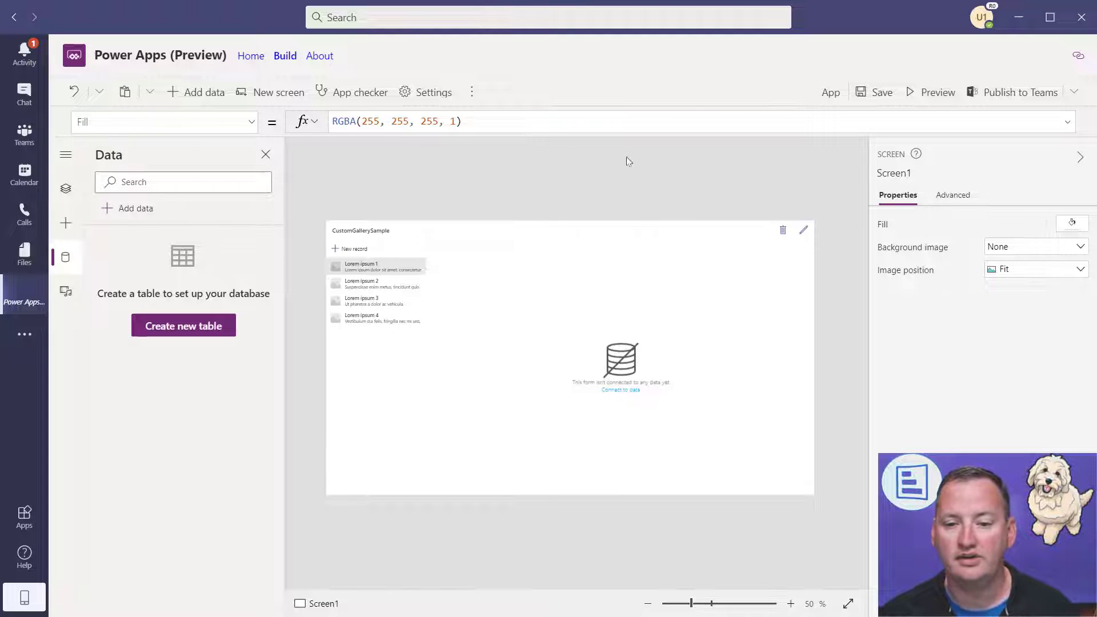
- Create a new data table named MyEmployees
left_click(789, 605)
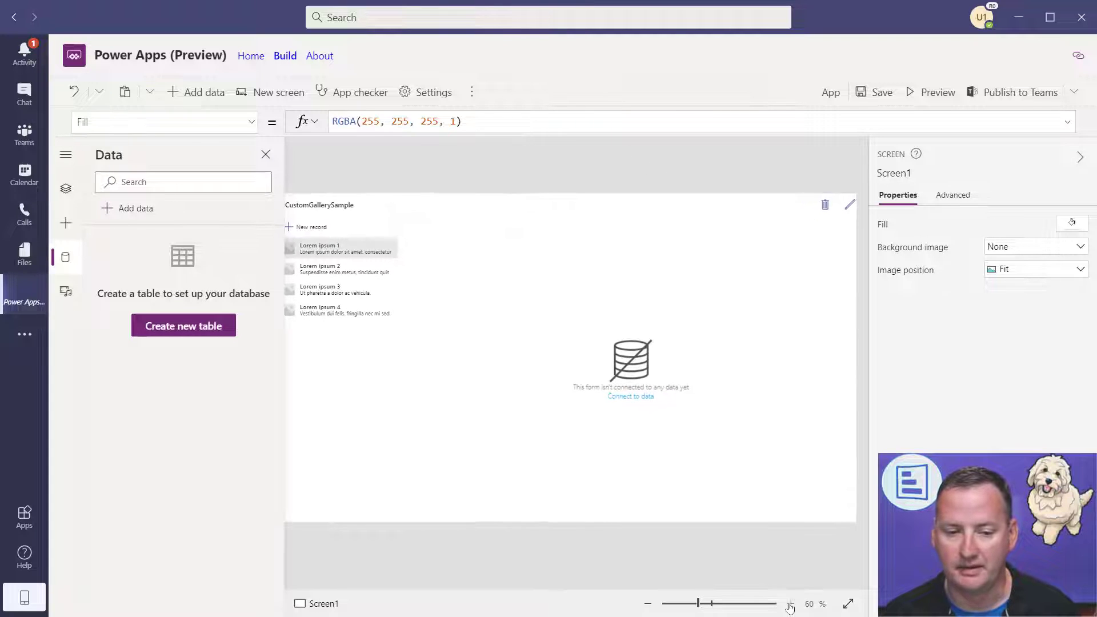
left_click_drag(703, 591, 692, 591)
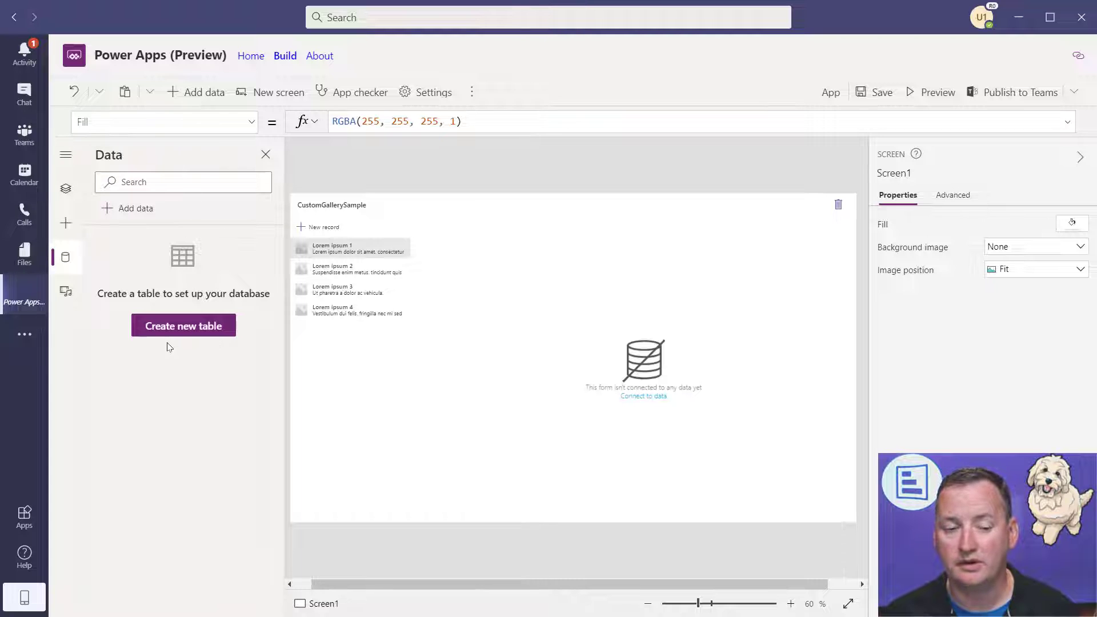
left_click(188, 337)
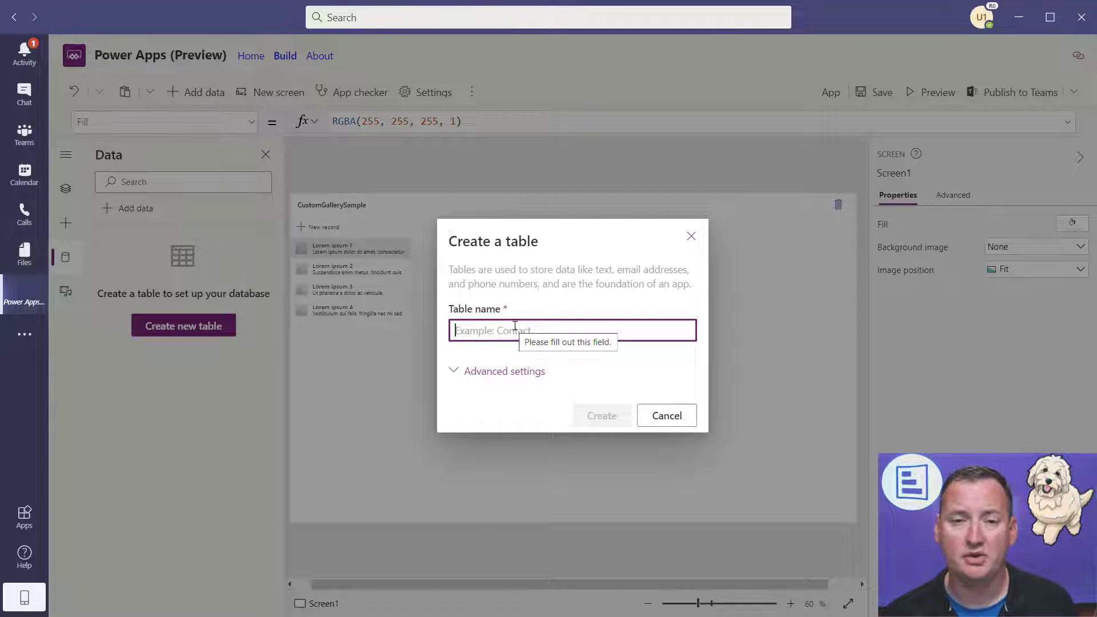
type("MyEmployees")
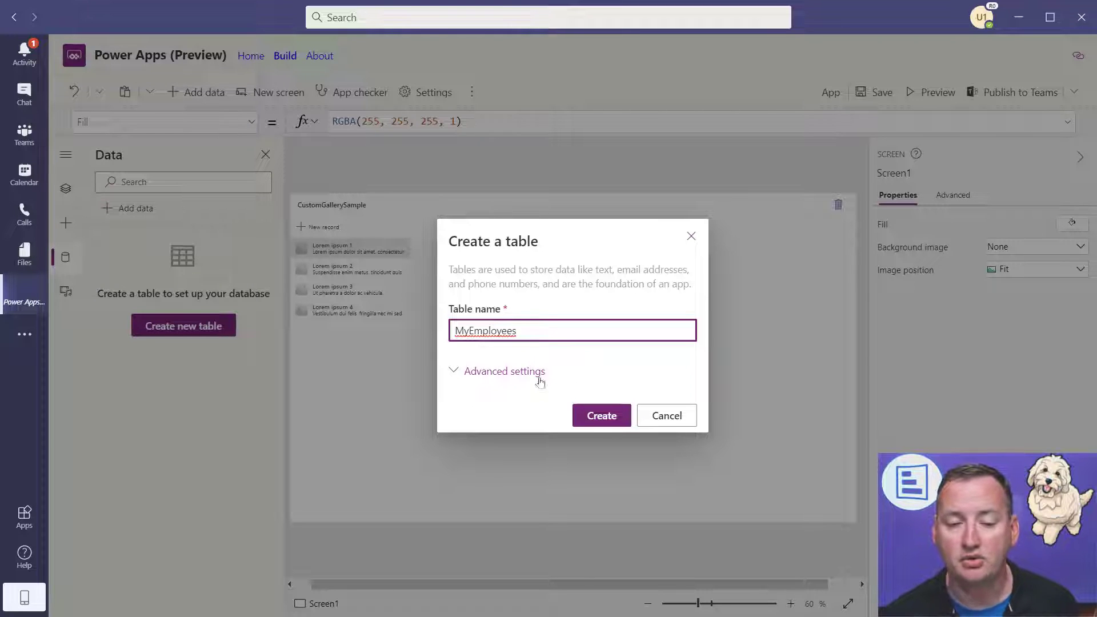
left_click(452, 371)
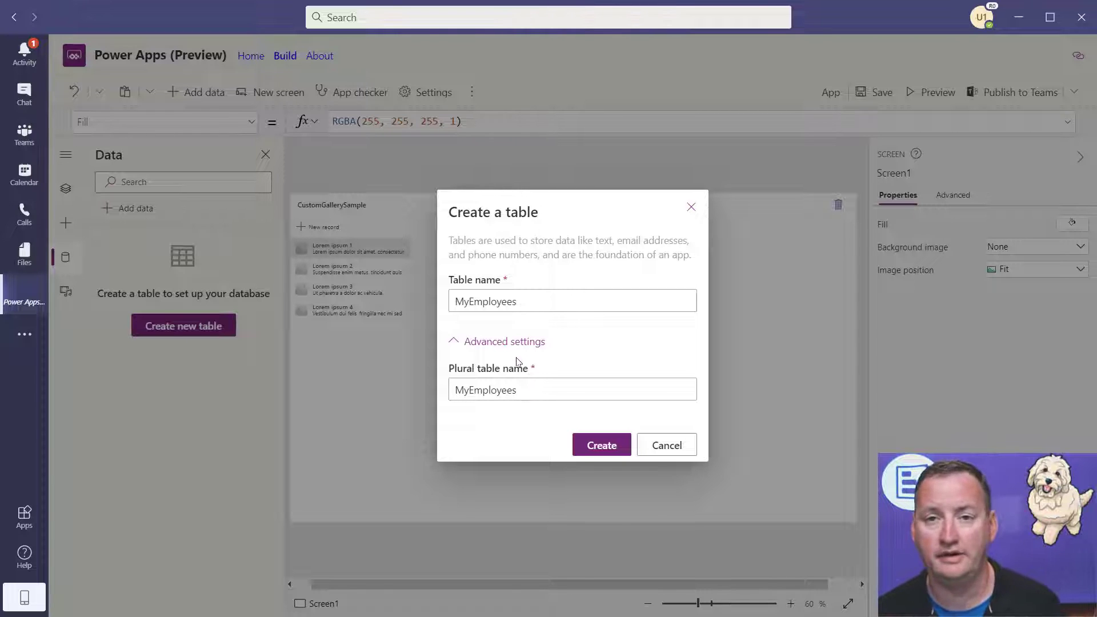
left_click(455, 345)
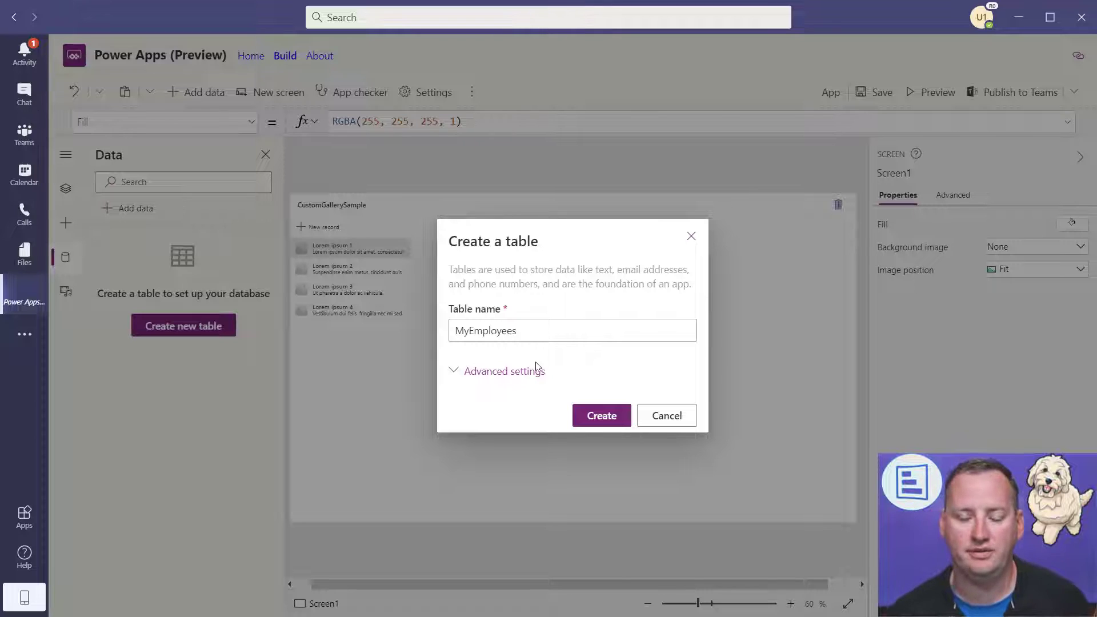
left_click(587, 421)
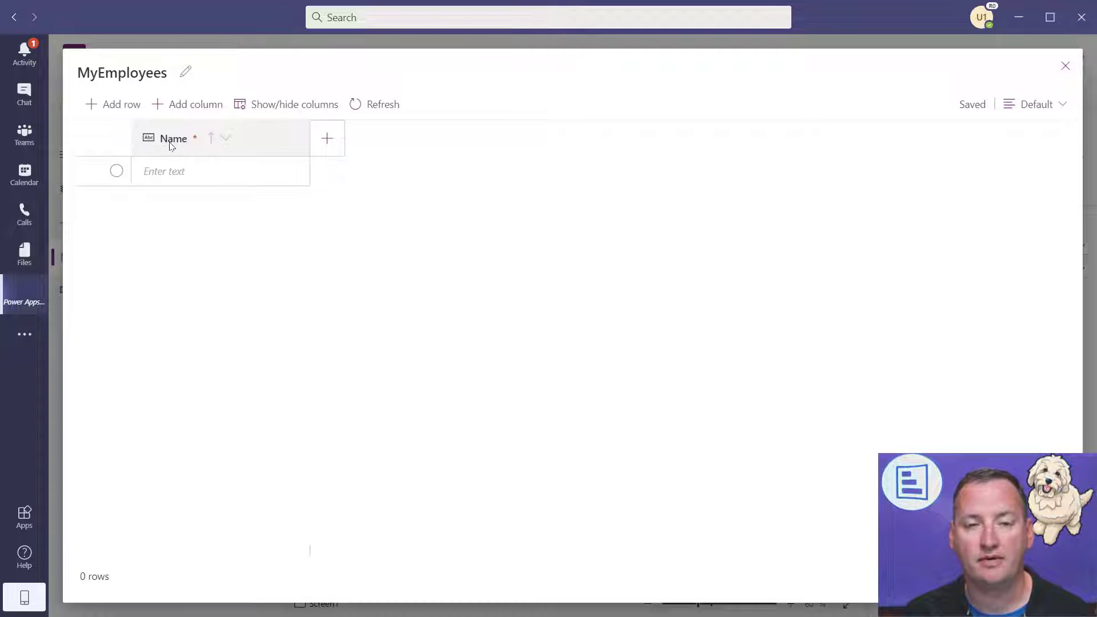
- Rename the table's required Name column to Job Title
left_click(226, 140)
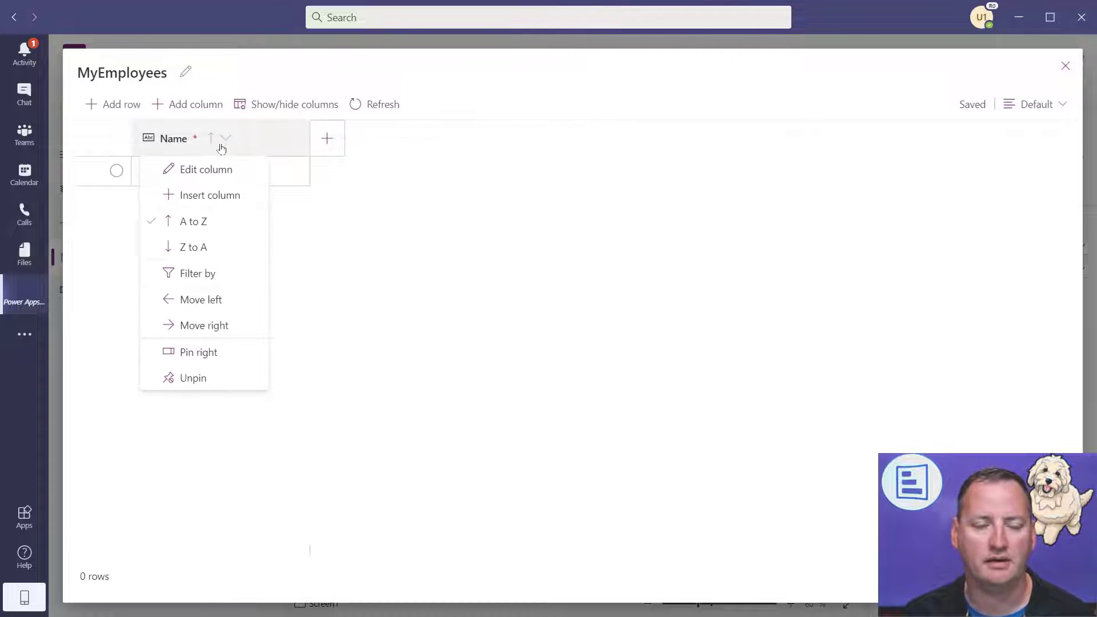
left_click(211, 173)
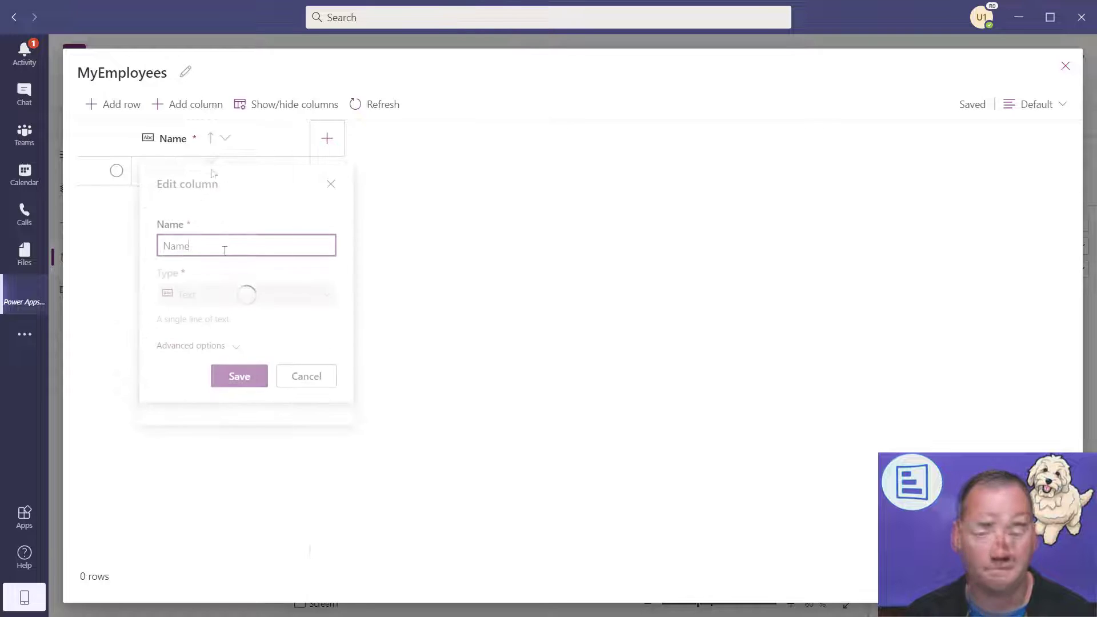
left_click_drag(218, 248, 150, 251)
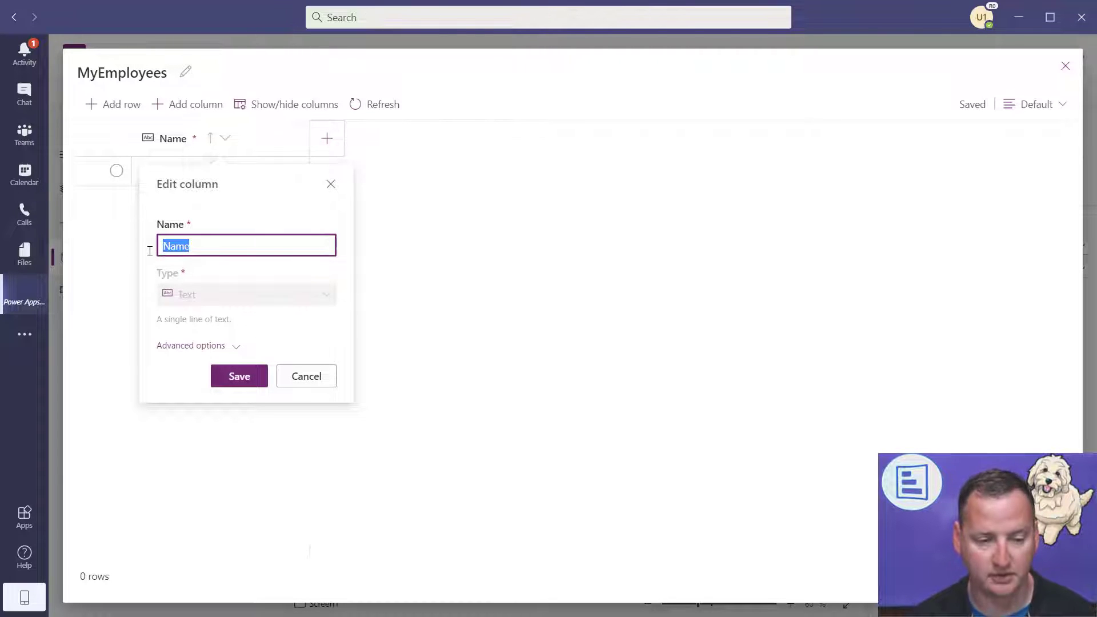
type("Job Title")
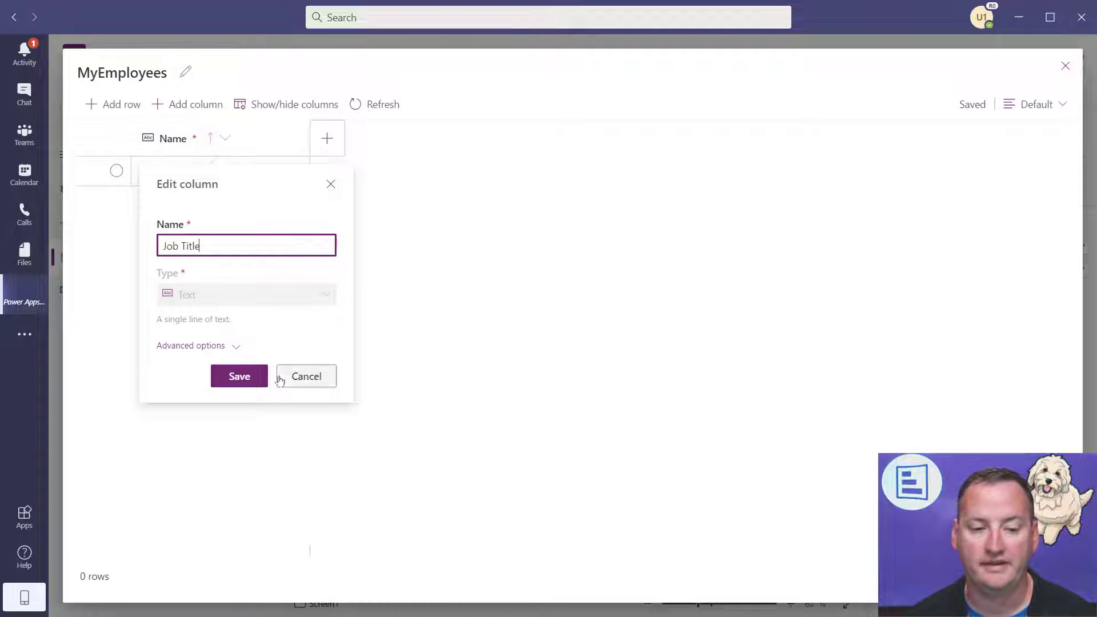
left_click(239, 376)
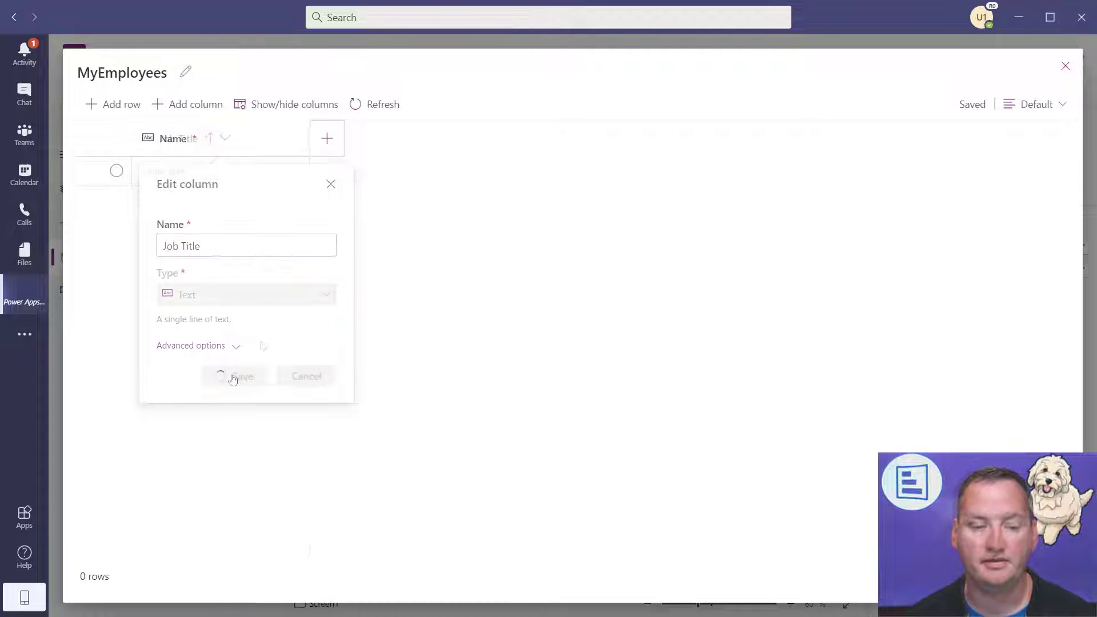
- Add a First Name column of type Text
left_click(327, 138)
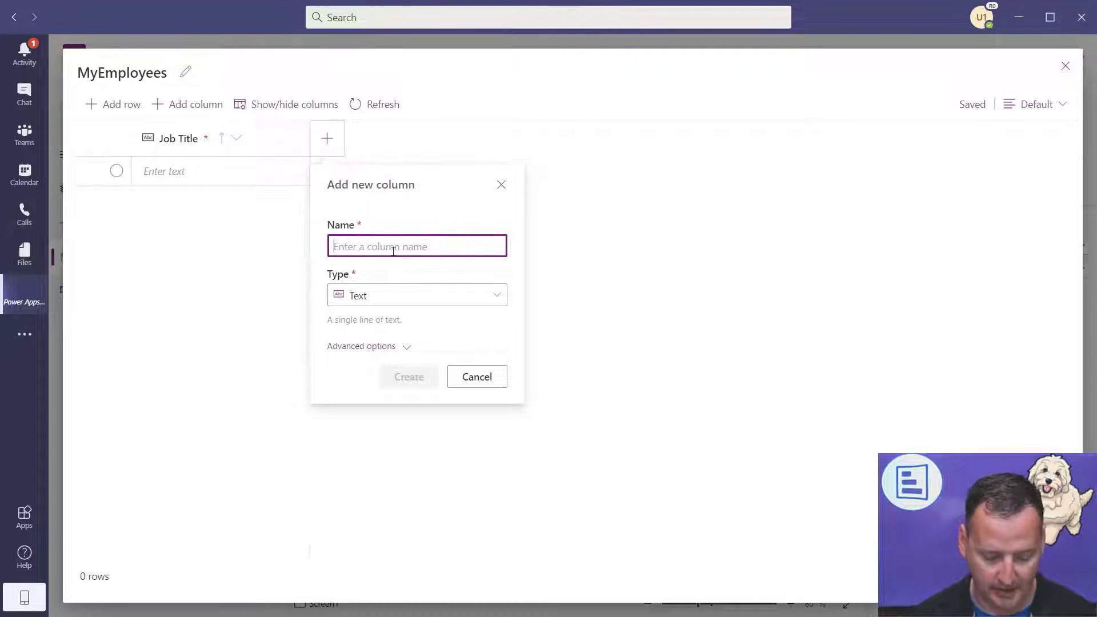
type("First Name")
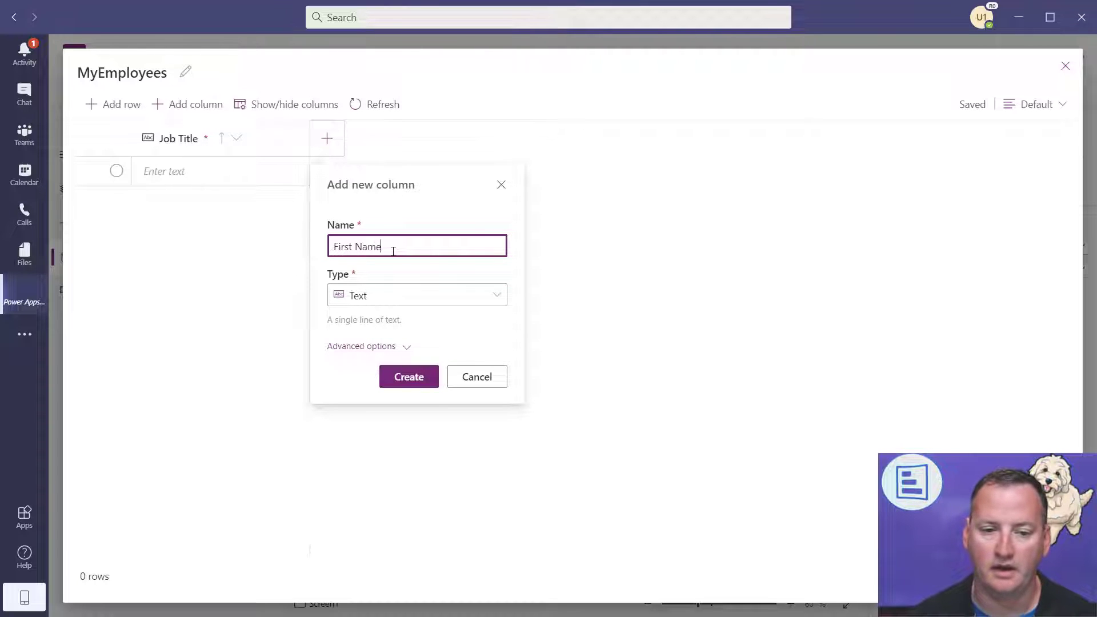
left_click(496, 296)
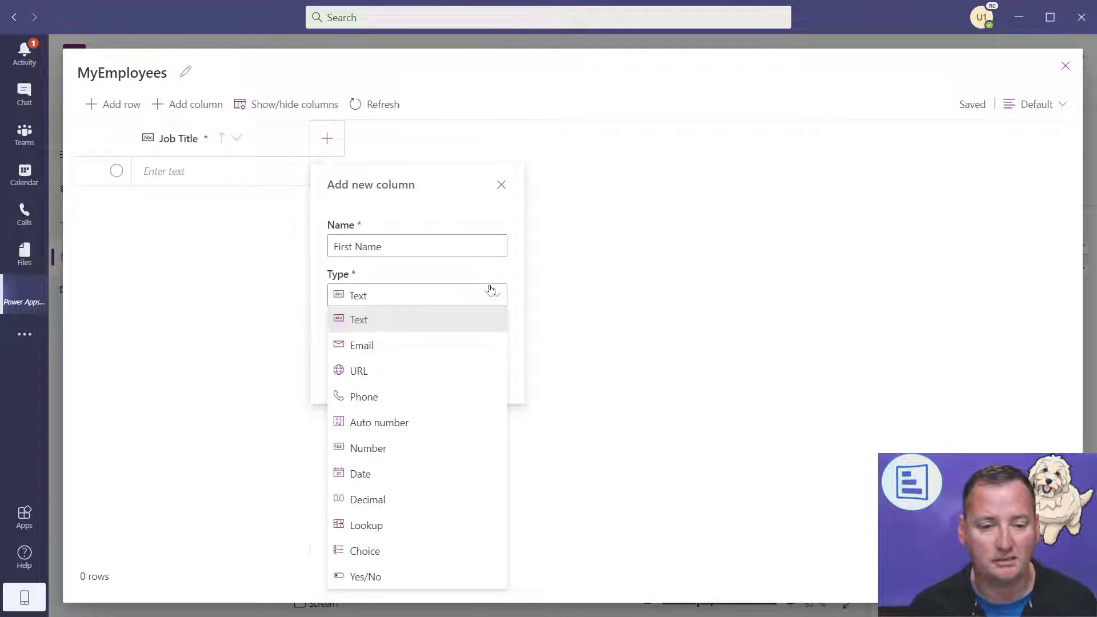
left_click(448, 323)
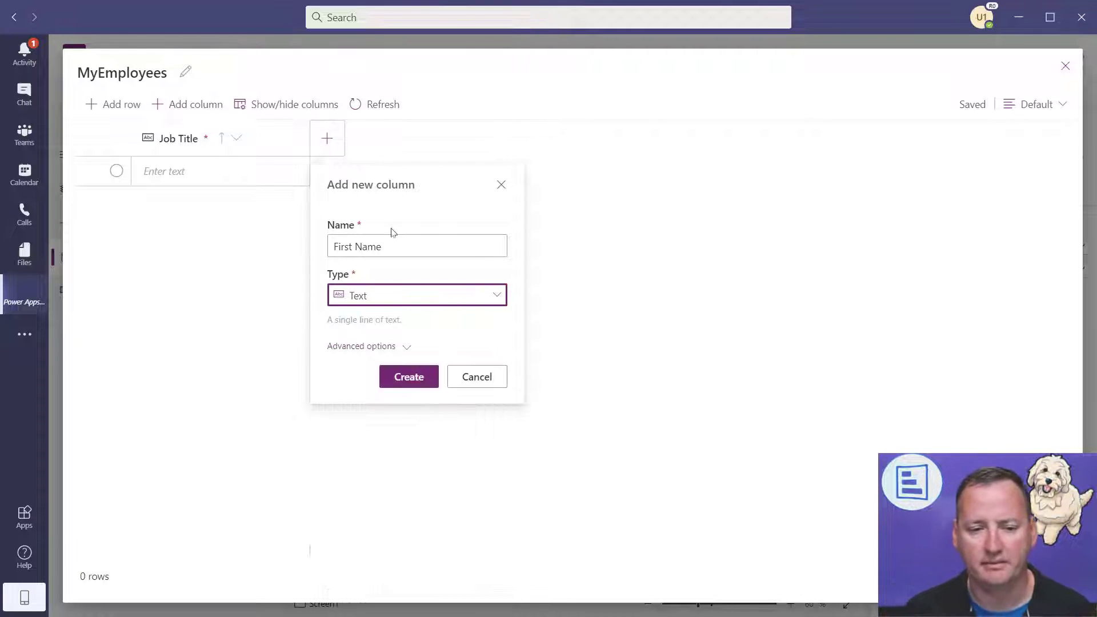
left_click(405, 347)
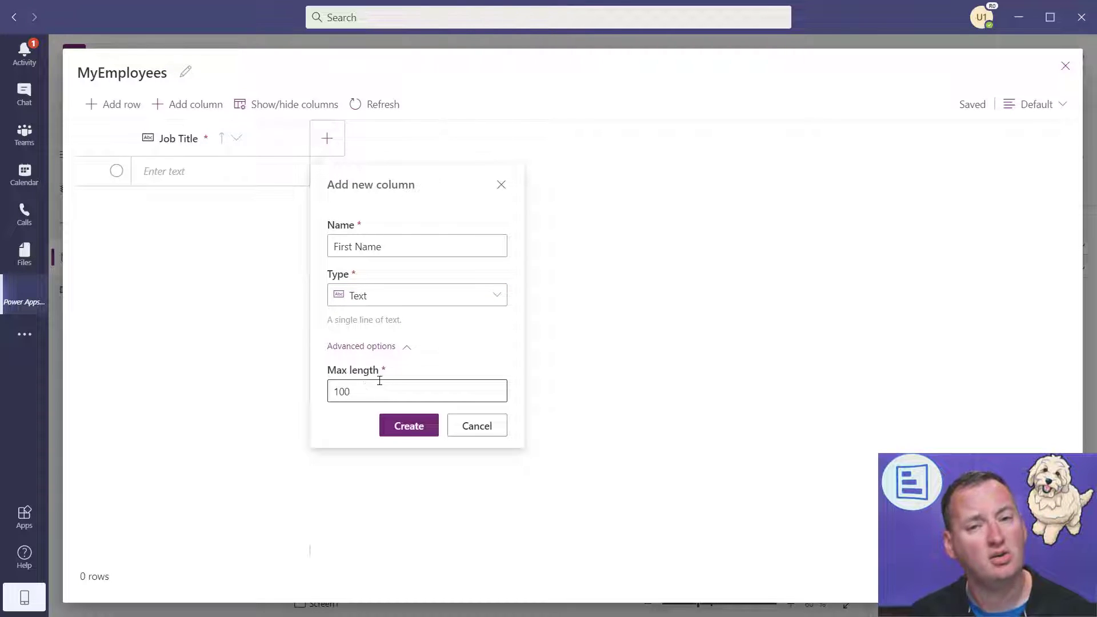
left_click(408, 348)
left_click(407, 376)
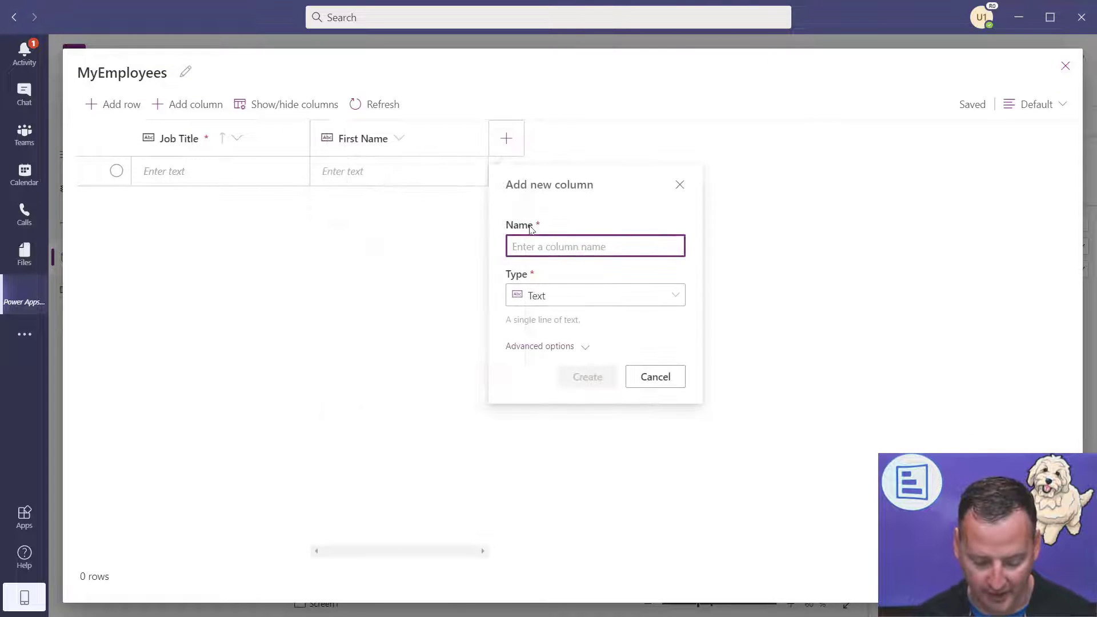
- Add a Last Name text column and an Age number column
type("Last Name")
key("Return")
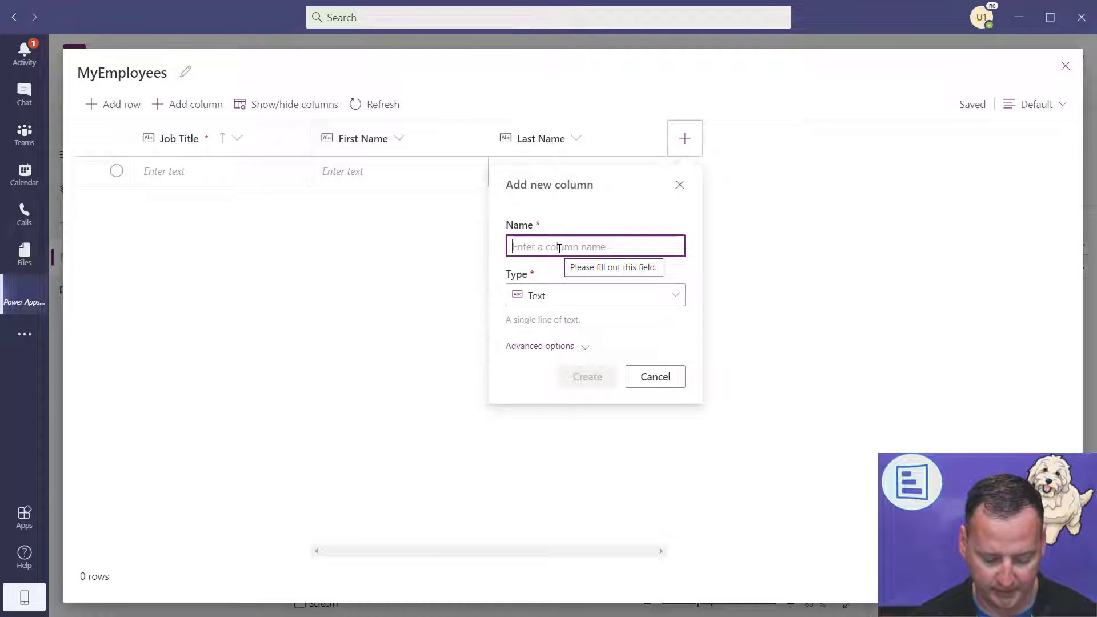
type("Age")
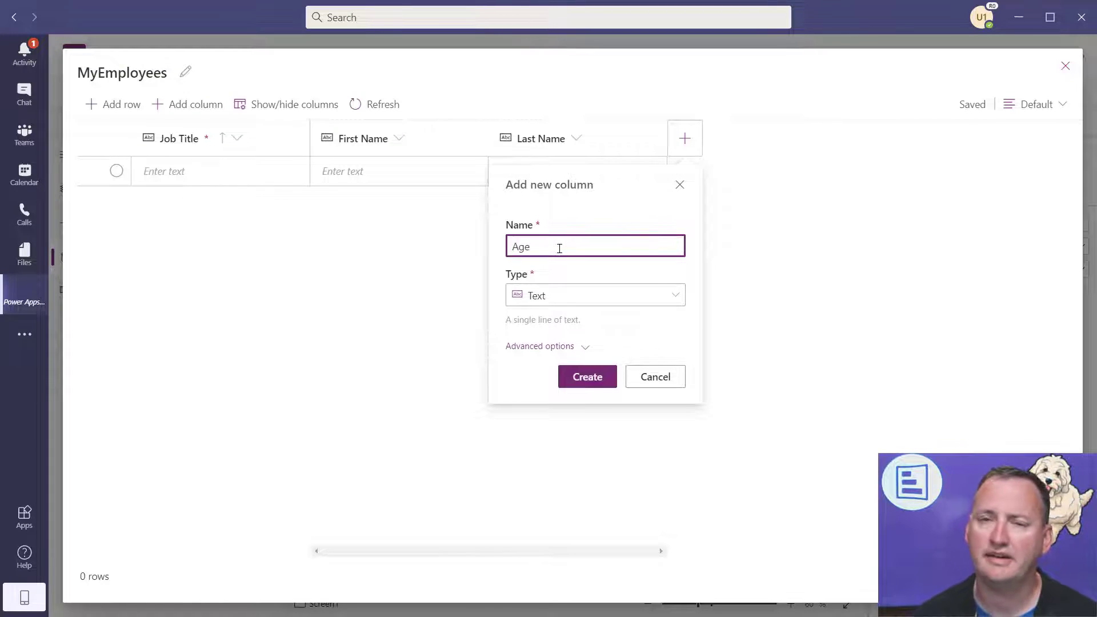
left_click(675, 297)
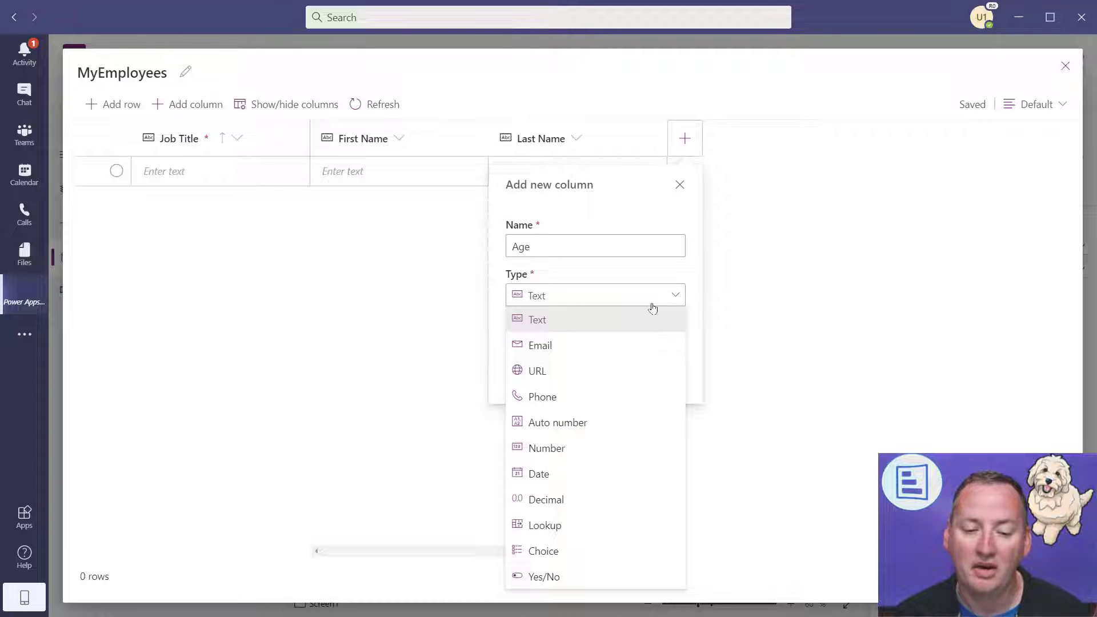
left_click(569, 458)
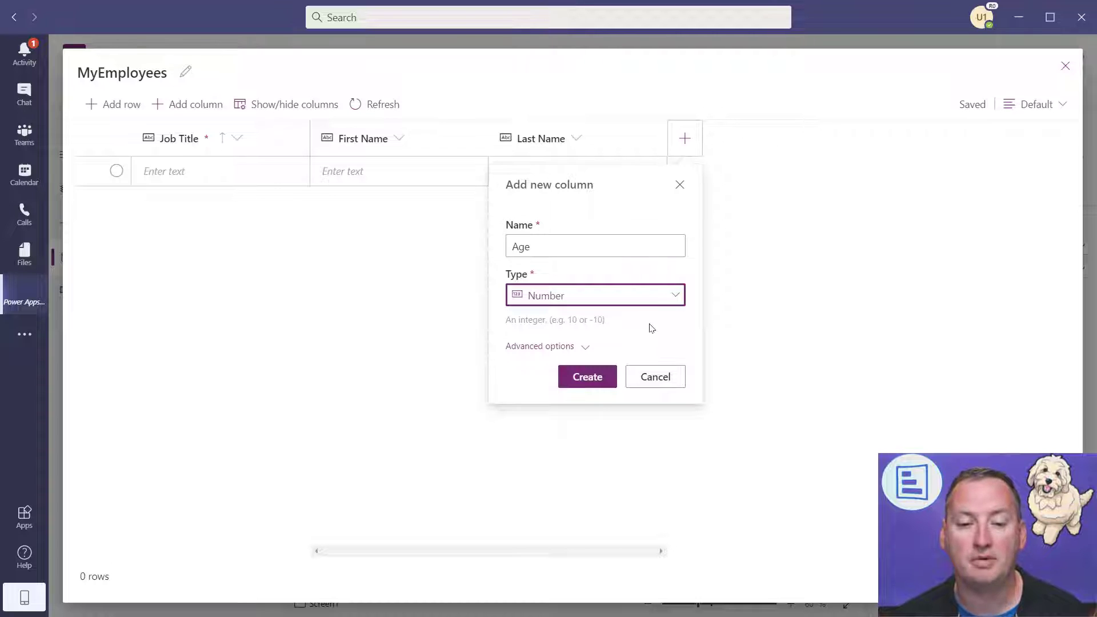
left_click(584, 379)
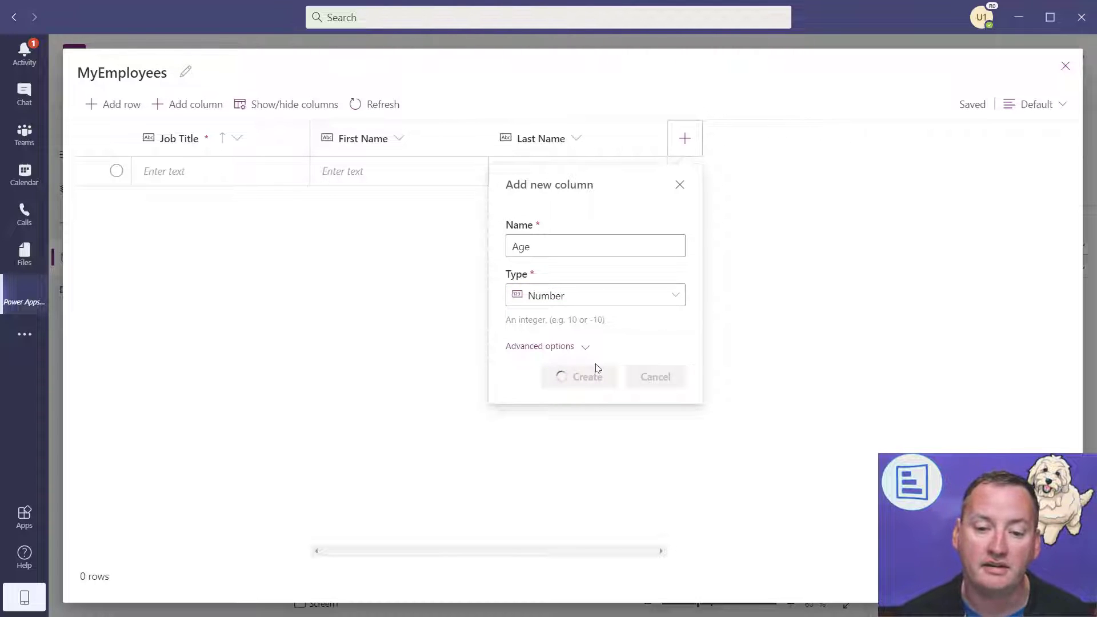
- Add an Hourly Wage decimal column and a Hire Date date column
left_click(787, 139)
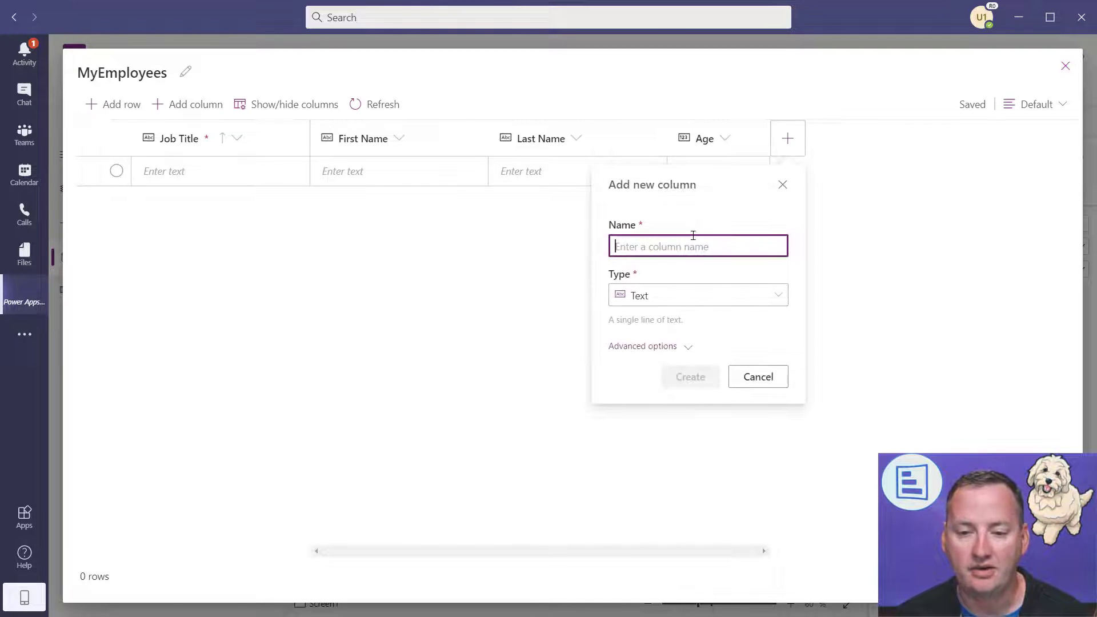
type("Hourly Wage")
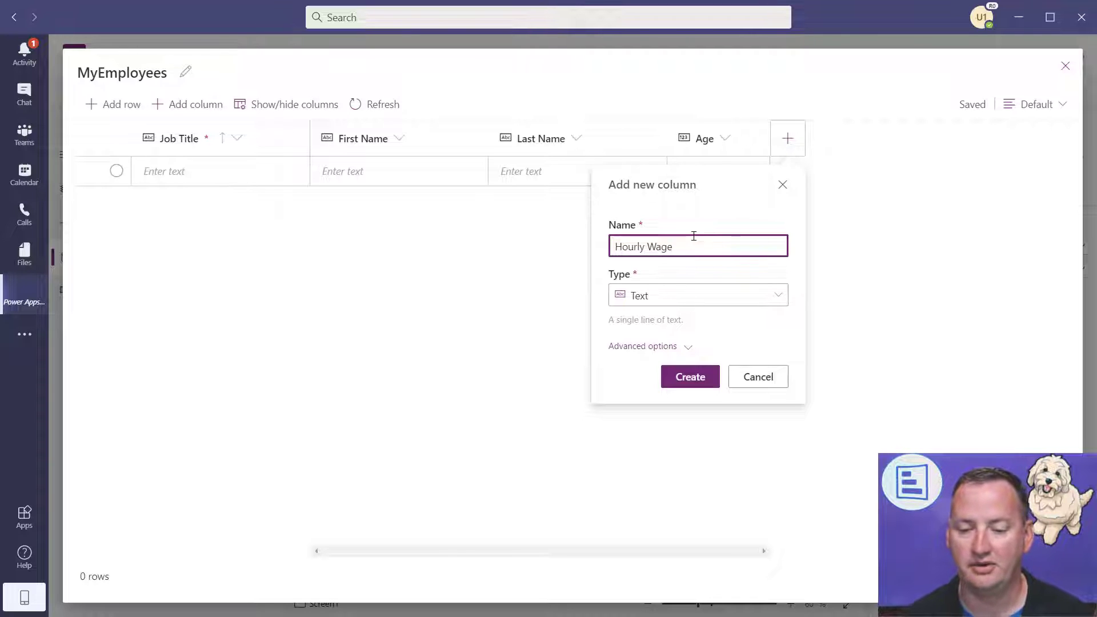
left_click(776, 295)
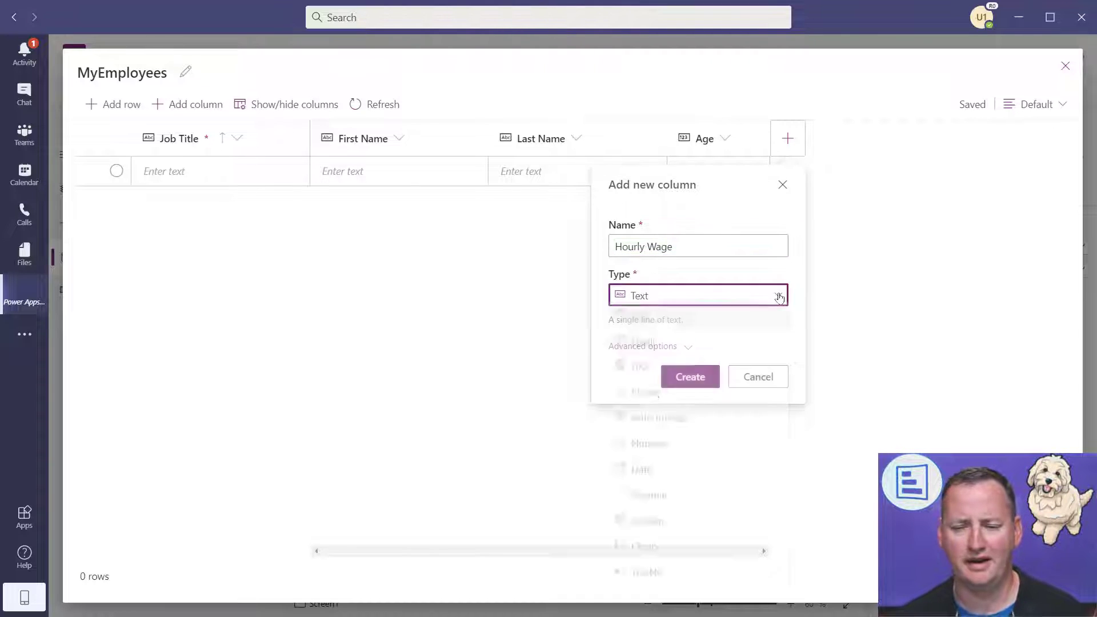
left_click(679, 501)
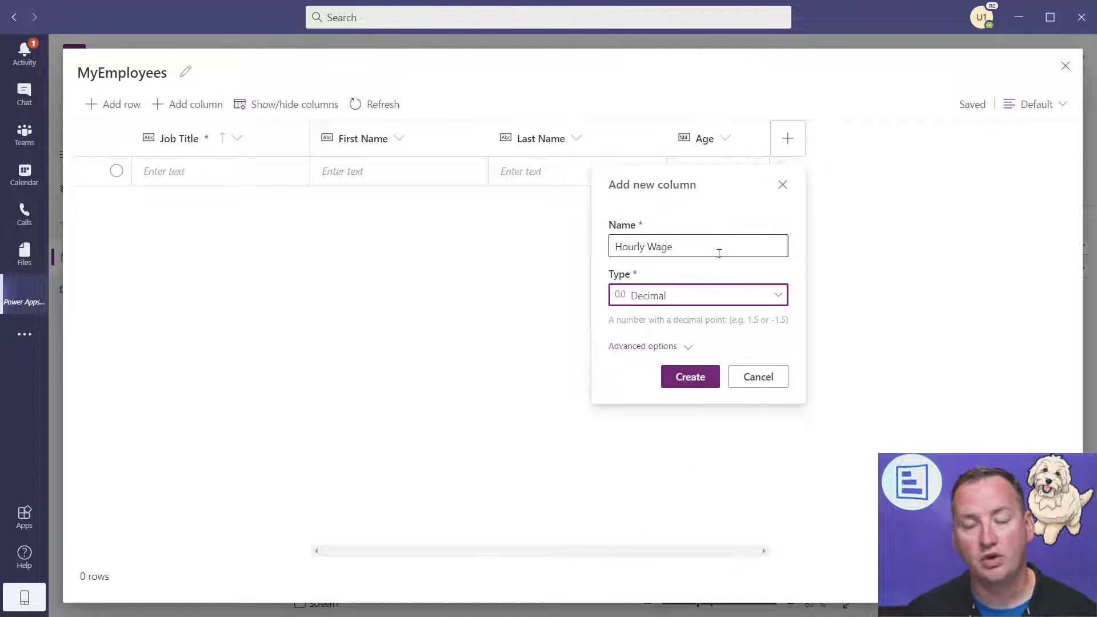
left_click(670, 375)
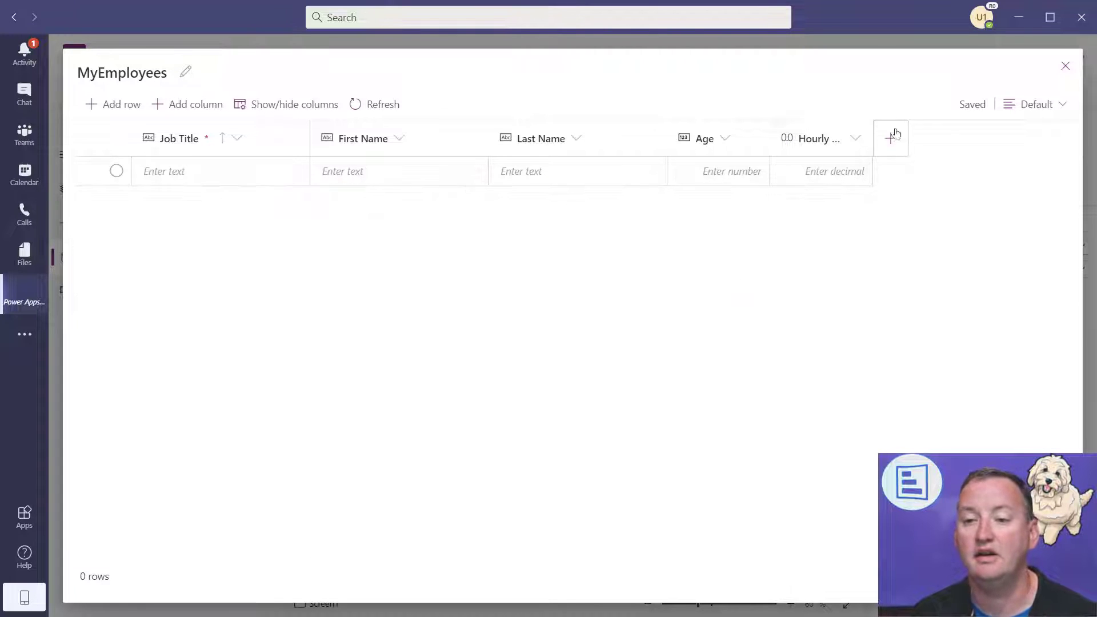
left_click(887, 147)
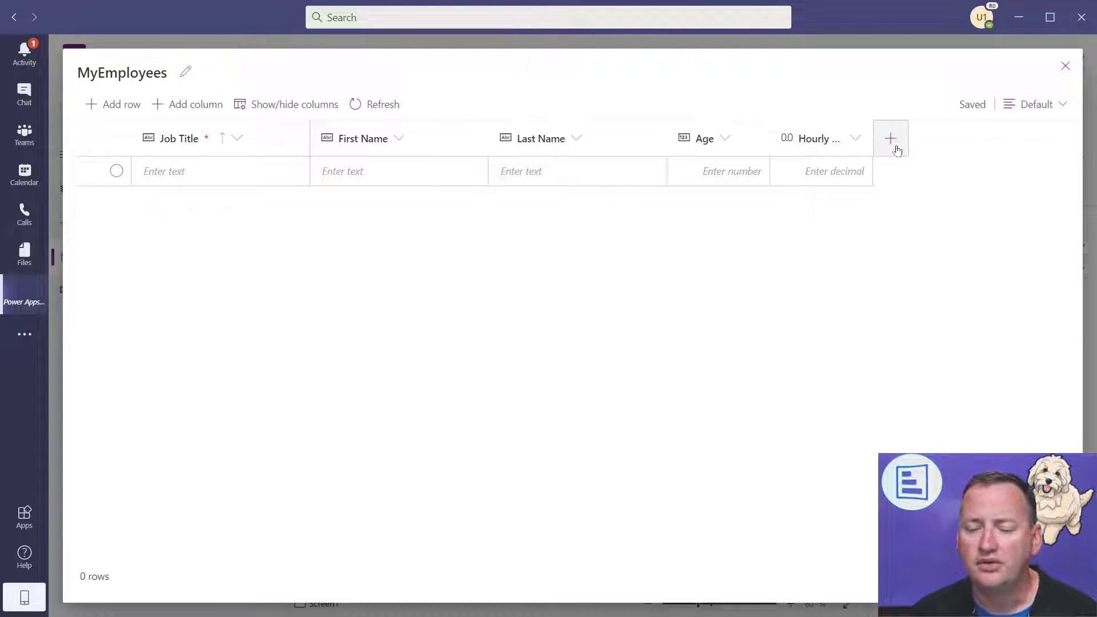
type("Hire Da")
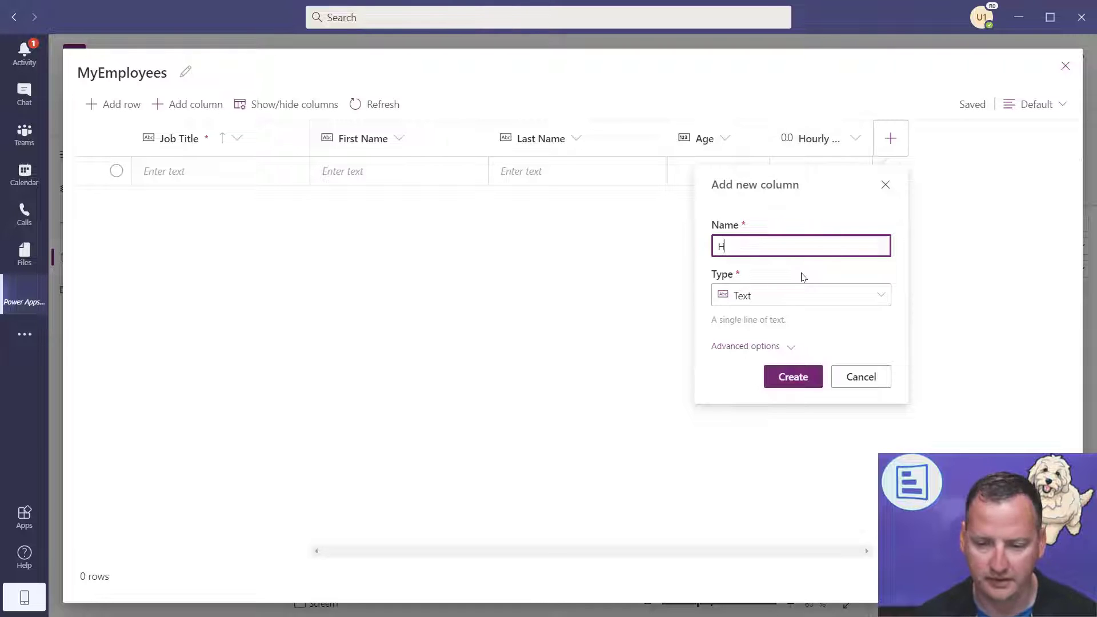
left_click(823, 295)
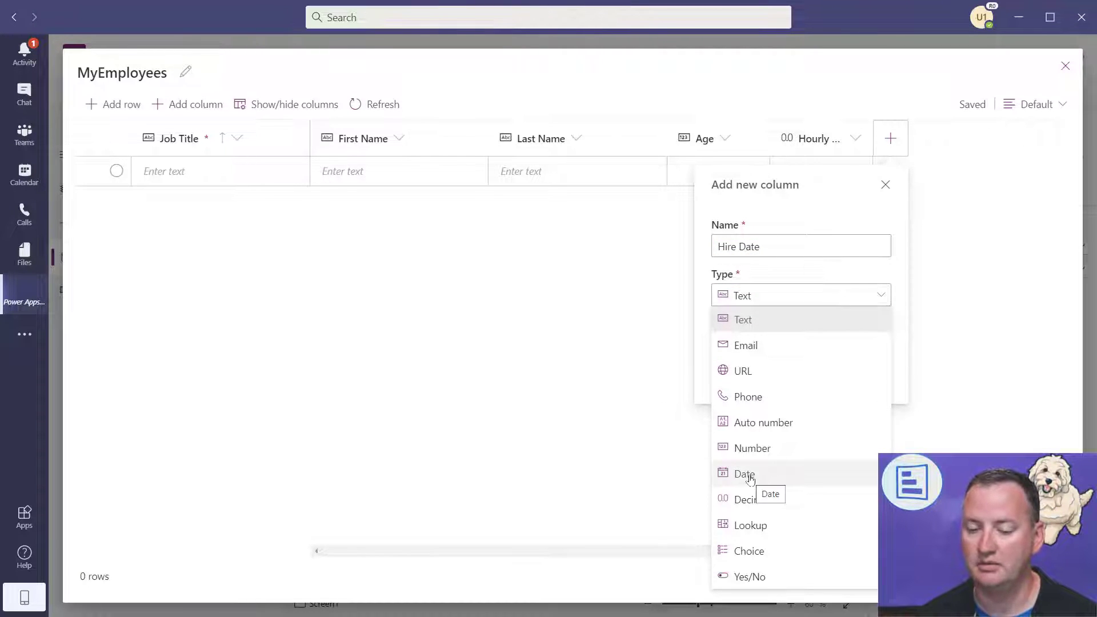
left_click(750, 479)
left_click(783, 355)
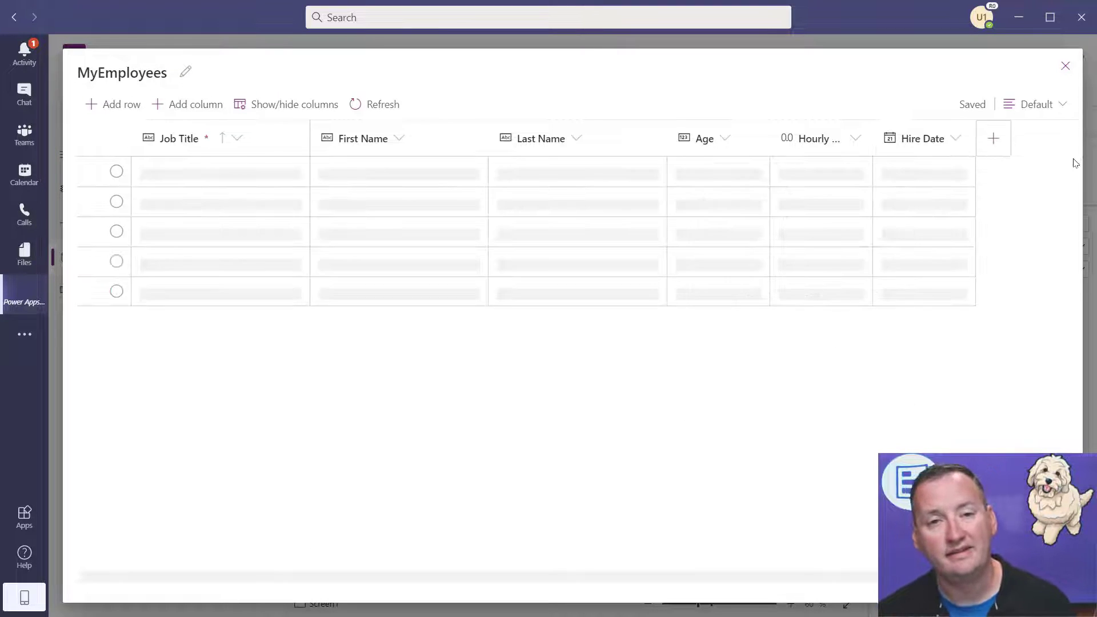
- Add a 'Good at their job?' Yes/No column
left_click(993, 138)
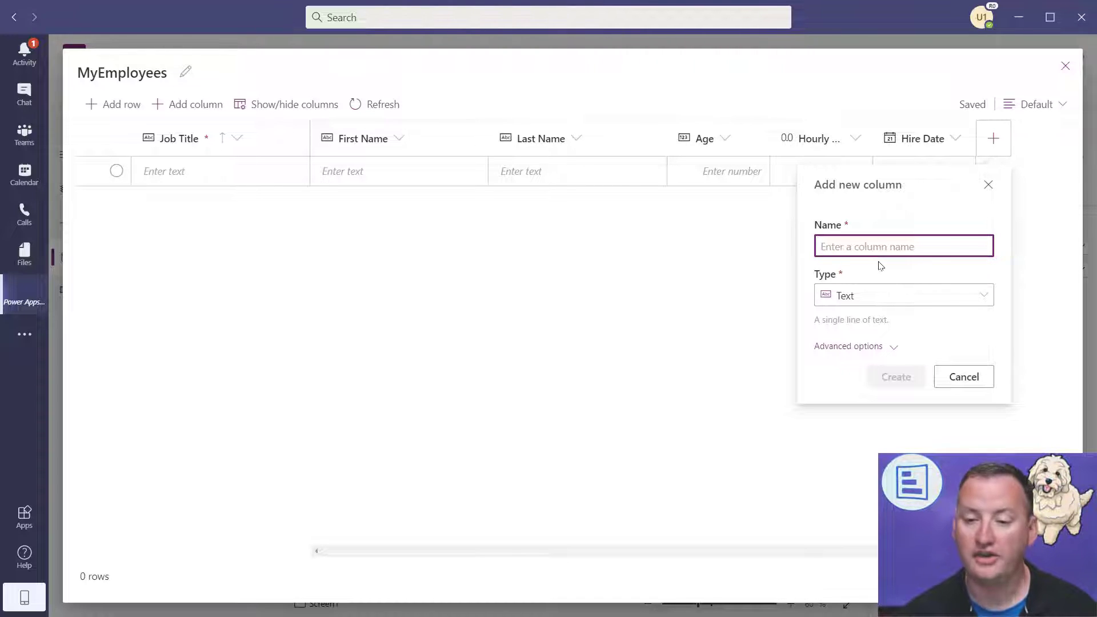
type("Good at their job?")
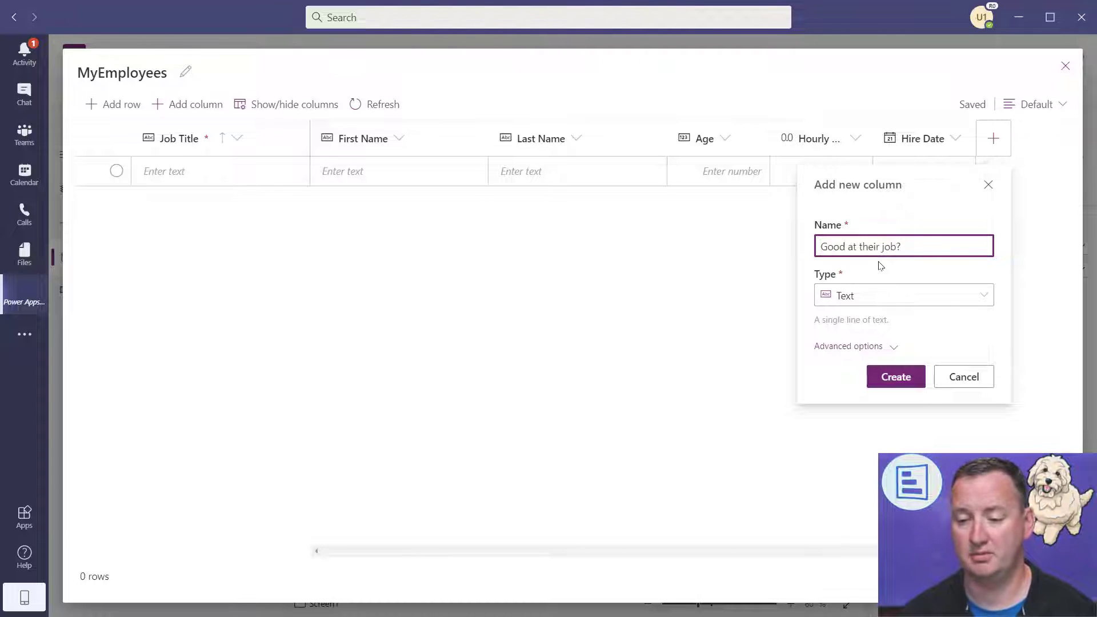
left_click(901, 304)
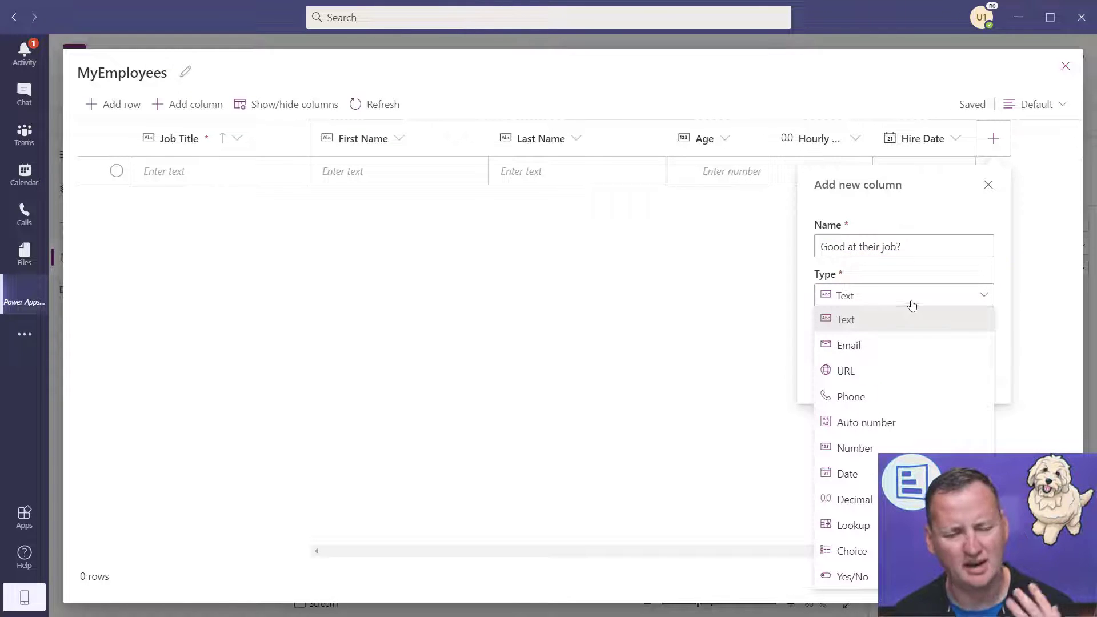
left_click(852, 577)
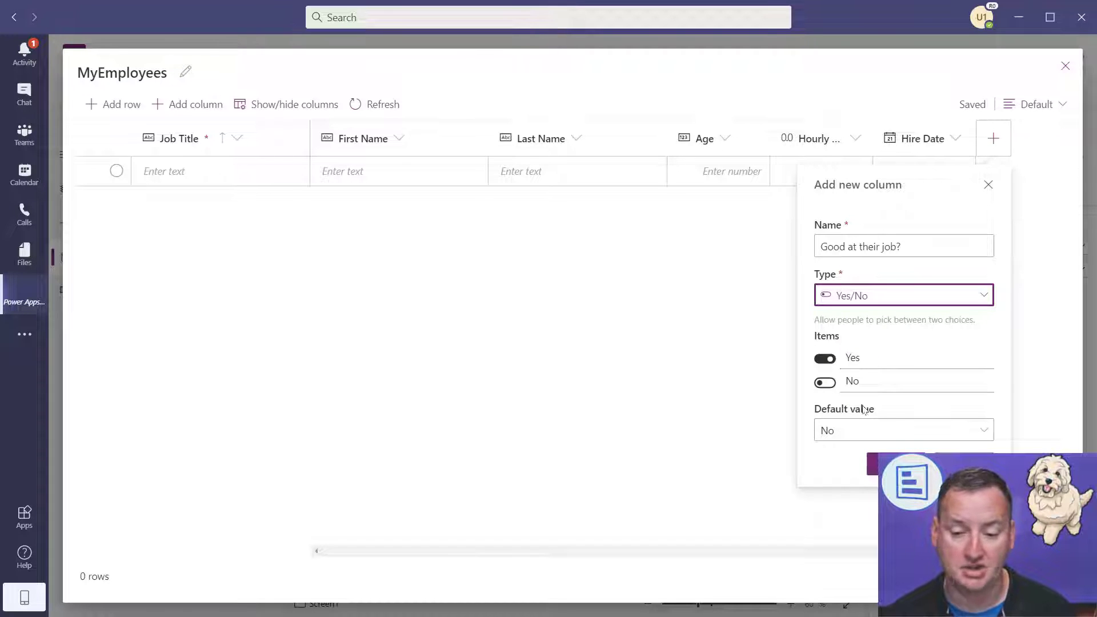
left_click(873, 464)
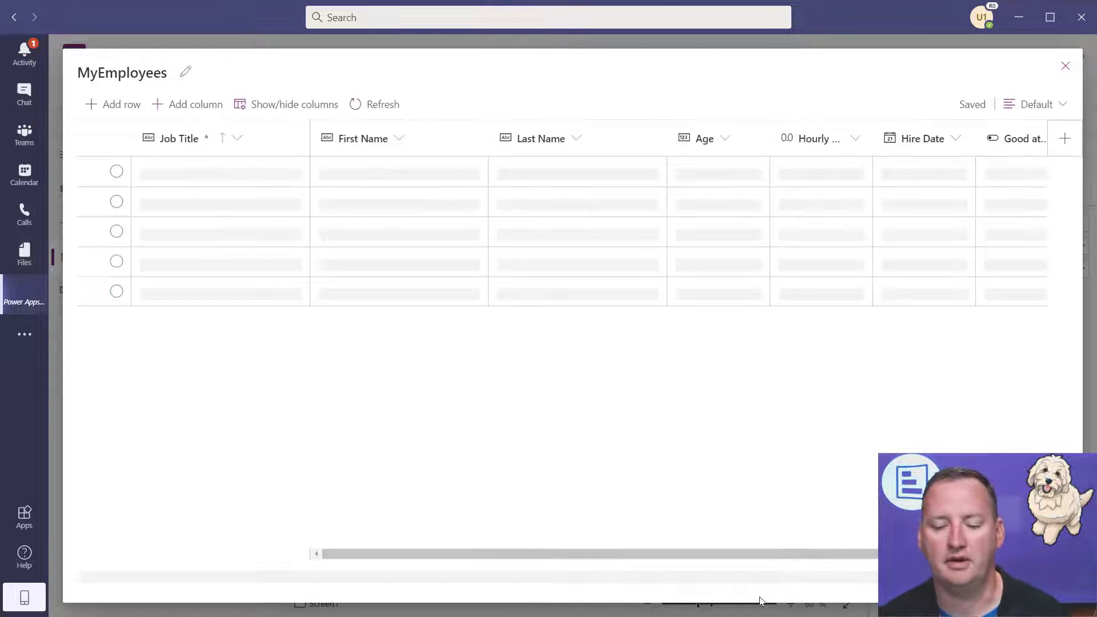
left_click_drag(758, 553, 788, 552)
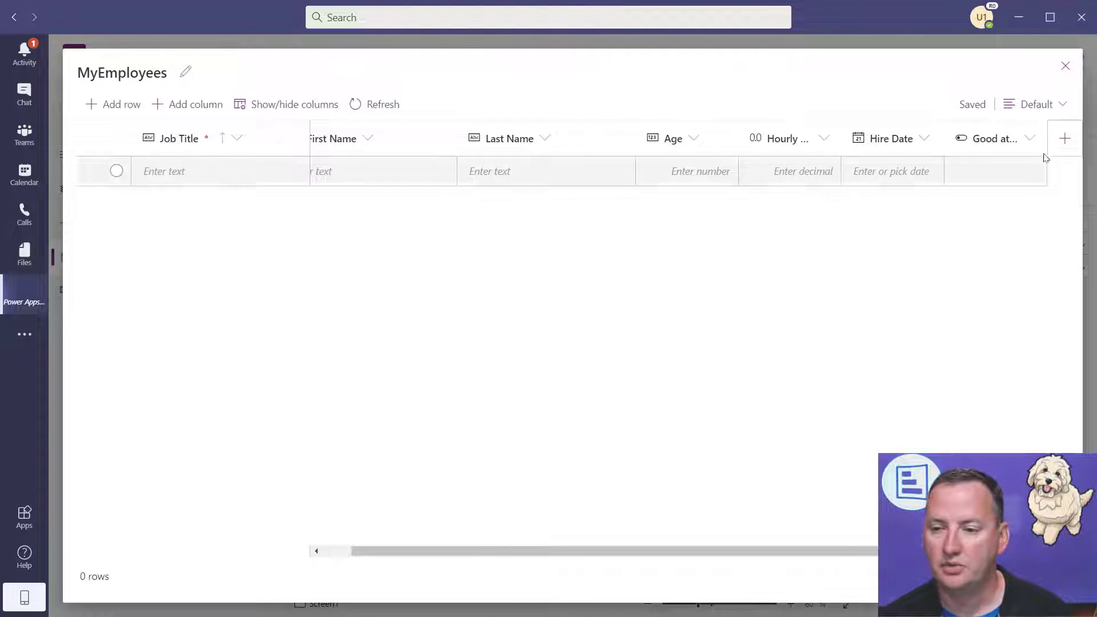
- Add a Favorite Color choice column with options Red, Green and Yellow
left_click(1066, 140)
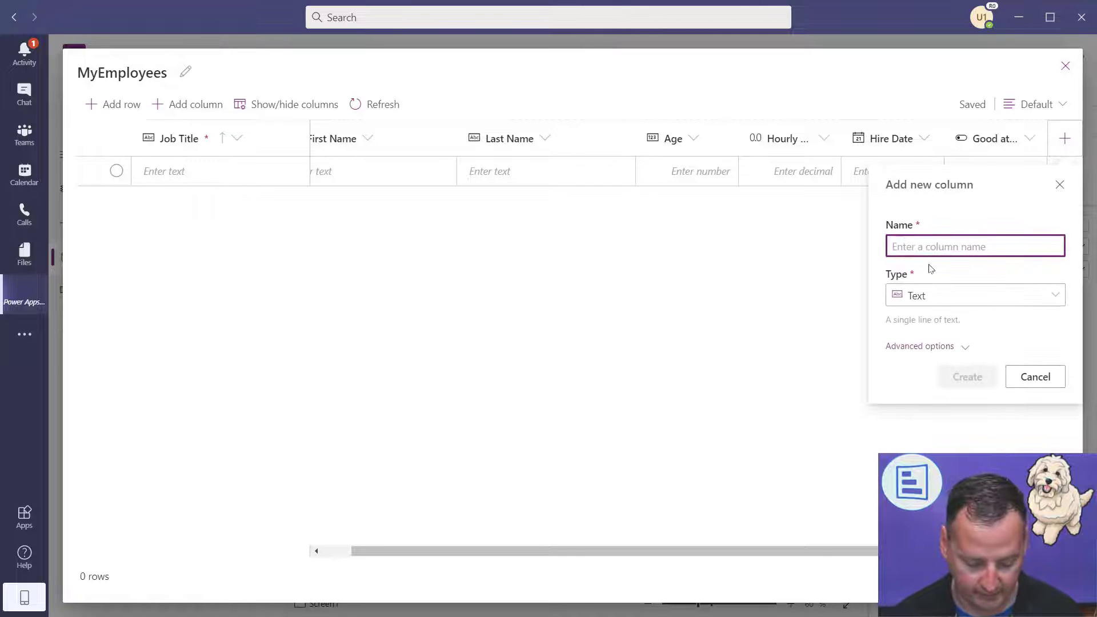
type("Favorite Color")
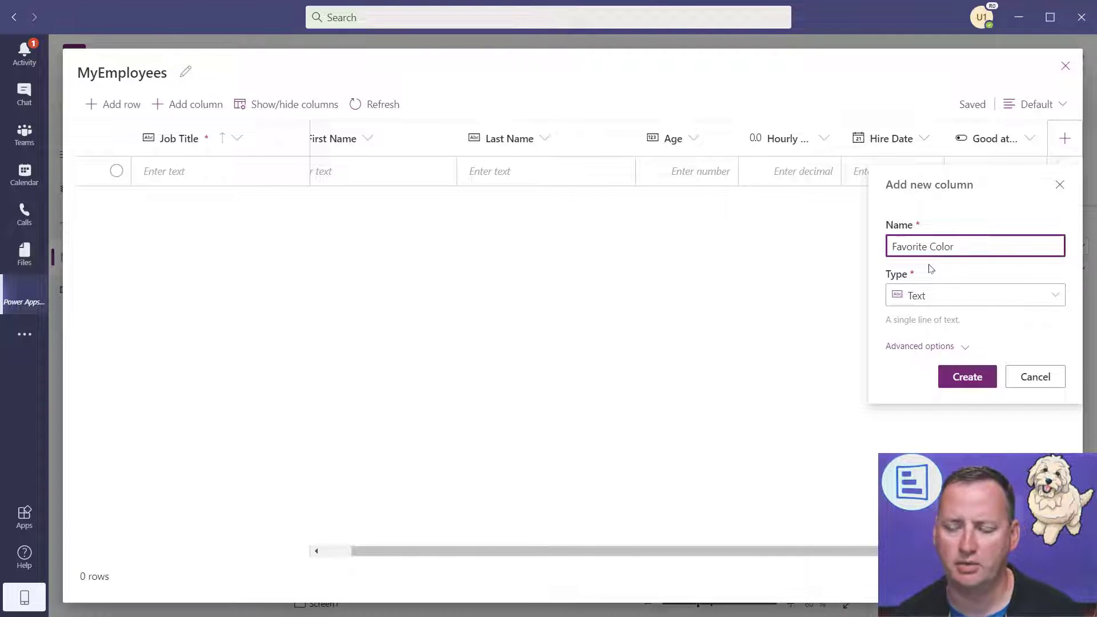
left_click(933, 296)
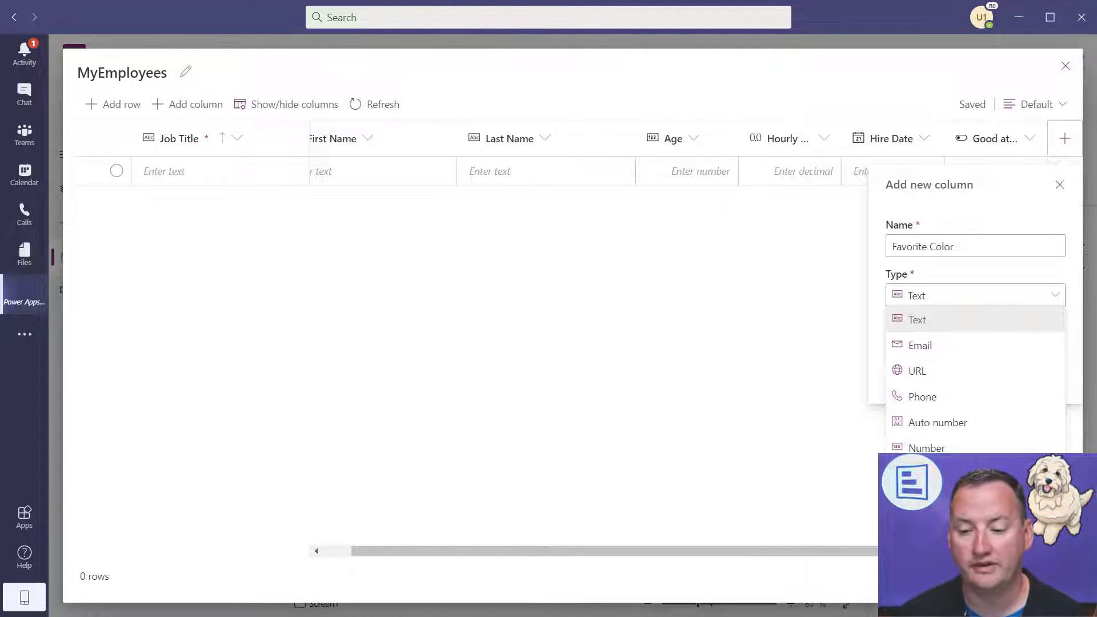
left_click(927, 551)
left_click_drag(973, 358, 819, 357)
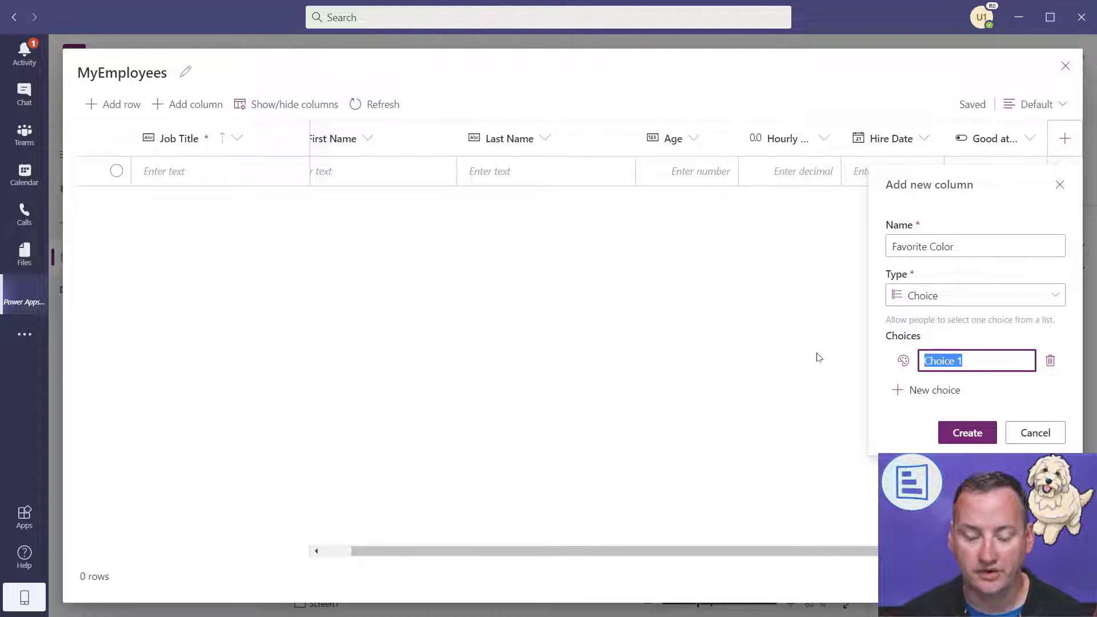
type("Red")
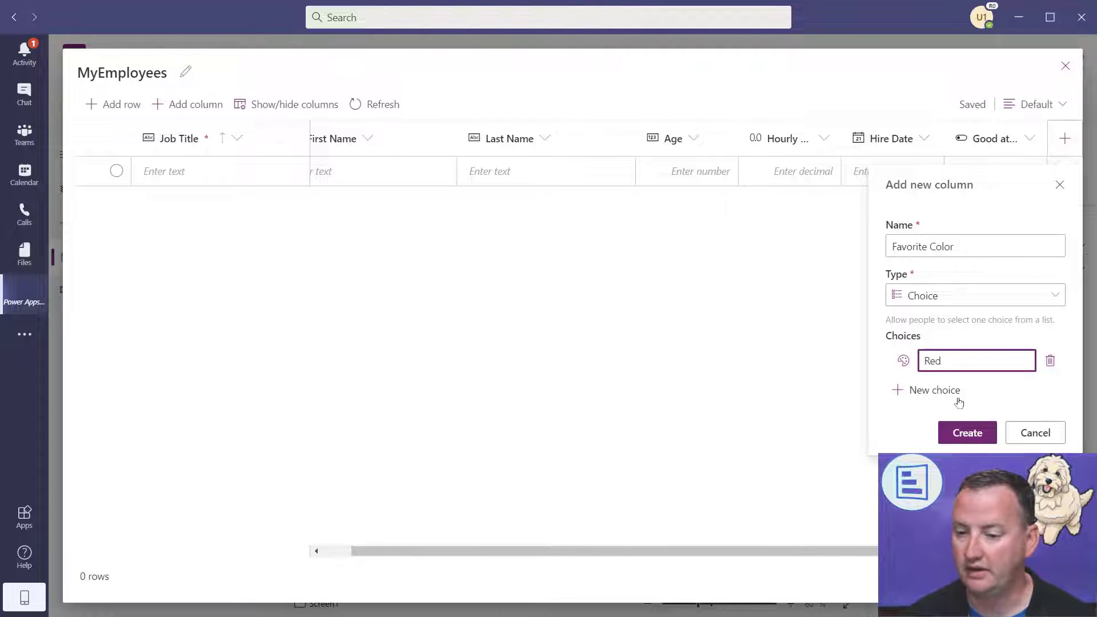
left_click(930, 394)
left_click_drag(974, 395, 843, 403)
type("Green")
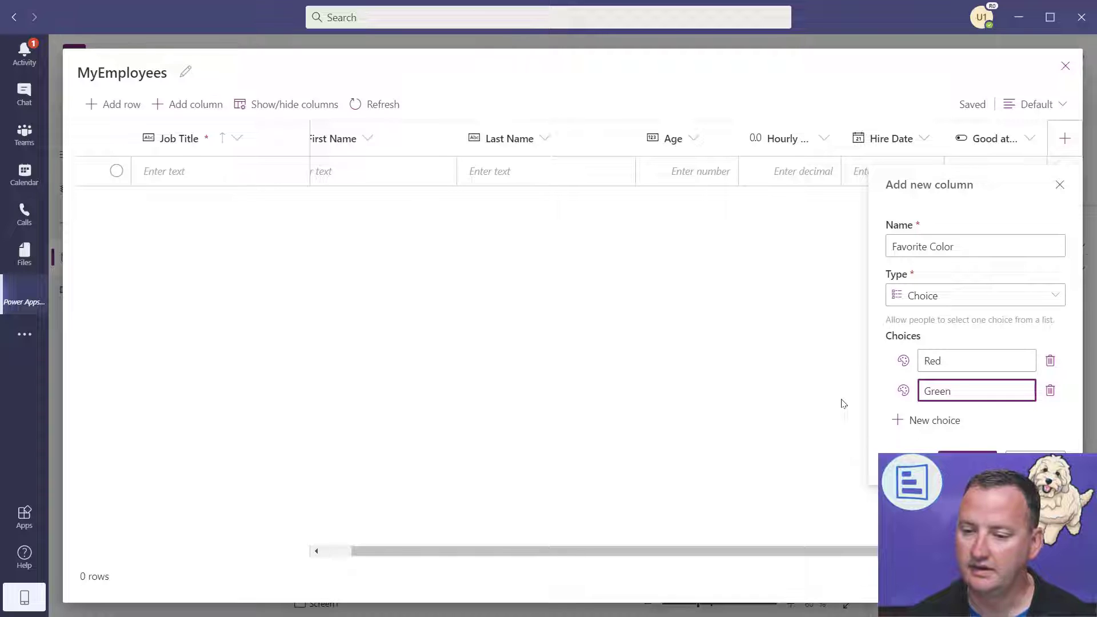
left_click(915, 421)
left_click_drag(997, 422, 857, 411)
type("Yellow")
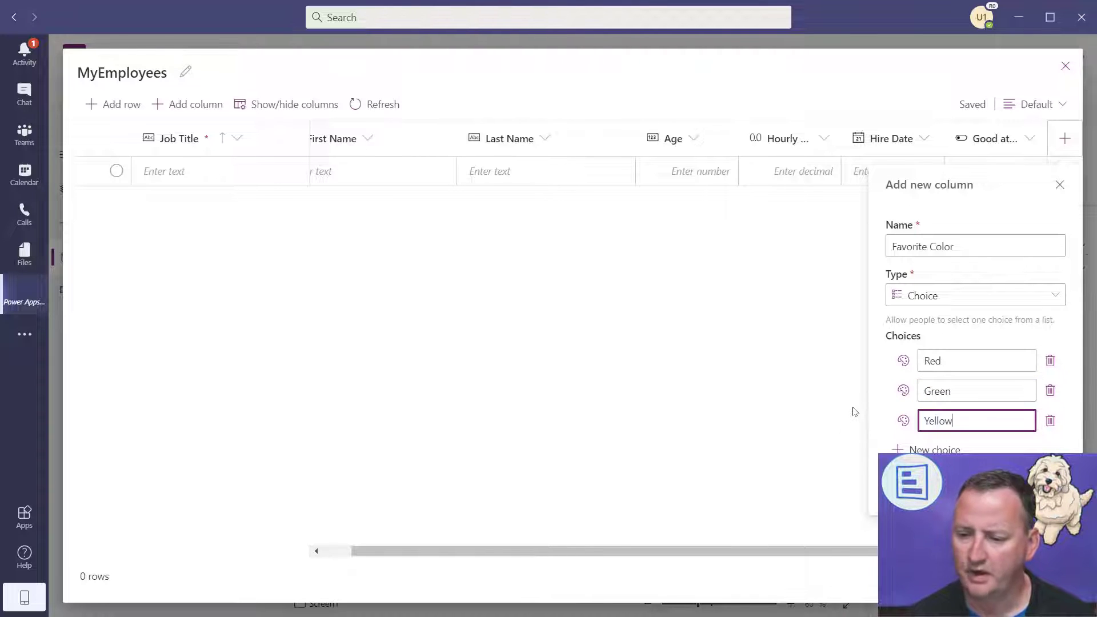
- Tint the Red, Green and Yellow choices red, green and yellow respectively
left_click(904, 360)
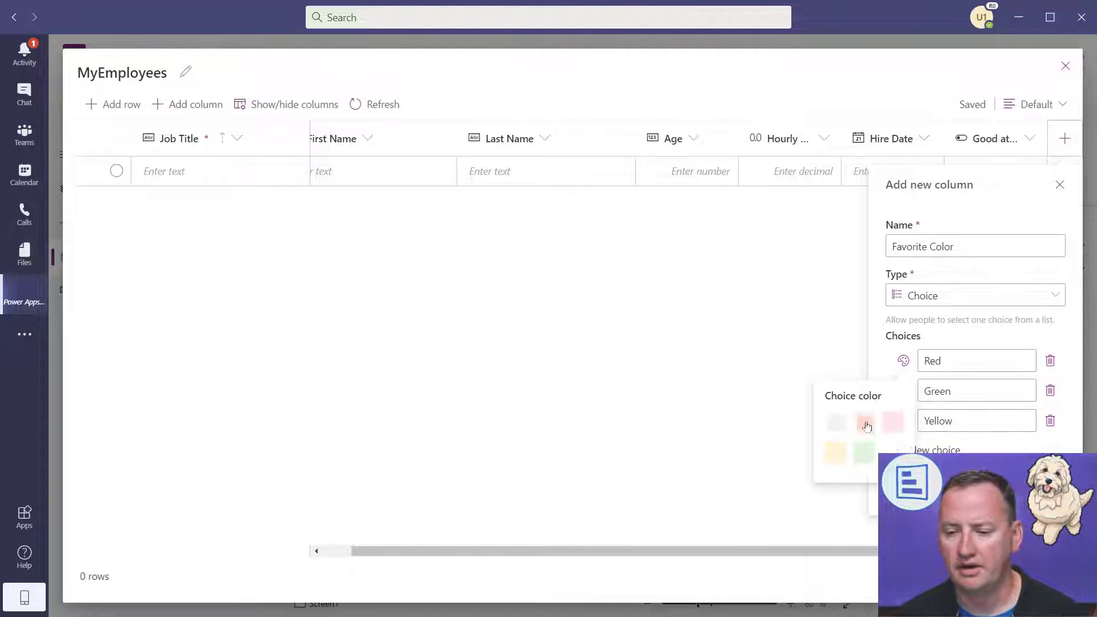
left_click(865, 421)
left_click(904, 391)
left_click(870, 484)
left_click(904, 421)
left_click(835, 514)
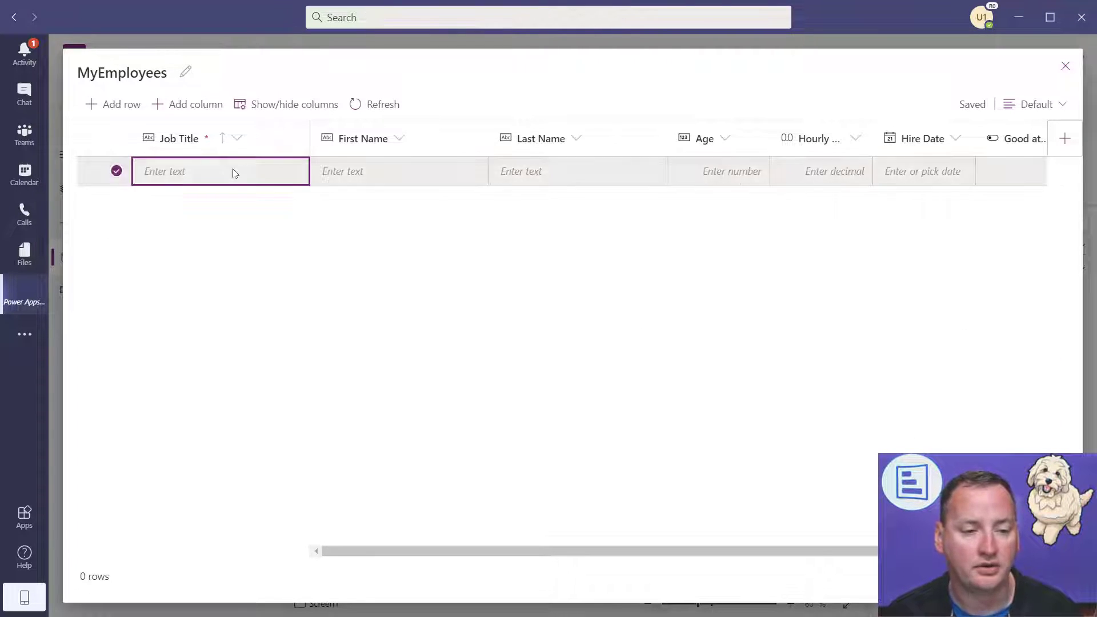
- Start a CEO row with the employee's first and last name, age 29, hourly wage 99.99
left_click(231, 171)
left_click(212, 171)
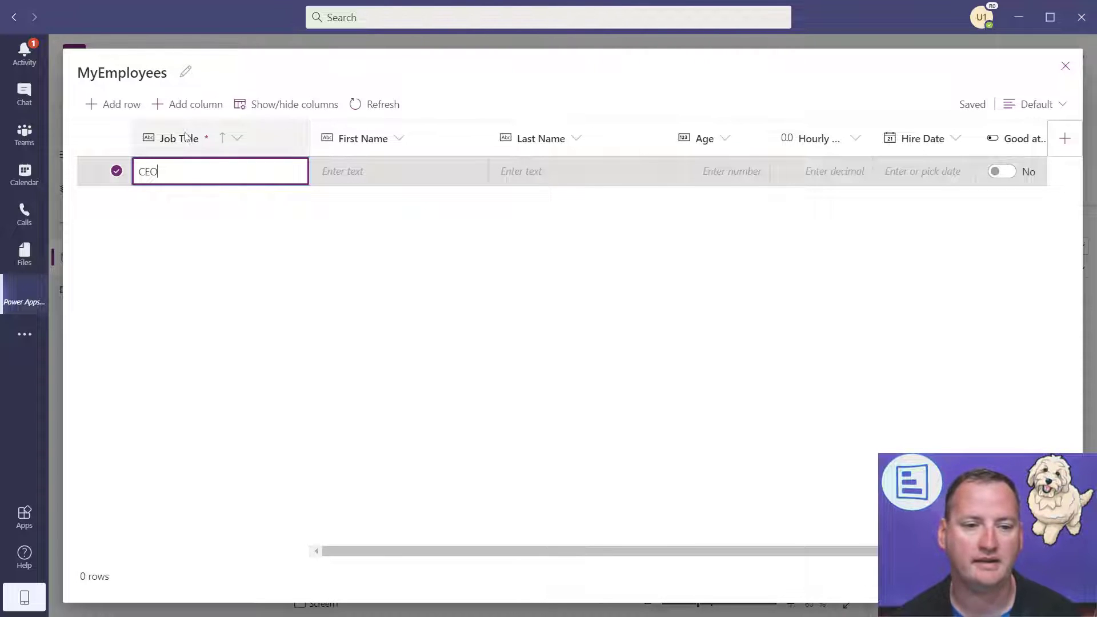
left_click(368, 171)
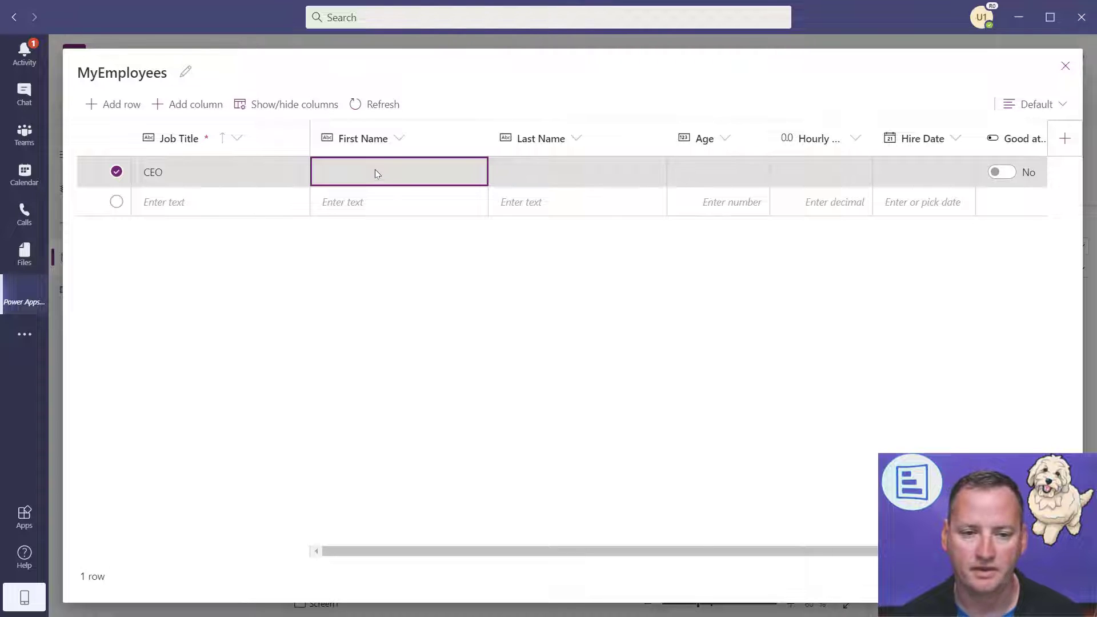
left_click(246, 179)
key("Tab")
key("Tab")
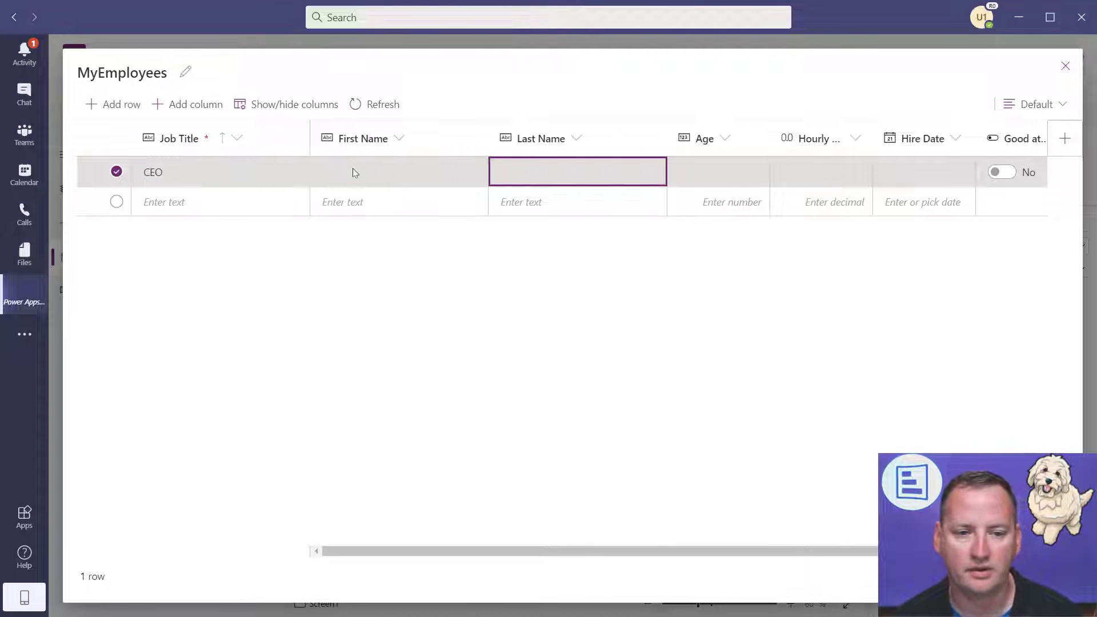
left_click(370, 180)
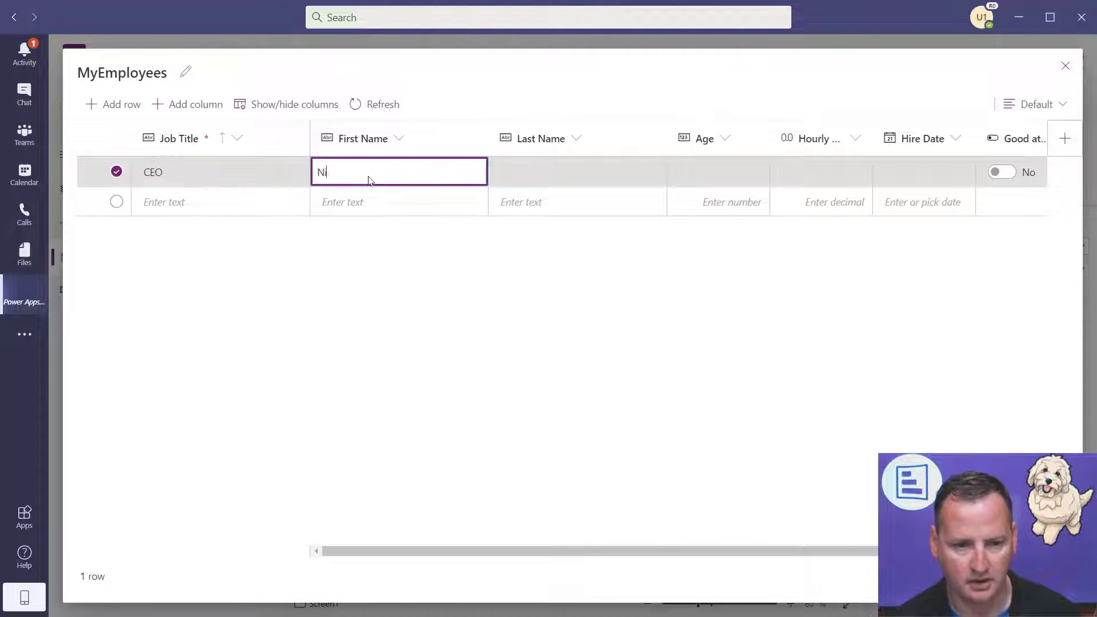
key("Tab")
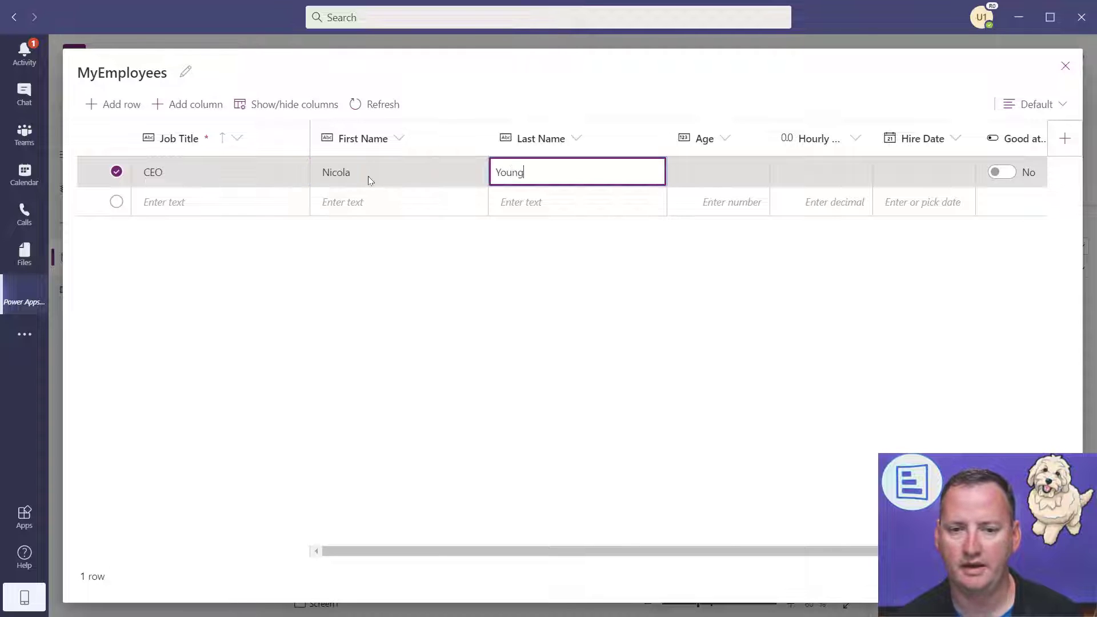
key("Tab")
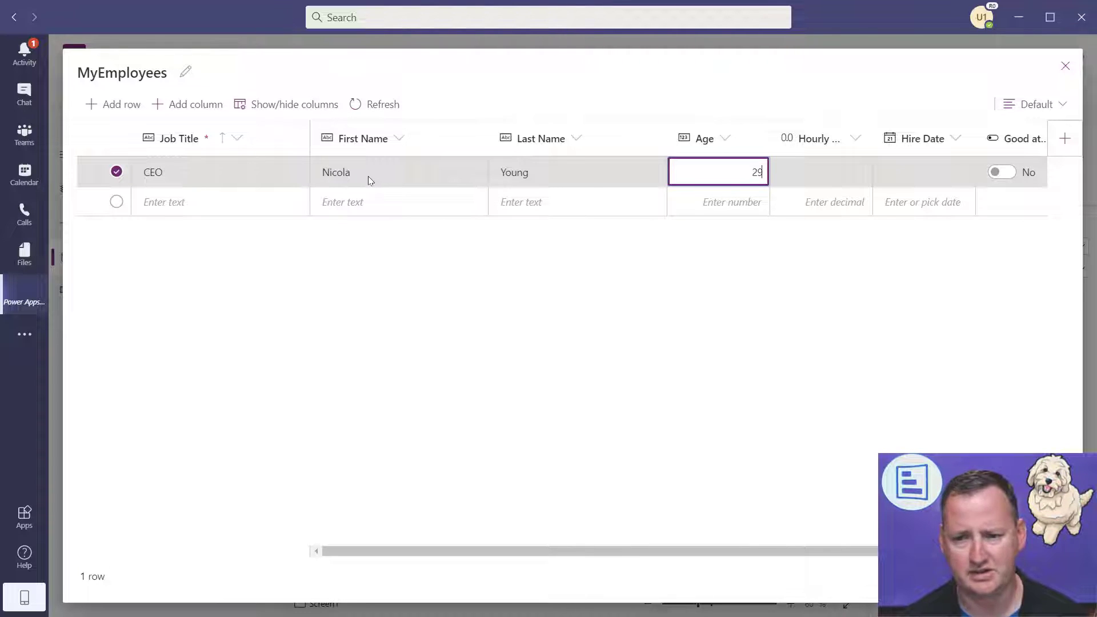
type("29")
key("Tab")
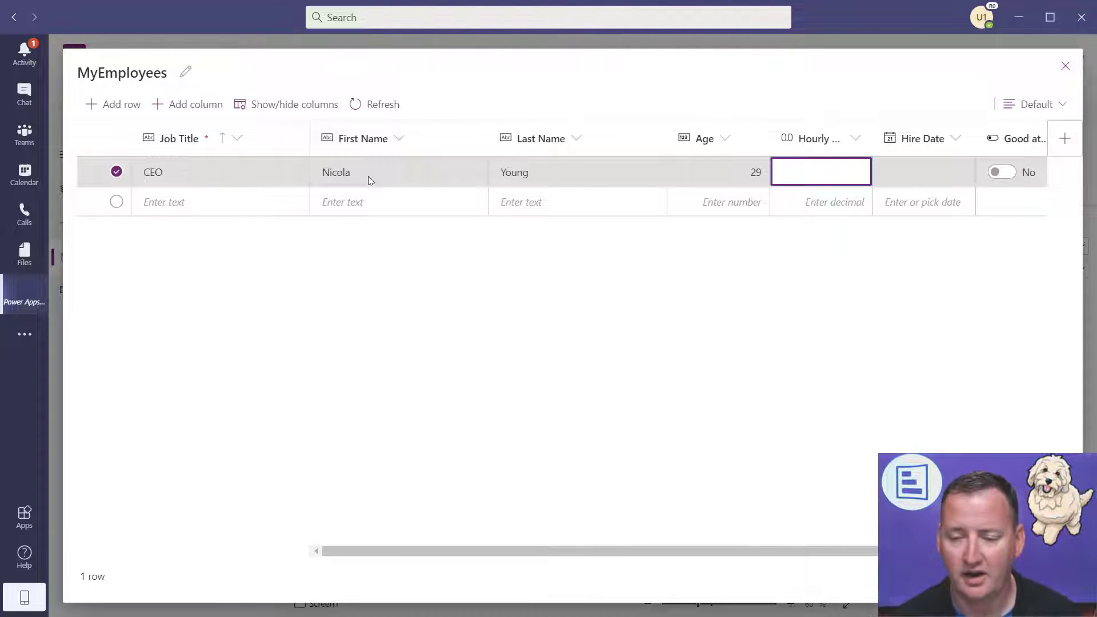
type("99.99")
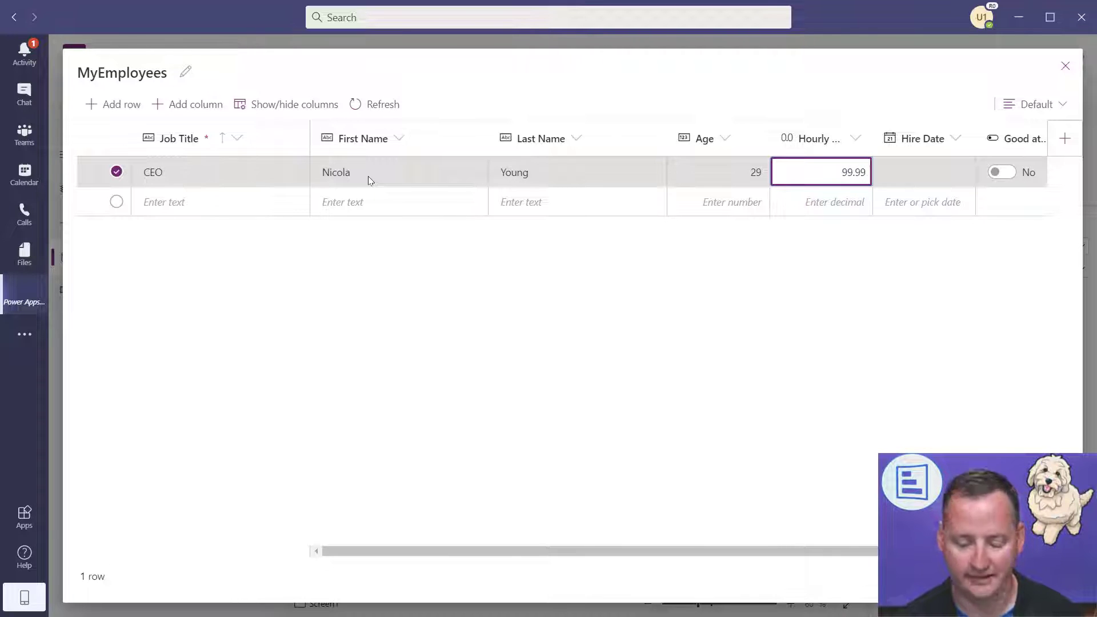
key("Tab")
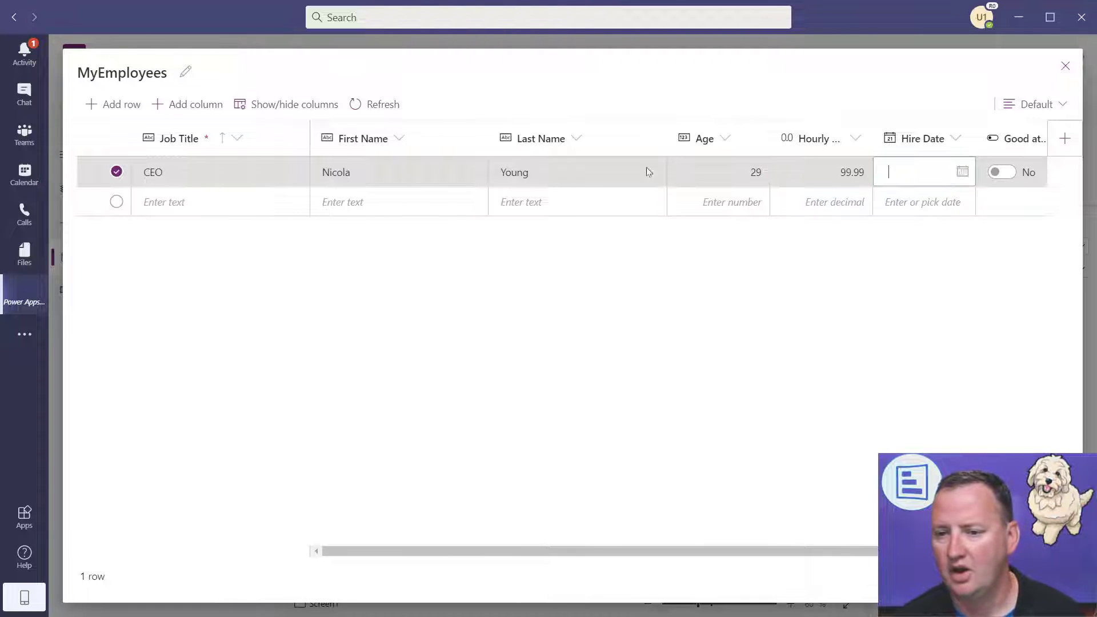
- Set the CEO's hire date to 12/1/2016 in the date picker
left_click(963, 172)
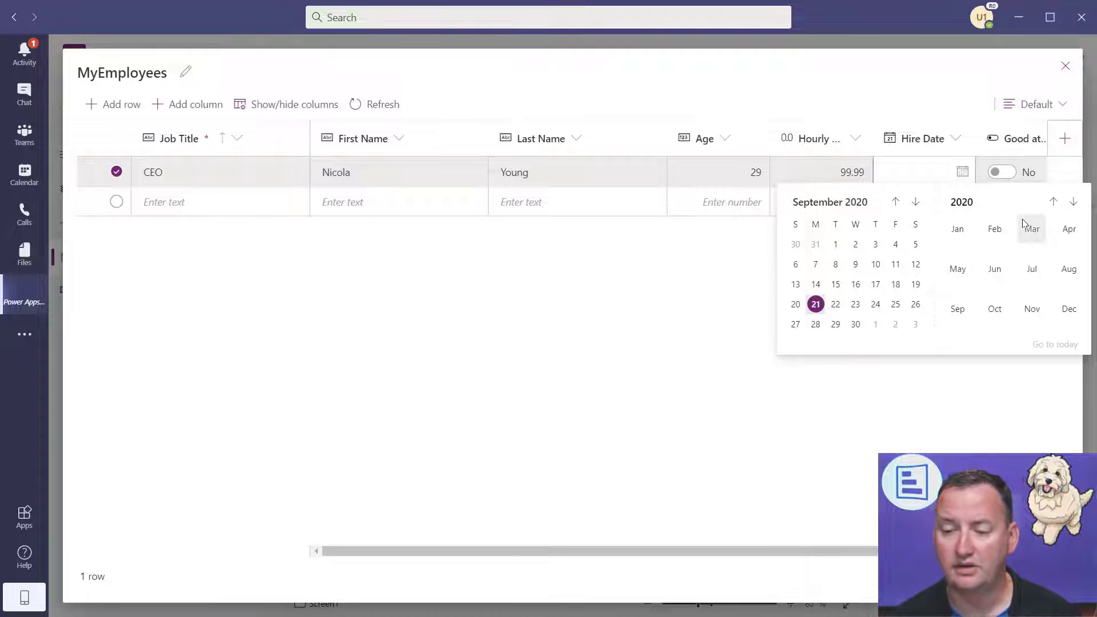
left_click(961, 203)
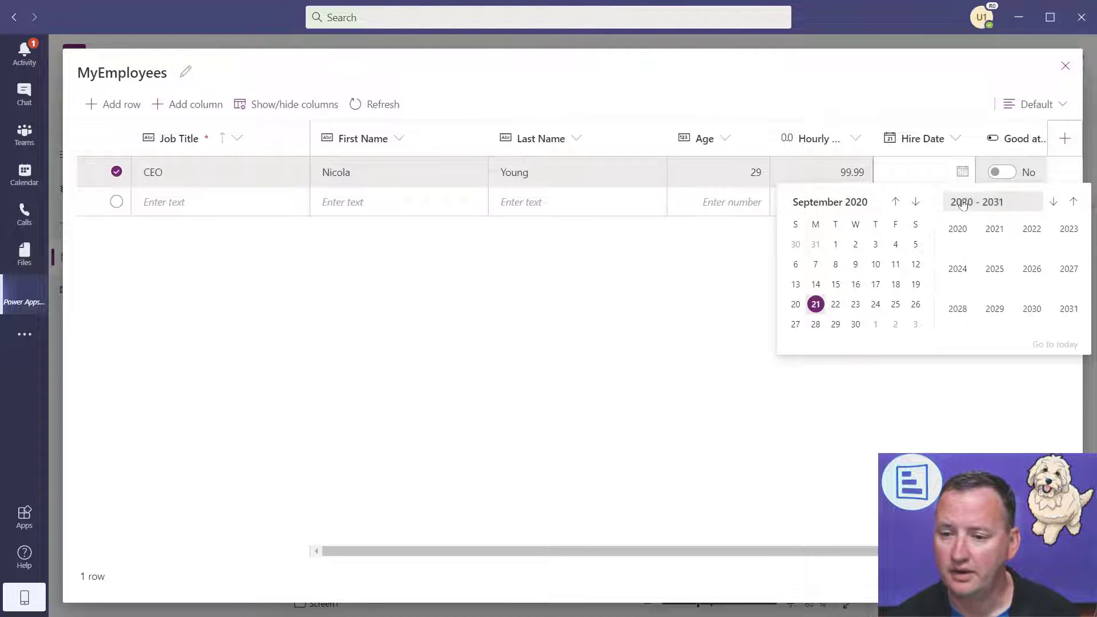
left_click(1055, 204)
left_click(1055, 203)
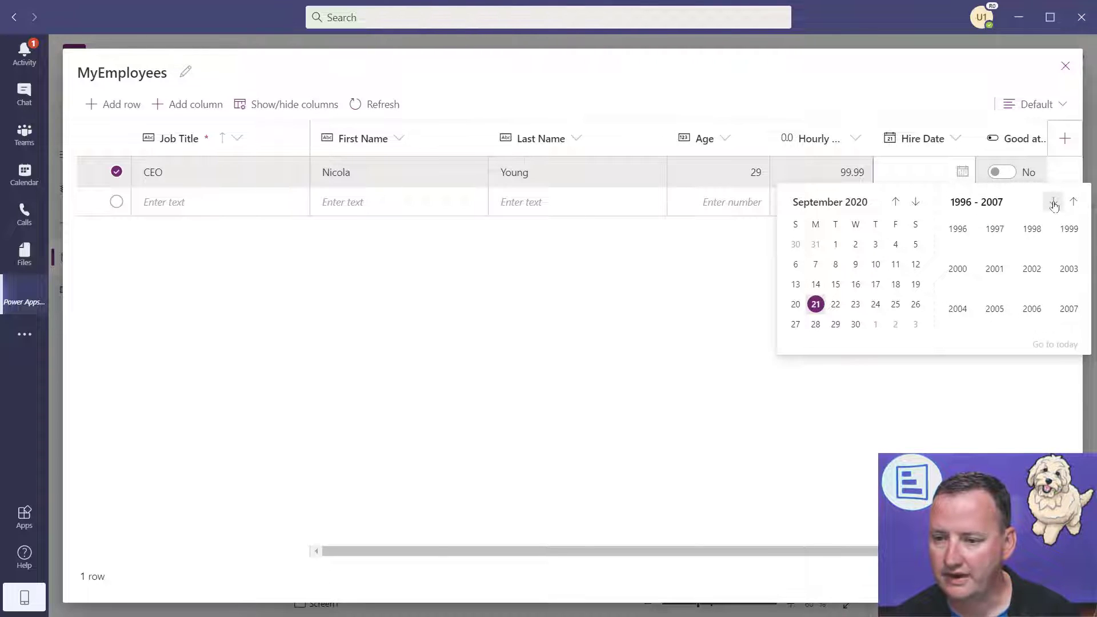
left_click(1074, 204)
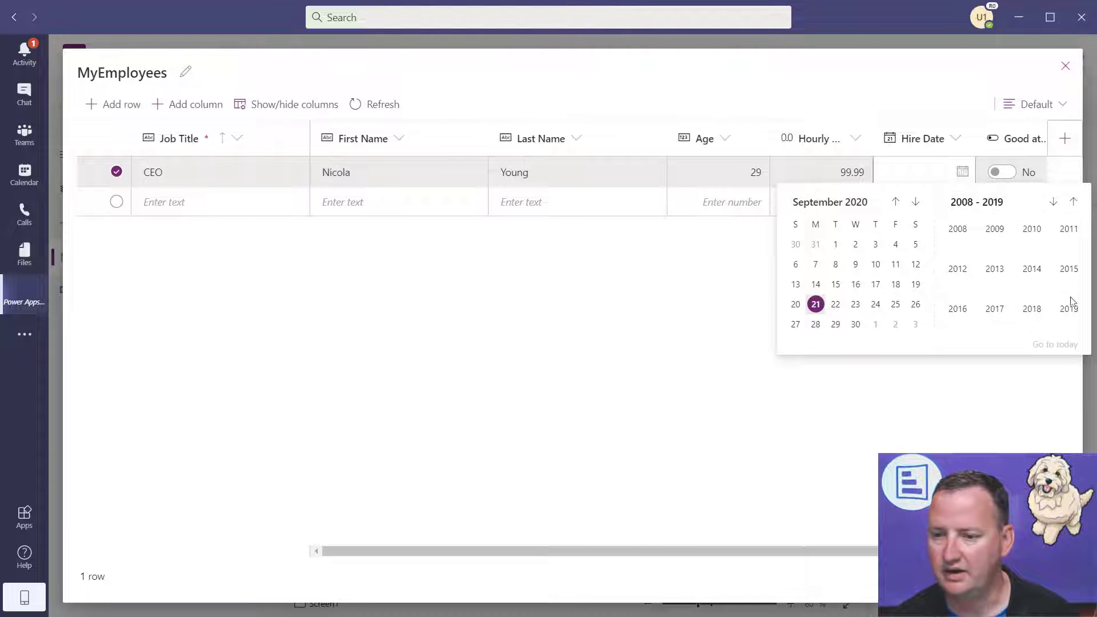
left_click(956, 309)
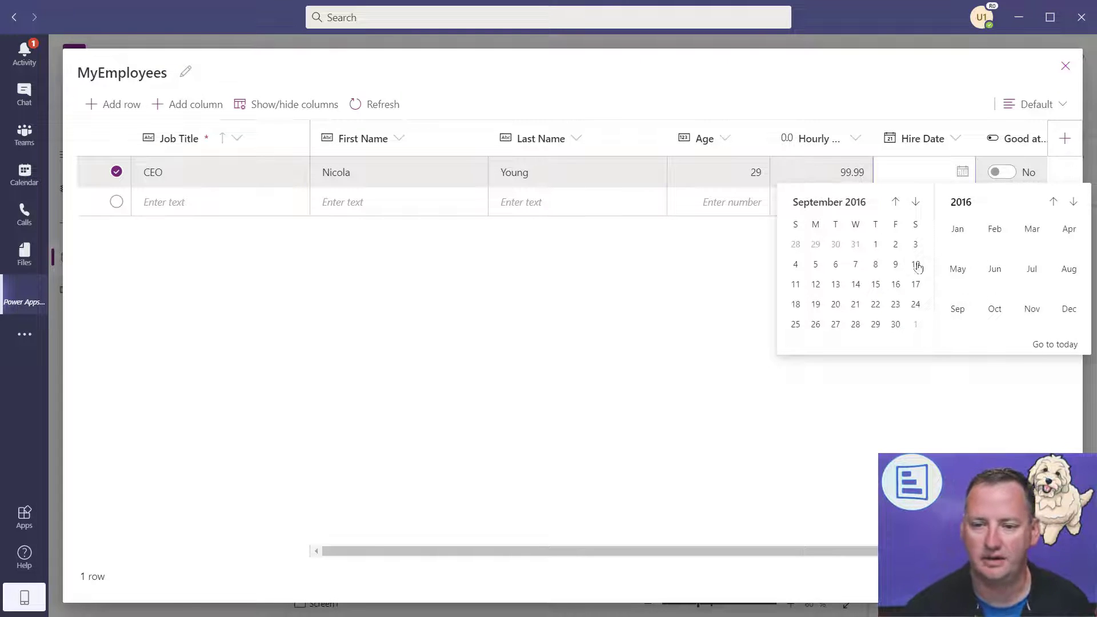
left_click(916, 203)
left_click(916, 202)
left_click(916, 203)
left_click(876, 245)
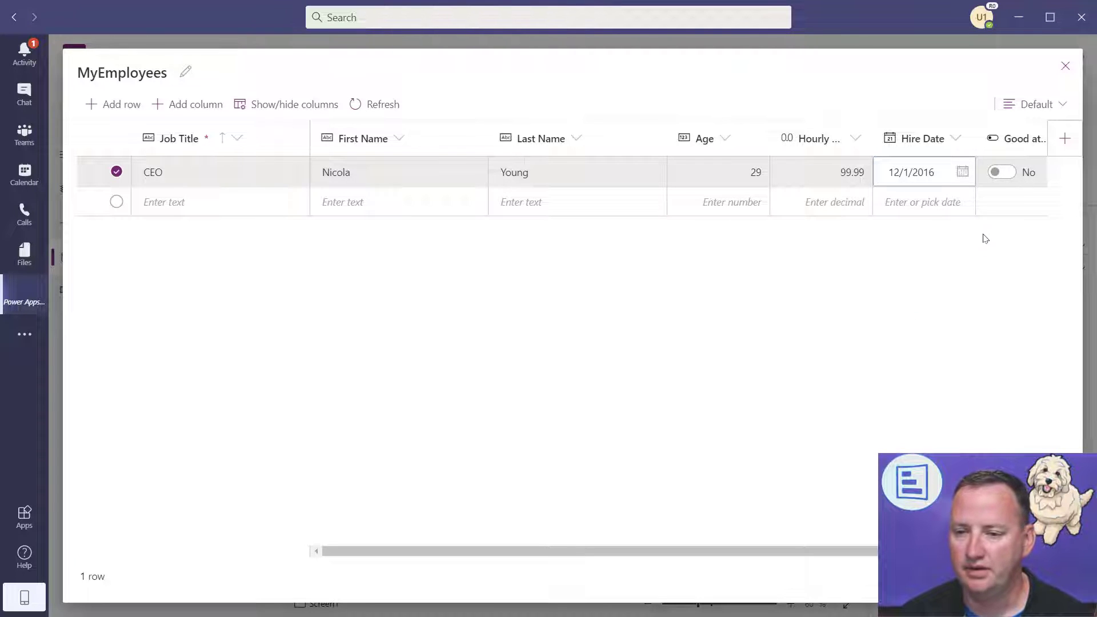
- Mark the CEO as good at their job and set favourite colour to Yellow
left_click_drag(840, 552, 950, 551)
left_click(863, 172)
left_click(995, 173)
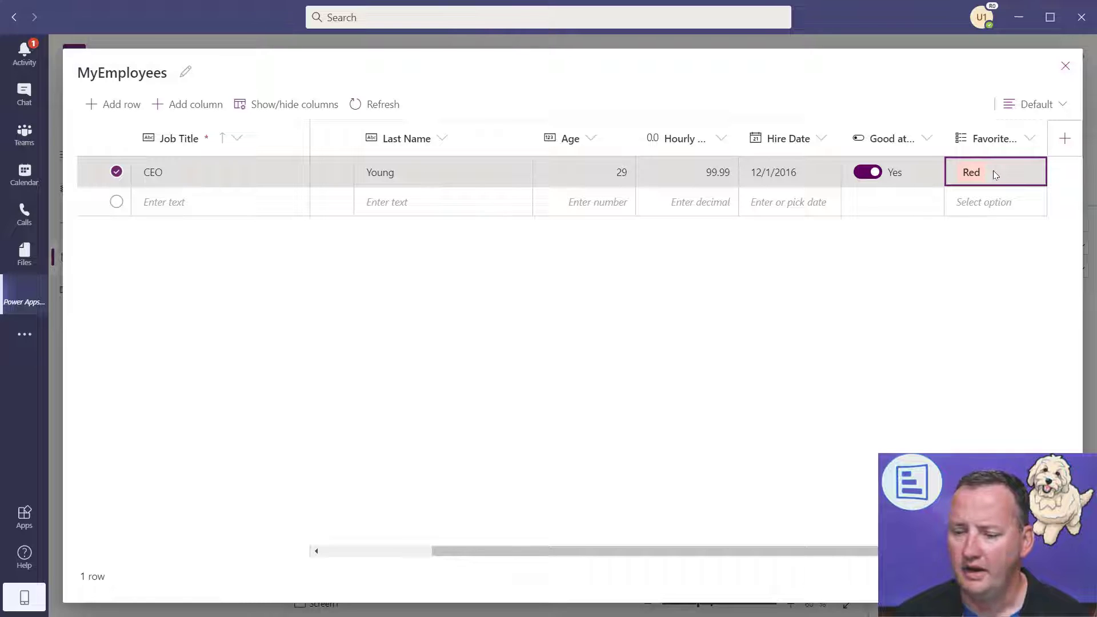
key("Tab")
left_click(989, 169)
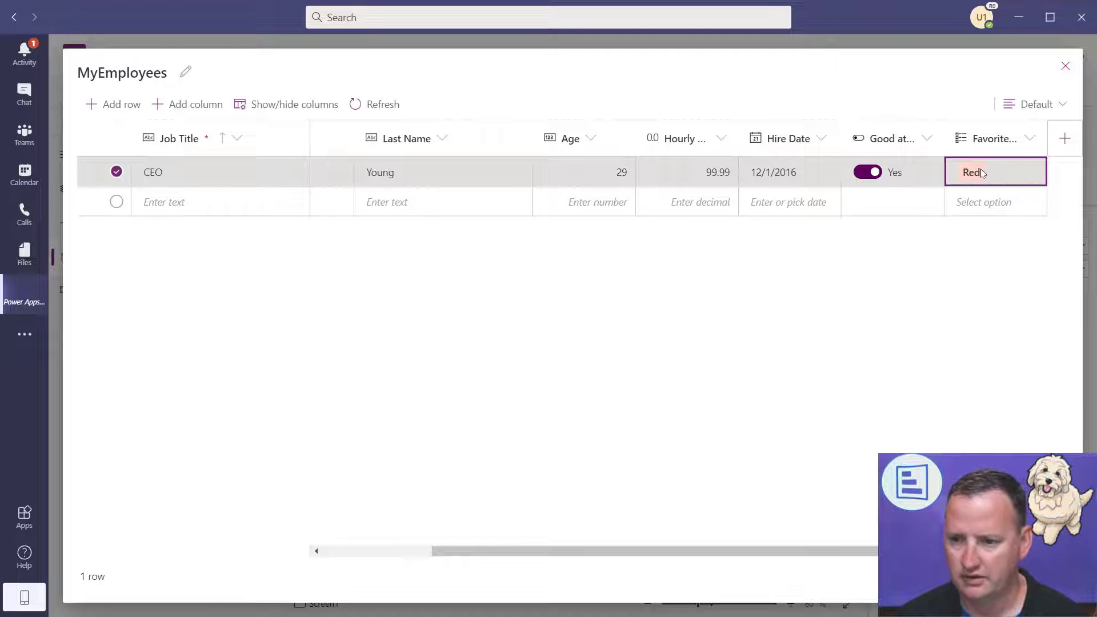
left_click(981, 170)
left_click(1037, 173)
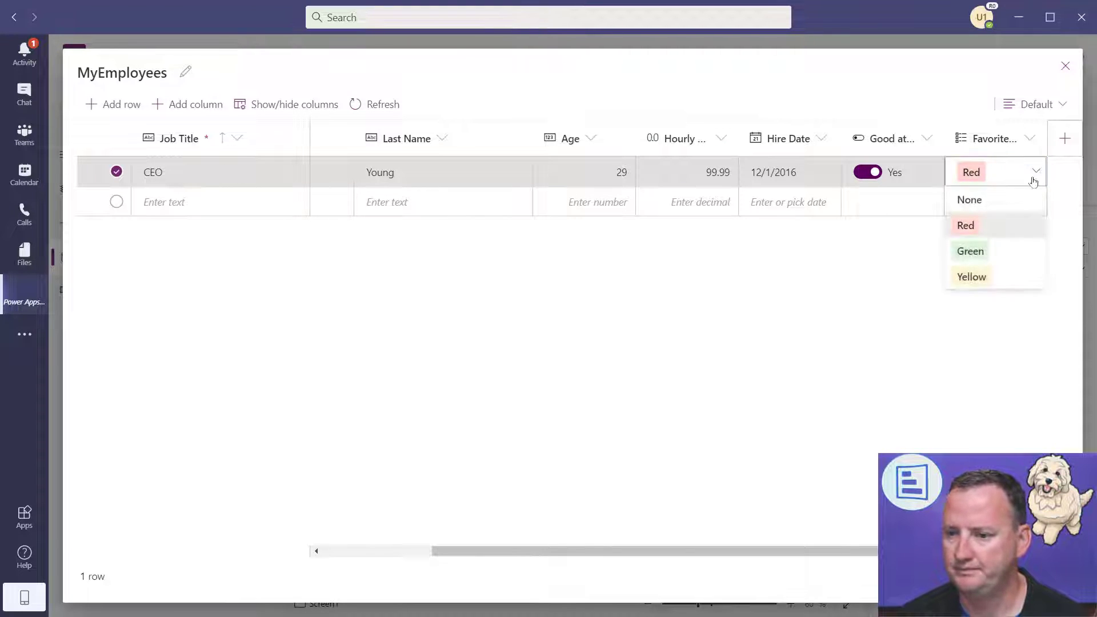
left_click(995, 277)
left_click(183, 213)
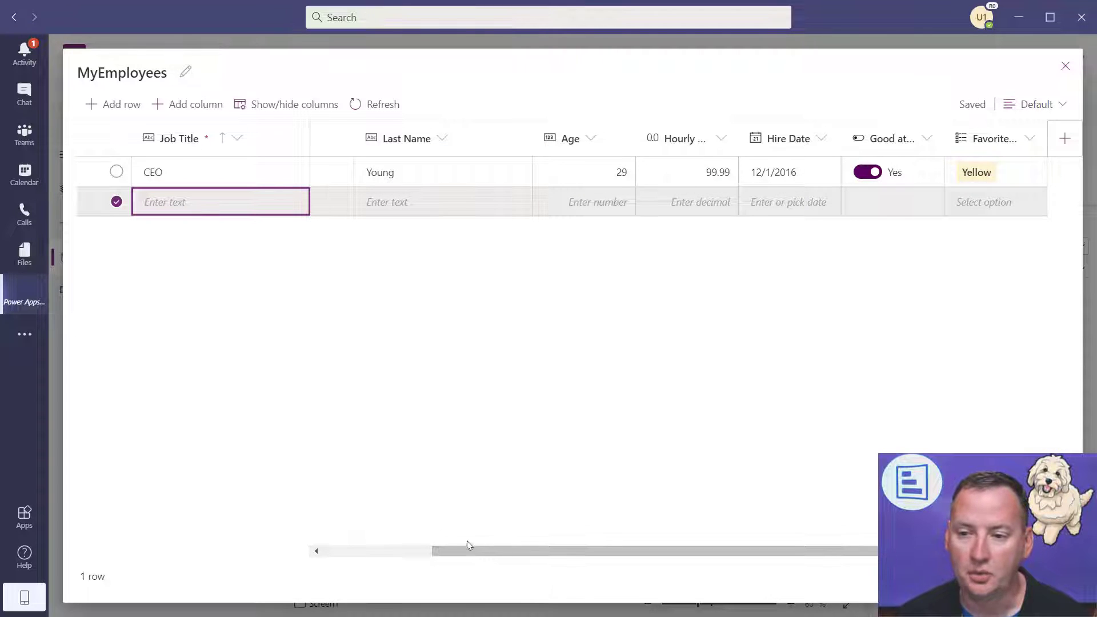
- Add Chief Napping Office and Driver rows and correct the CEO's hire date to 12/1/2006
left_click(406, 548)
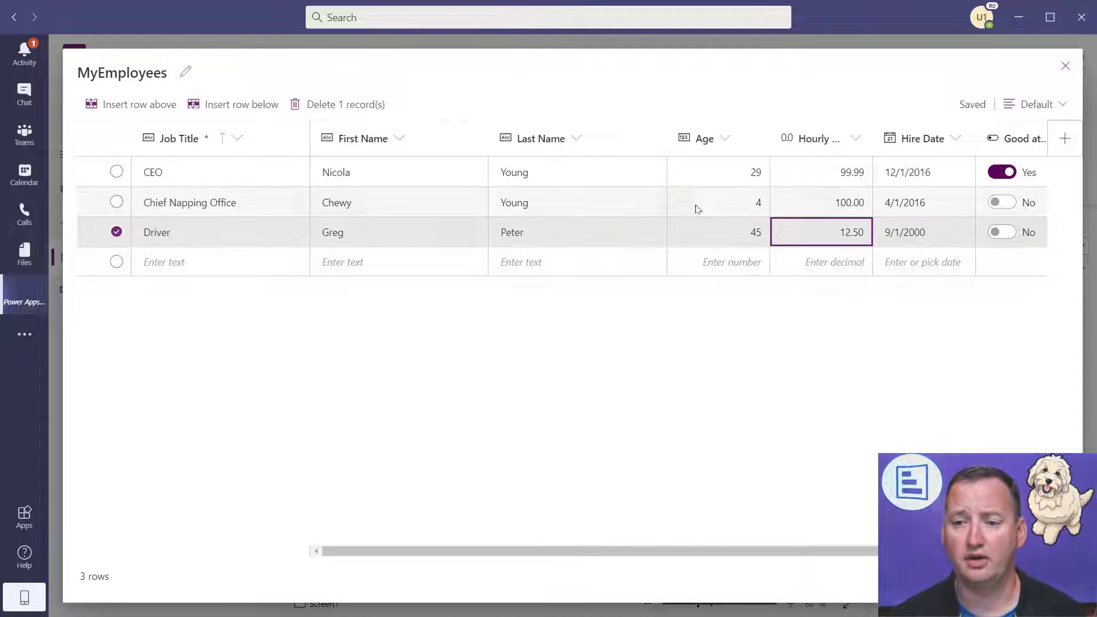
left_click(933, 179)
left_click(929, 174)
left_click(930, 172)
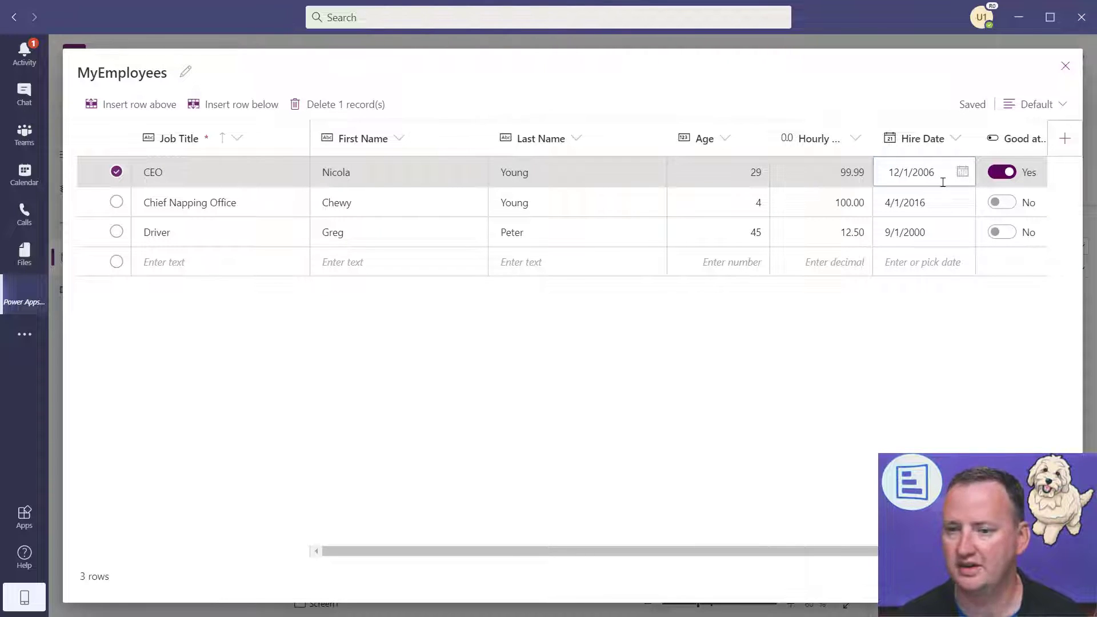
left_click(937, 194)
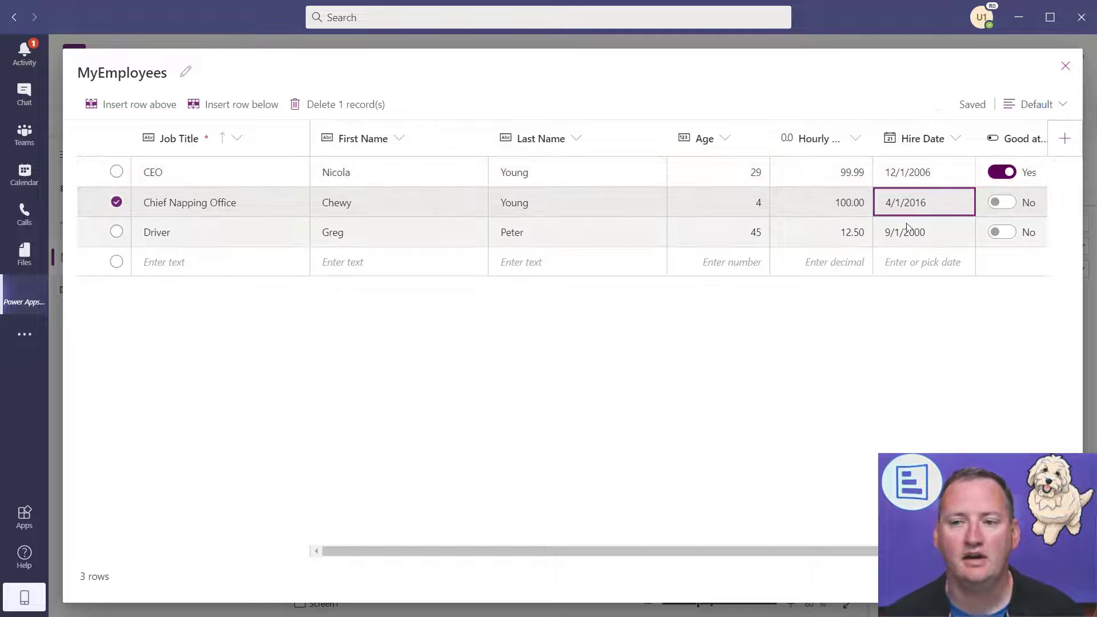
- Close the MyEmployees table and run the app in preview listing the three employees
left_click(1065, 66)
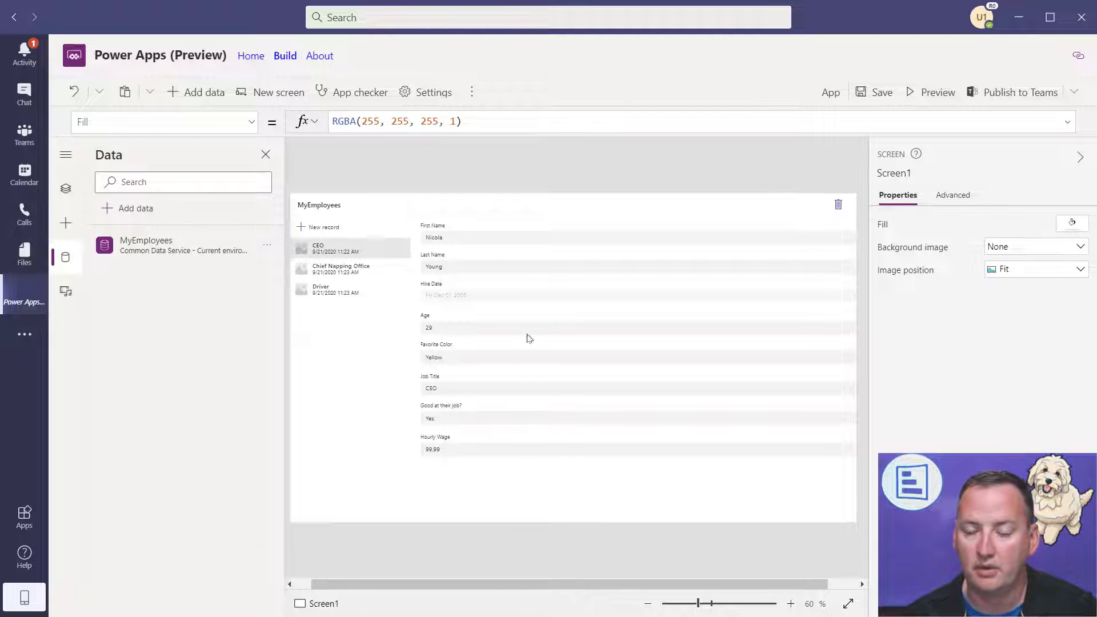
left_click(932, 92)
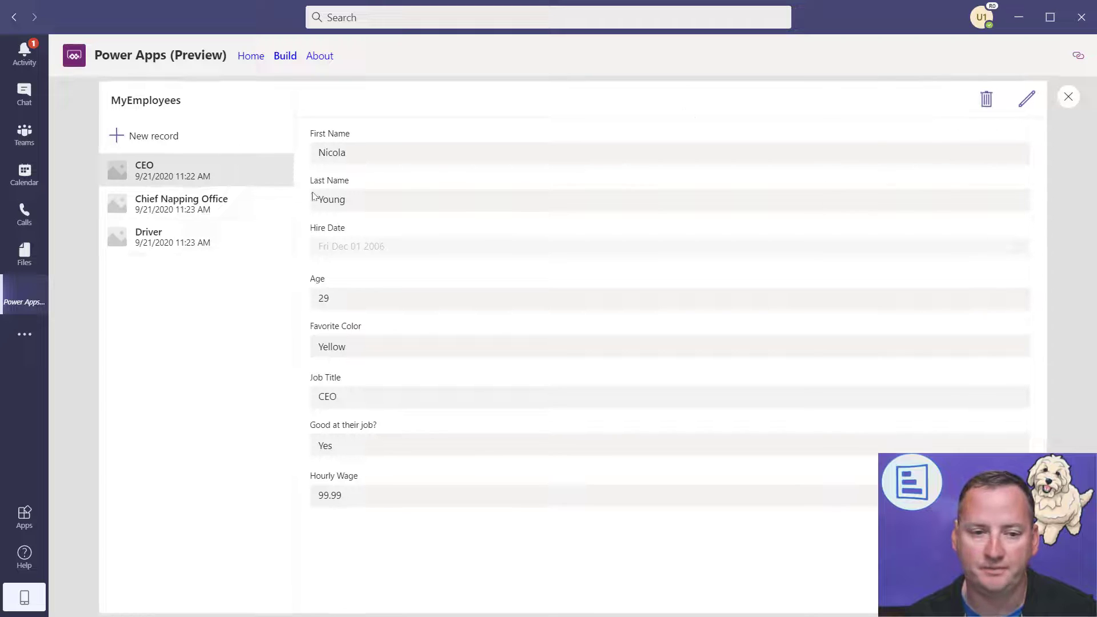
- Browse the Chief Napping Office, Driver and CEO records in the preview gallery
left_click(203, 209)
left_click(176, 238)
left_click(192, 175)
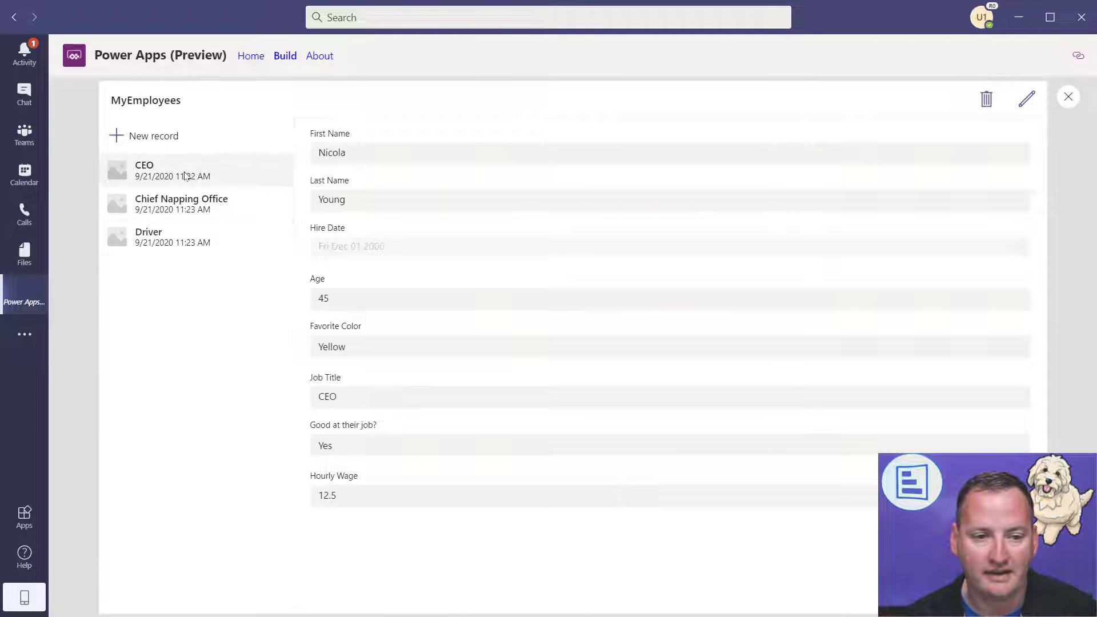
- Change the CEO's favourite colour from Yellow to Green and save the record
left_click(1027, 99)
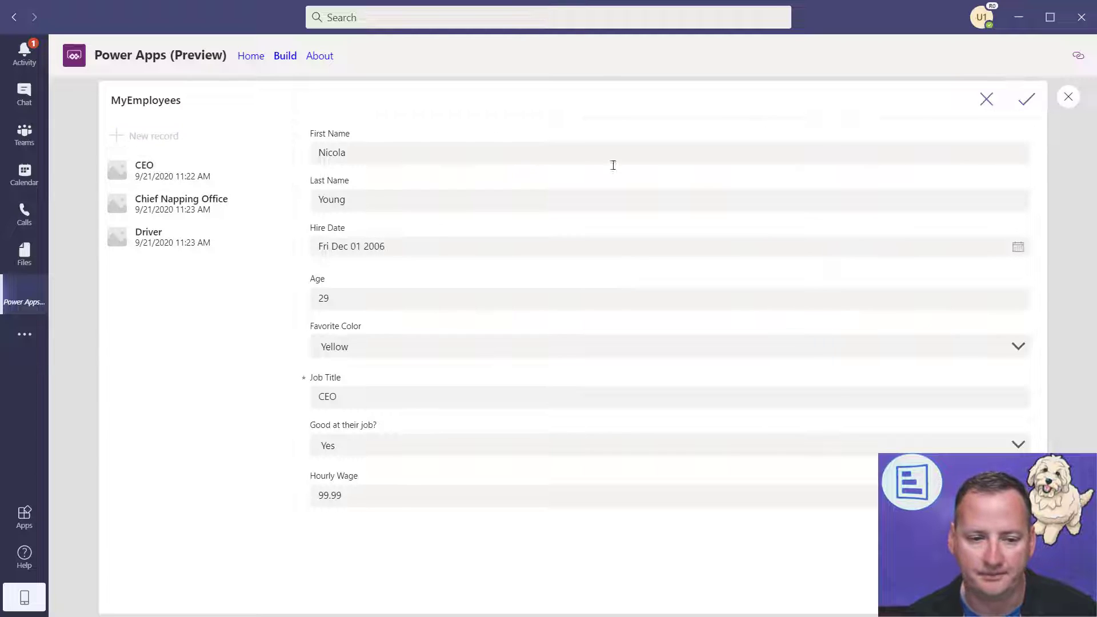
left_click(504, 347)
left_click(340, 412)
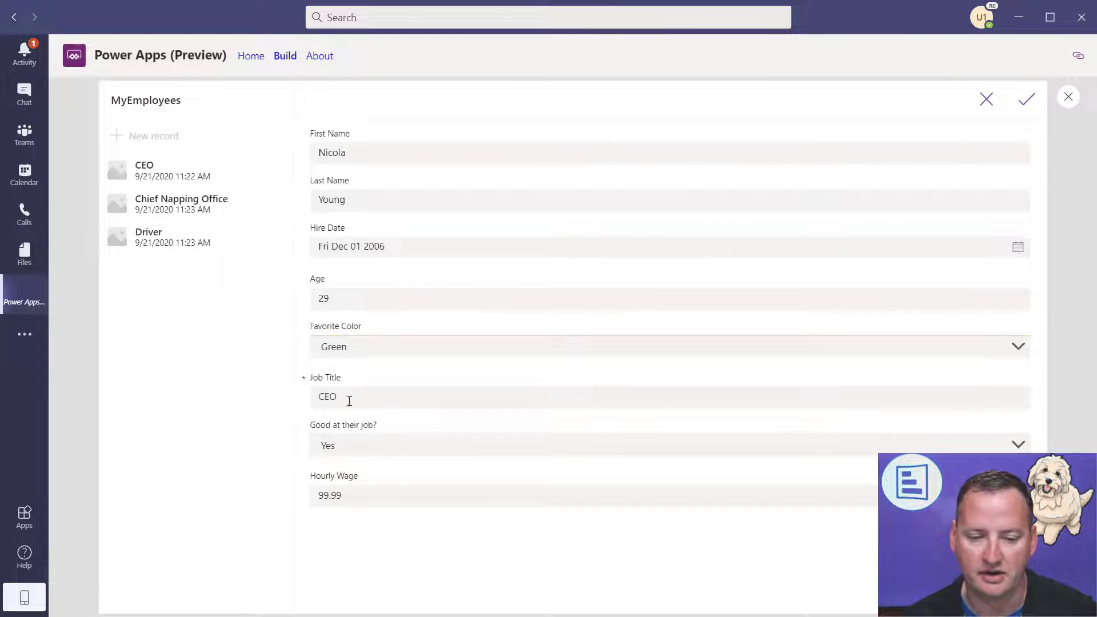
left_click(1031, 100)
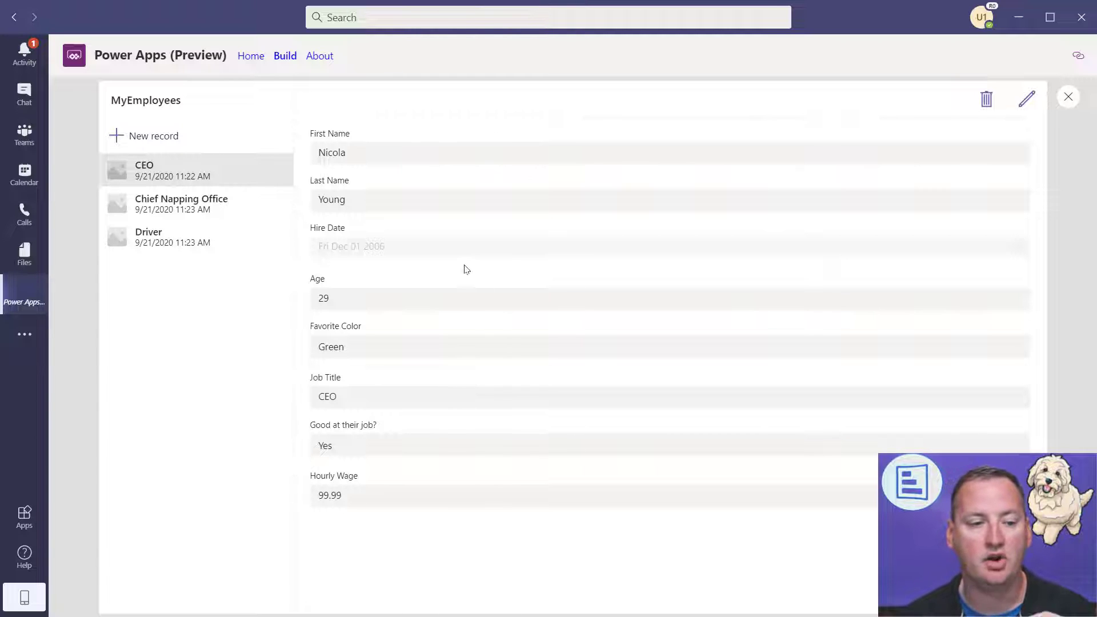
- Close the preview and turn off the tips pop-up with 'Don't show me this again'
left_click(1069, 99)
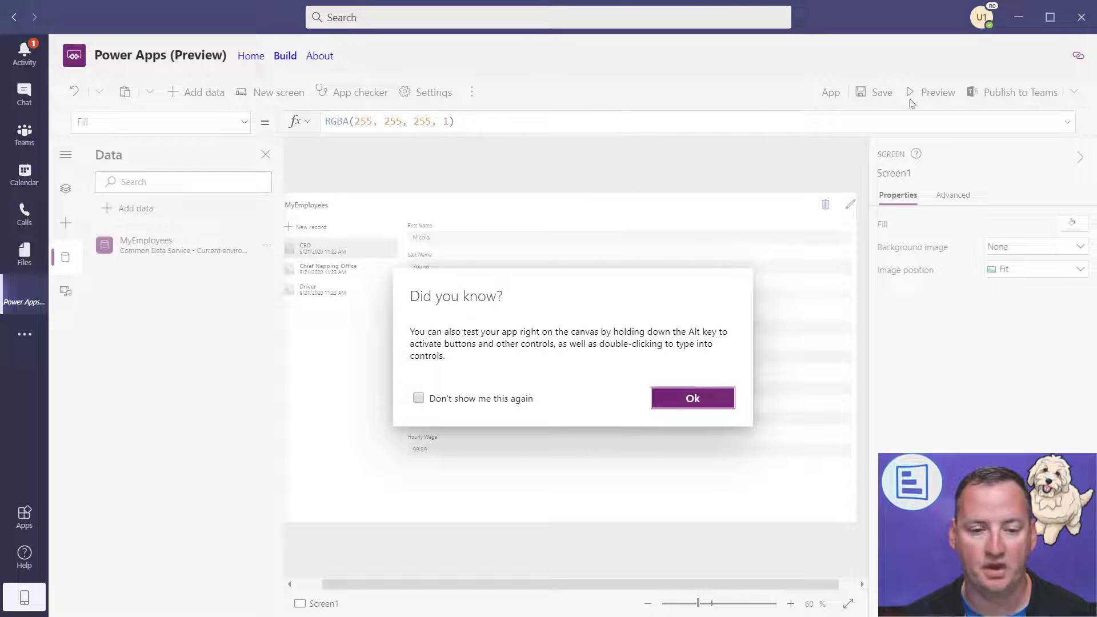
left_click(475, 400)
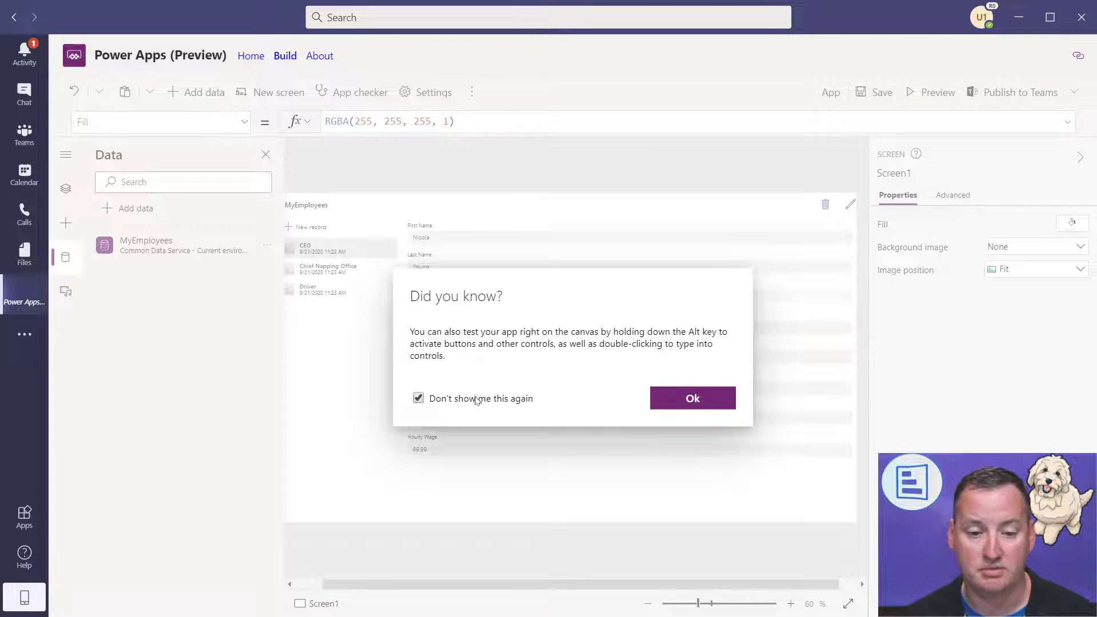
left_click(704, 399)
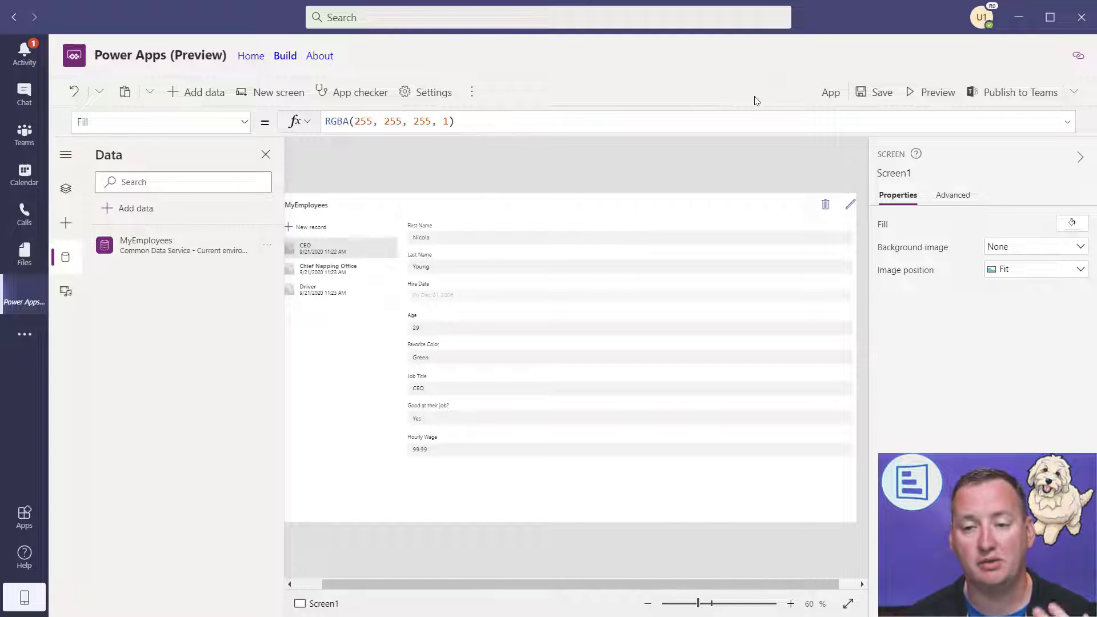
- Rename the app from App to 'Video Demo' and save it
left_click(830, 93)
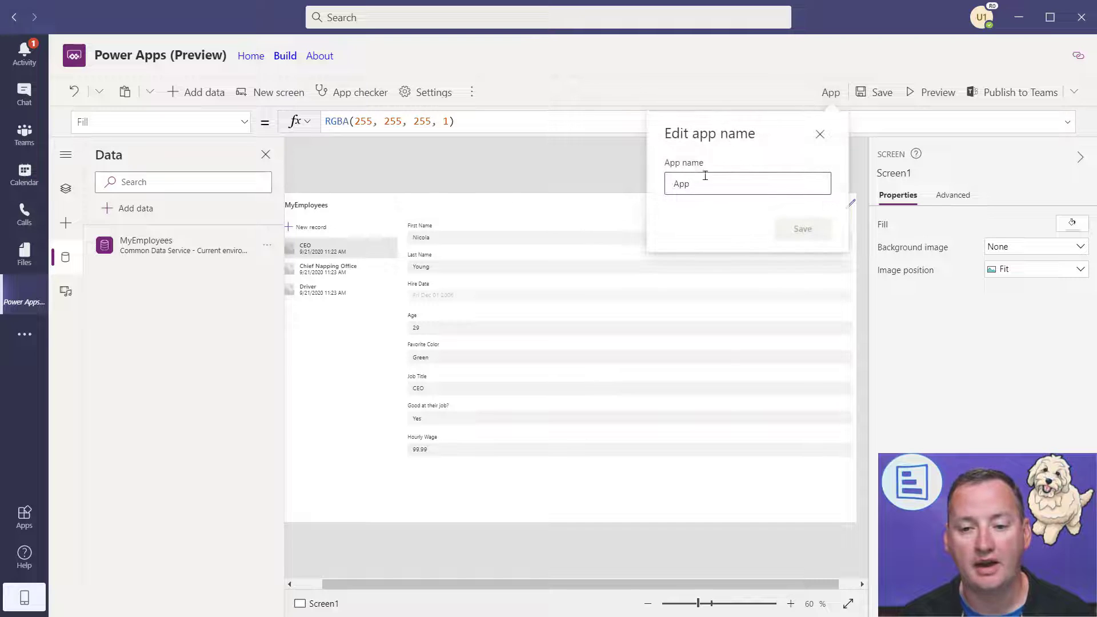
left_click_drag(731, 181, 637, 185)
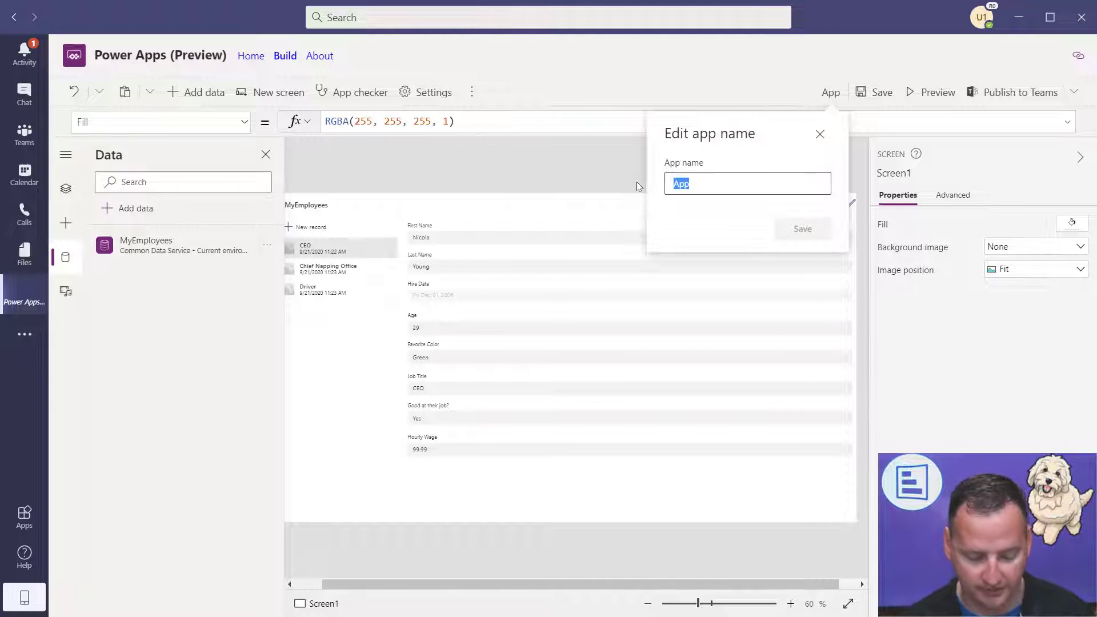
type("Video Demo")
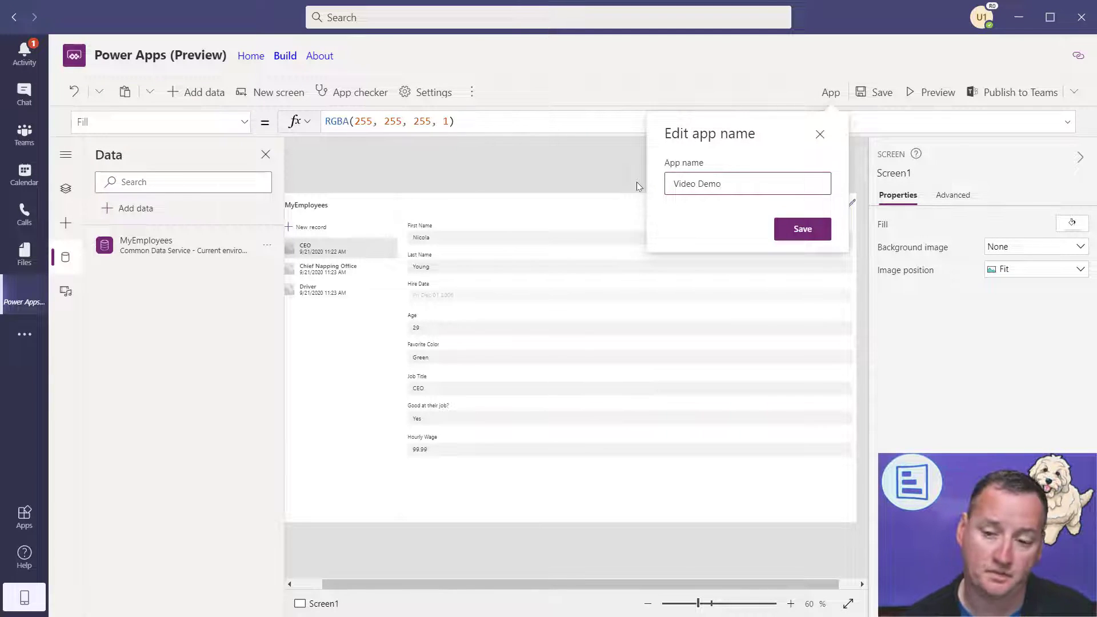
left_click(797, 230)
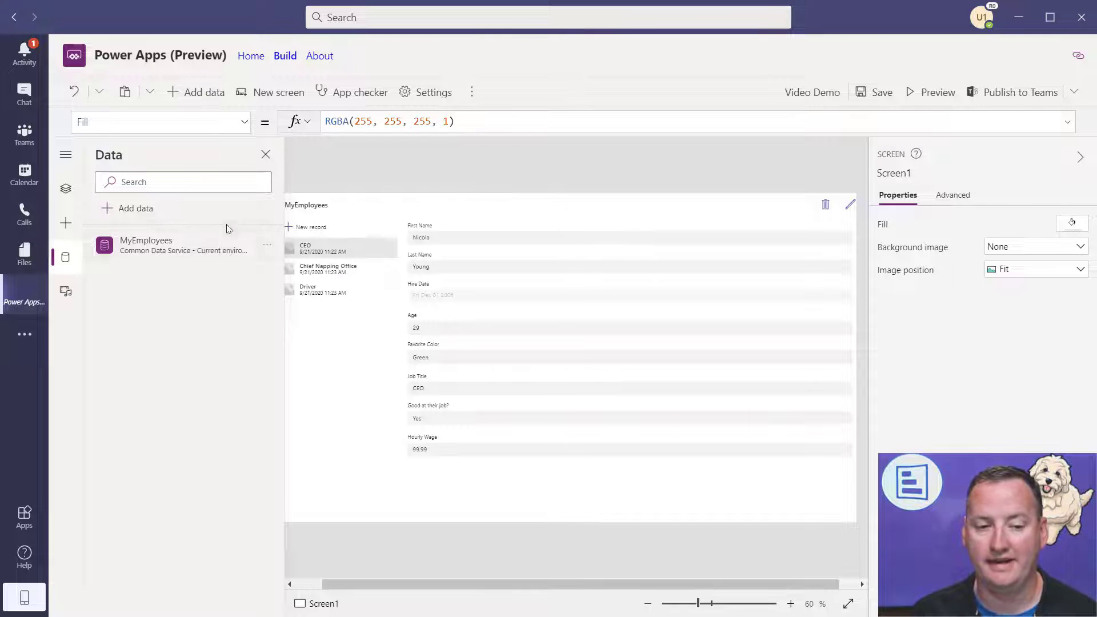
- Open the MyEmployees data source's Edit data view to review its three rows, then close it
left_click(268, 250)
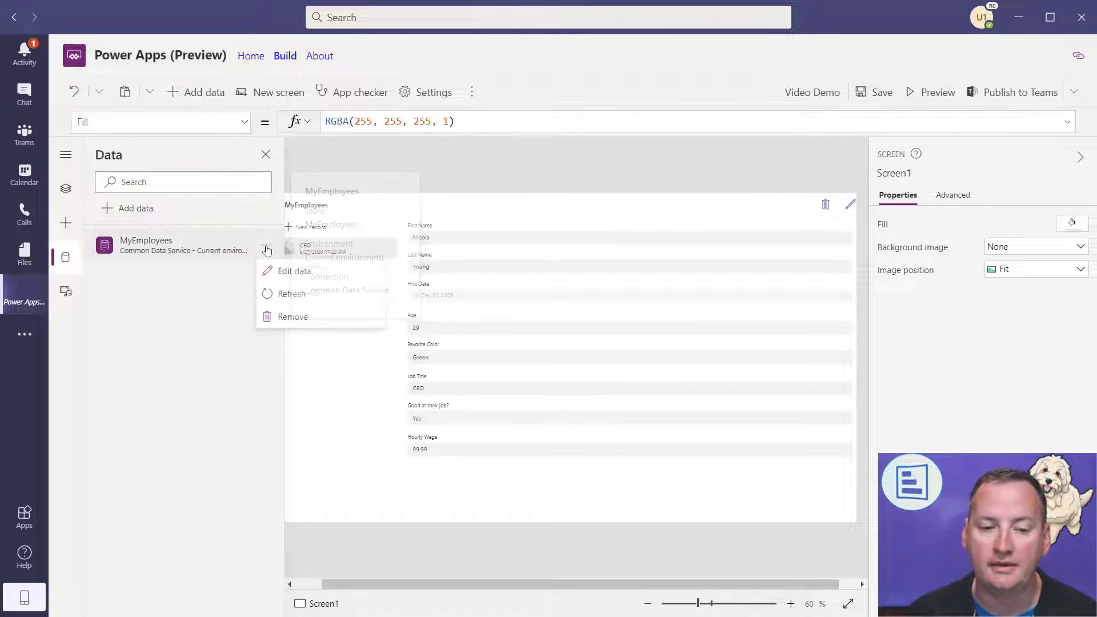
left_click(283, 274)
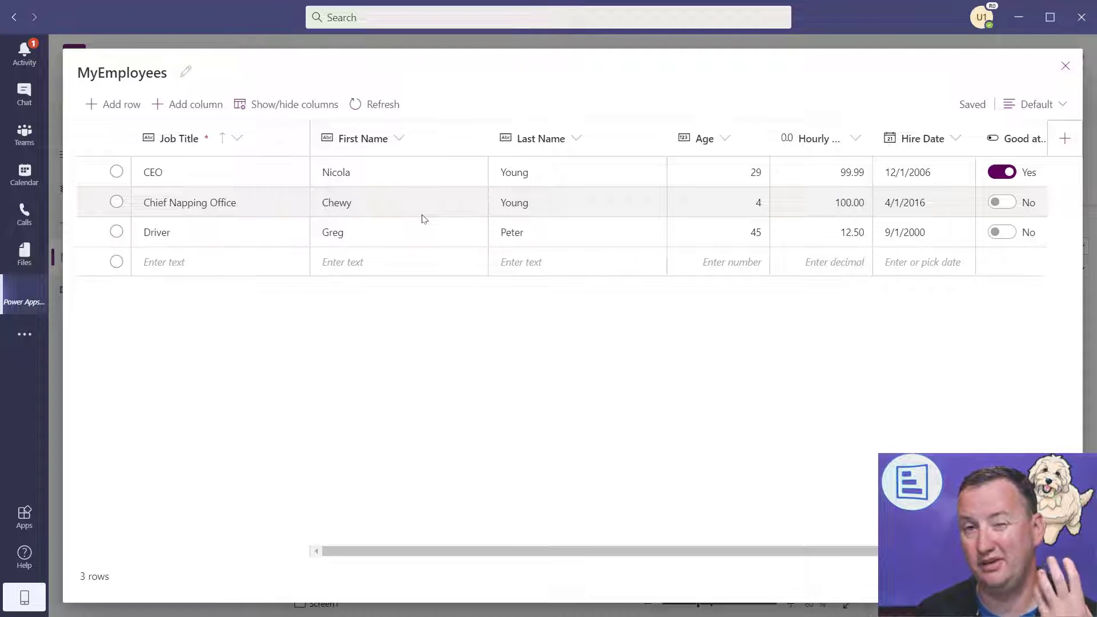
left_click(1066, 67)
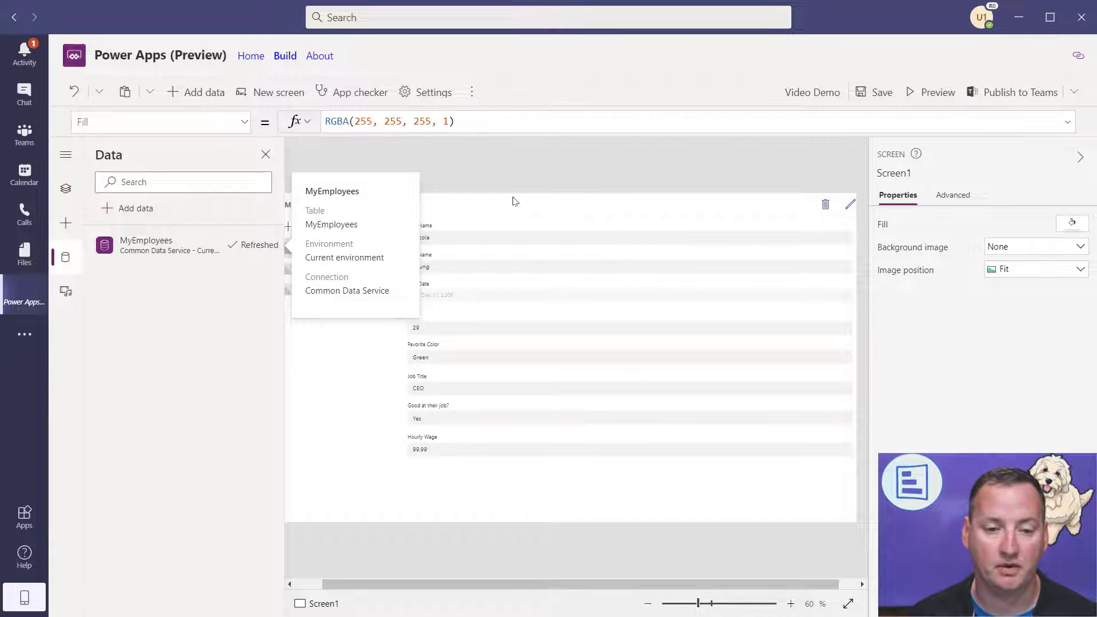
left_click(463, 203)
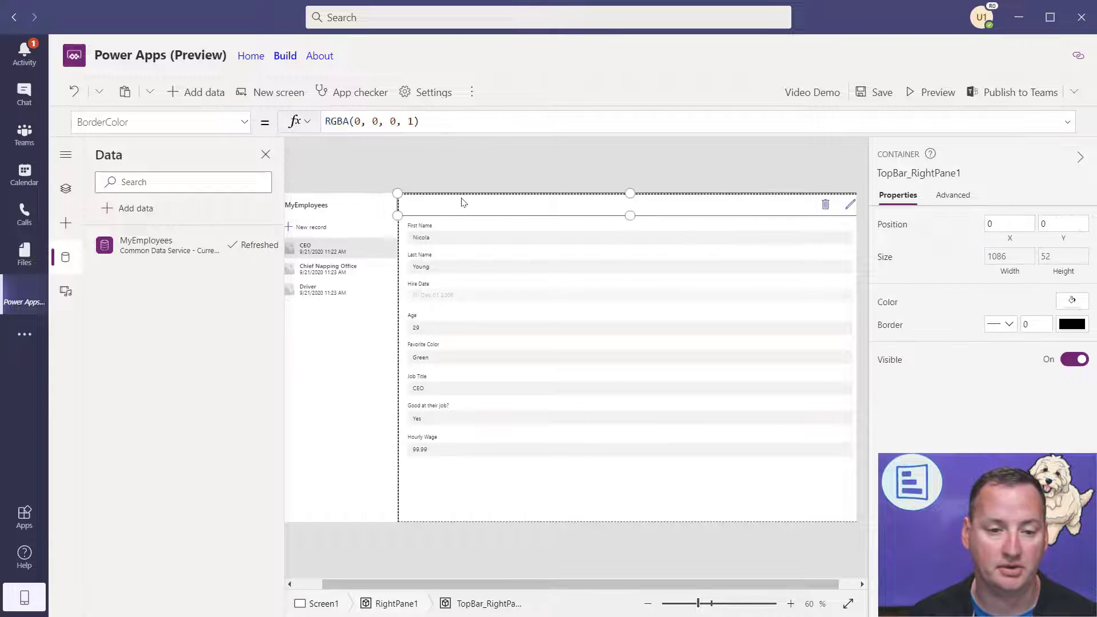
- Go to the Power Apps Testing team's build page, list all its Tables and select MyEmployees
left_click(286, 57)
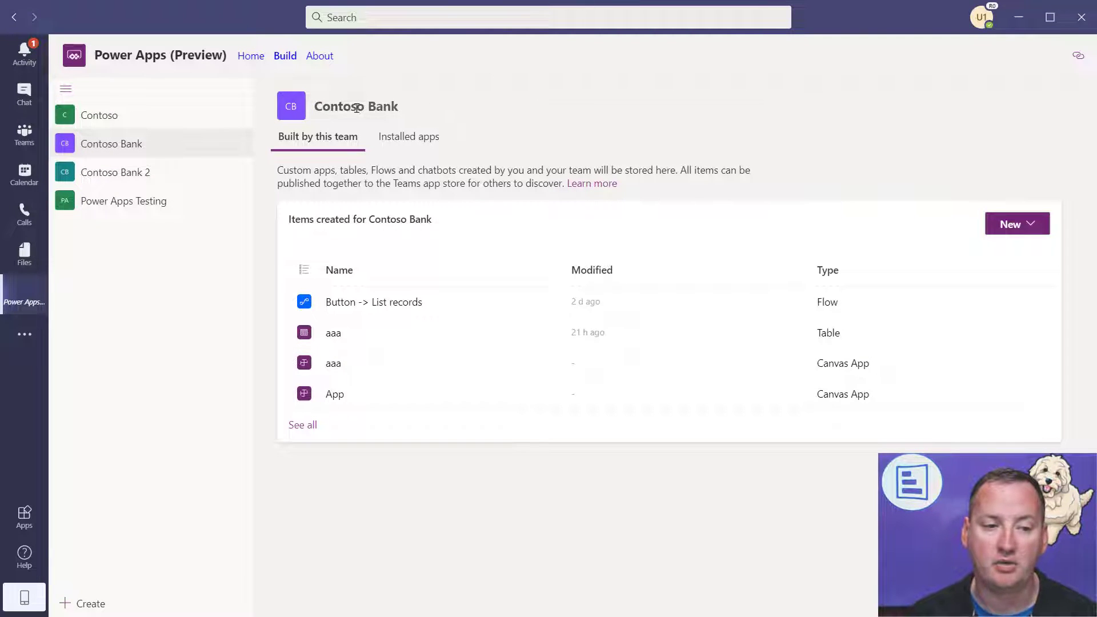
left_click(141, 203)
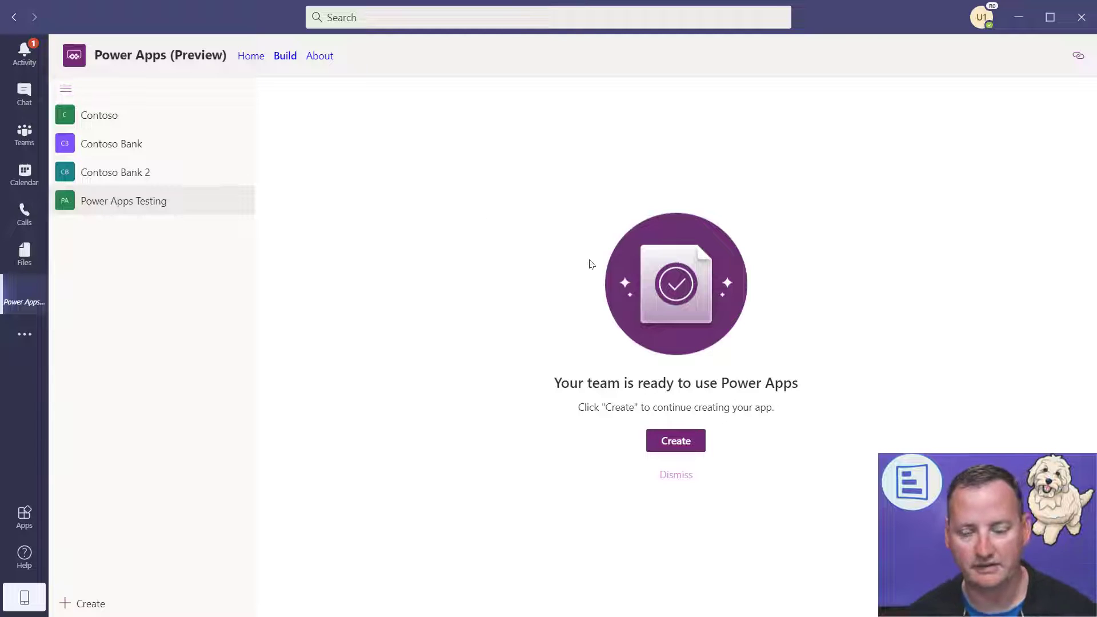
left_click(685, 476)
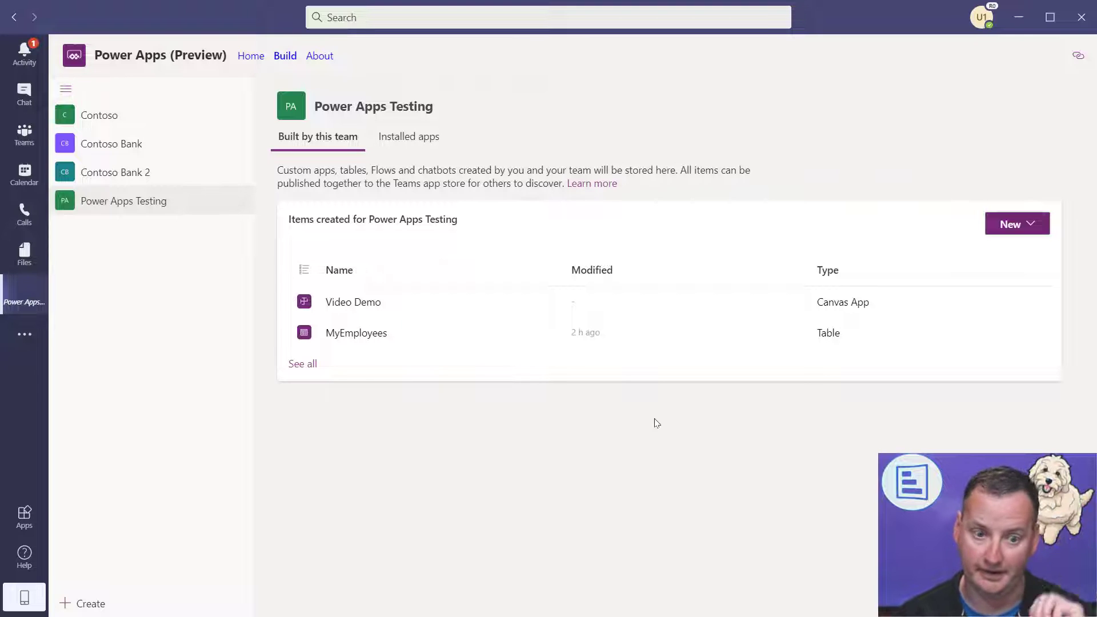
left_click(302, 365)
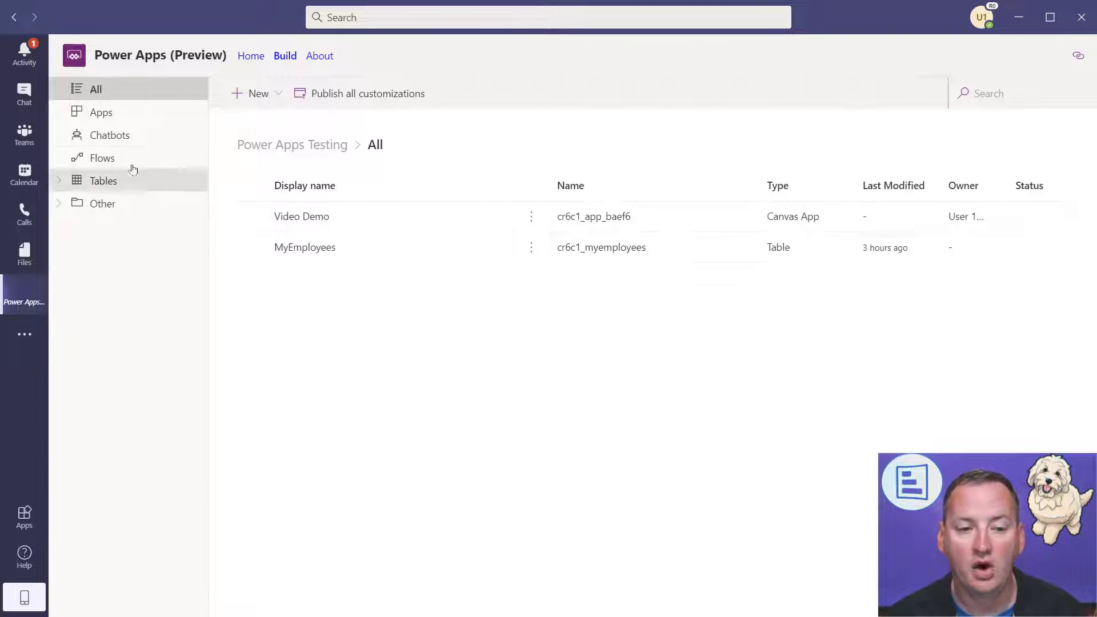
left_click(103, 182)
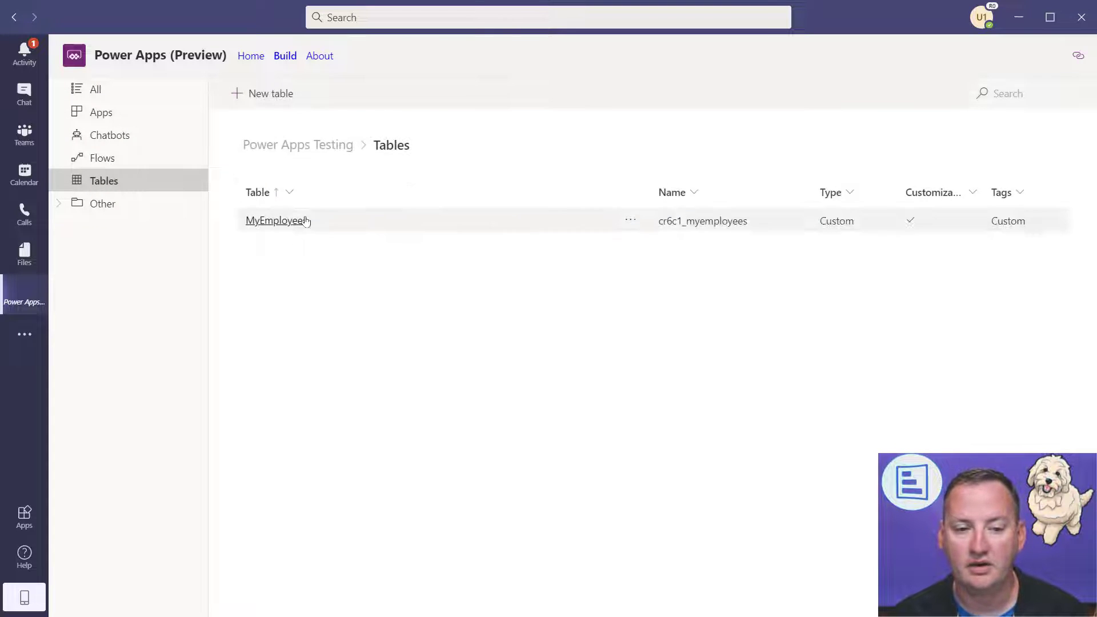
left_click(365, 225)
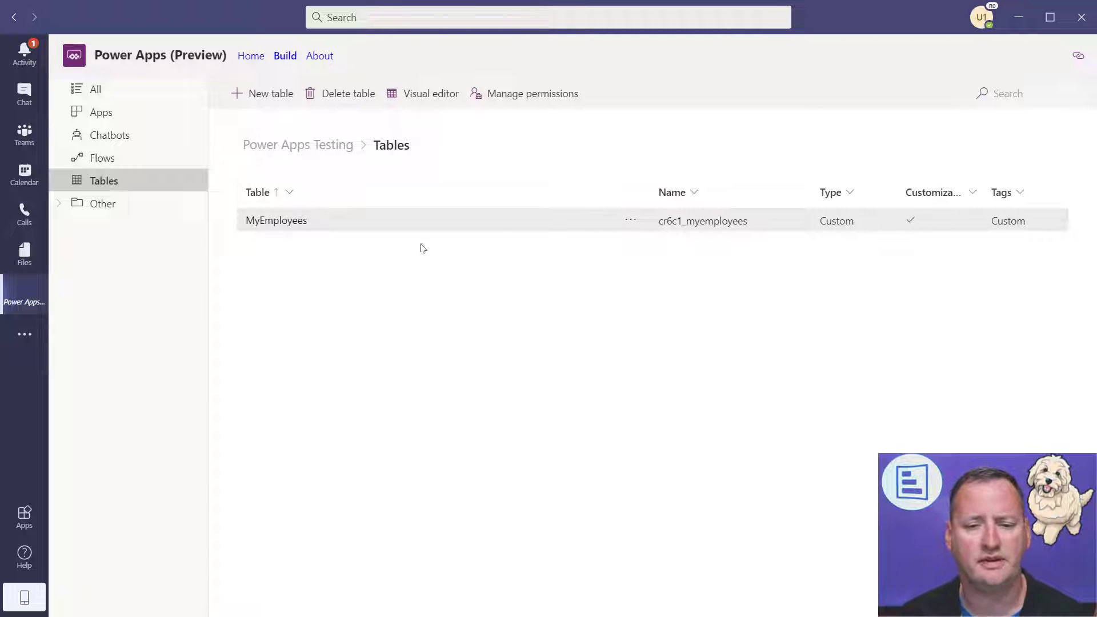
- Open the MyEmployees table's columns and switch the view from Default to Custom
left_click(279, 221)
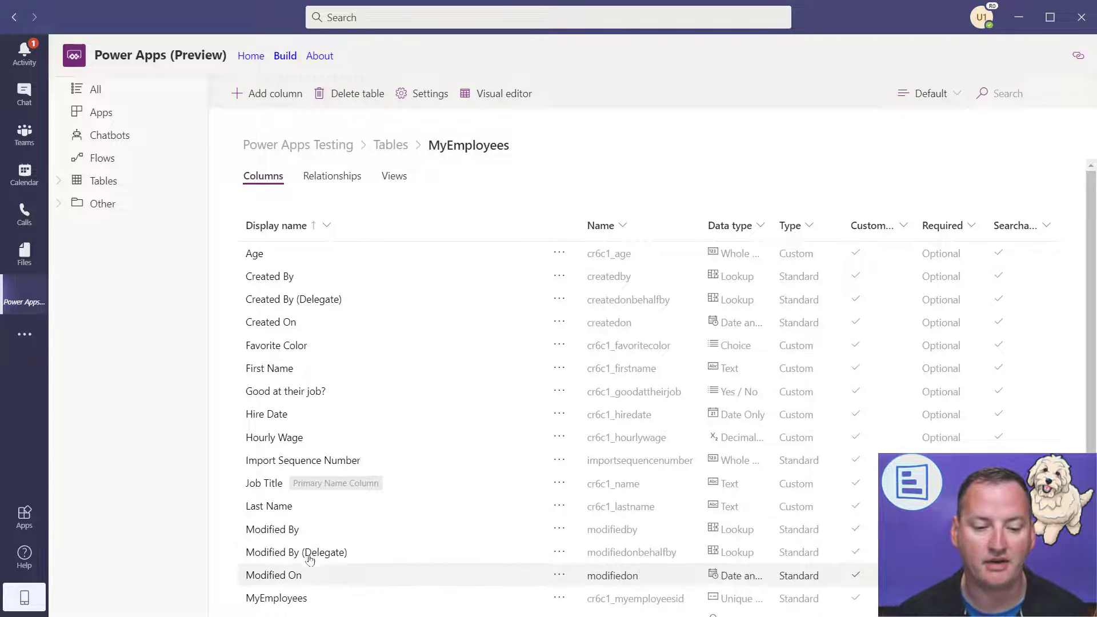
scroll(301, 549, "down", 4)
scroll(349, 468, "down", 1)
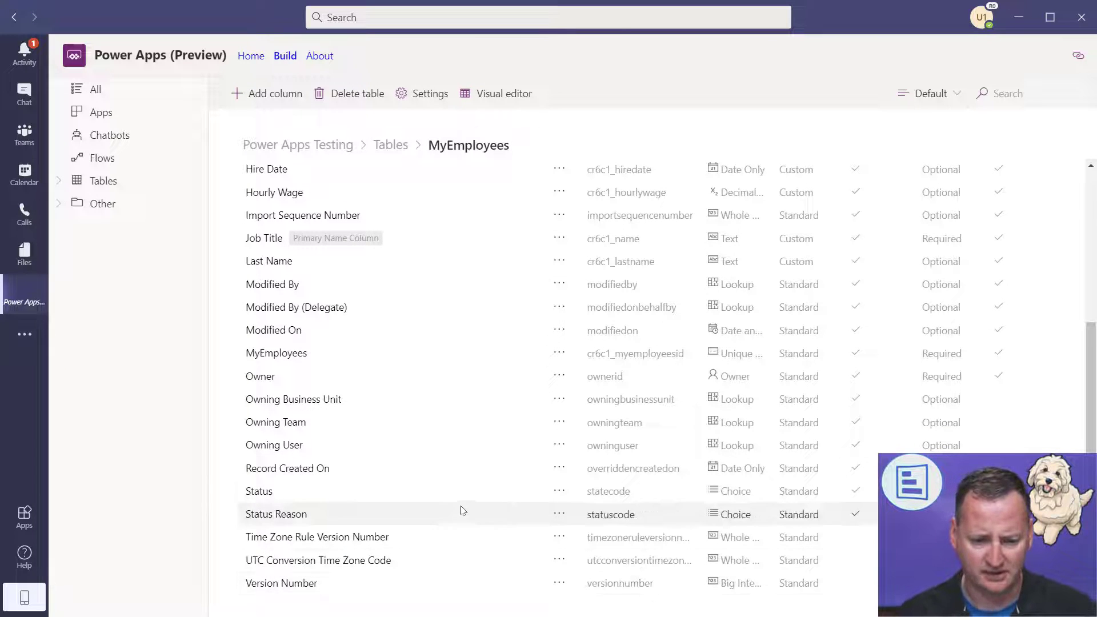
scroll(431, 503, "up", 5)
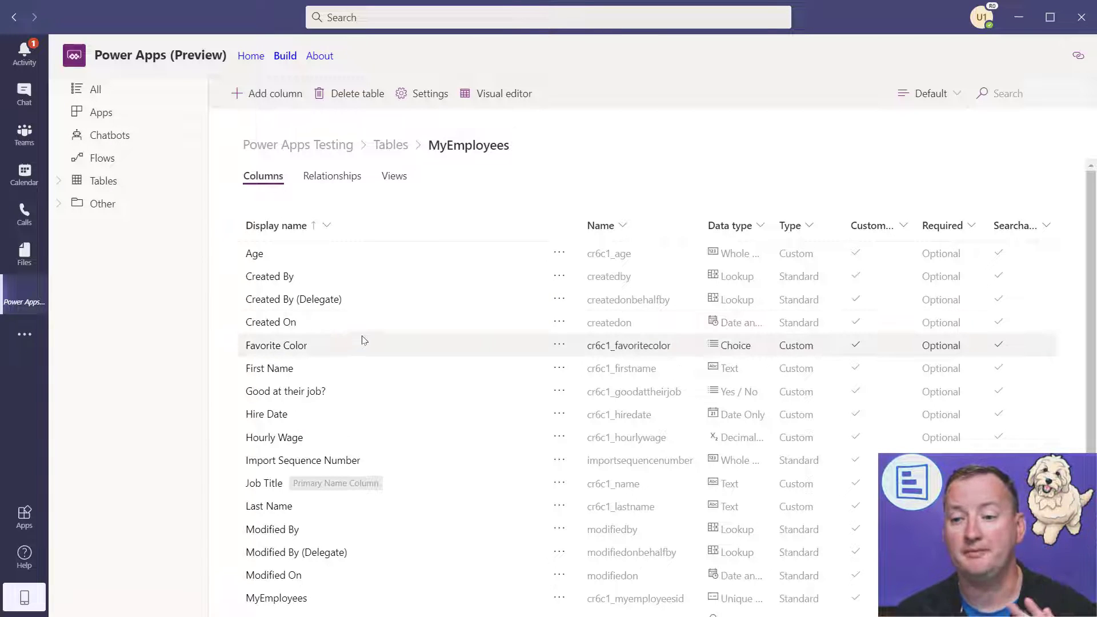
left_click(957, 93)
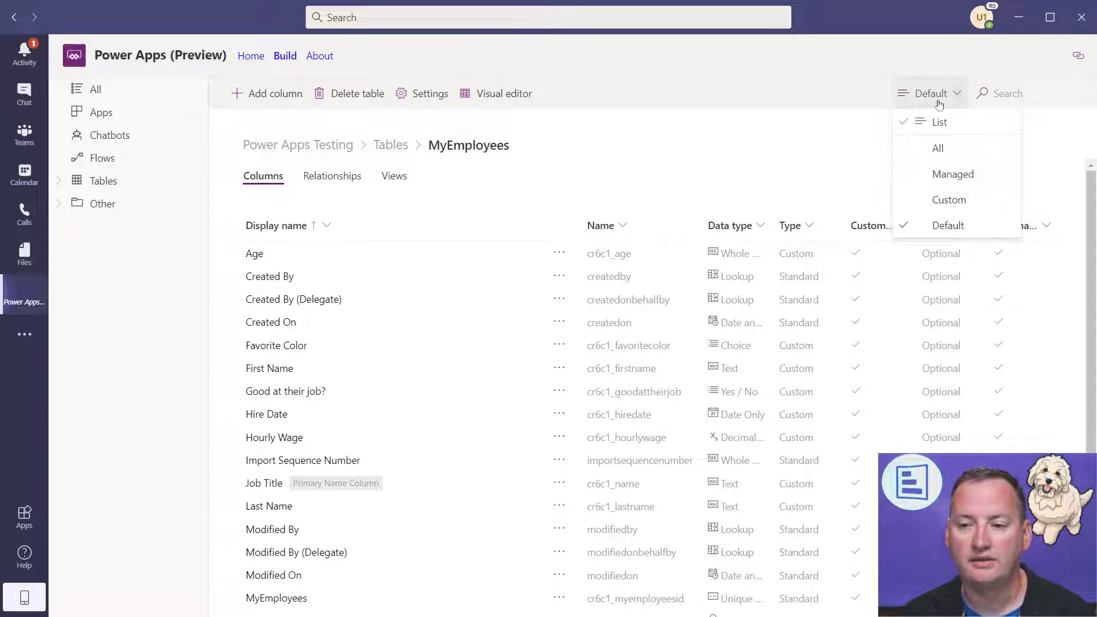
left_click(940, 202)
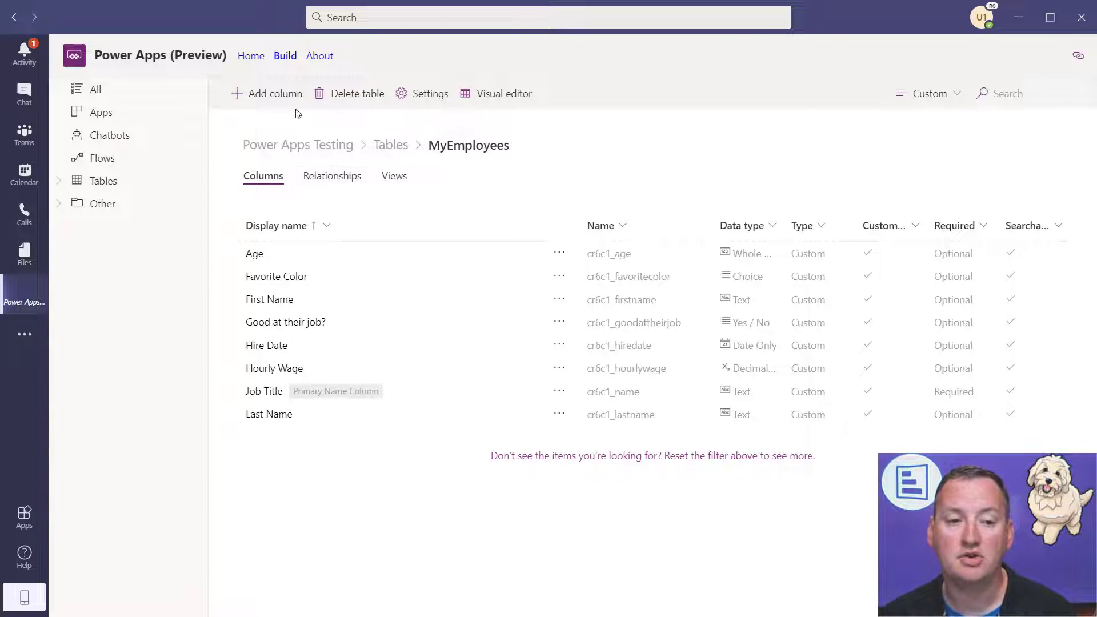
- Add a new column named 'Face' with the Image data type to MyEmployees
left_click(280, 97)
left_click(928, 101)
type("Face")
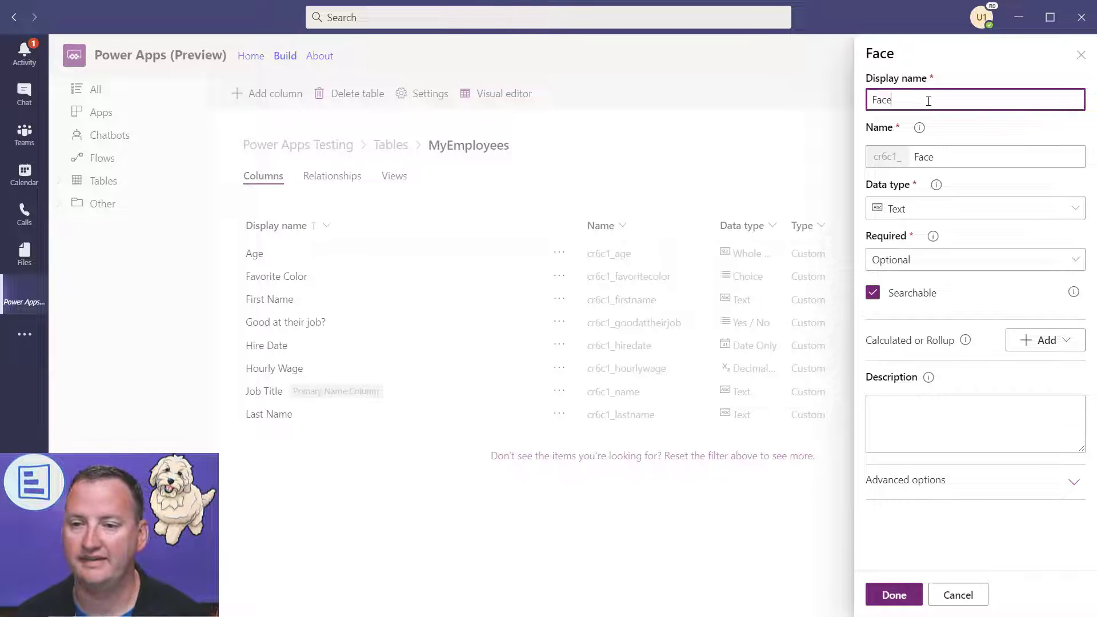
left_click(1053, 209)
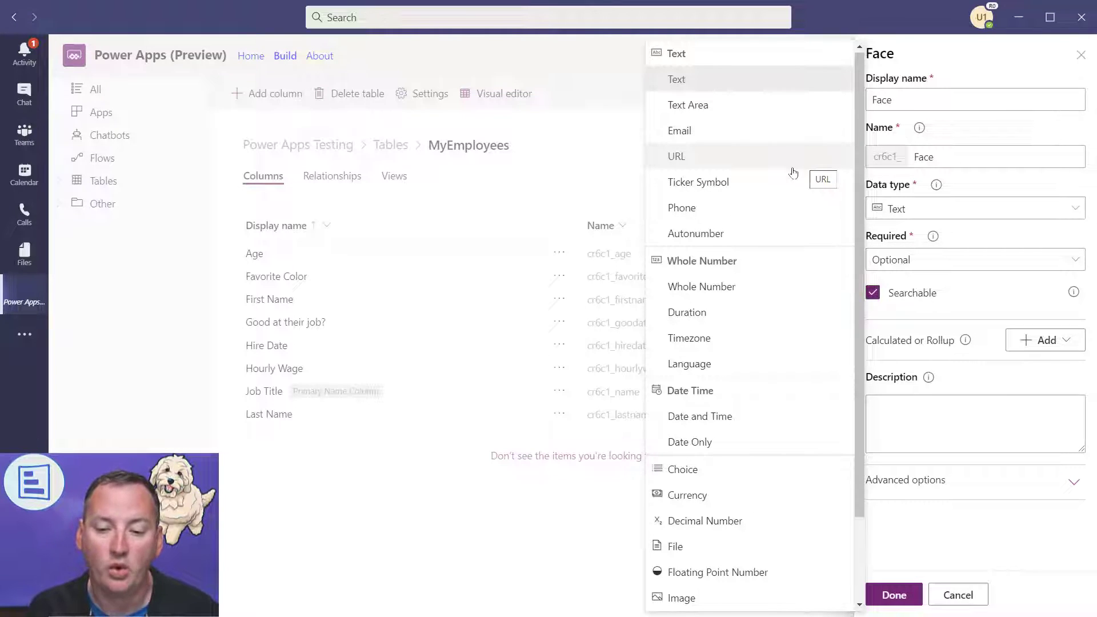
scroll(771, 158, "down", 2)
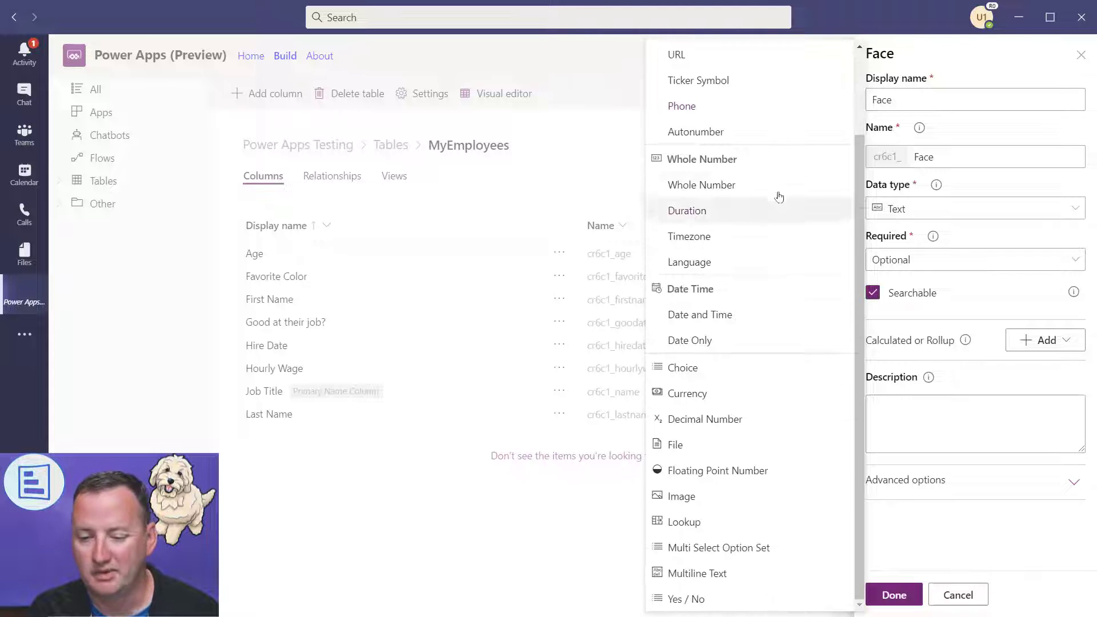
left_click(689, 502)
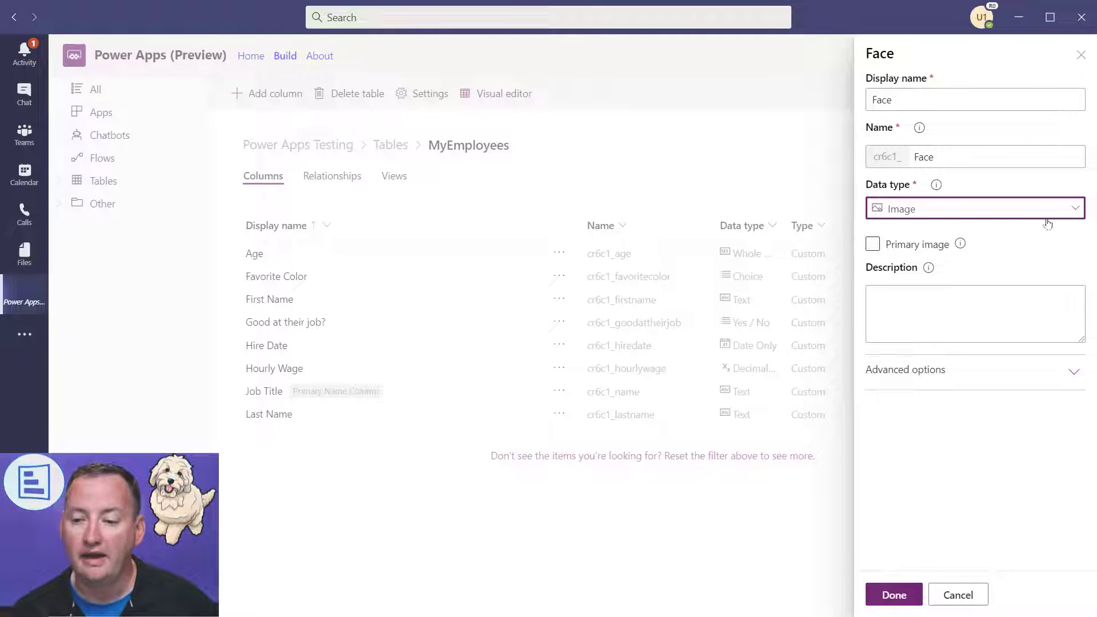
left_click(904, 595)
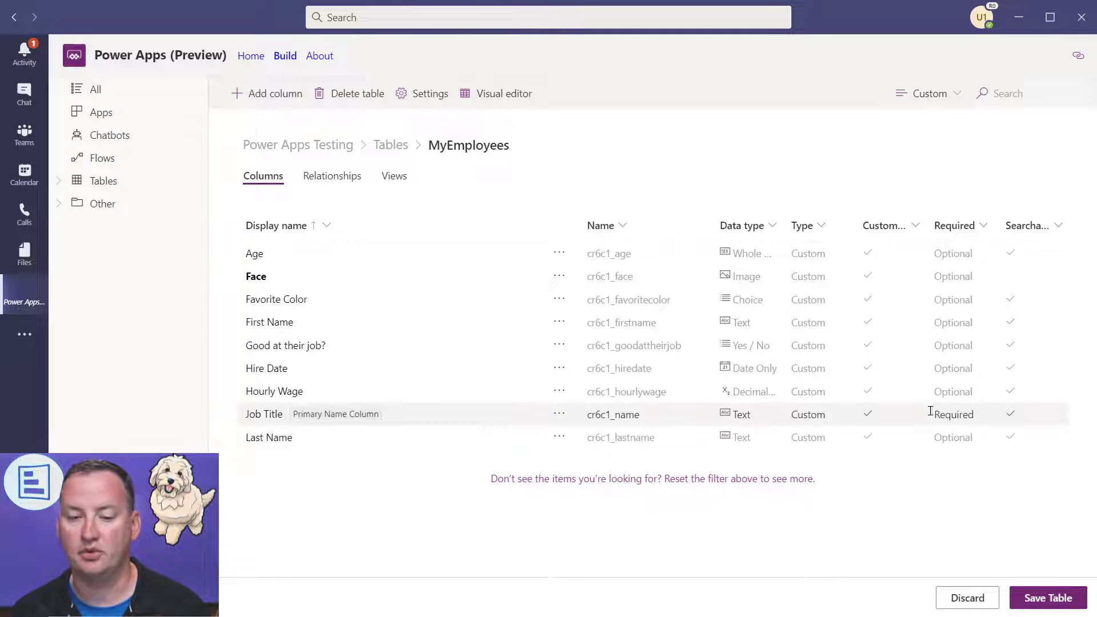
- Keep the Job Title column optional
left_click(264, 415)
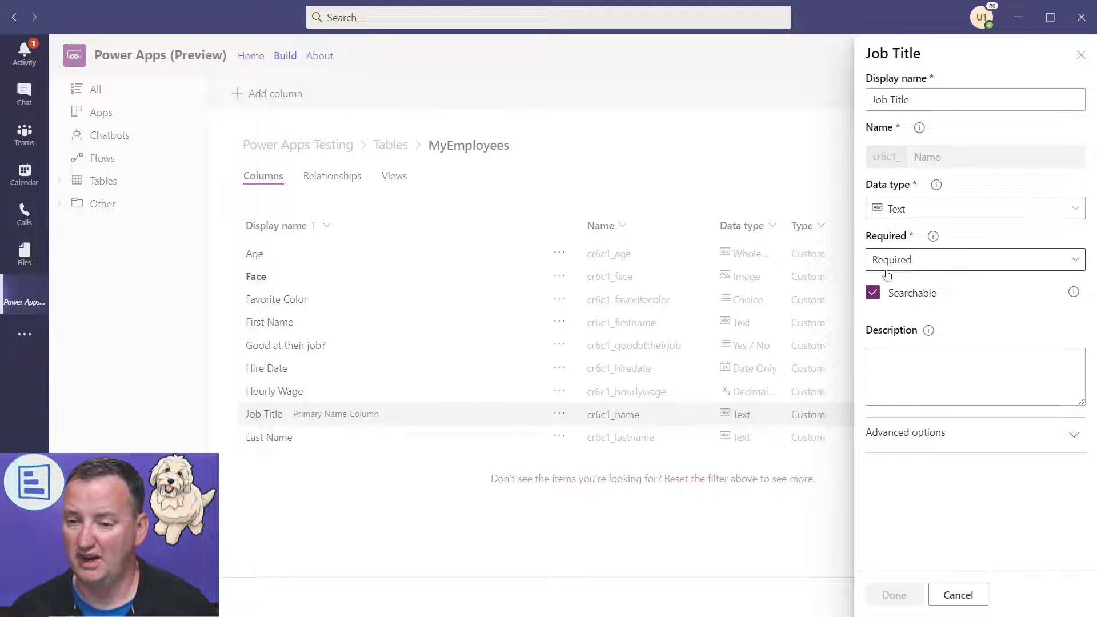
left_click(963, 261)
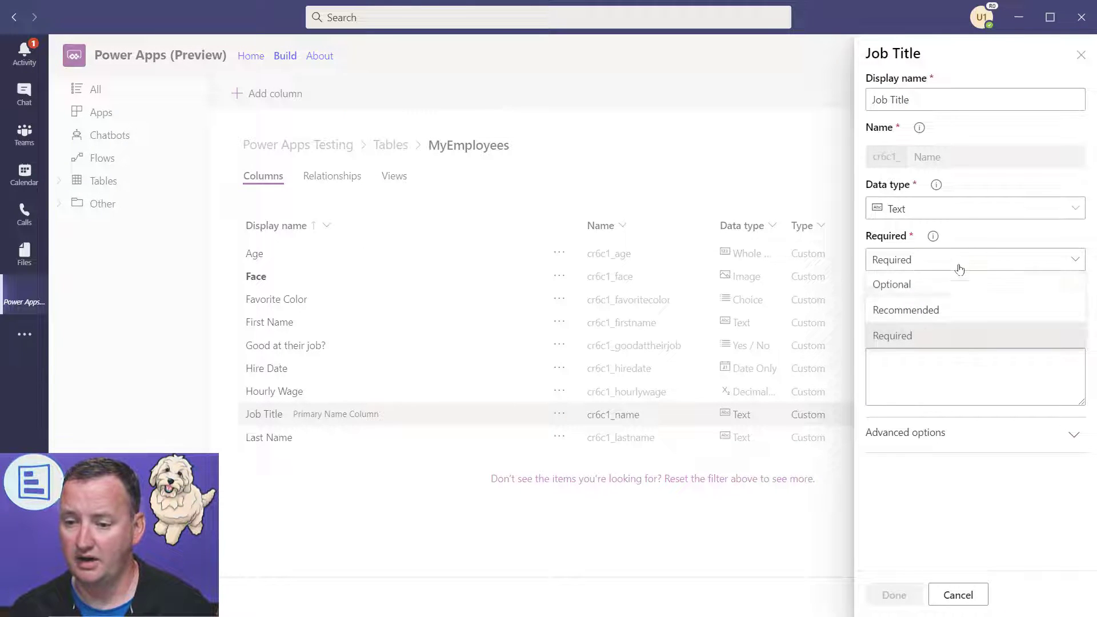
left_click(915, 285)
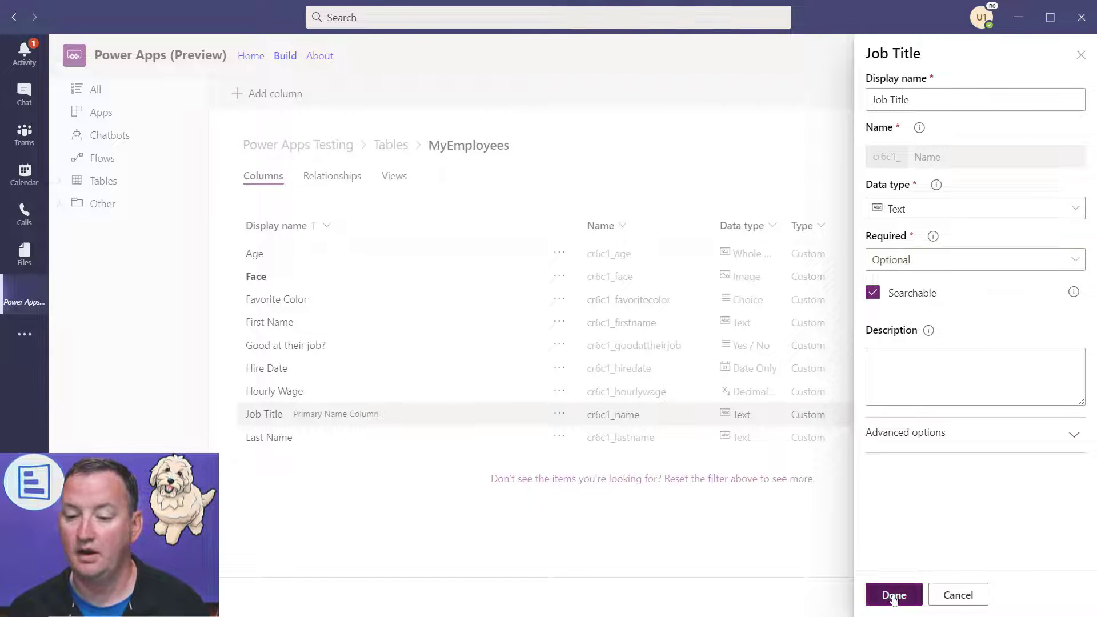
left_click(894, 595)
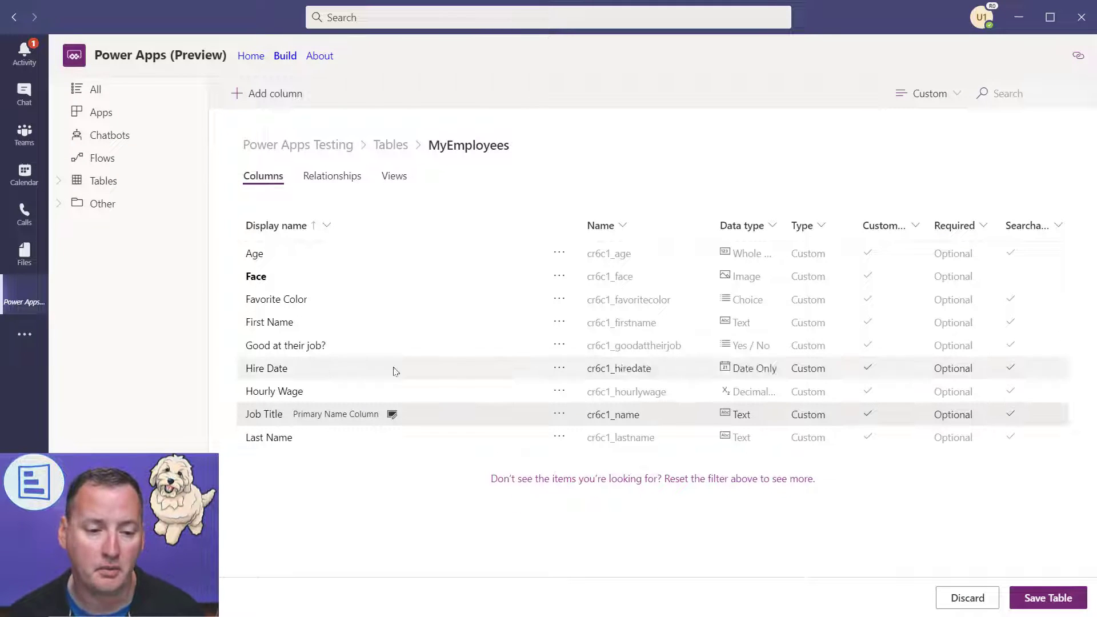
- Set First Name to Required and save the MyEmployees table
left_click(275, 322)
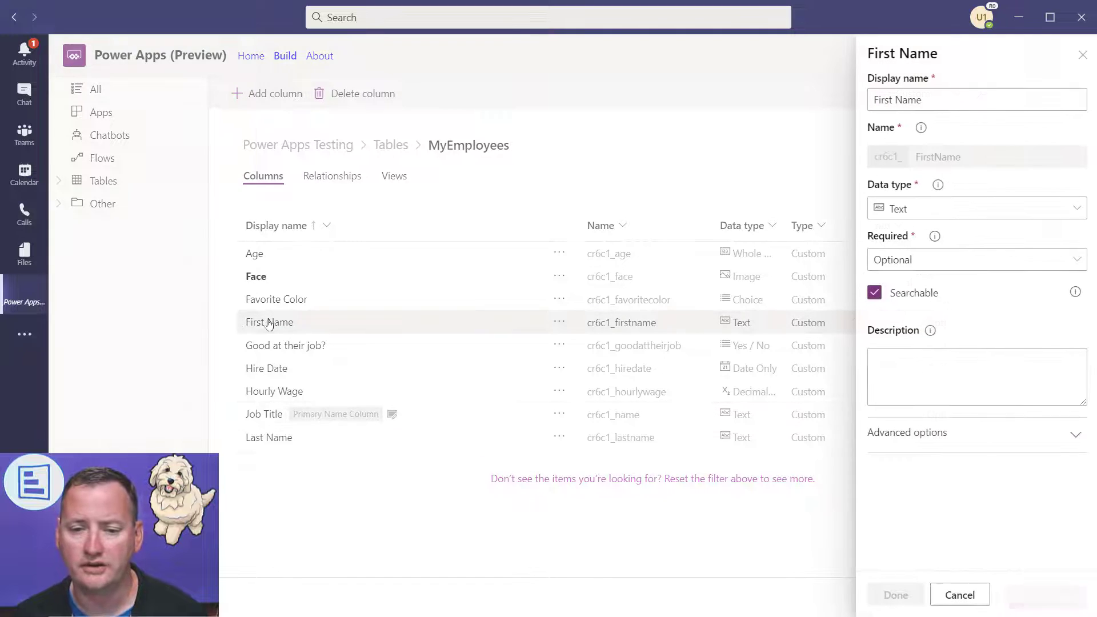
left_click(946, 259)
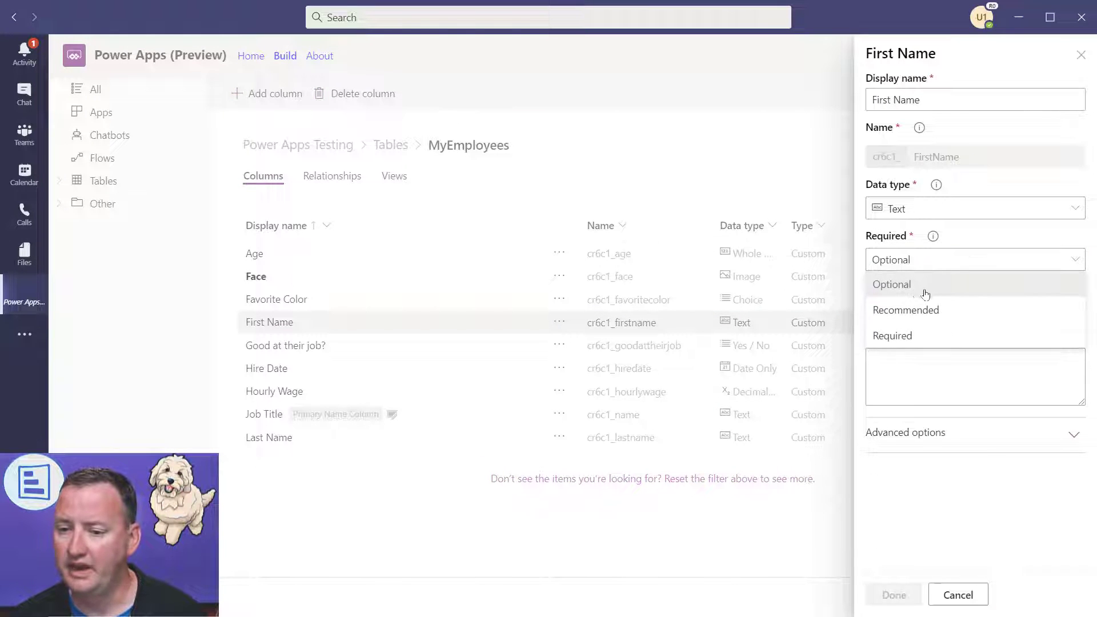
left_click(901, 336)
left_click(893, 595)
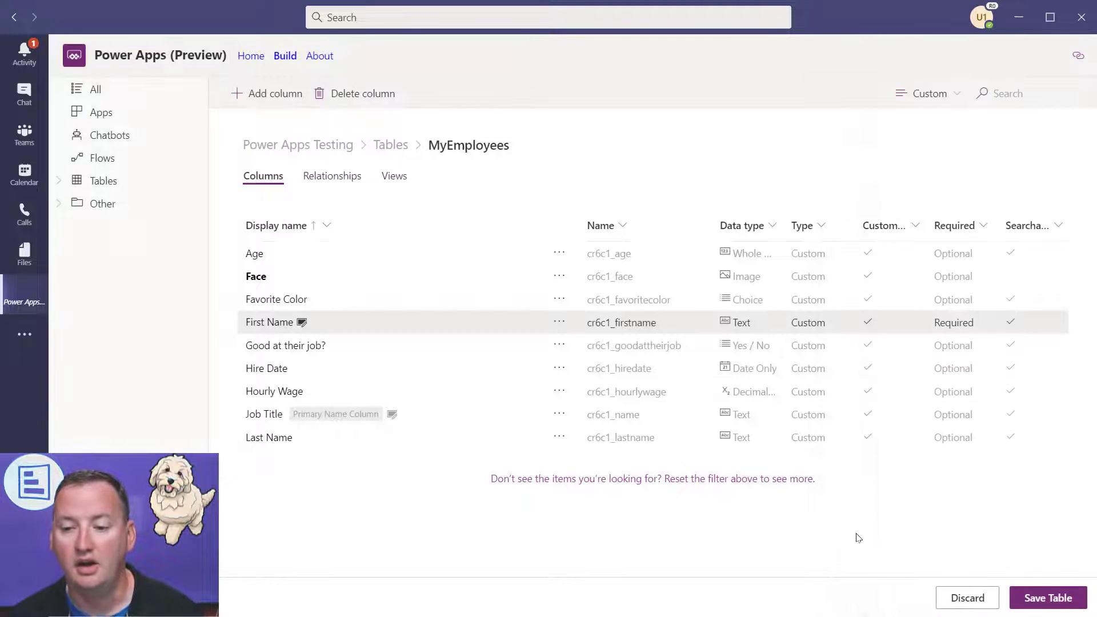
left_click(1053, 602)
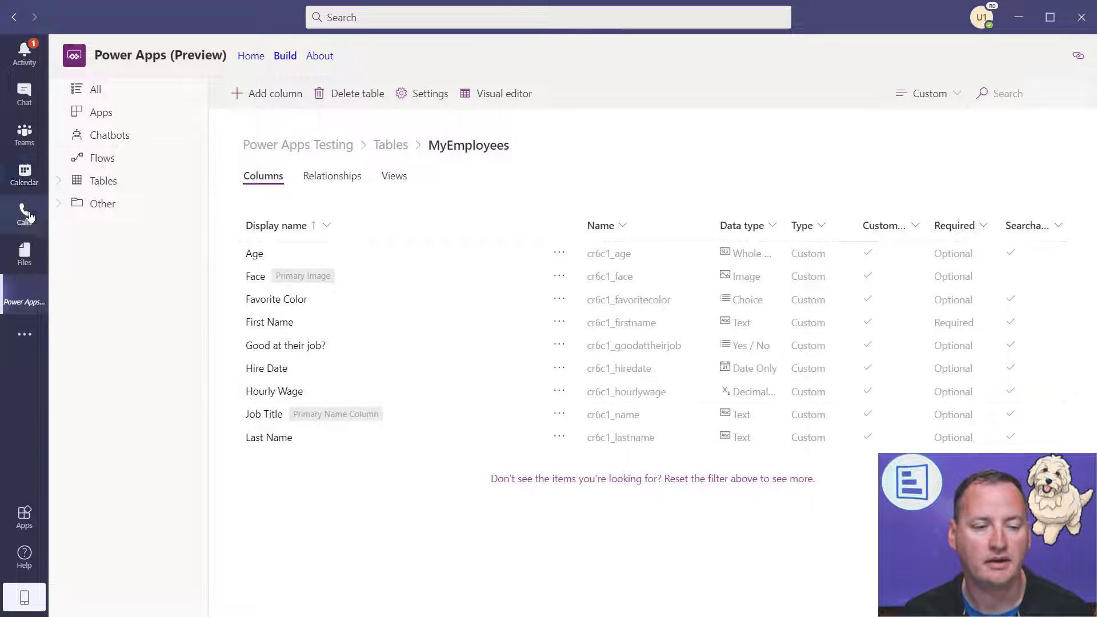
- Return to Teams, reopen Power Apps (Preview) from the more-apps list, and bring up its rail options
left_click(26, 135)
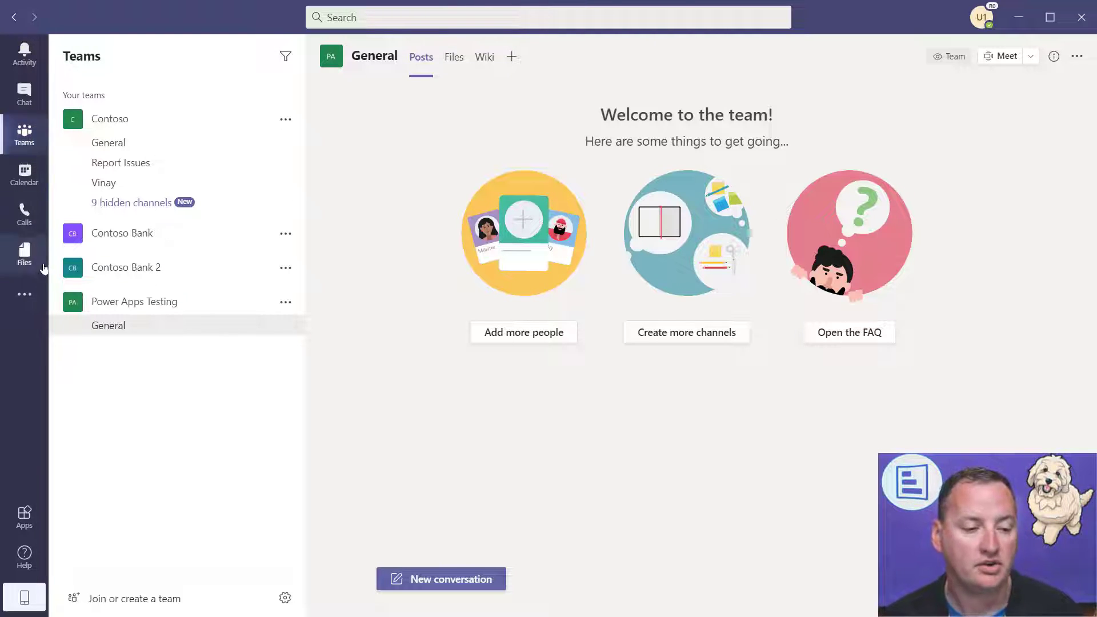
left_click(33, 293)
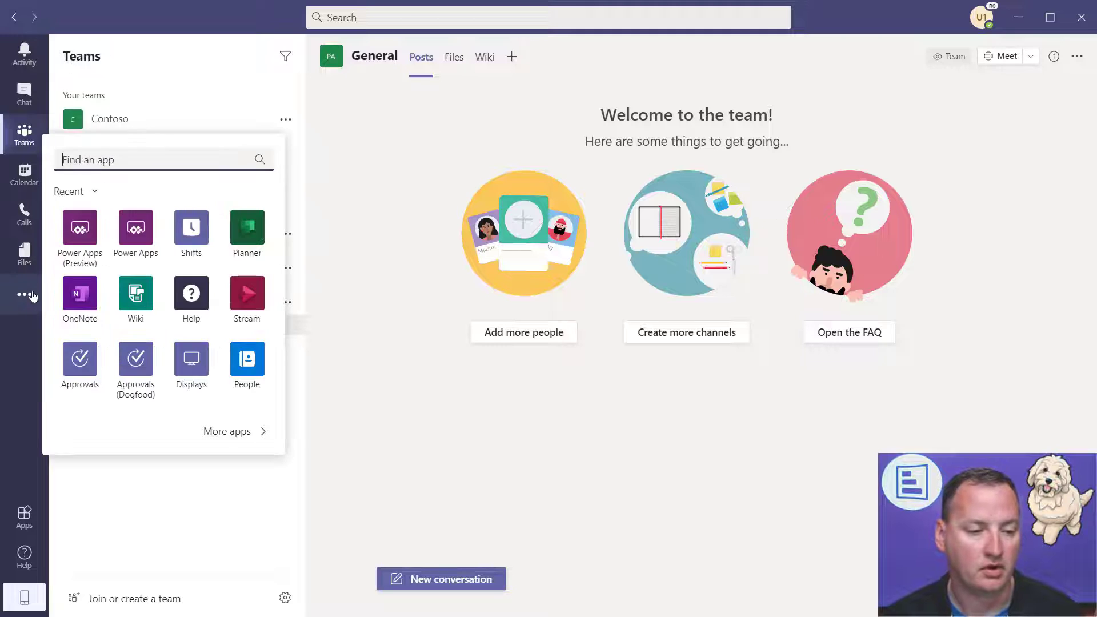
left_click(82, 235)
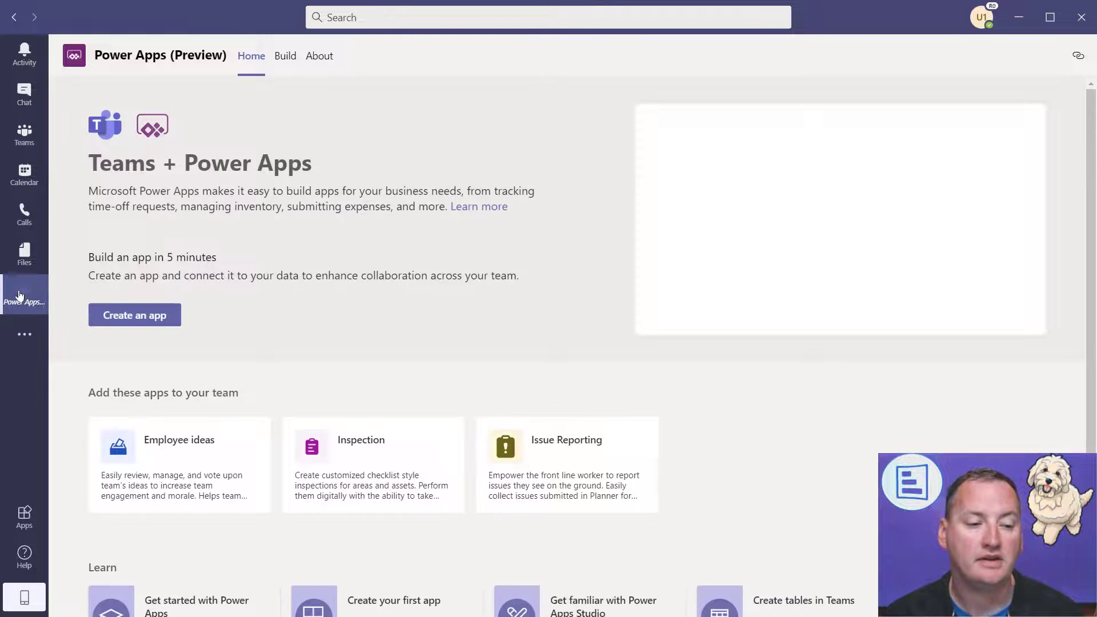
right_click(29, 291)
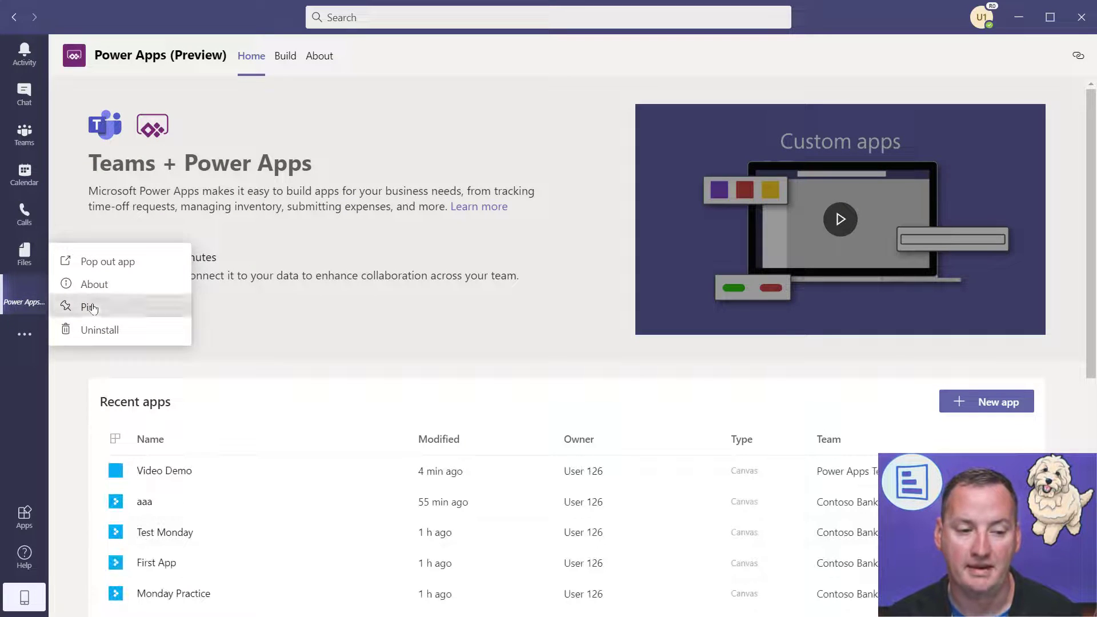
- Pin Power Apps (Preview) to the Teams app bar and go back to the General channel
left_click(90, 309)
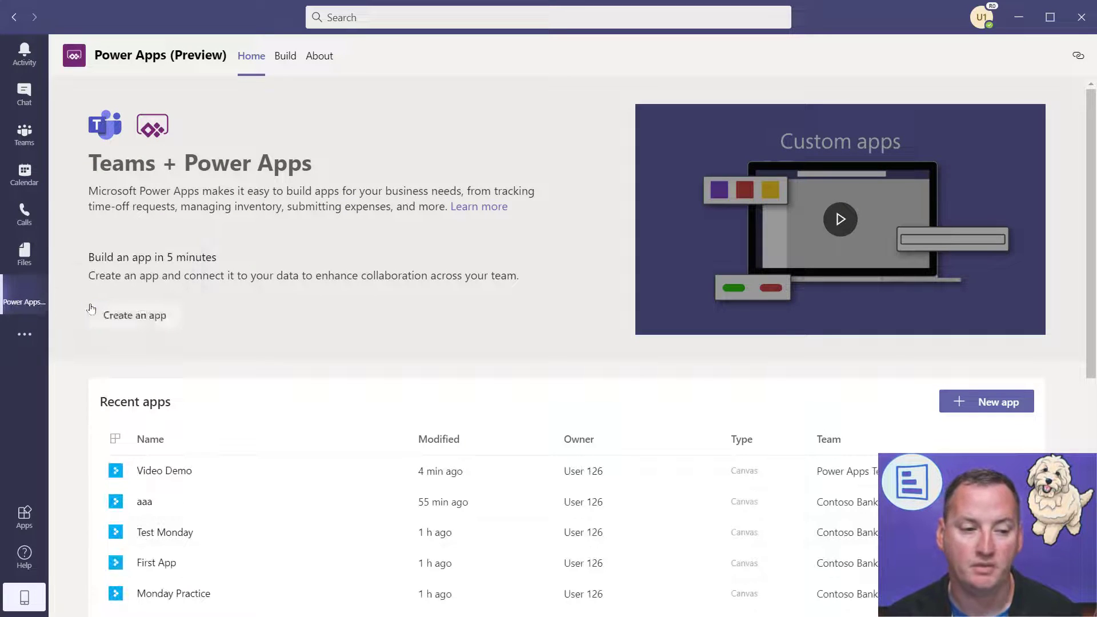
left_click(25, 138)
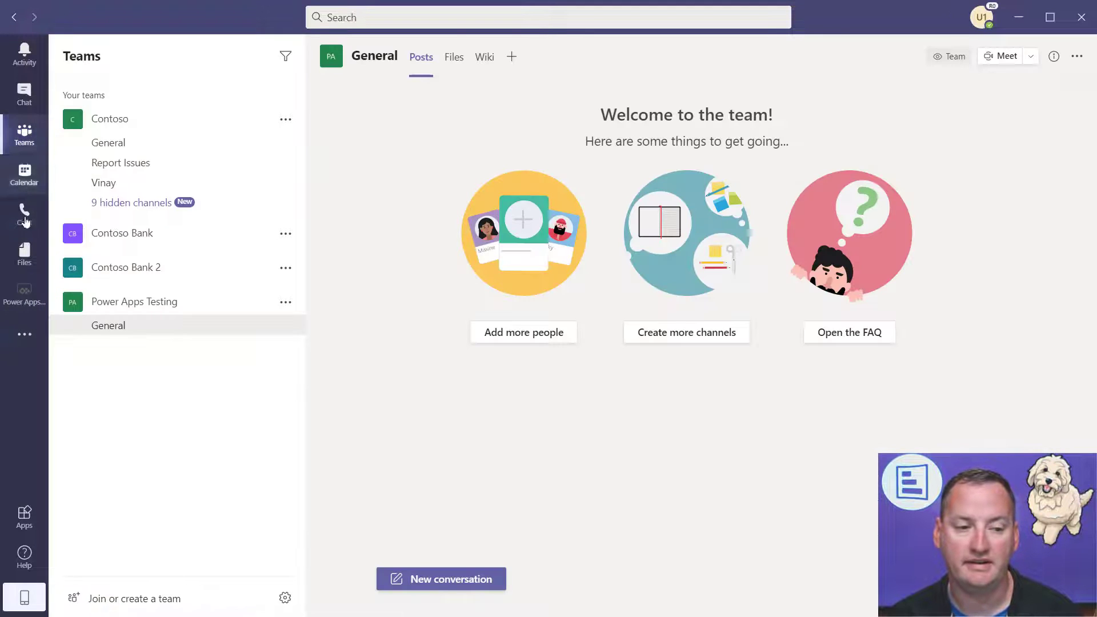
right_click(37, 294)
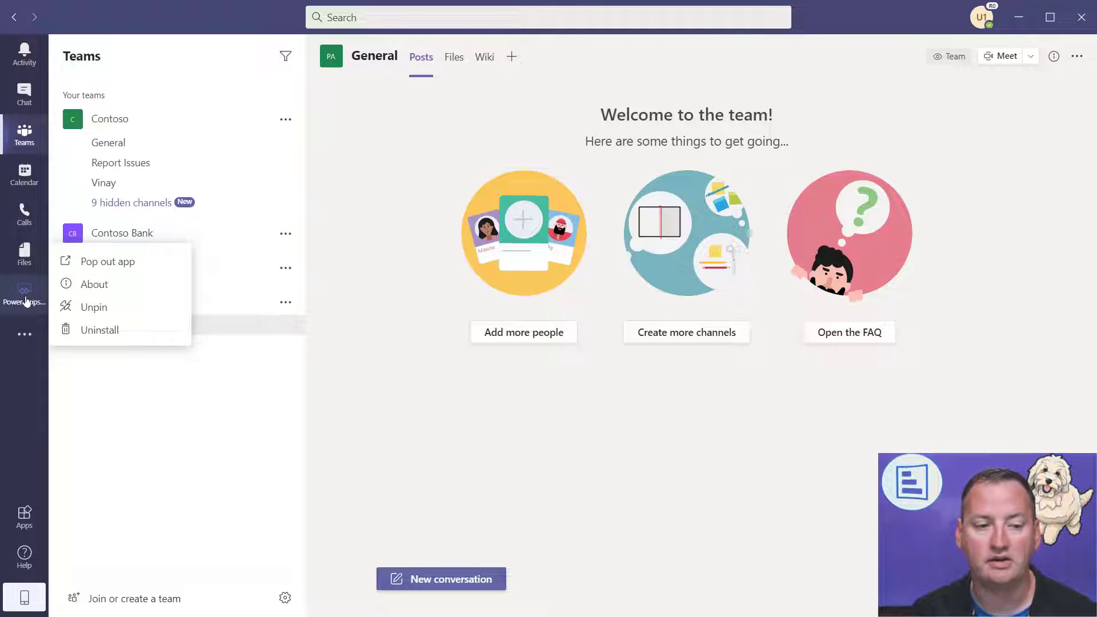
- Pop Power Apps out into its own window, nudge it, then reopen it from main Teams
left_click(143, 262)
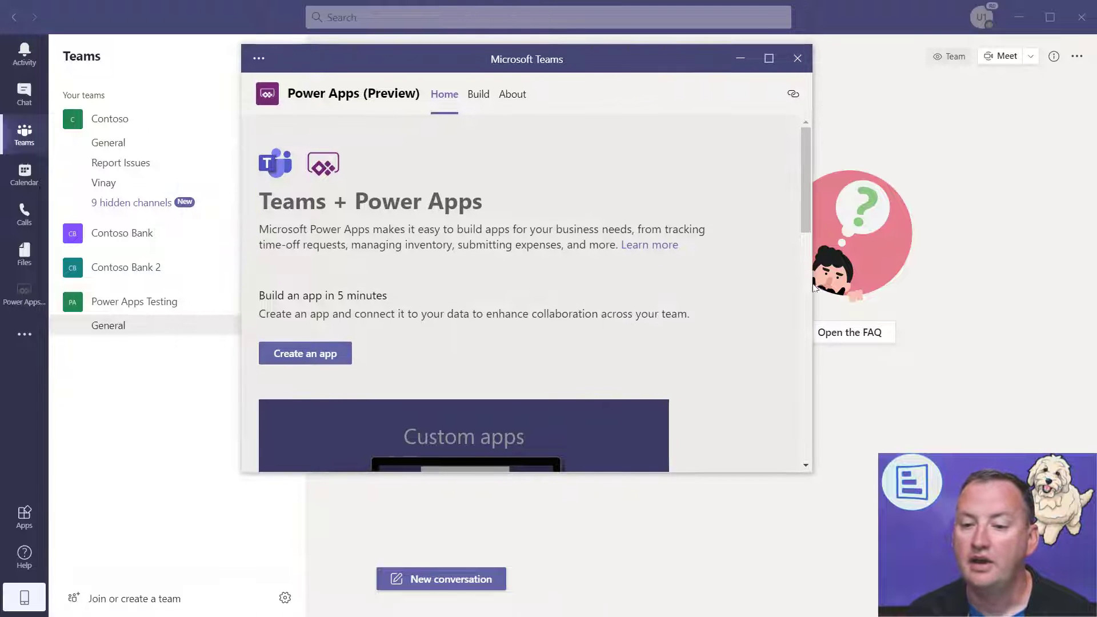
scroll(808, 284, "down", 5)
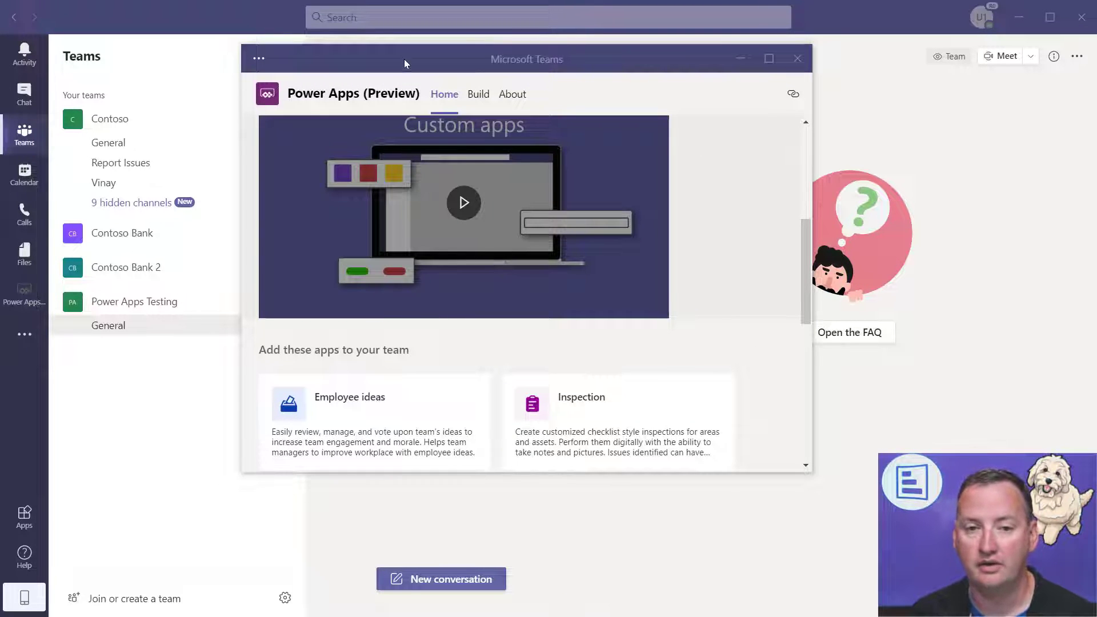
left_click_drag(380, 55, 393, 63)
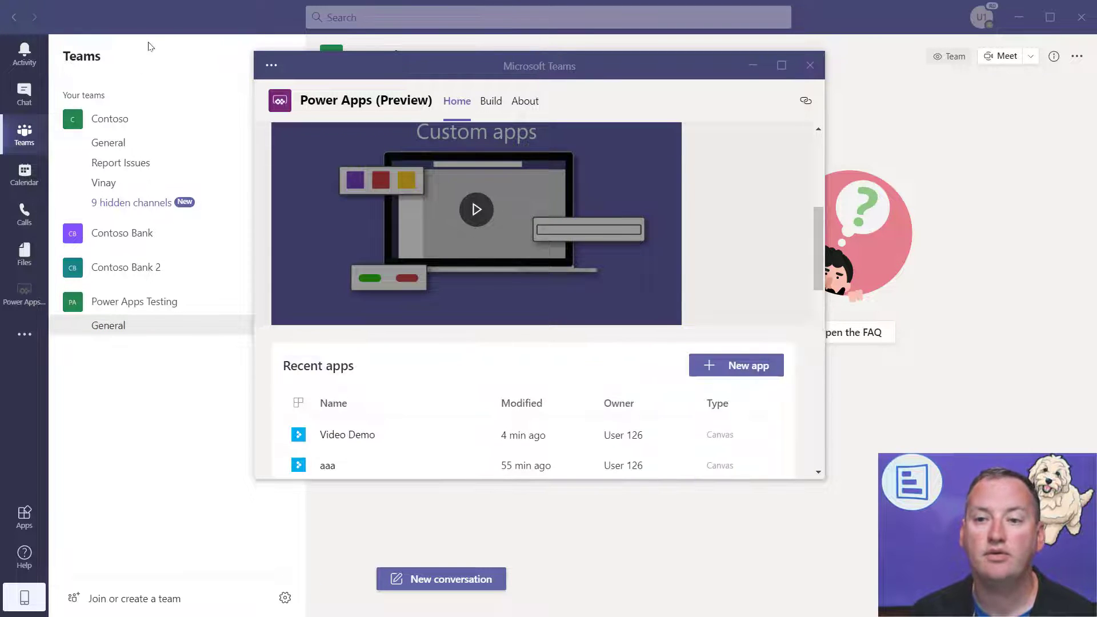
left_click(30, 132)
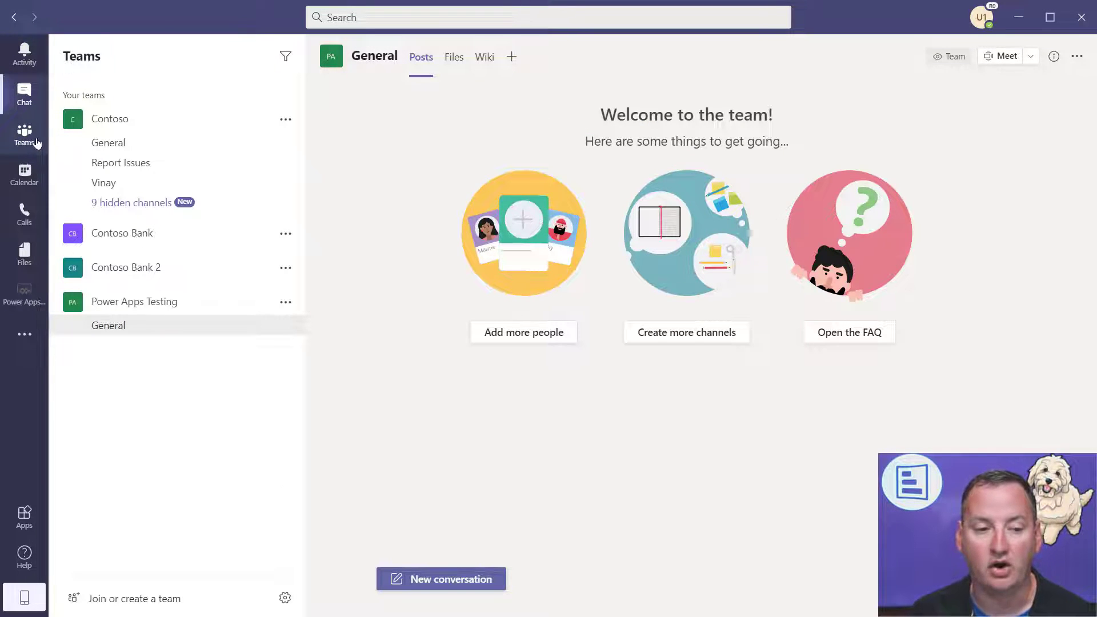
left_click(24, 295)
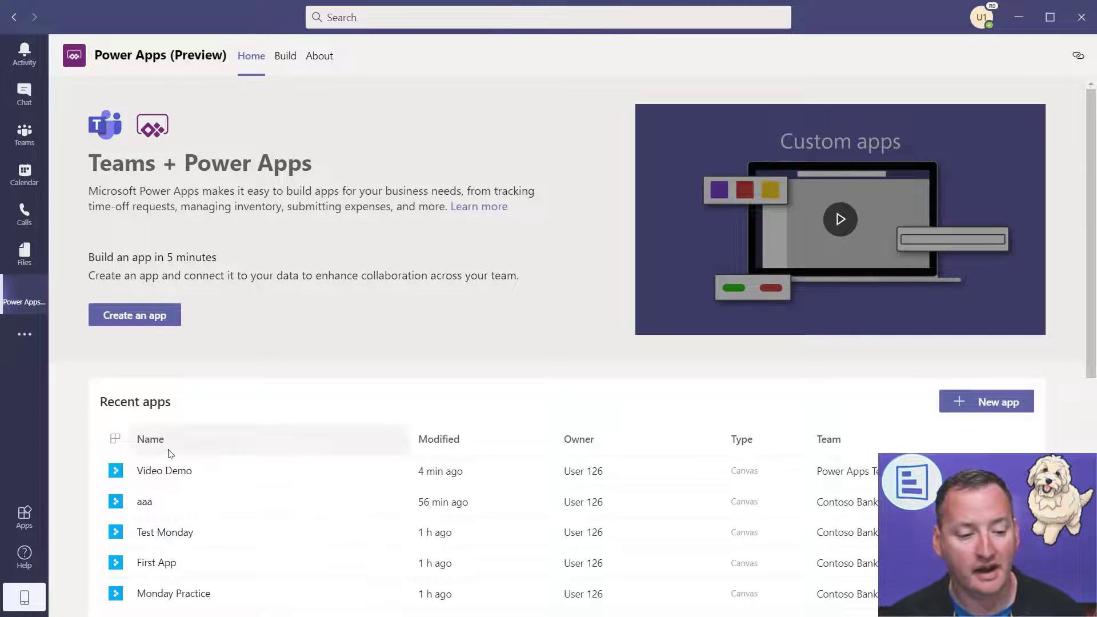
- Scroll the Power Apps Home page to review Recent apps, led by Video Demo
scroll(274, 515, "down", 2)
scroll(343, 392, "up", 2)
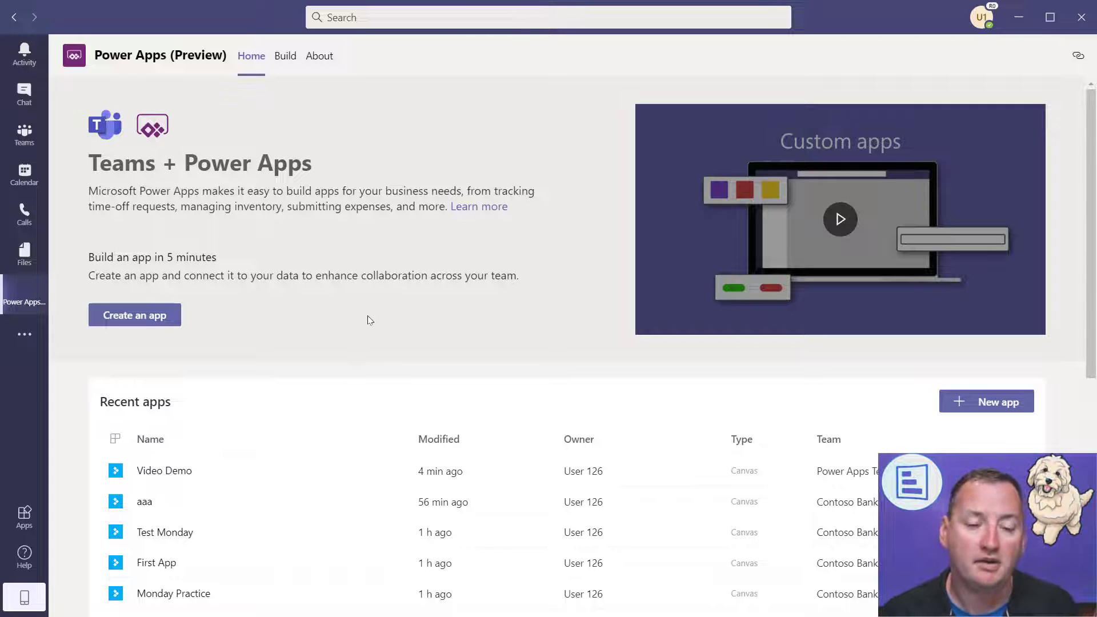
scroll(343, 286, "down", 2)
scroll(363, 216, "up", 2)
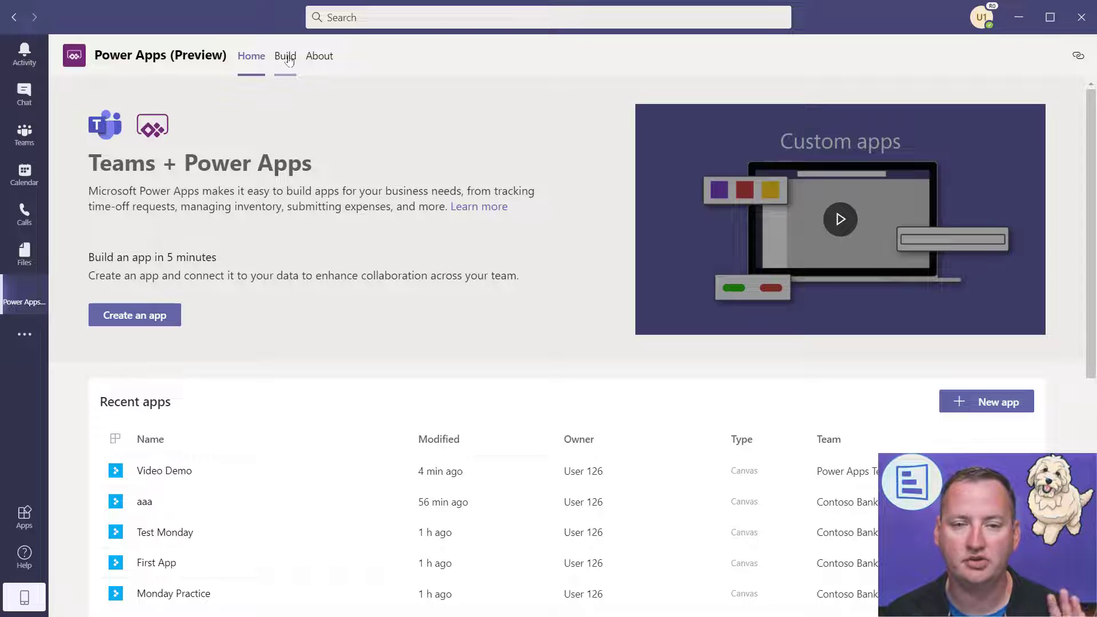
- In Build, browse Contoso Bank's items and tables, then reopen Power Apps Testing's Video Demo app
left_click(289, 61)
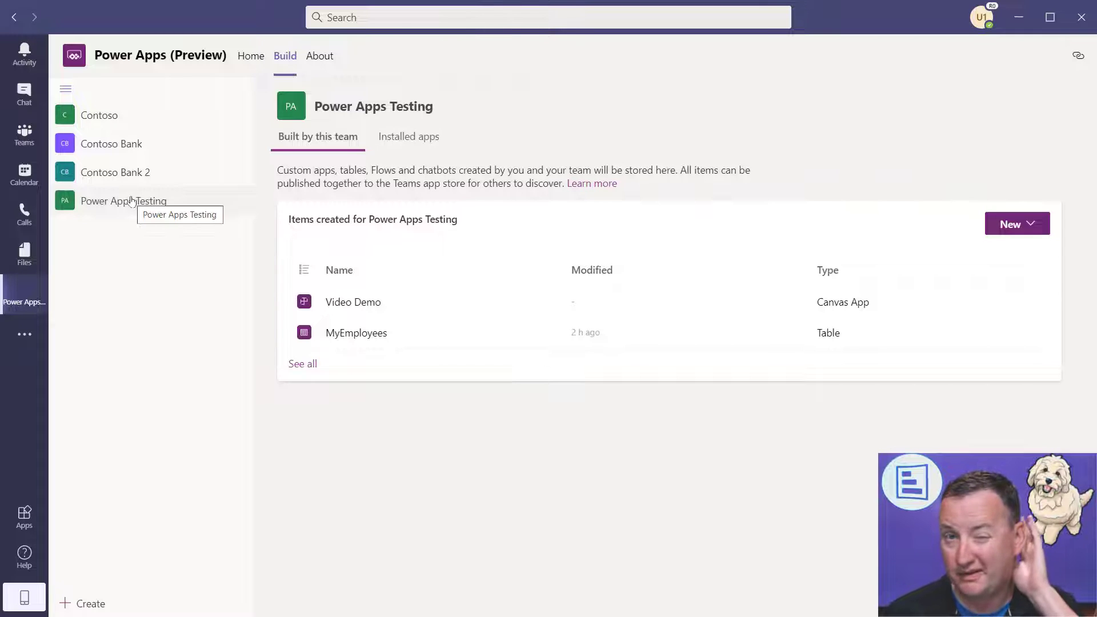
left_click(131, 200)
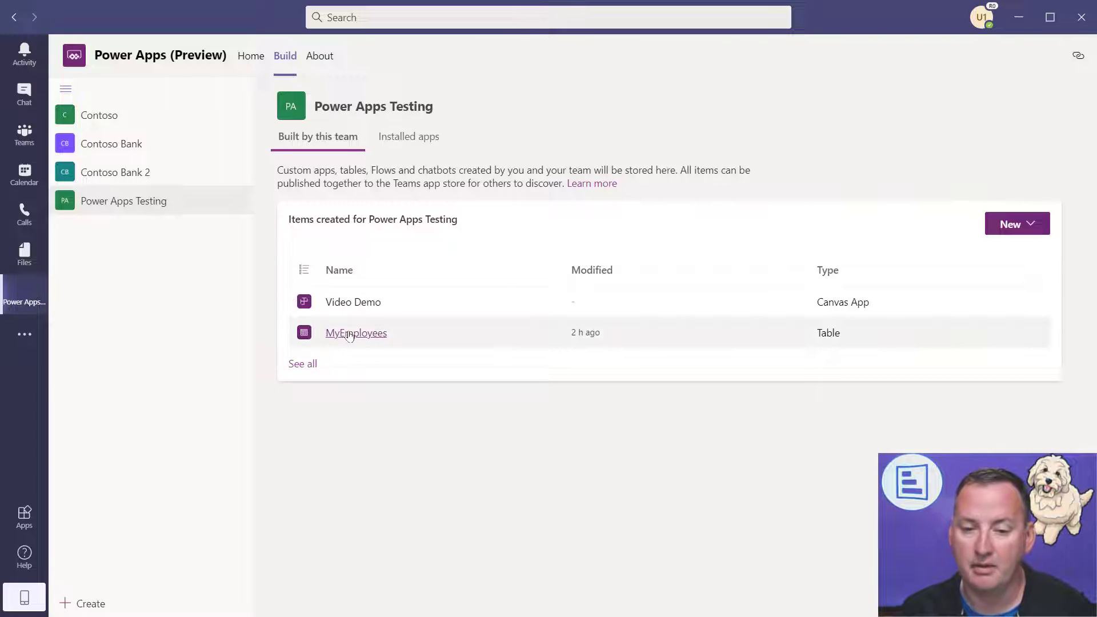
left_click(112, 150)
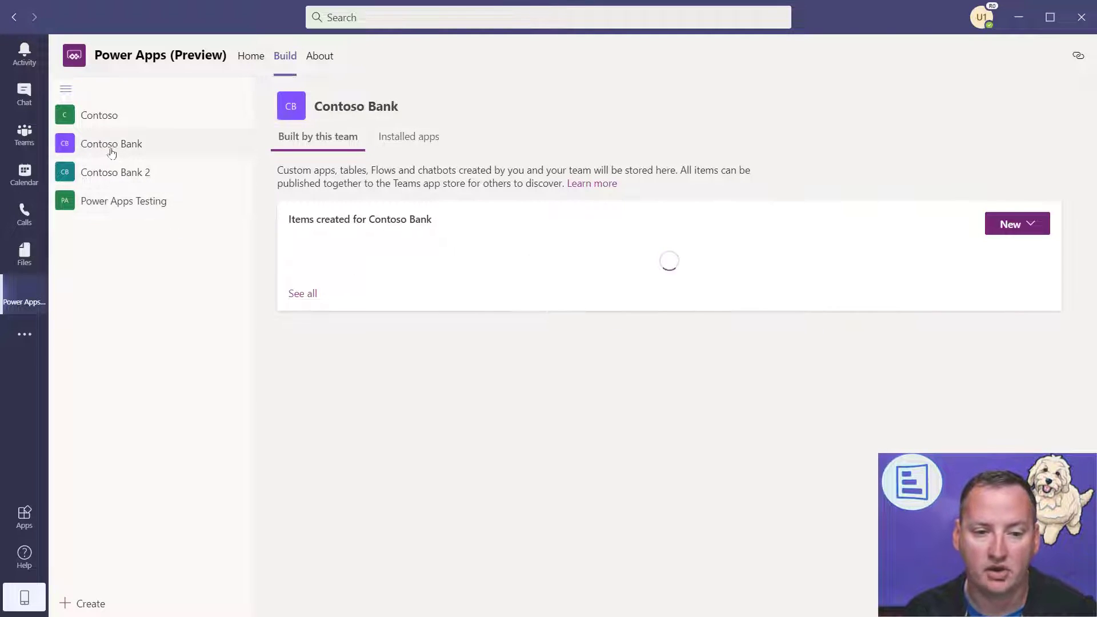
left_click(303, 425)
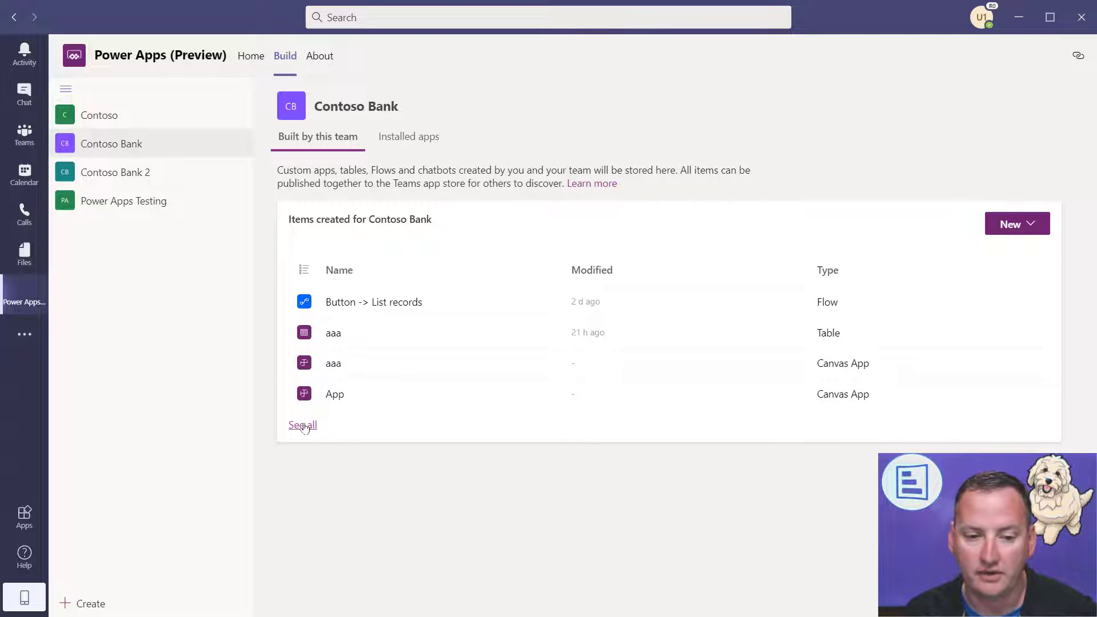
left_click(104, 182)
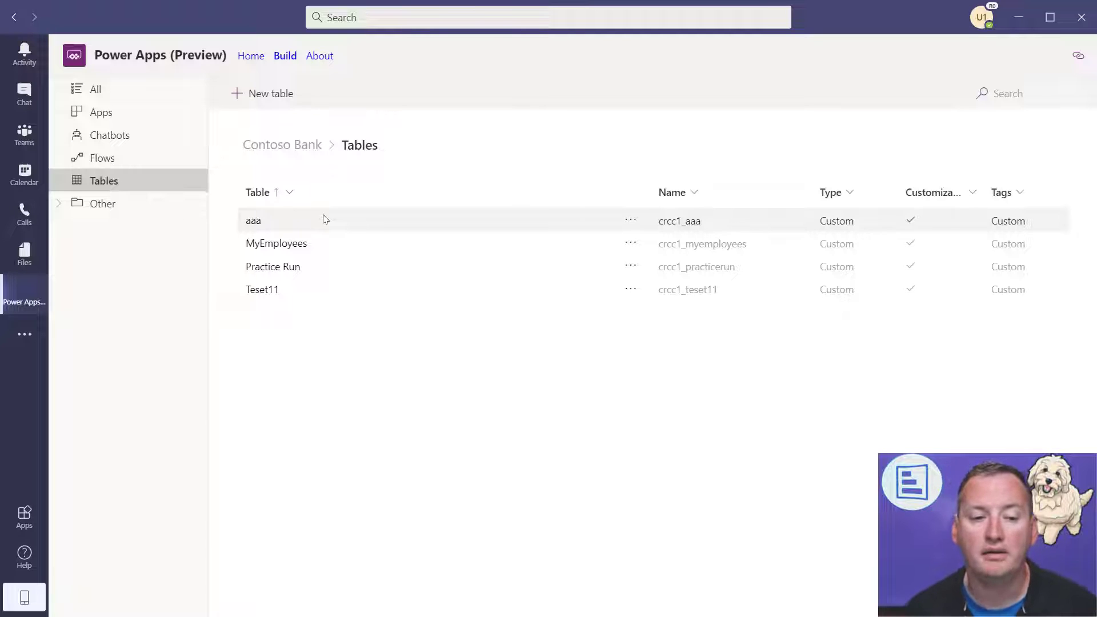
left_click(284, 58)
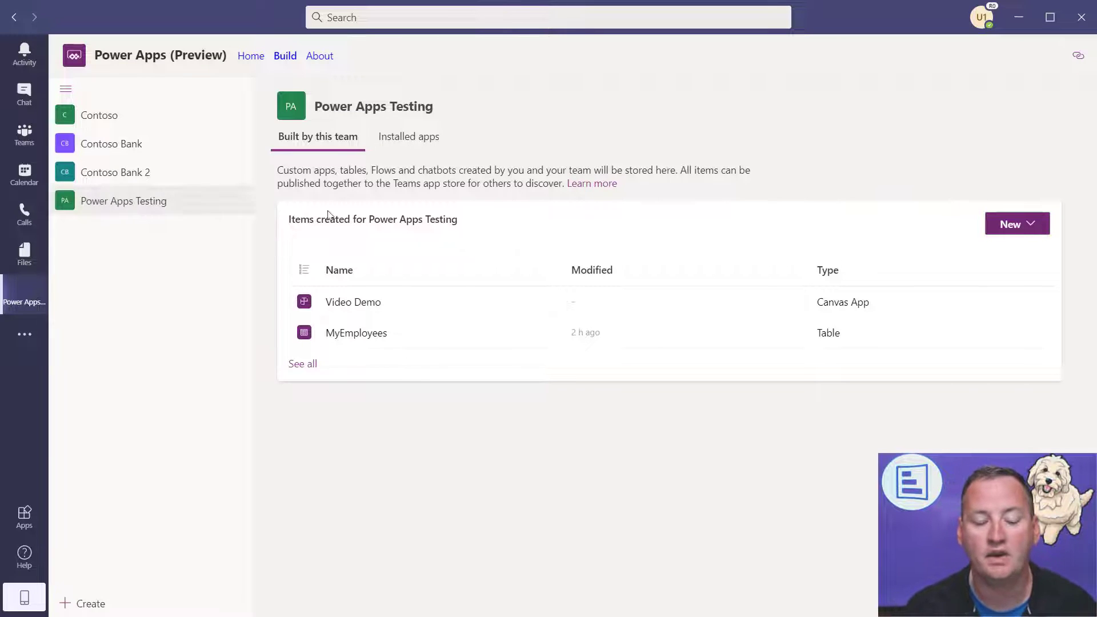
left_click(367, 307)
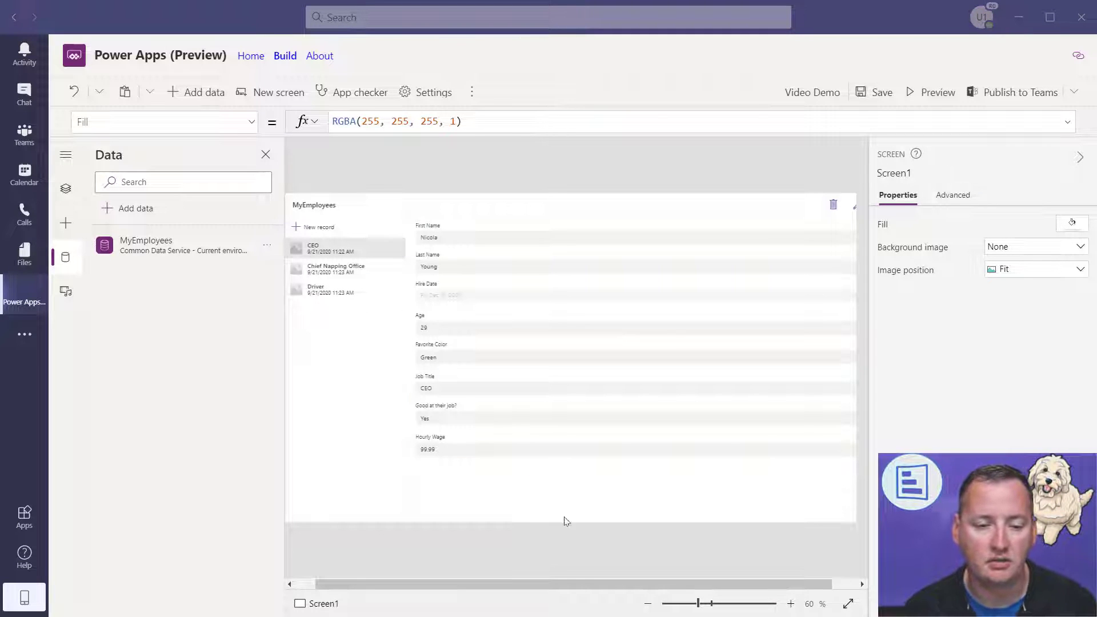
- Select the MyEmployees gallery in Video Demo and show the Tree view of controls
left_click(360, 379)
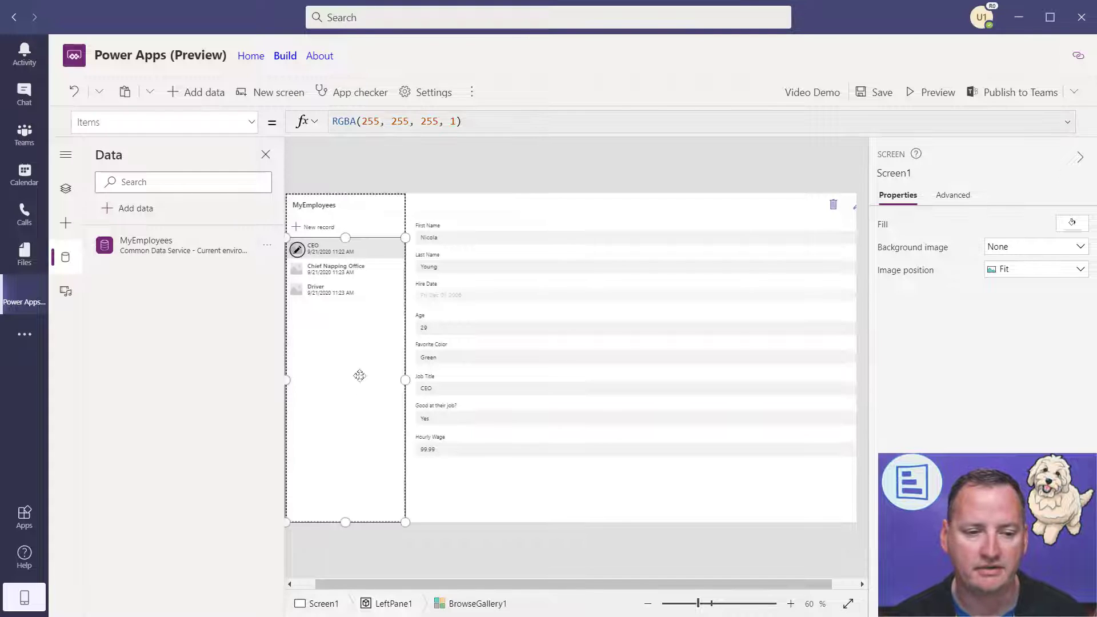
left_click(67, 192)
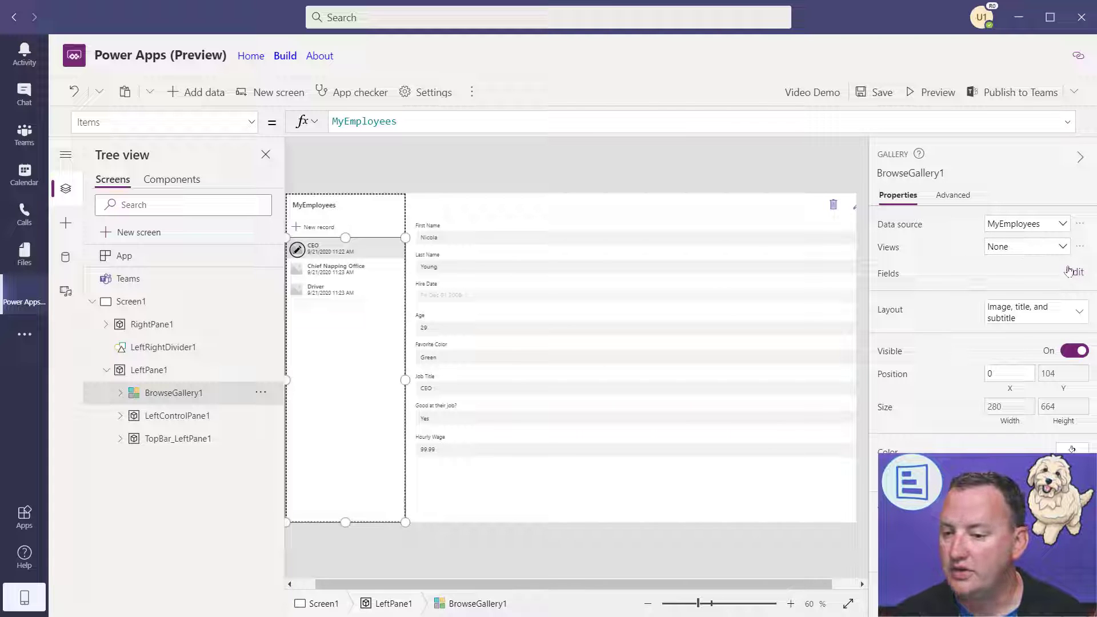
- Look through the gallery's layout options without changing the layout
left_click(1078, 312)
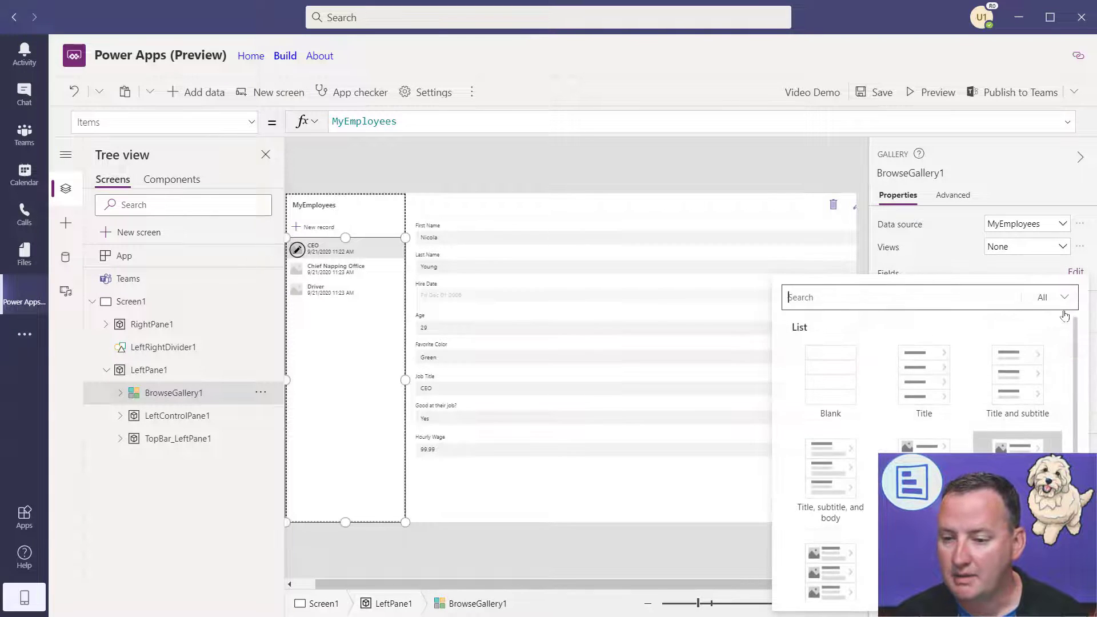
scroll(860, 566, "down", 4)
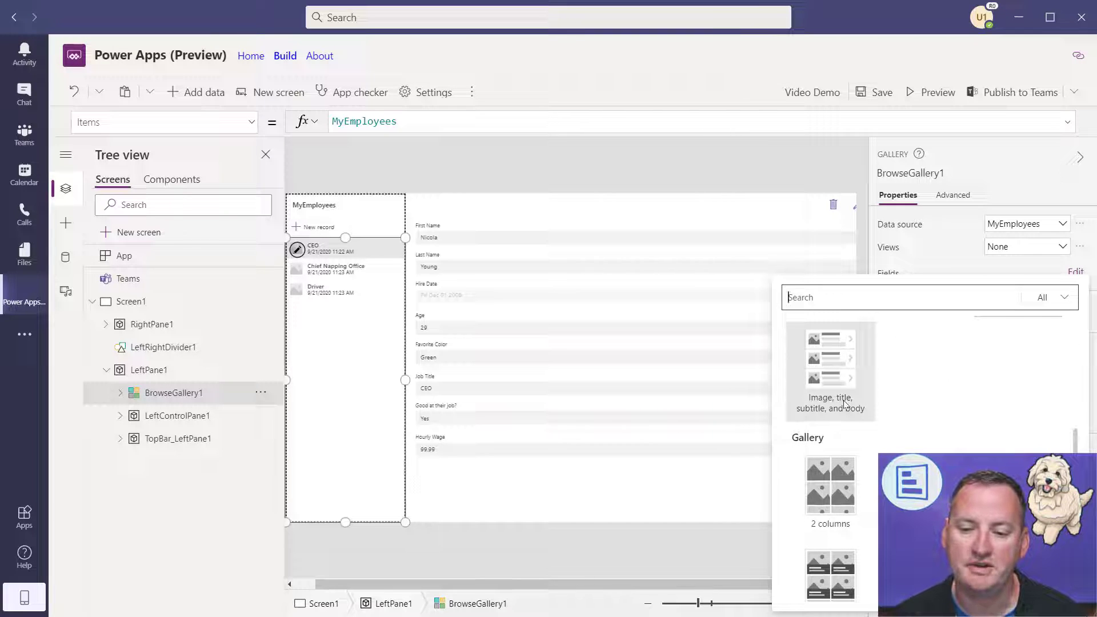
key("Escape")
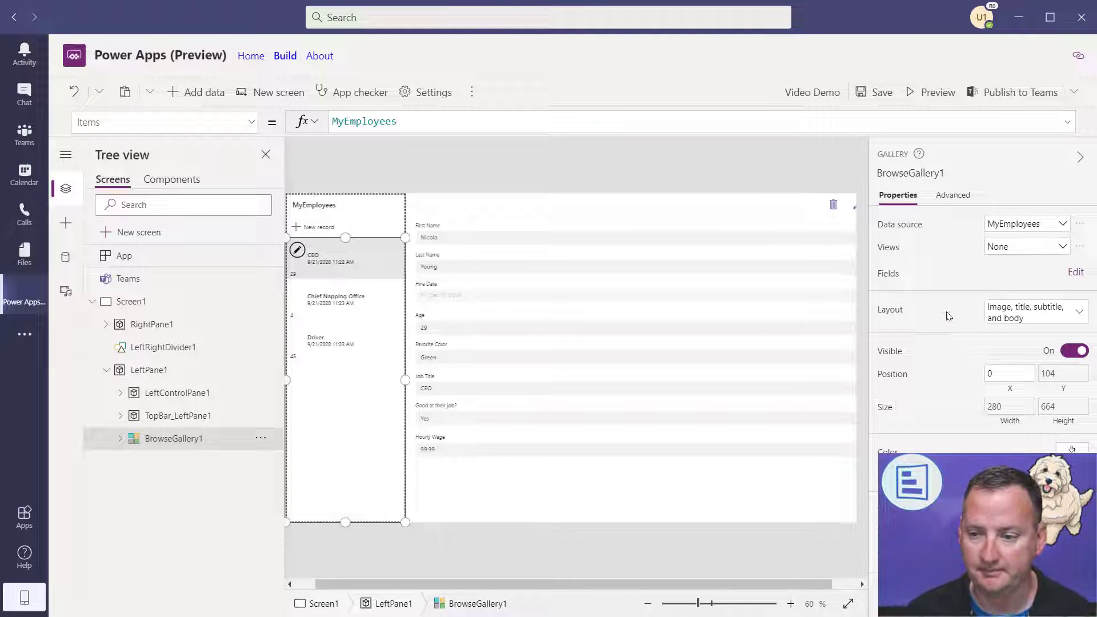
- Map the gallery title to First Name and the subtitle to Favorite Color
left_click(1076, 272)
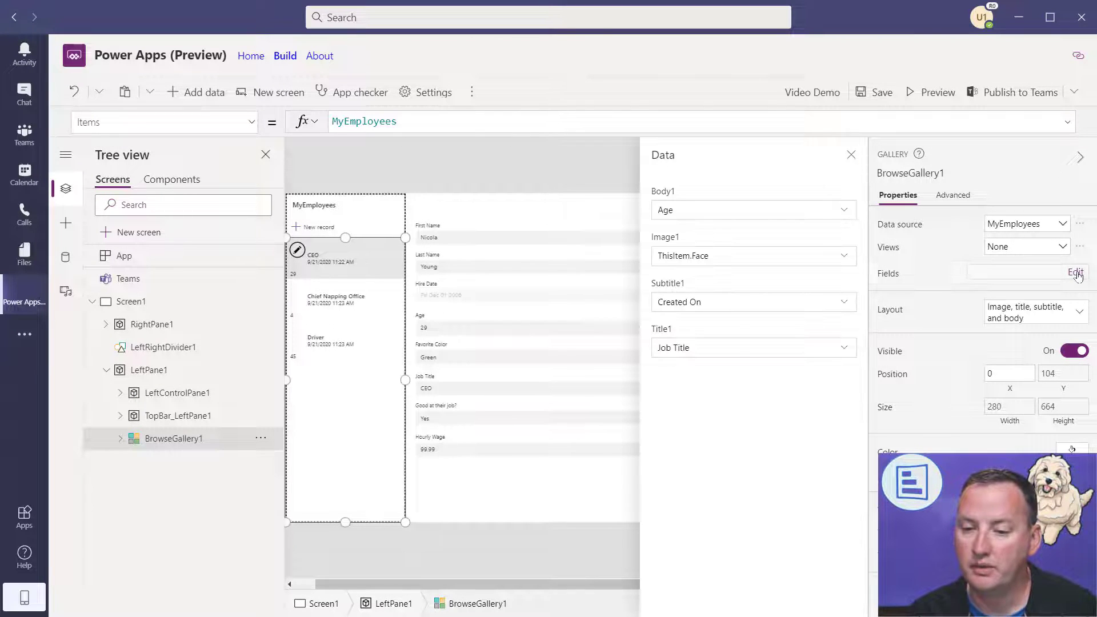
left_click(738, 351)
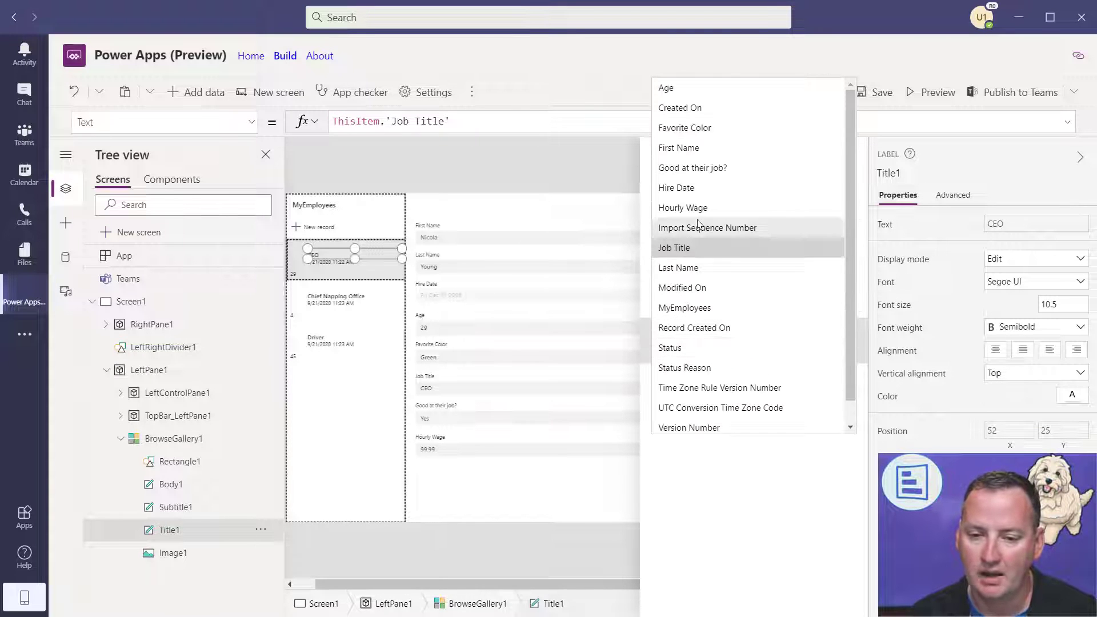
left_click(689, 147)
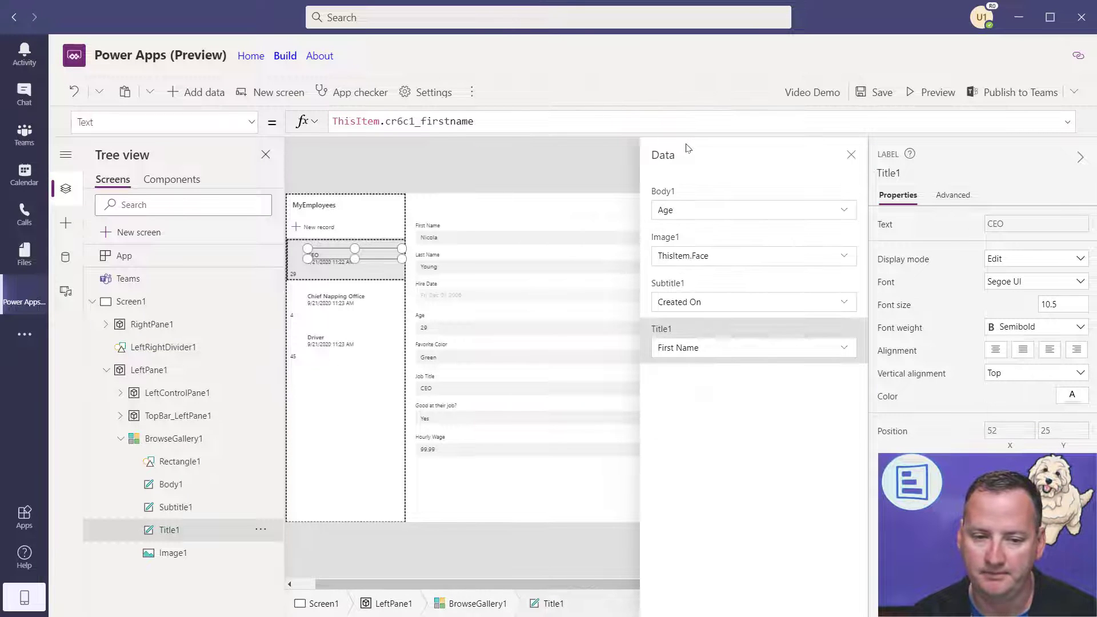
left_click(708, 302)
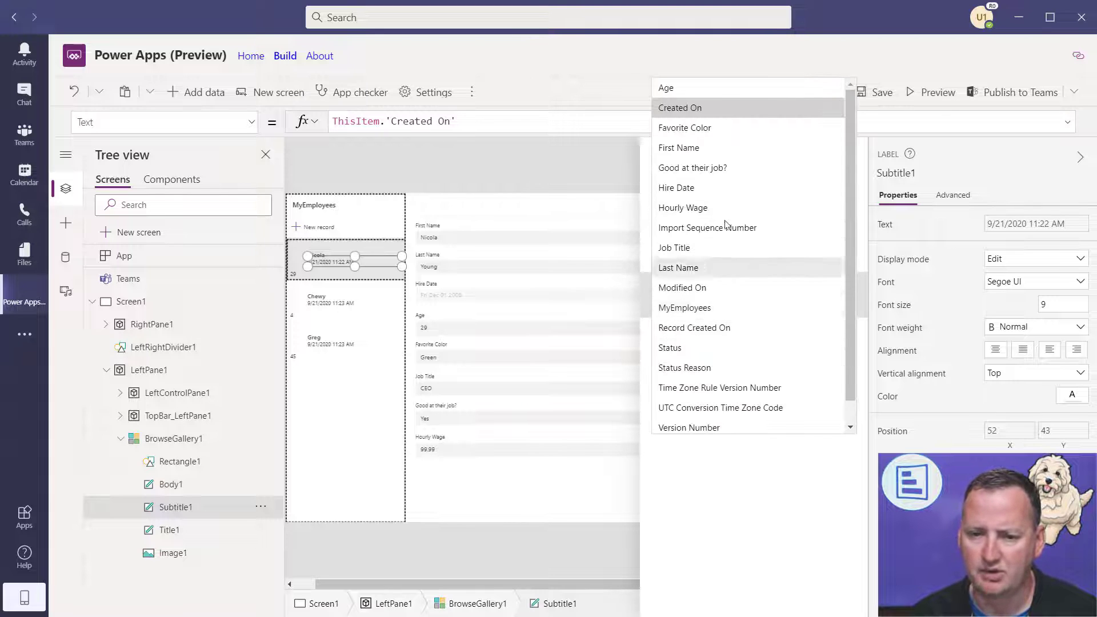
left_click(688, 128)
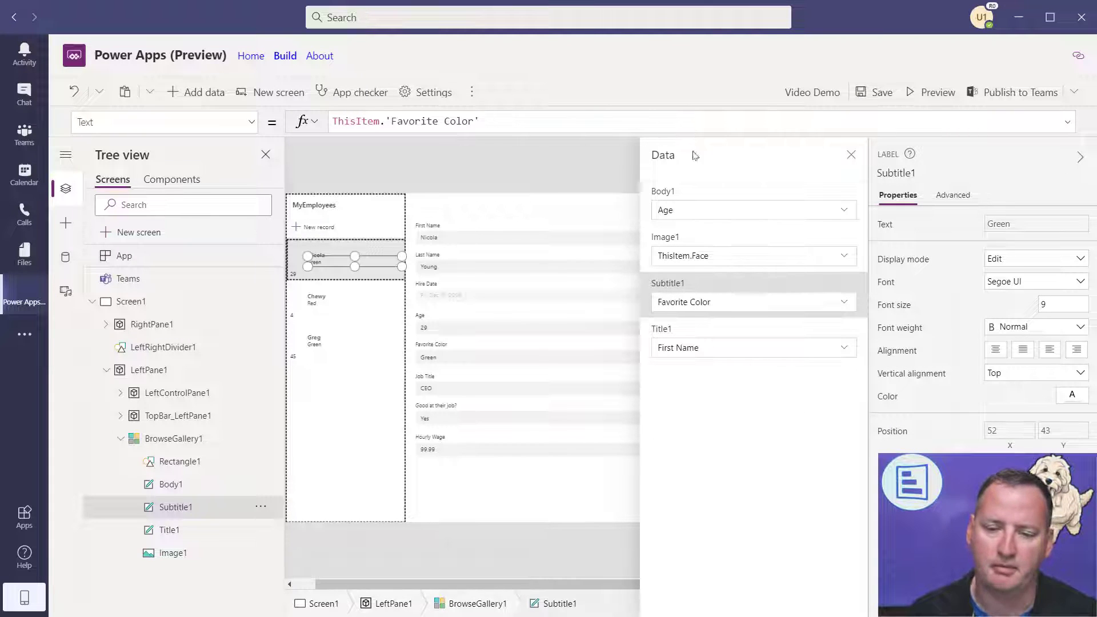
left_click(702, 260)
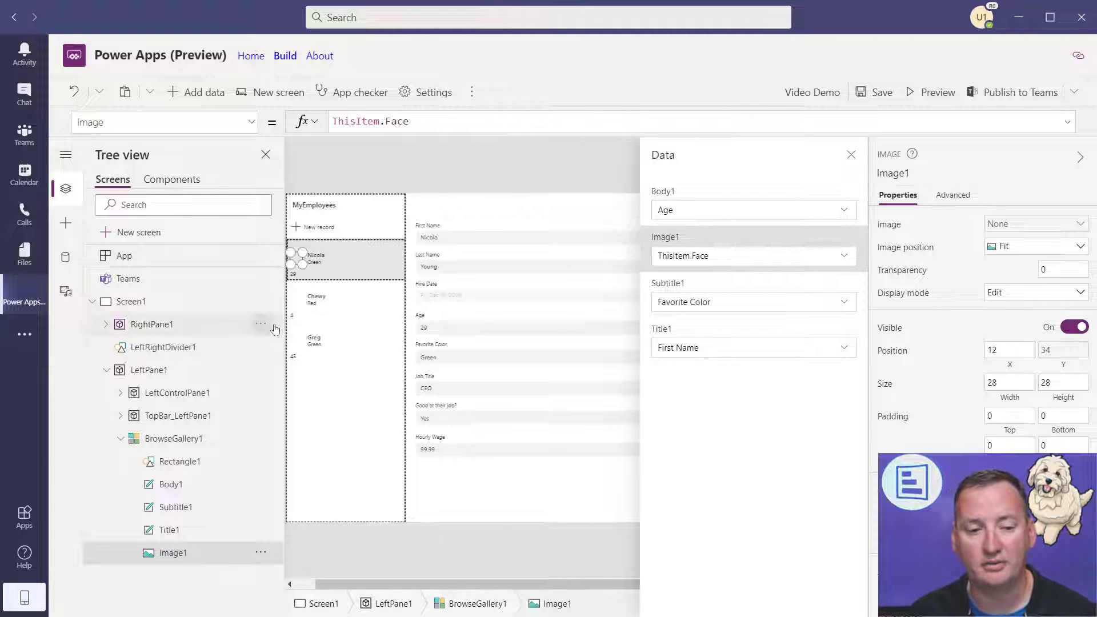
left_click(851, 154)
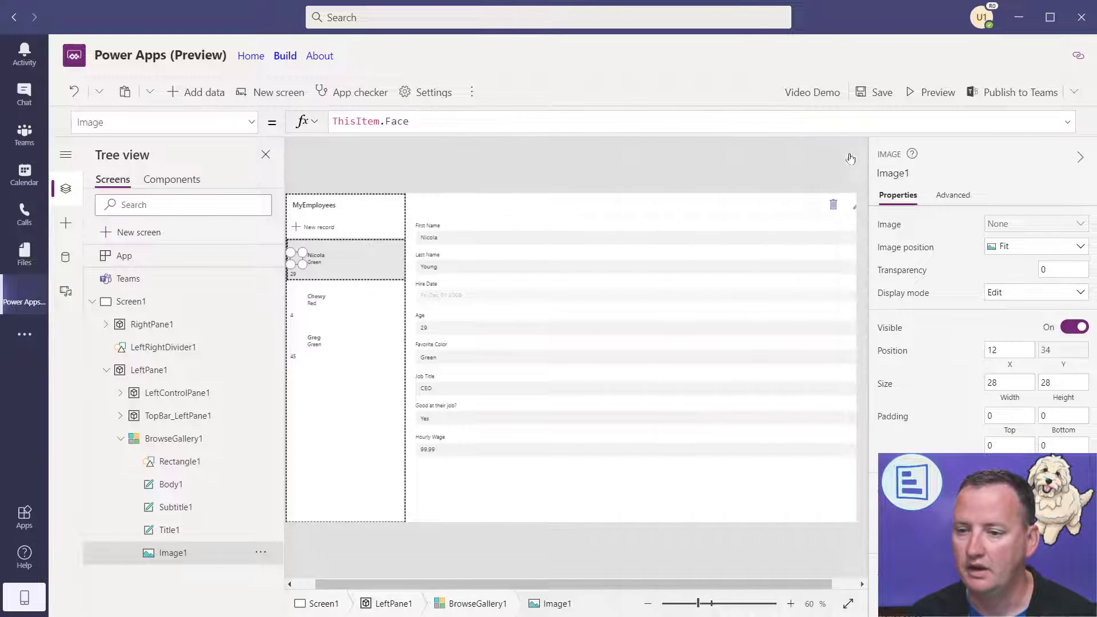
- Delete Rectangle1 from the gallery rows, then select the Title1 label
left_click(1079, 159)
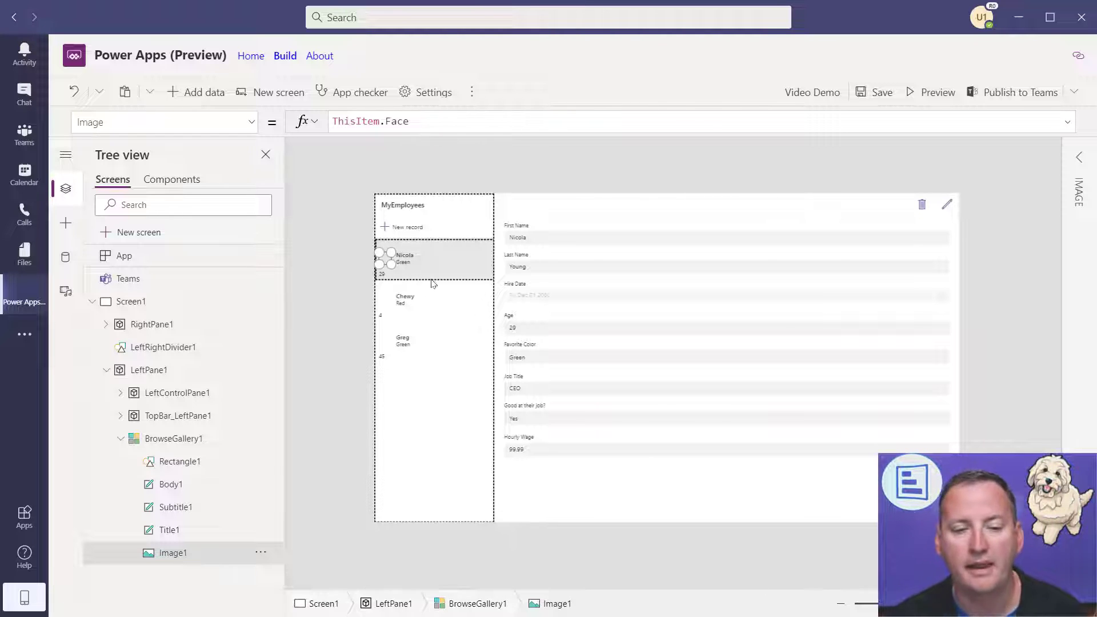
left_click(405, 257)
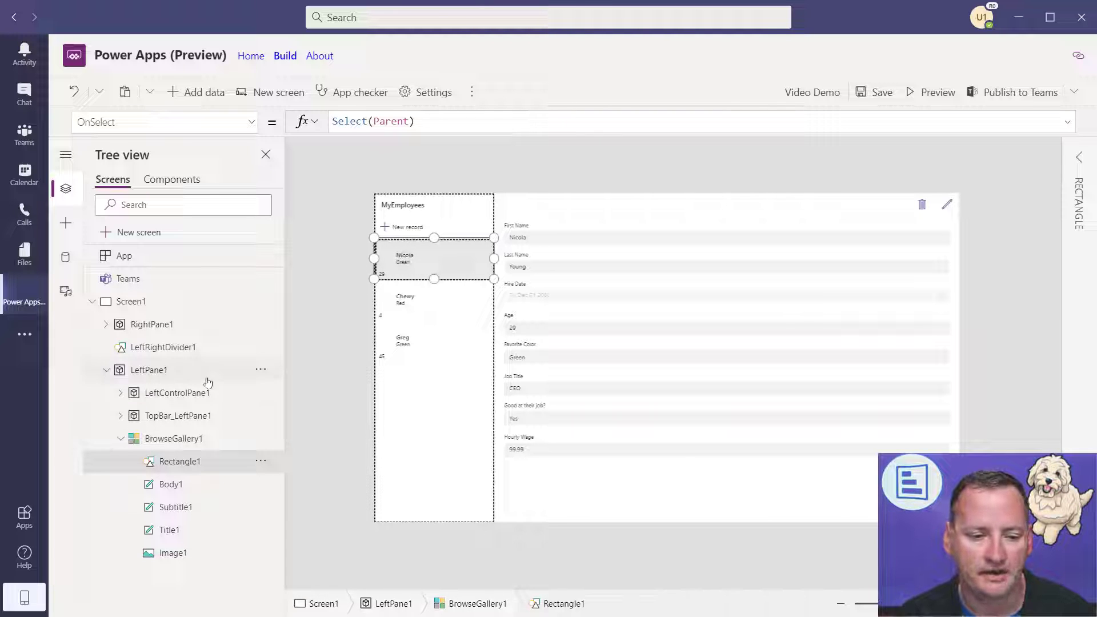
left_click(261, 461)
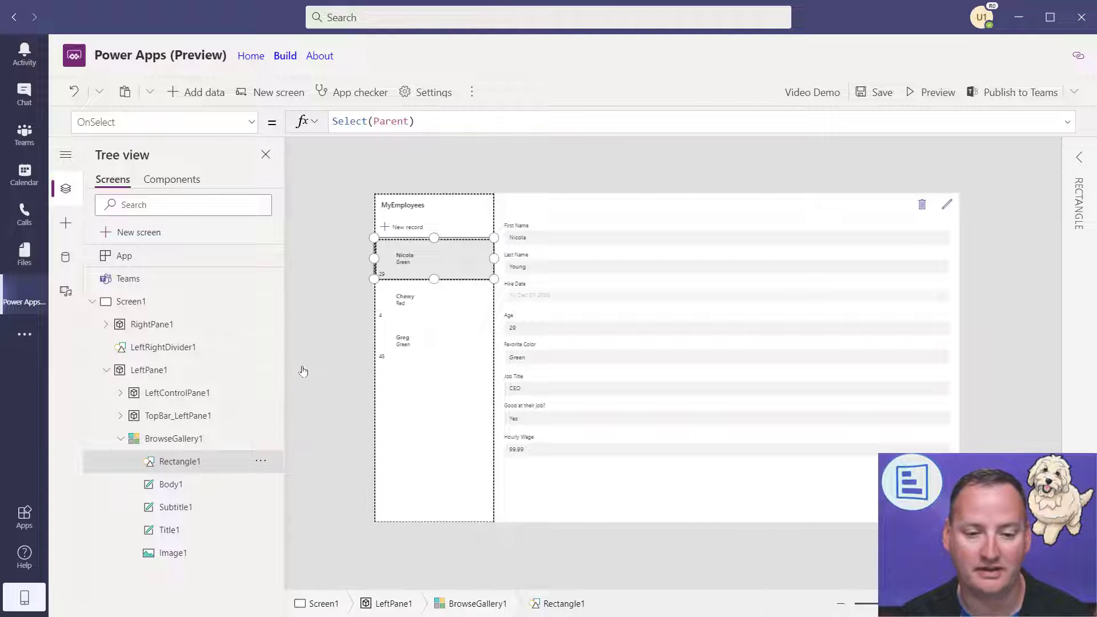
left_click(303, 371)
left_click(408, 257)
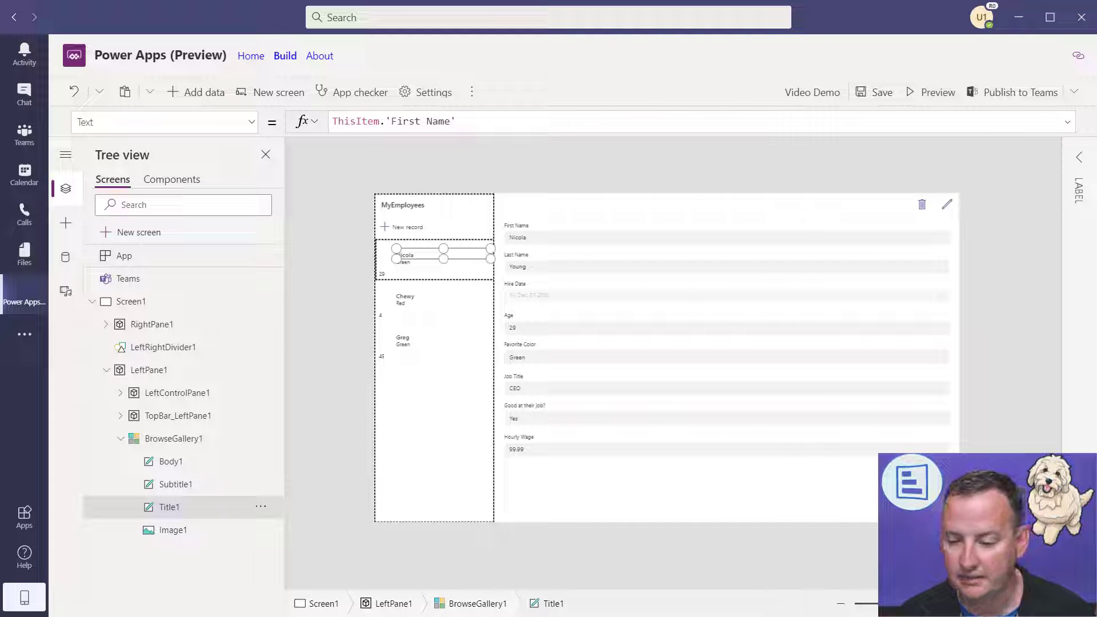
- Zoom in and rework Title1's formula until it reads ThisItem.'First Name'
left_click(969, 604)
left_click(968, 603)
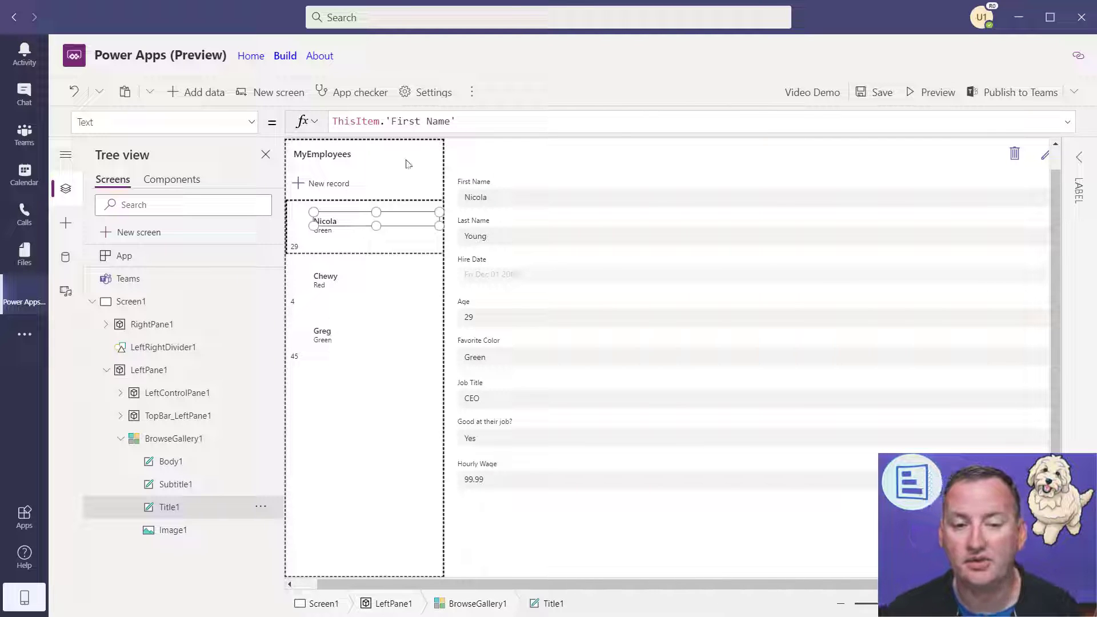
left_click_drag(459, 121, 386, 122)
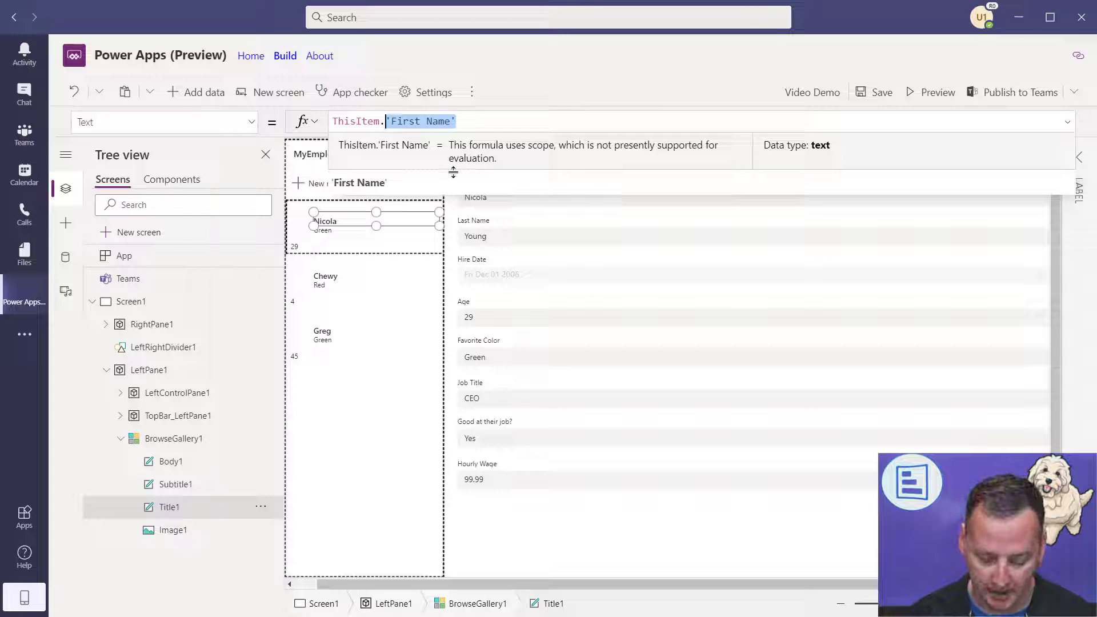
key("BackSpace")
type("last")
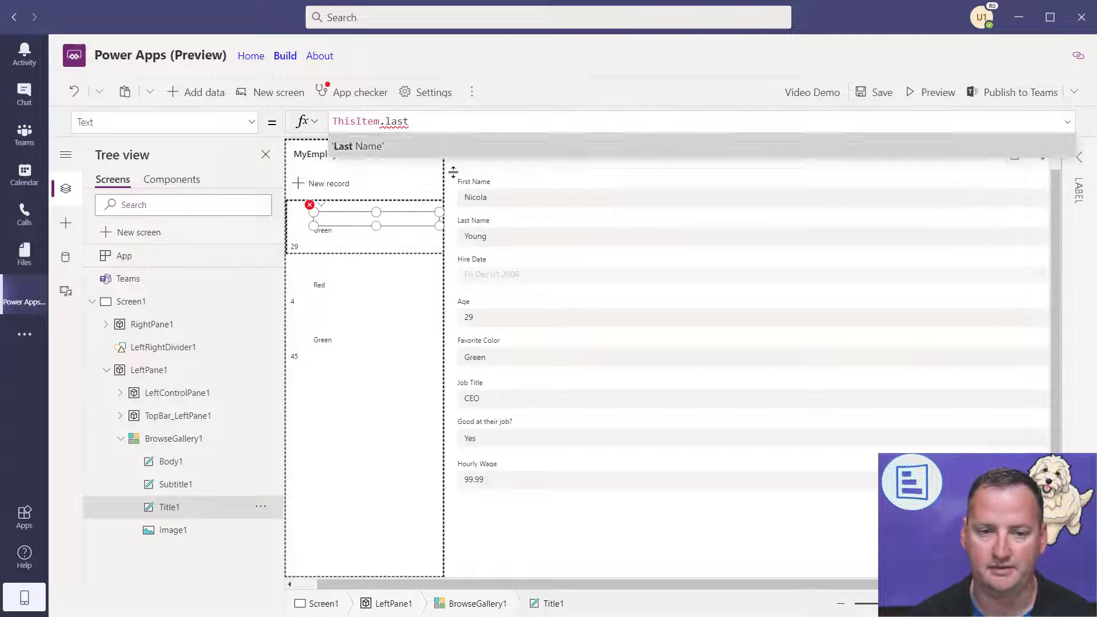
key("Tab")
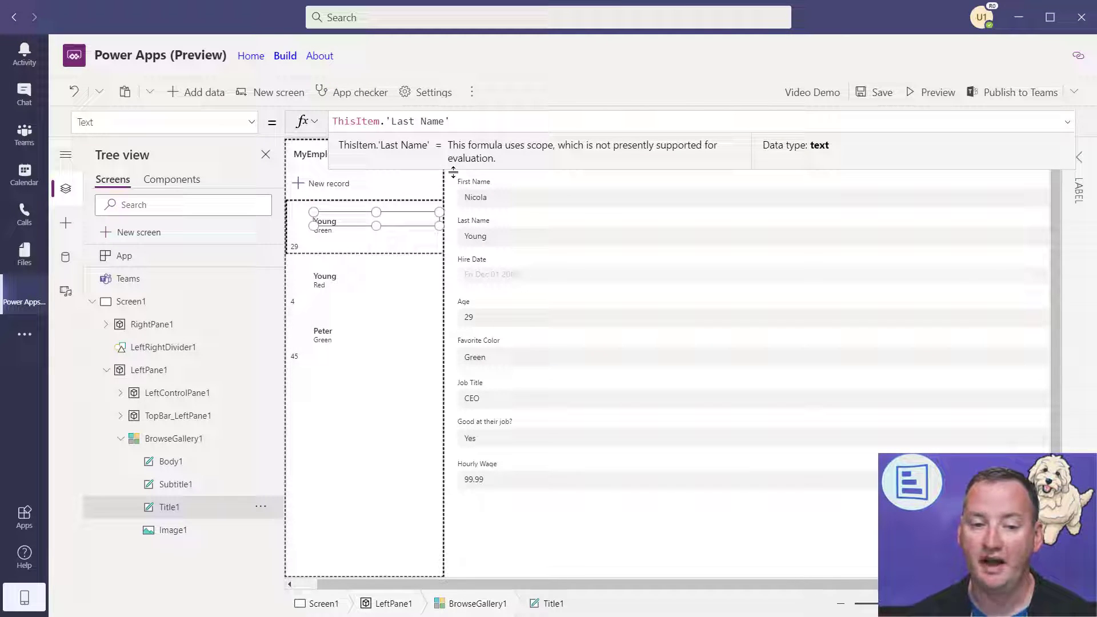
key("BackSpace")
key("BackSpace")
key("BackSpace")
key("BackSpace")
key("BackSpace")
key("BackSpace")
key("BackSpace")
key("BackSpace")
key("BackSpace")
key("BackSpace")
key("BackSpace")
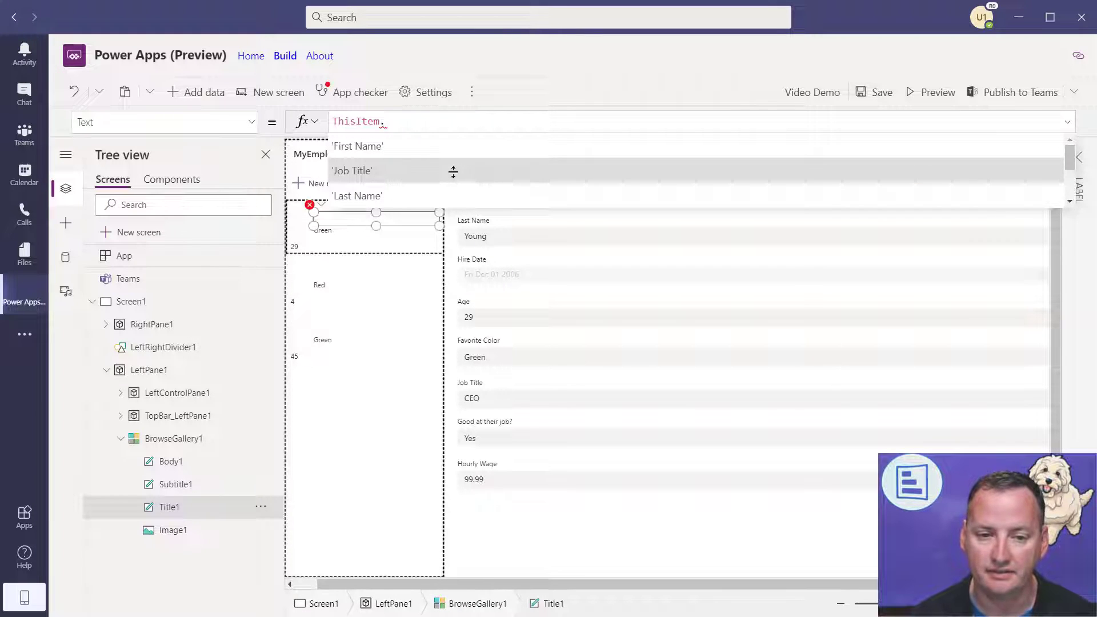
type("last")
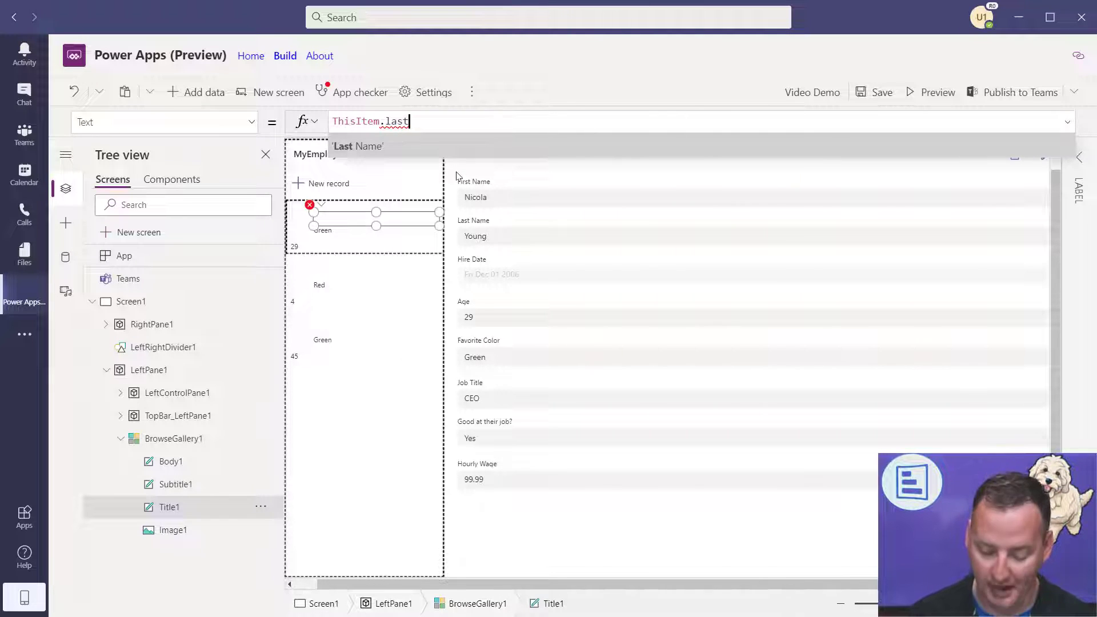
key("Tab")
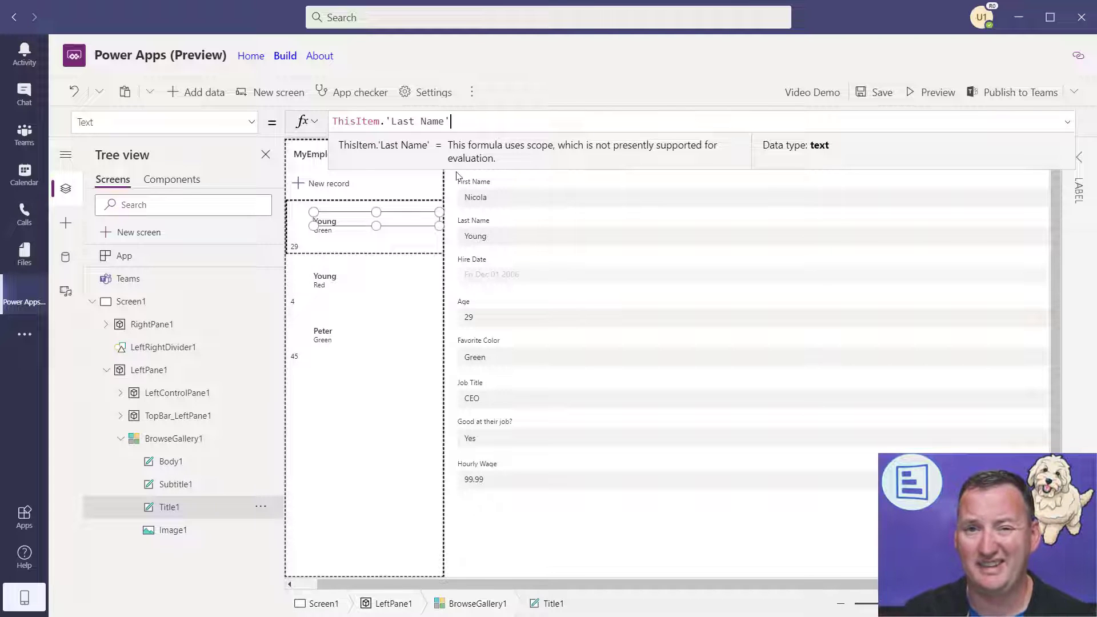
key("BackSpace")
key("BackSpace")
key("BackSpace")
key("BackSpace")
key("BackSpace")
key("BackSpace")
key("BackSpace")
key("BackSpace")
key("BackSpace")
key("BackSpace")
key("BackSpace")
type("first")
key("Tab")
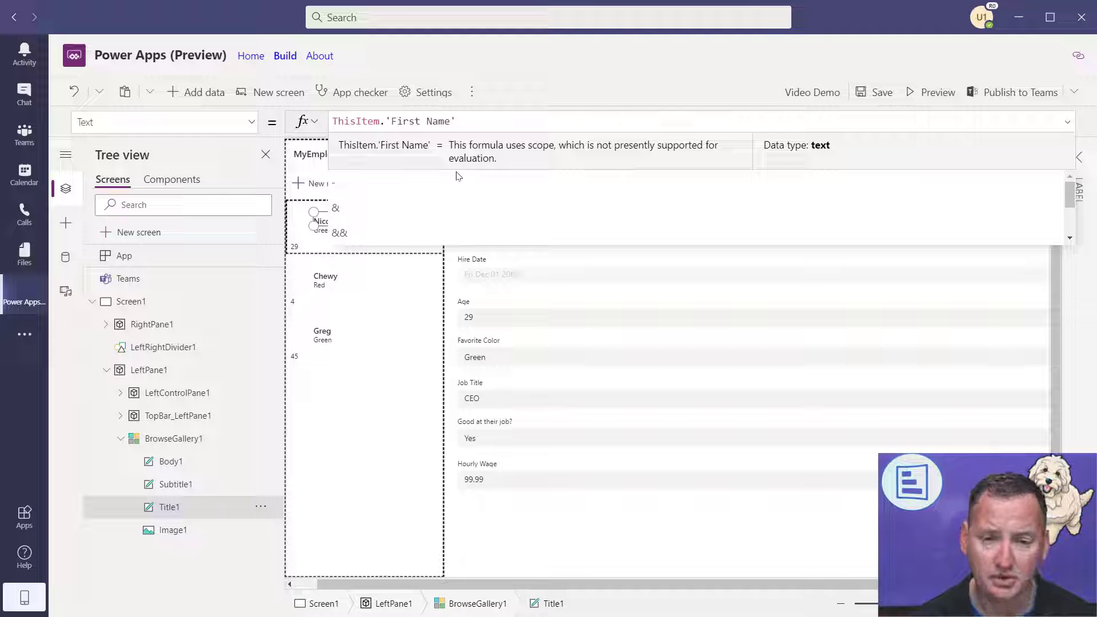
type("& ")
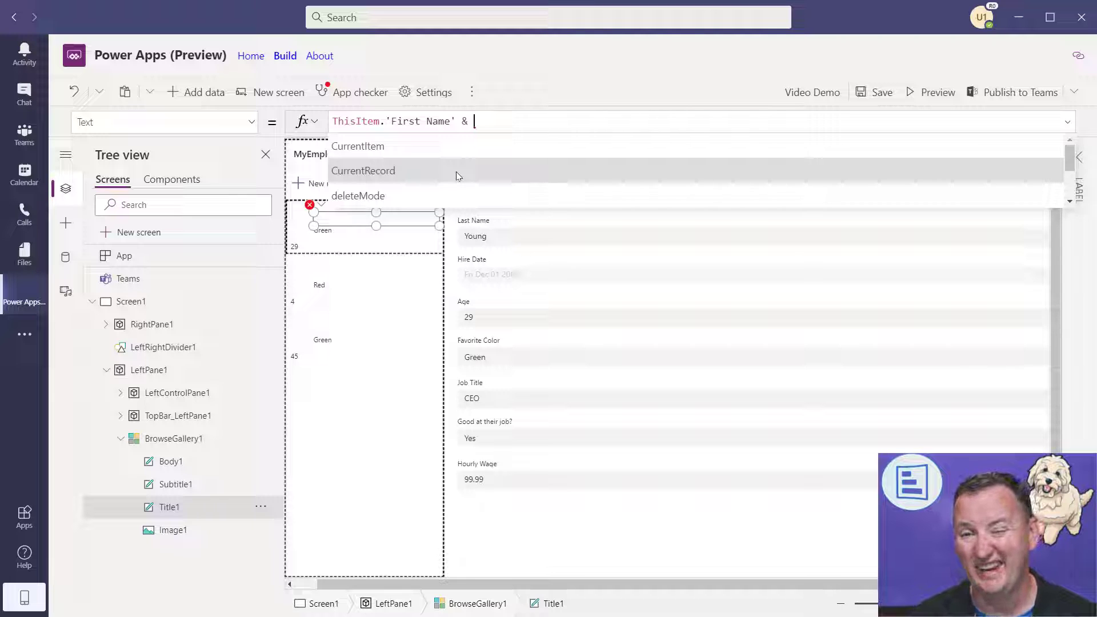
type("\" \"")
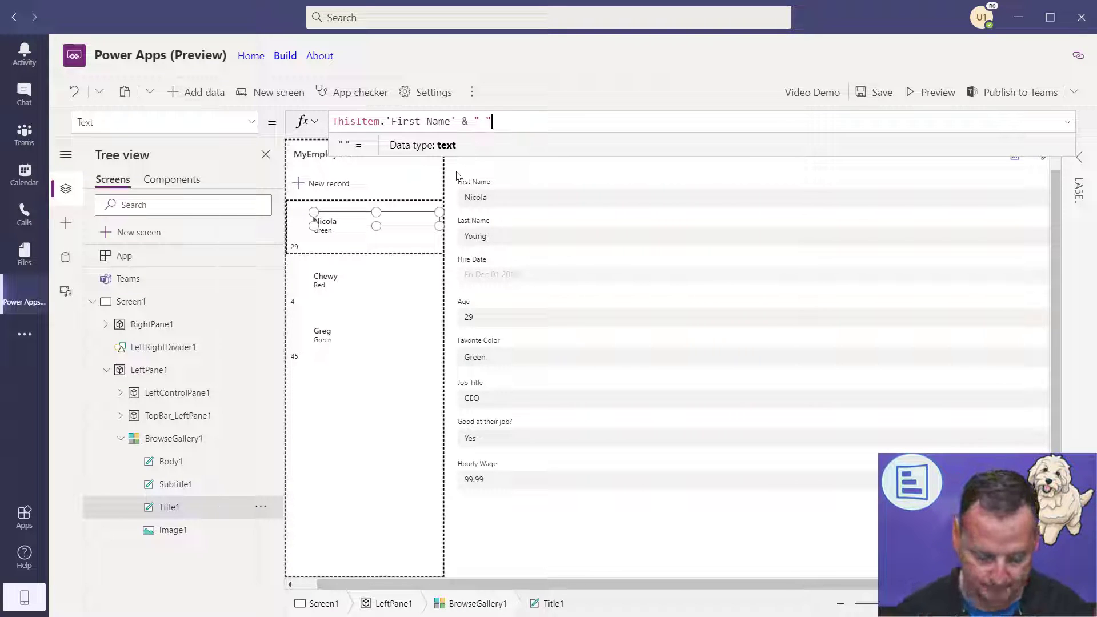
type("& ")
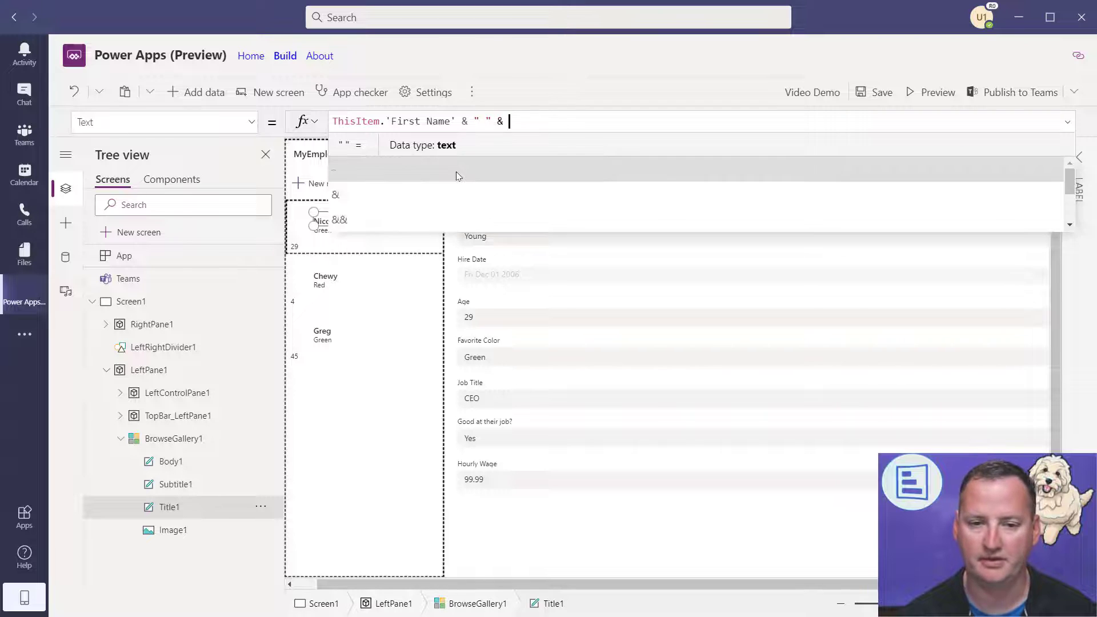
type("this")
key("Tab")
type(".a")
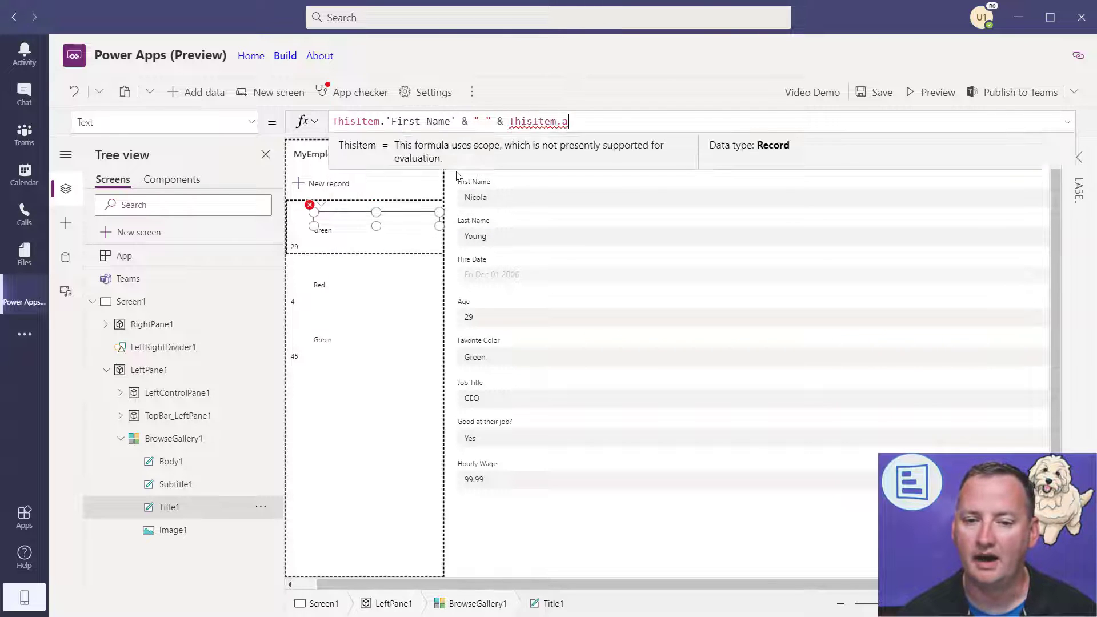
key("BackSpace")
type("Last")
key("Tab")
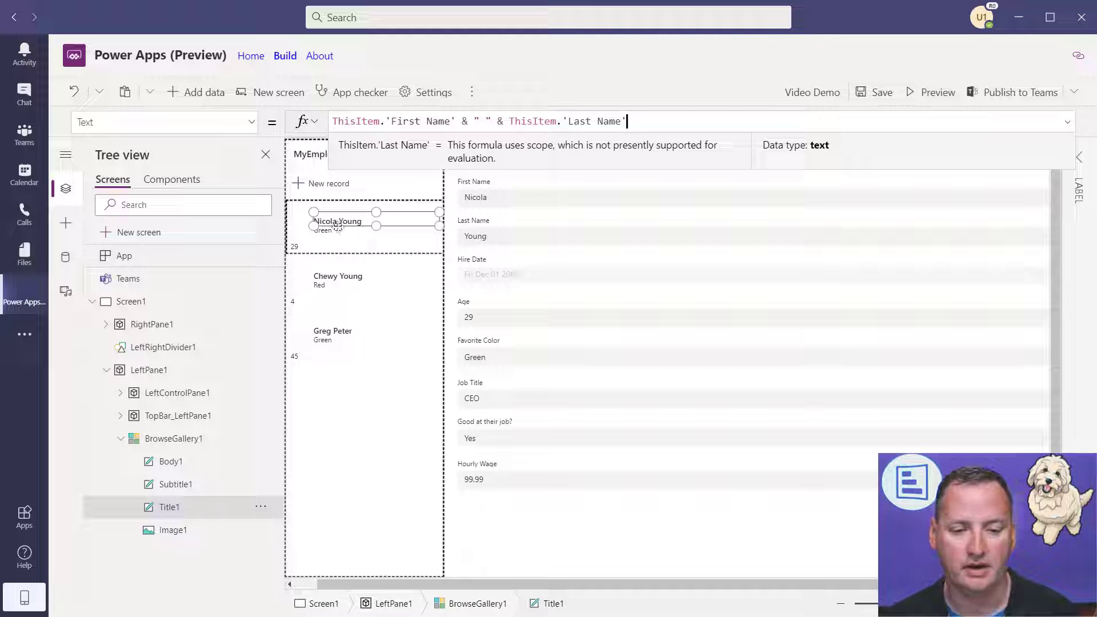
left_click(297, 251)
- Replace Age with ThisItem.'Hourly Wage' in Body1's text and preview the app
double_click(395, 122)
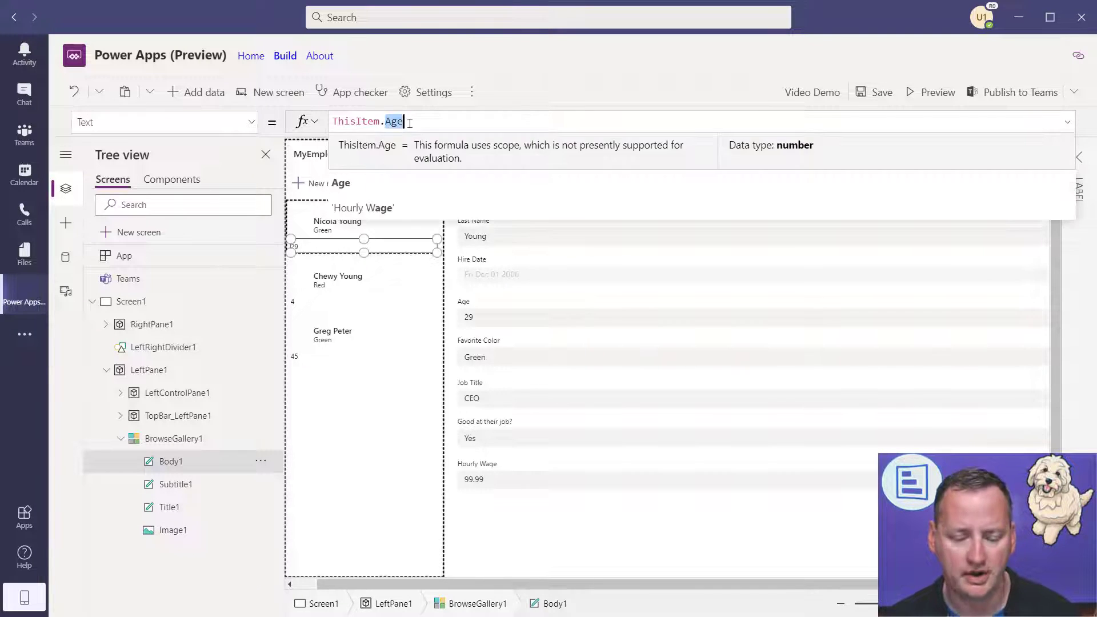
type("hour")
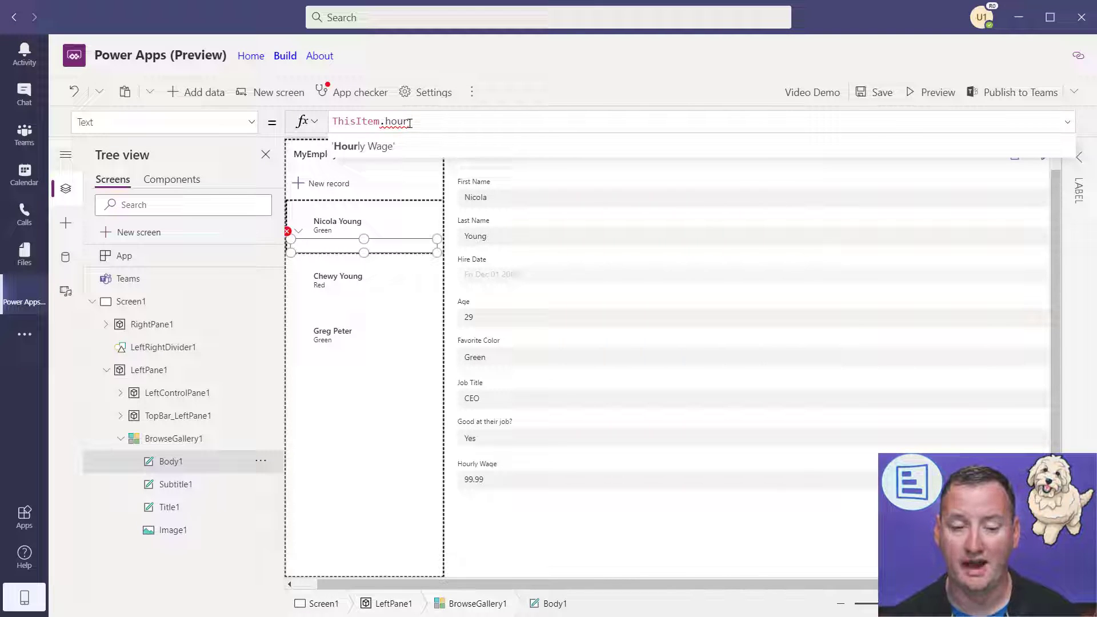
key("Tab")
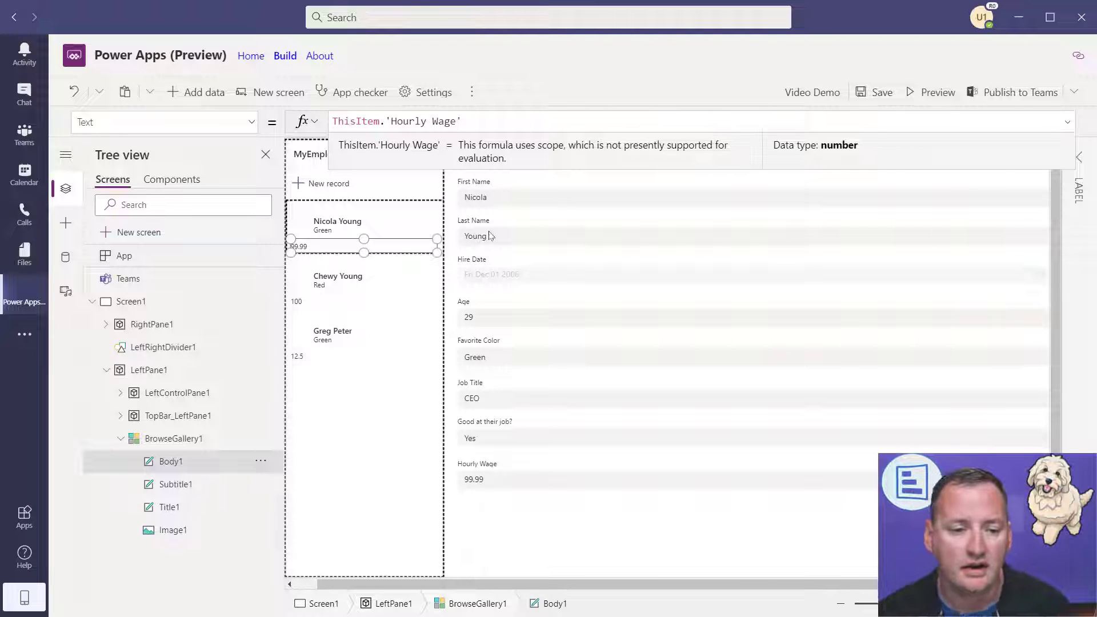
left_click(924, 88)
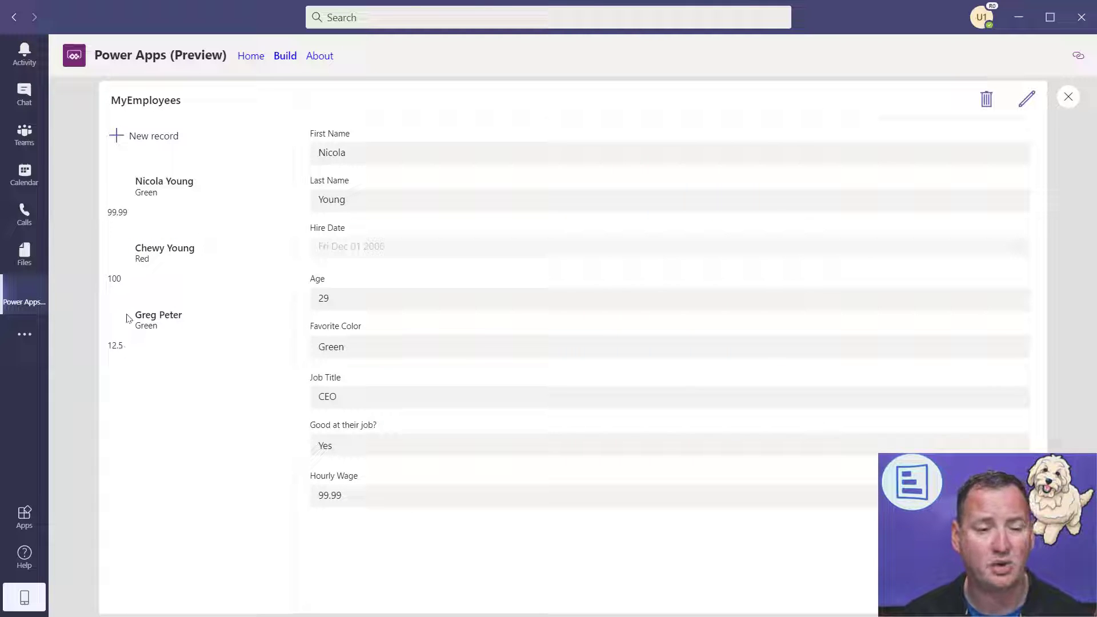
- Leave preview and resize the Body1 wage label to align with the names above
left_click(1068, 96)
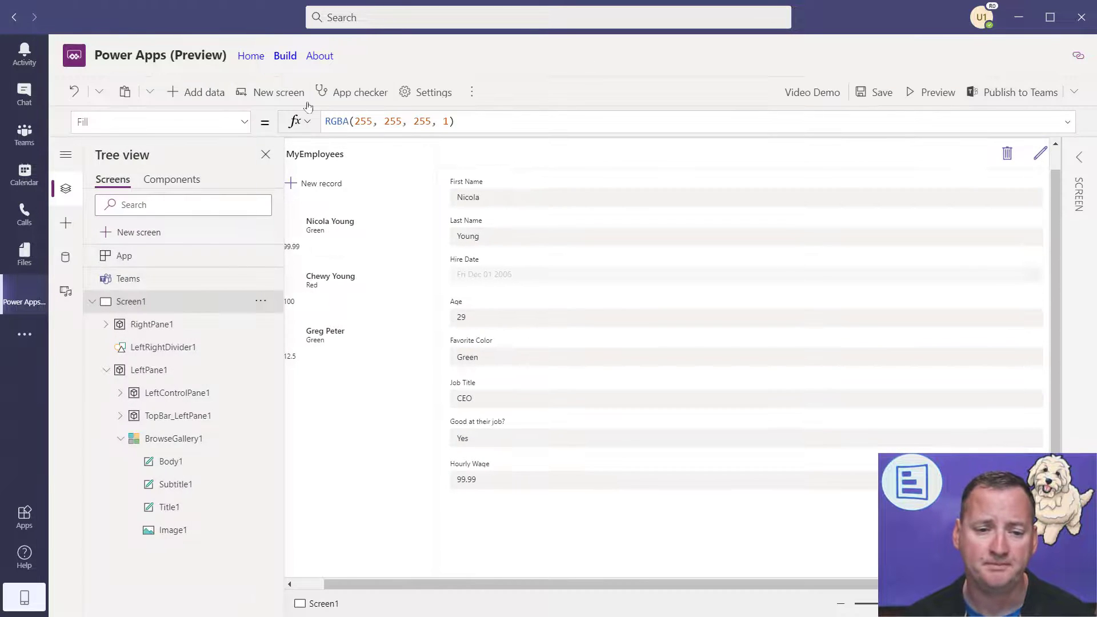
left_click(298, 250)
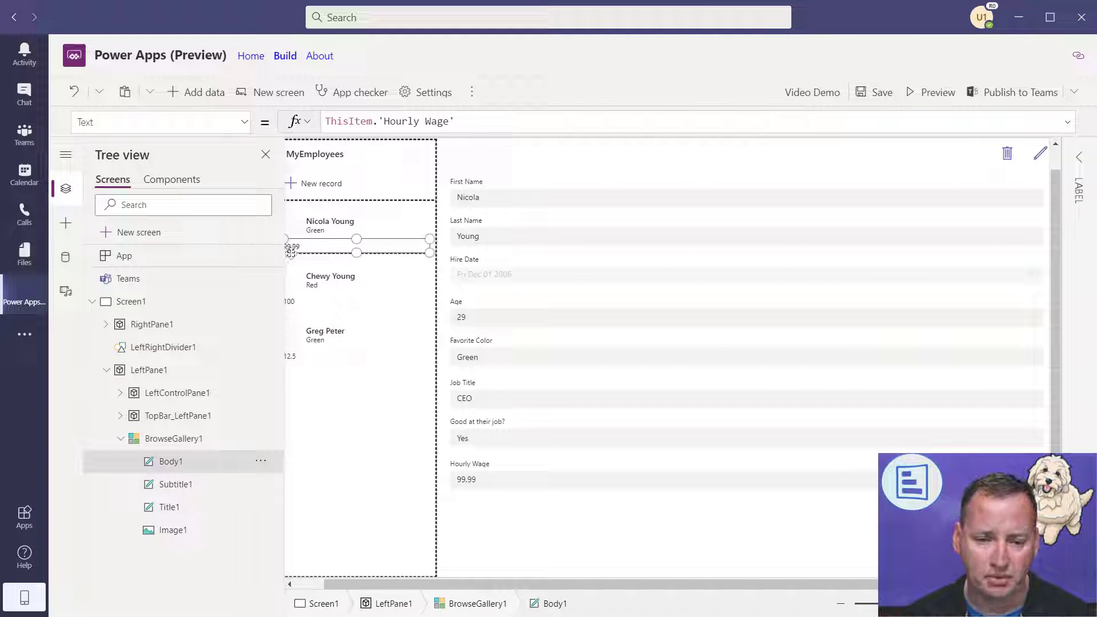
left_click_drag(338, 585, 315, 586)
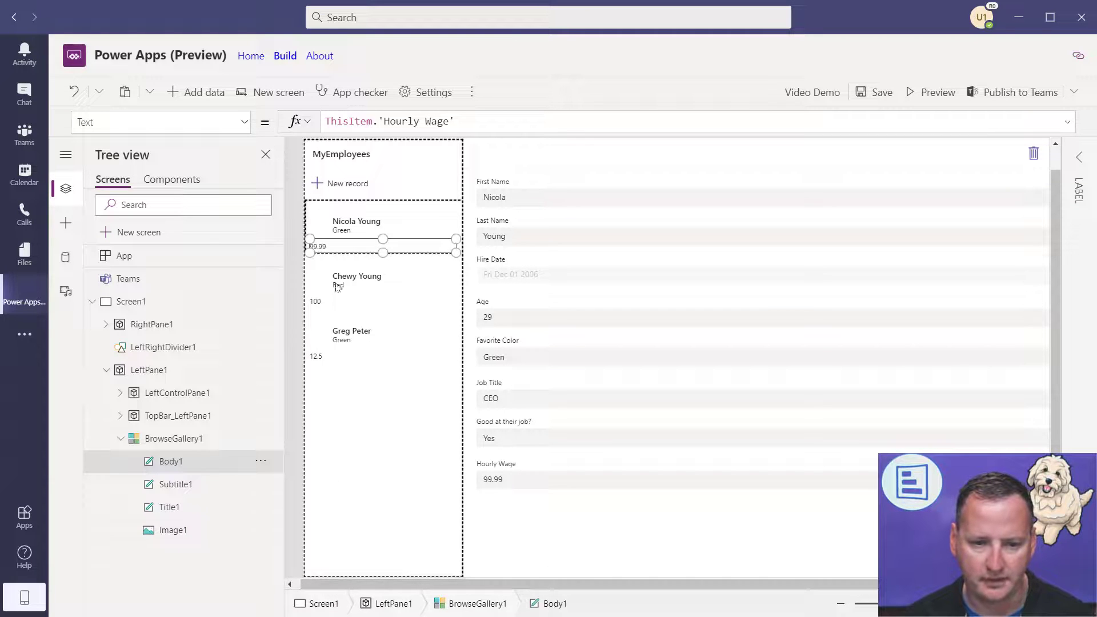
left_click_drag(311, 247, 333, 250)
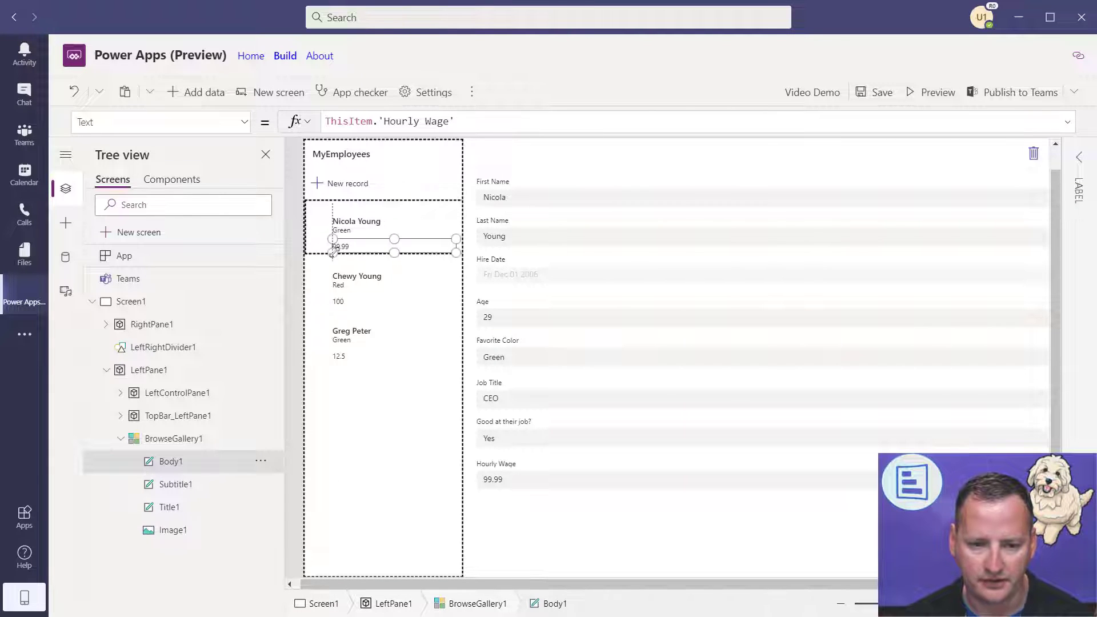
left_click(526, 121)
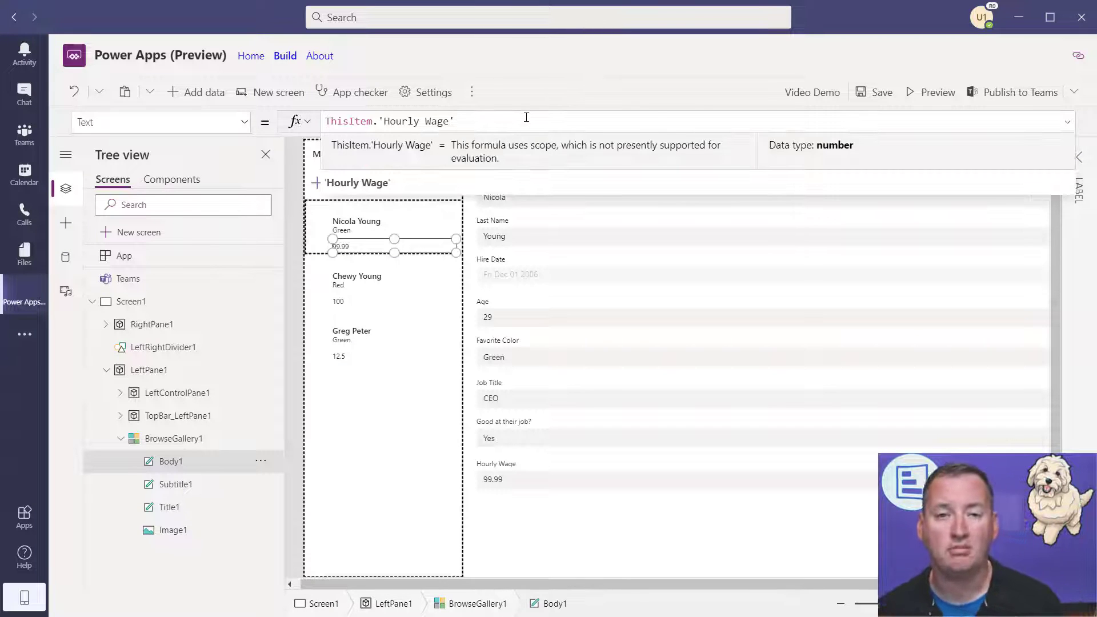
- Format wages with Text(ThisItem.'Hourly Wage', "$#,##0.00") and confirm $99.99, $100.00, $12.50 in preview
key("Home")
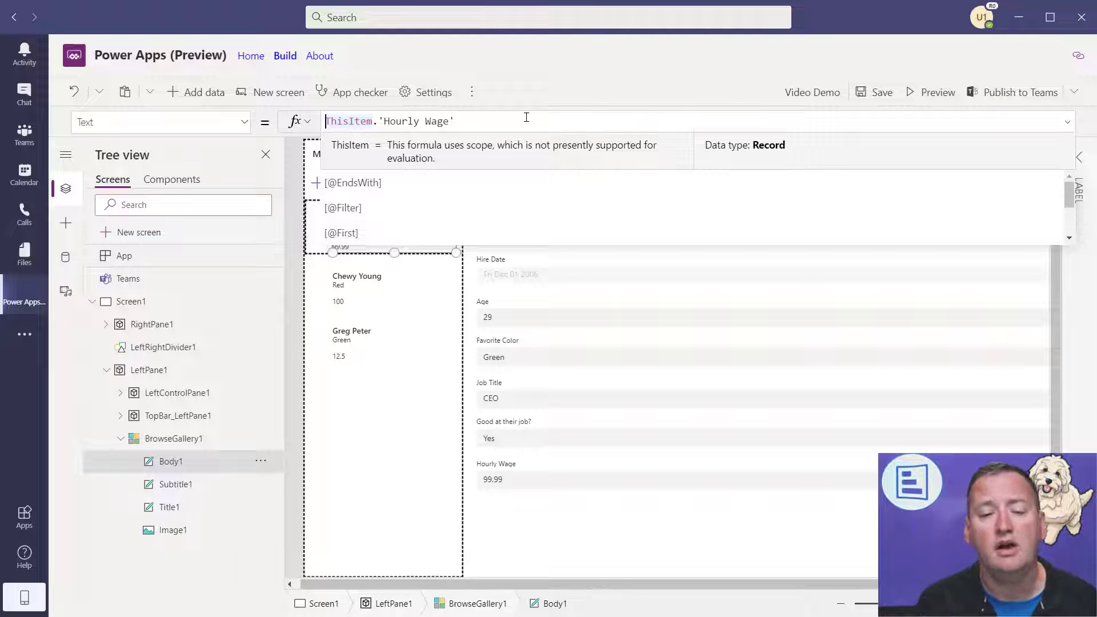
type("Text(")
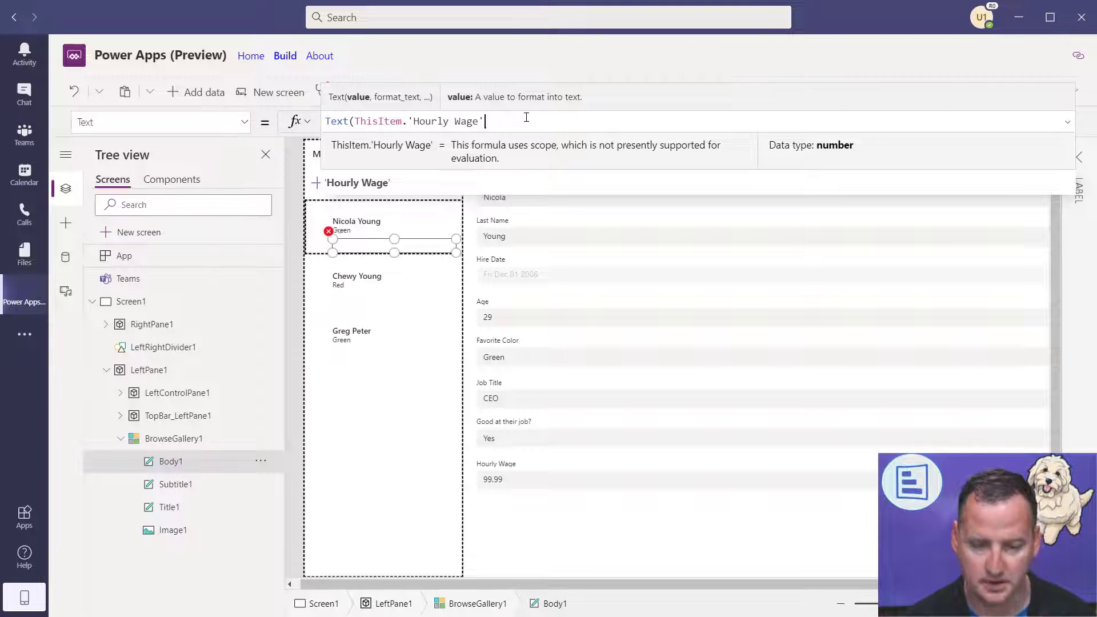
type(",")
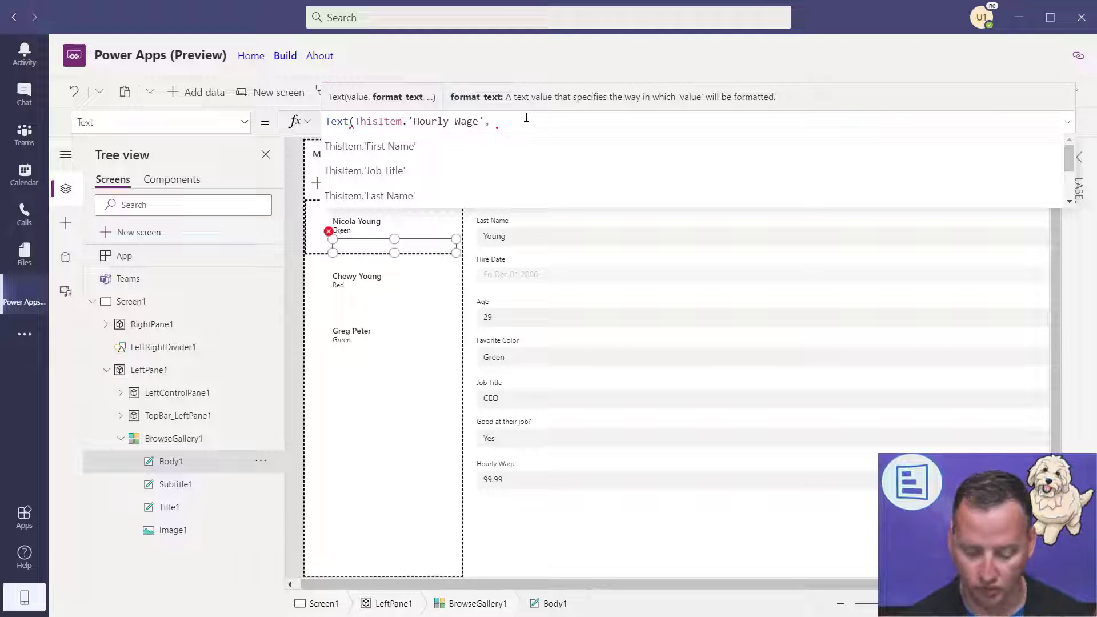
type("\"")
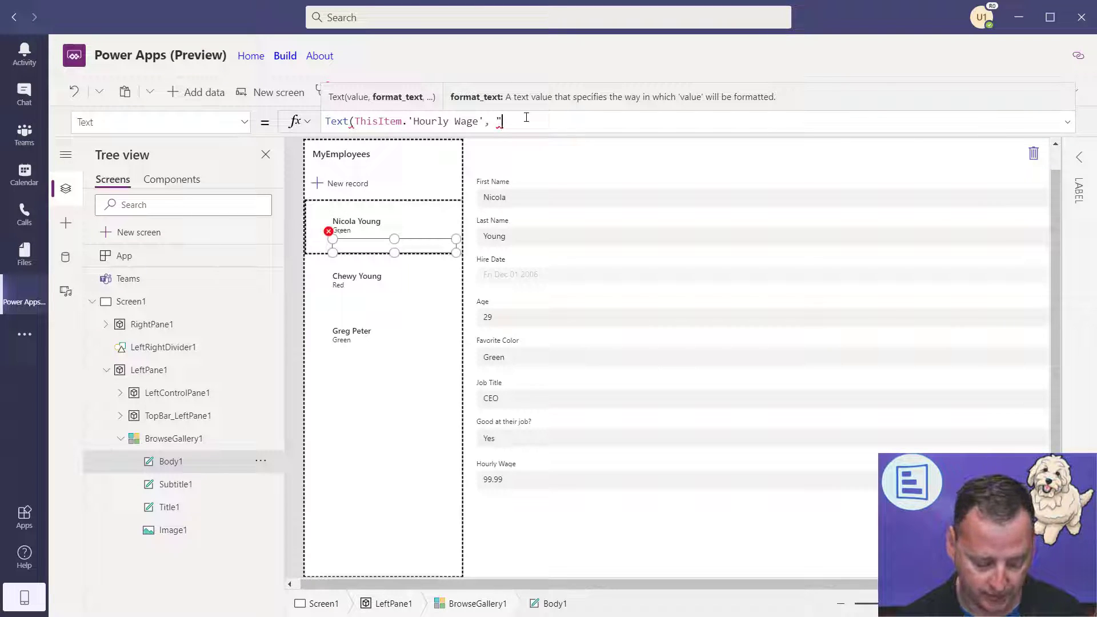
type("$#,##")
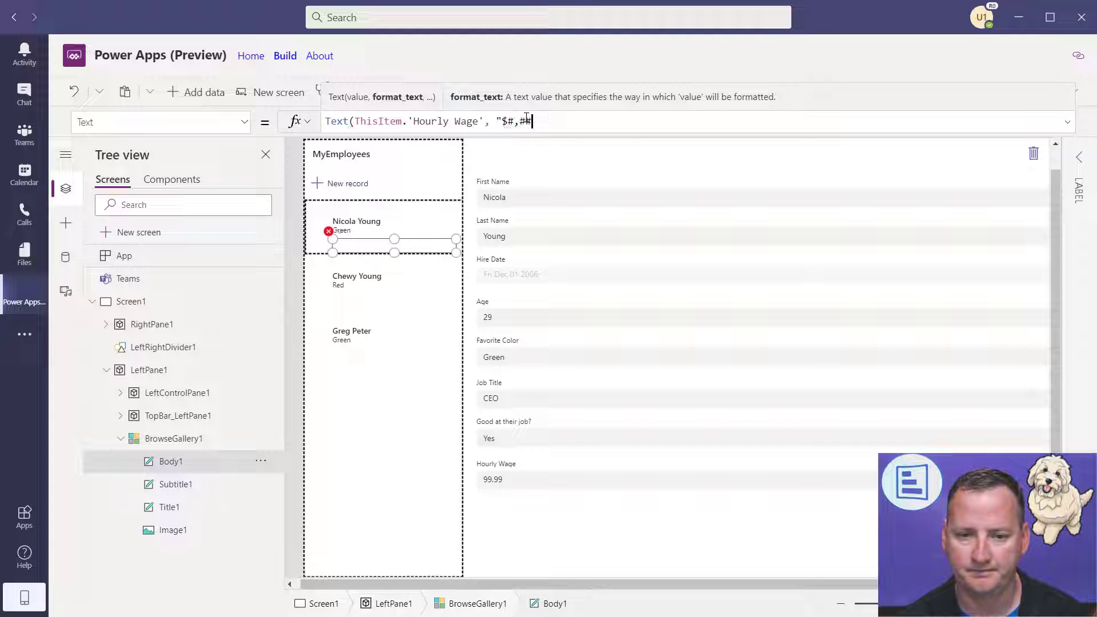
type("0.00\")")
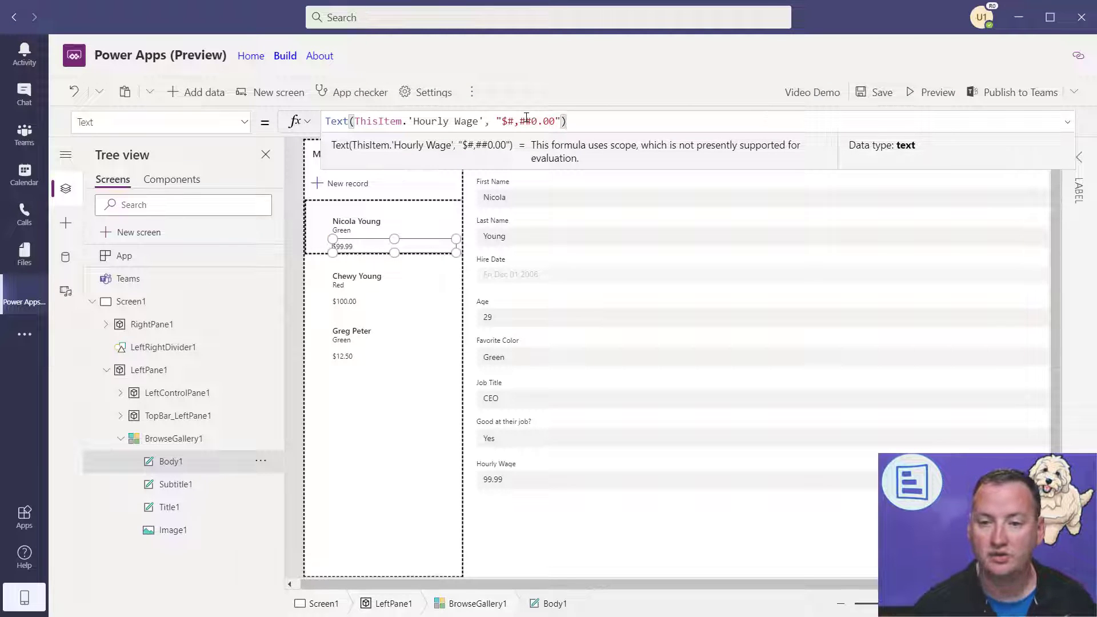
left_click(931, 94)
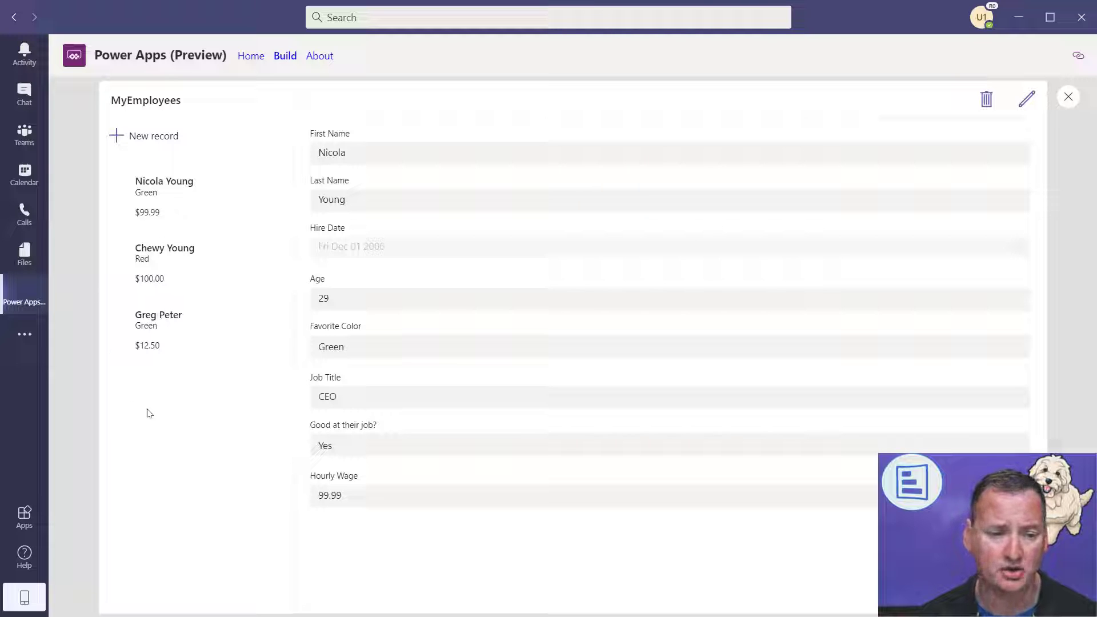
left_click(1068, 97)
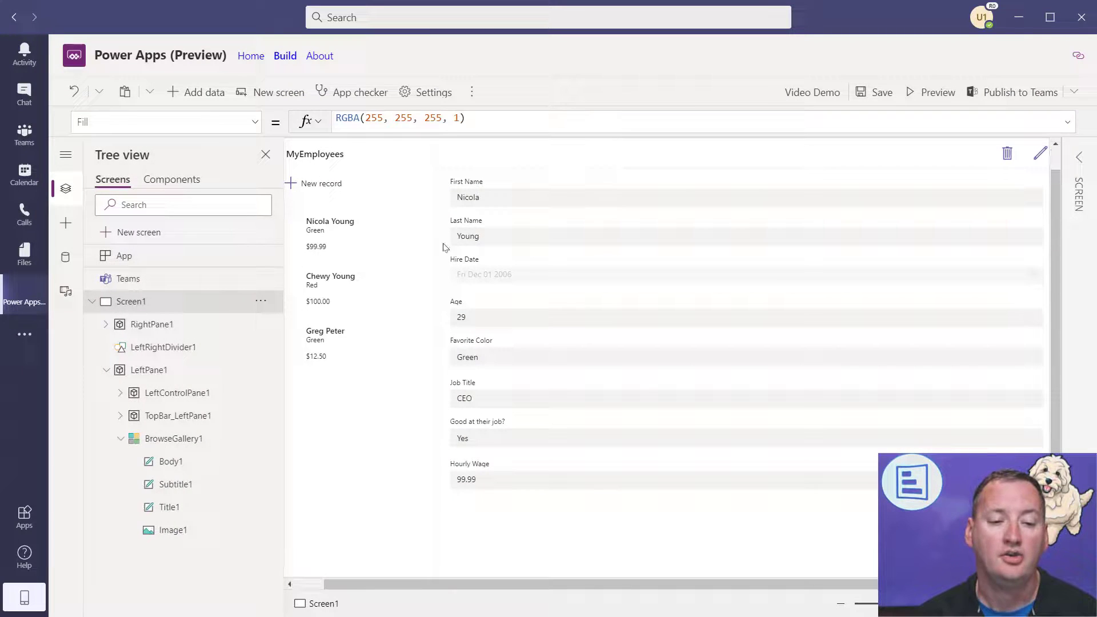
- Search Bing for 'power apps formula reference' and open the Microsoft Docs Formula reference page
left_click(318, 247)
left_click(653, 121)
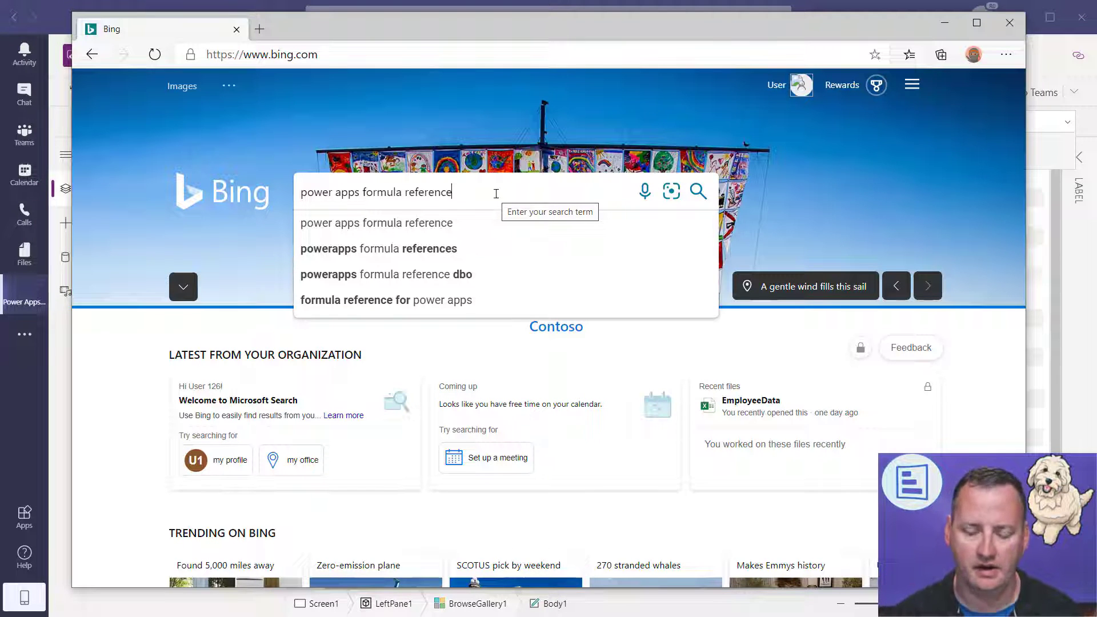
key("Return")
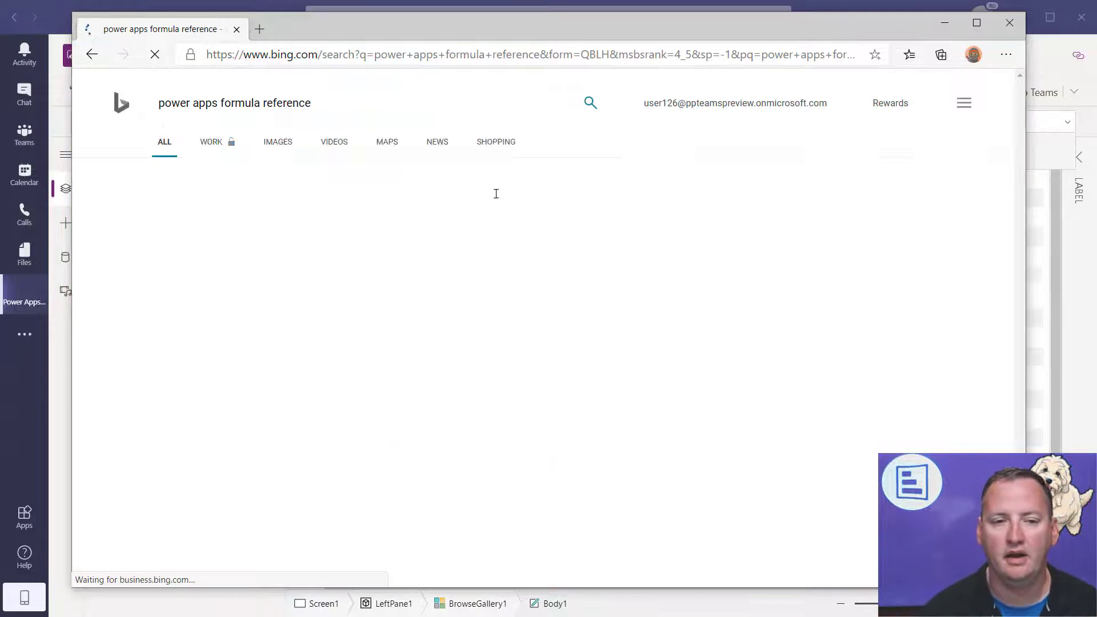
scroll(421, 244, "down", 7)
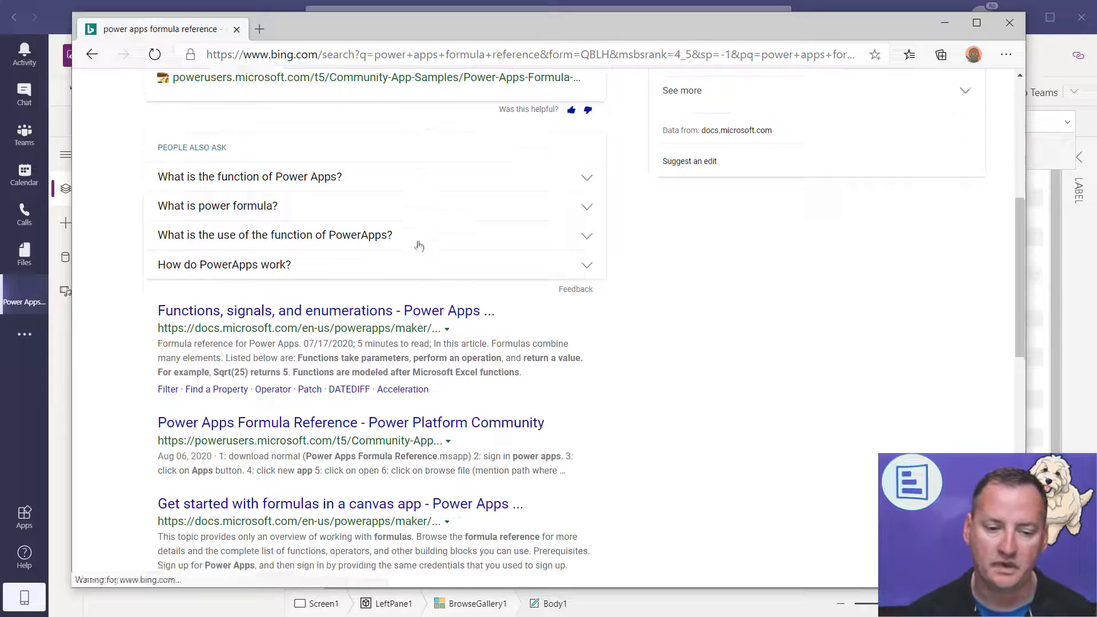
scroll(260, 314, "down", 3)
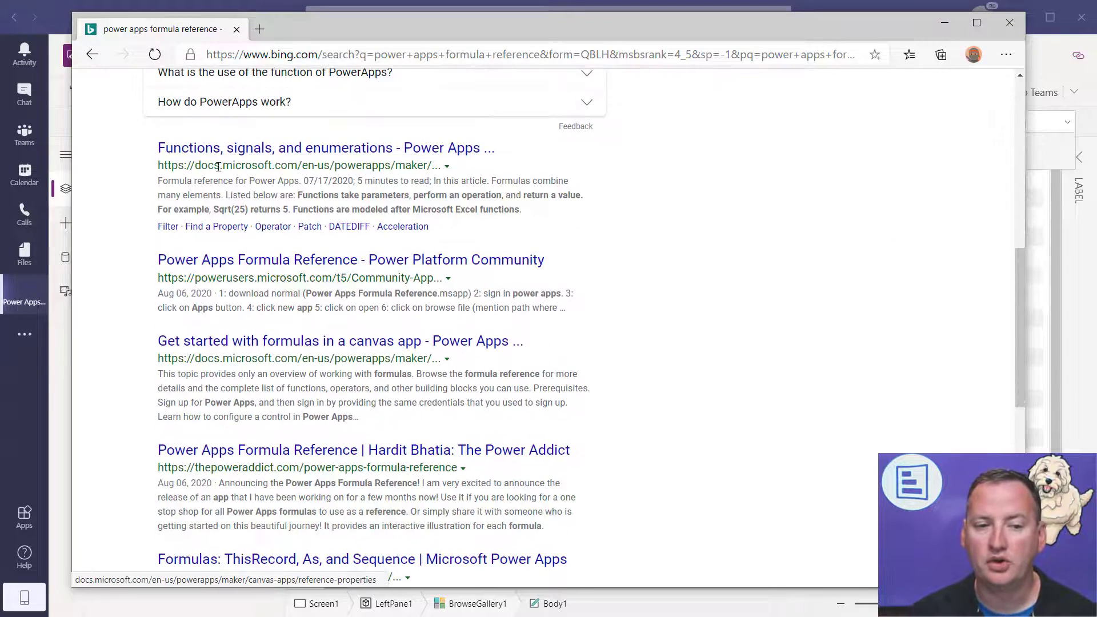
left_click(351, 153)
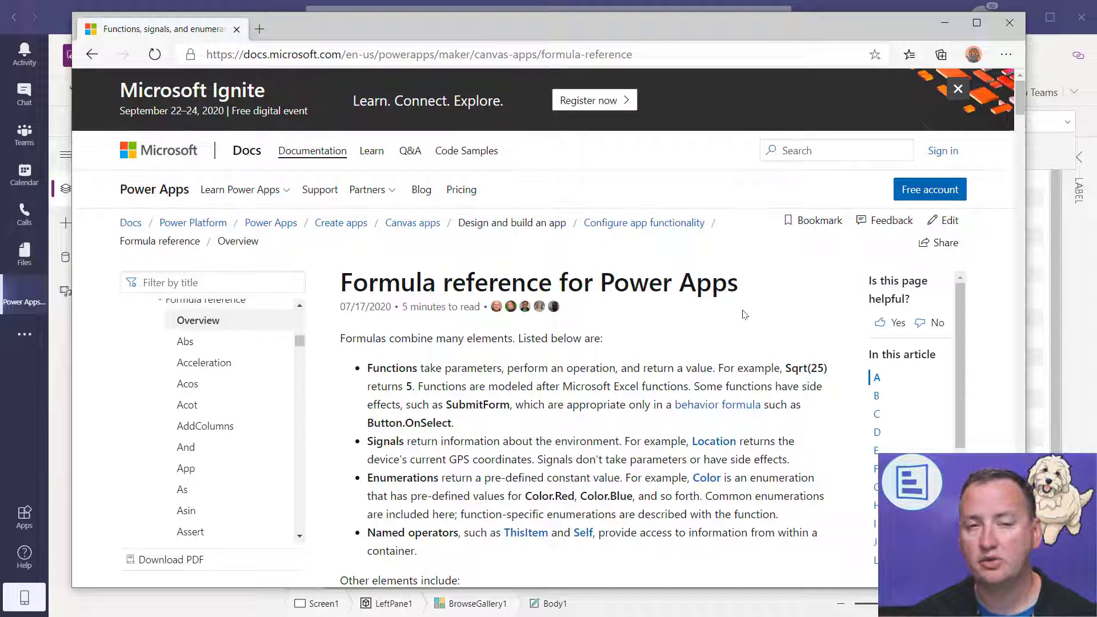
- Scroll the Power Apps formula reference and jump to its T section, where Text is listed
scroll(553, 407, "down", 10)
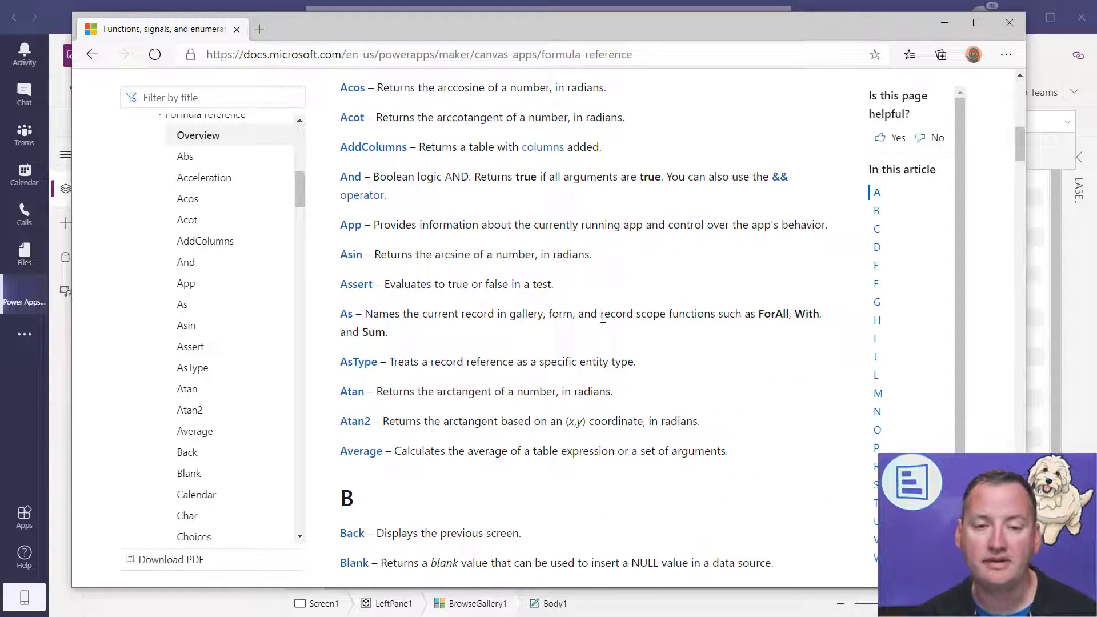
scroll(602, 318, "down", 3)
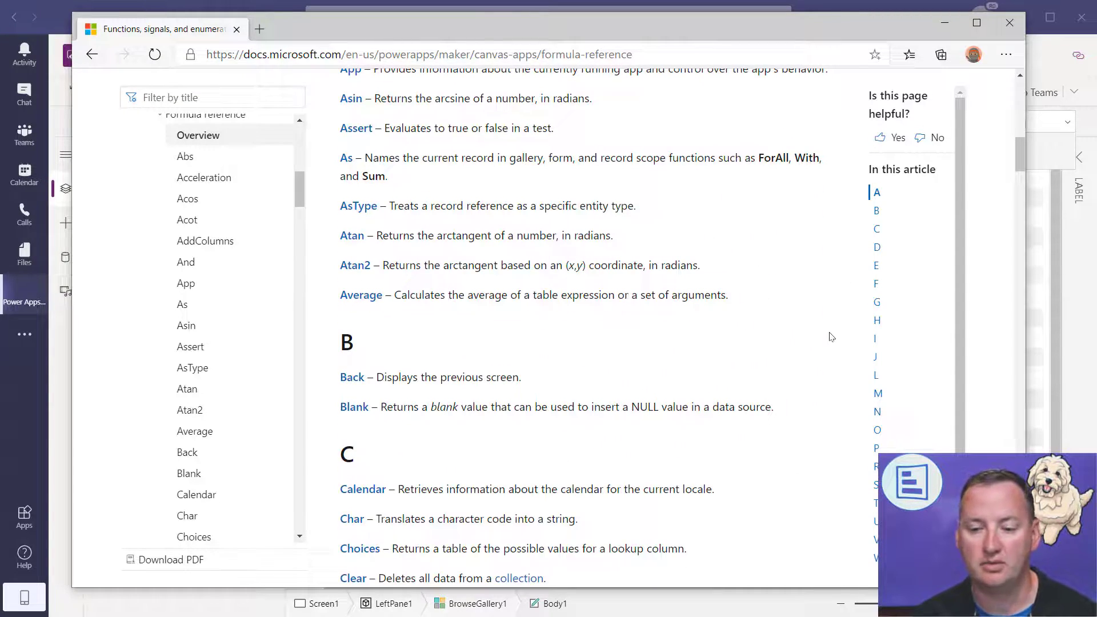
scroll(835, 337, "down", 2)
left_click(875, 503)
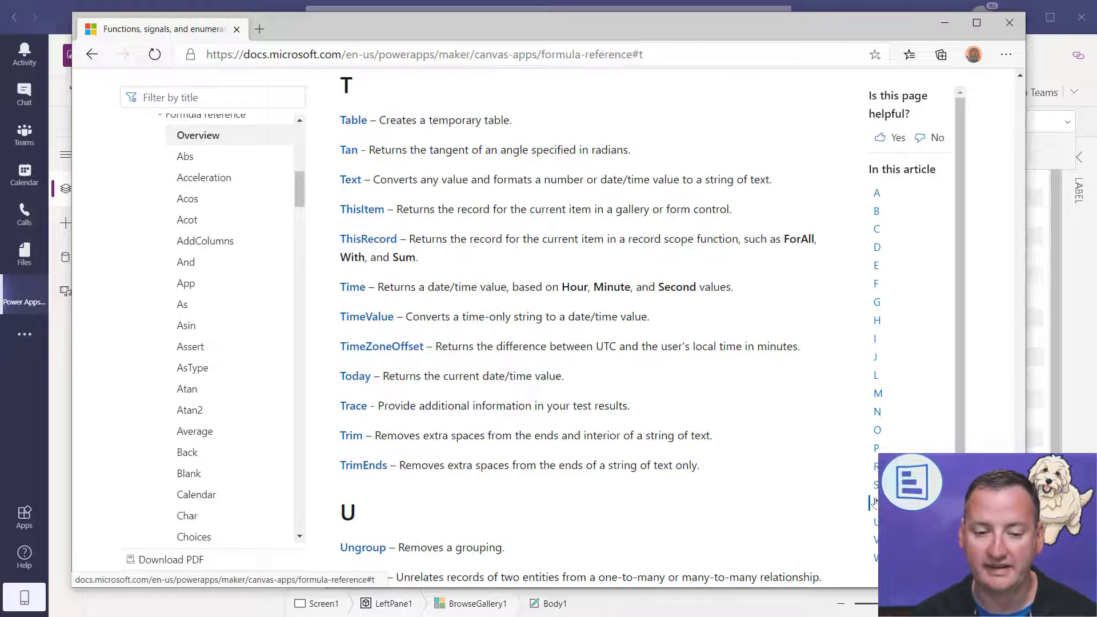
- Open the Text function article and scroll through its number-format examples
left_click(351, 180)
scroll(537, 317, "down", 6)
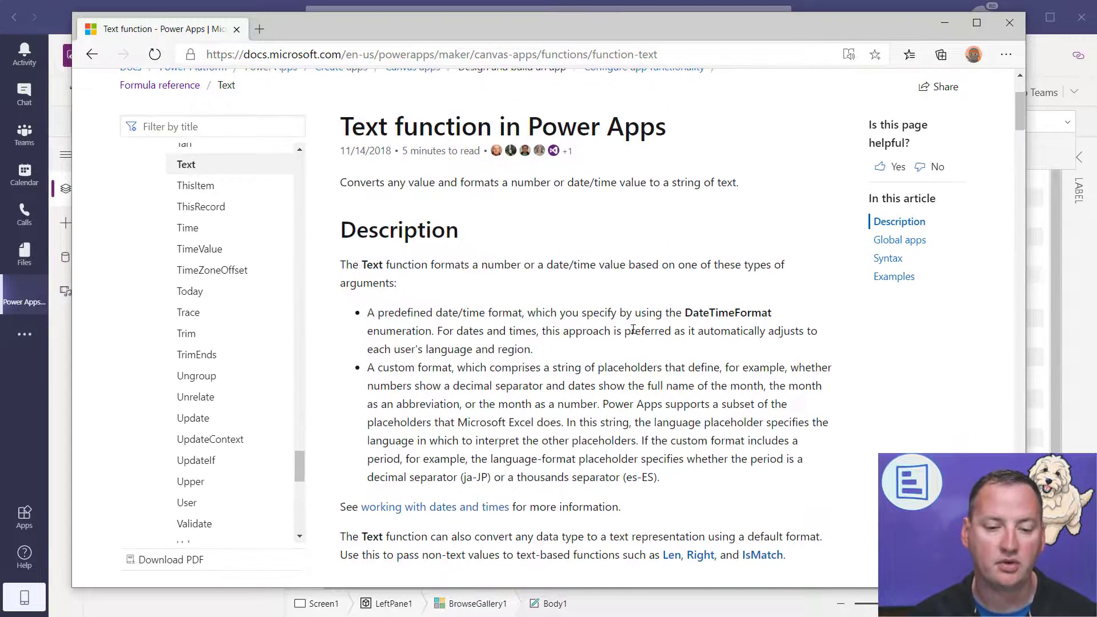
scroll(537, 318, "down", 3)
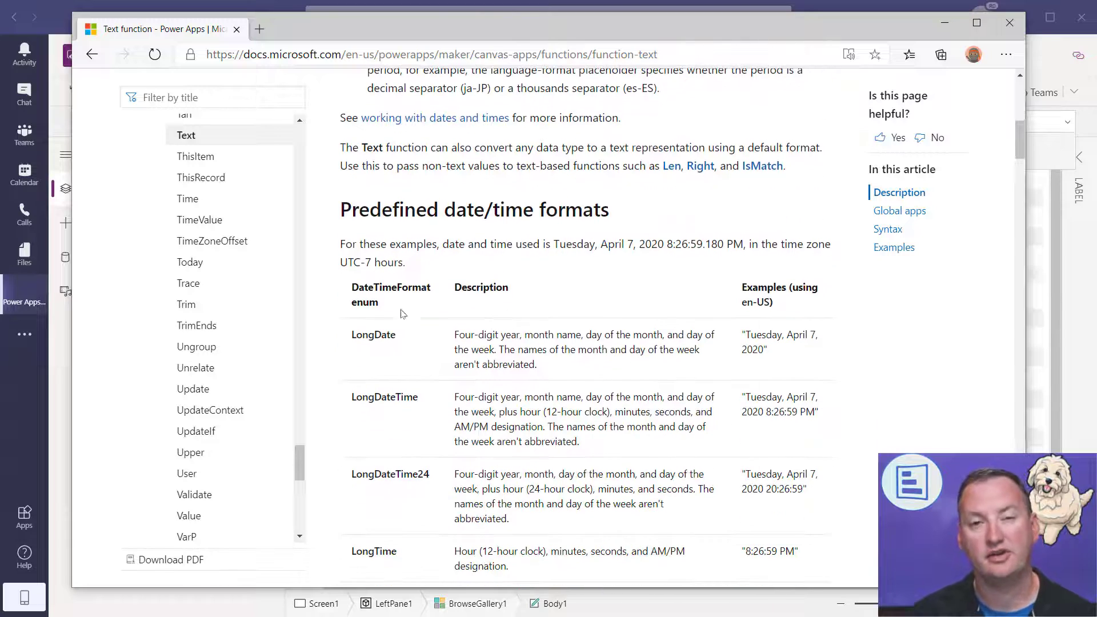
scroll(502, 369, "down", 2)
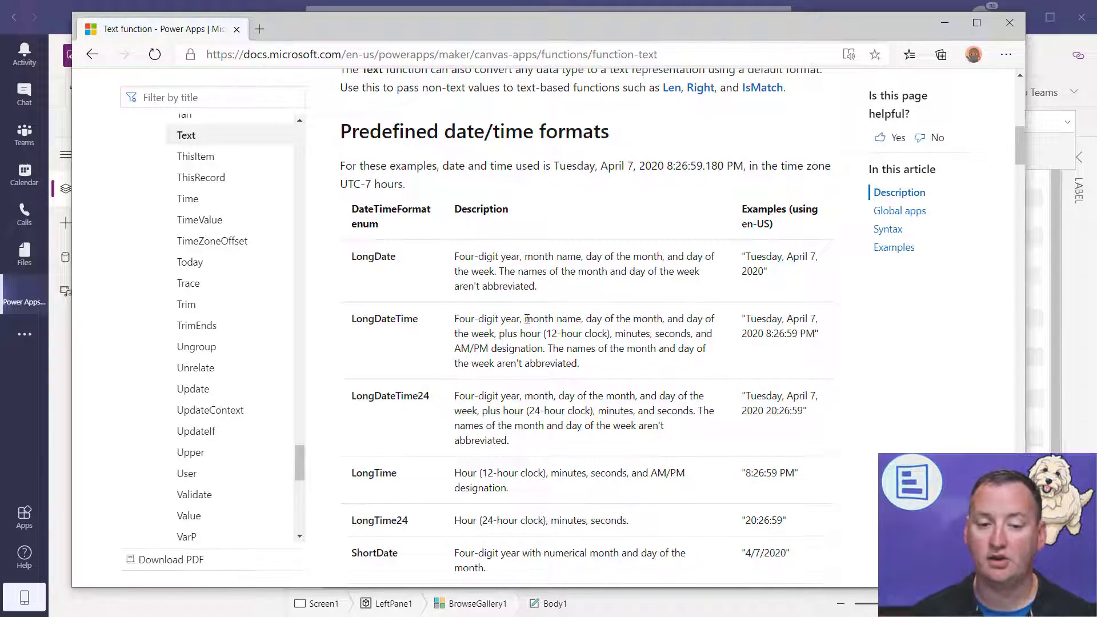
scroll(528, 315, "down", 10)
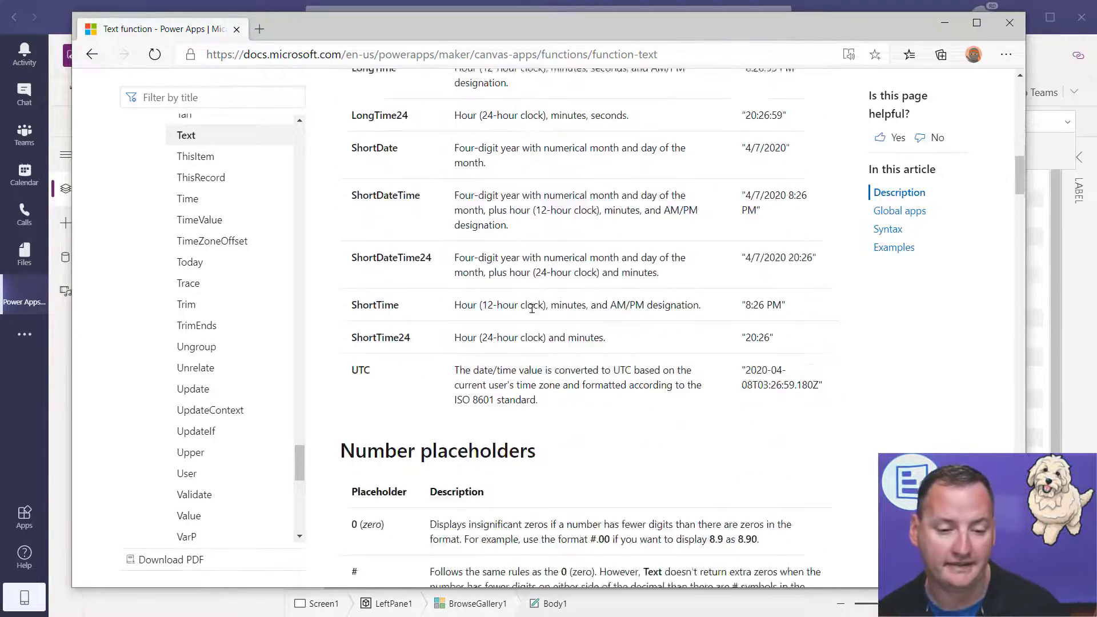
scroll(539, 306, "down", 3)
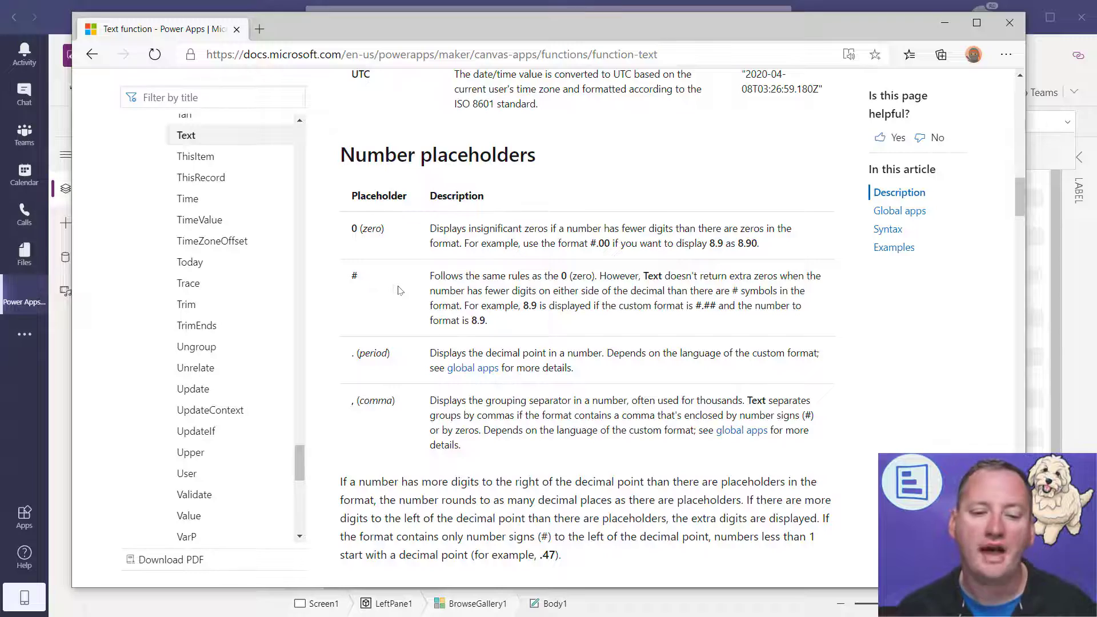
- Scroll on to the date/time formats table, then go back to the formula reference's T section
scroll(398, 290, "down", 12)
scroll(431, 301, "down", 15)
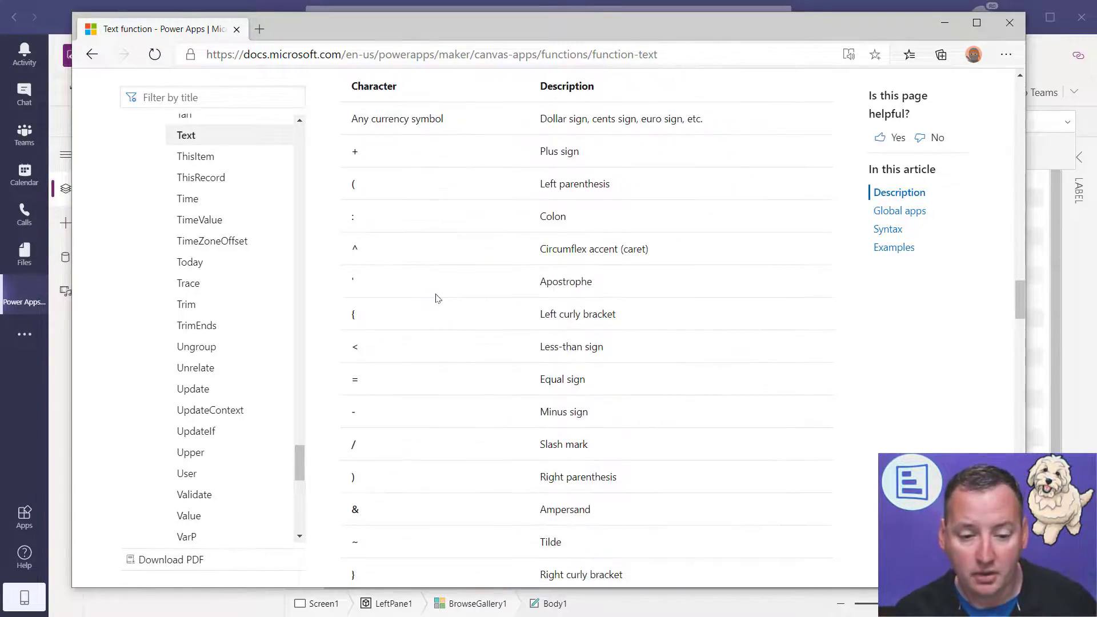
scroll(438, 298, "down", 10)
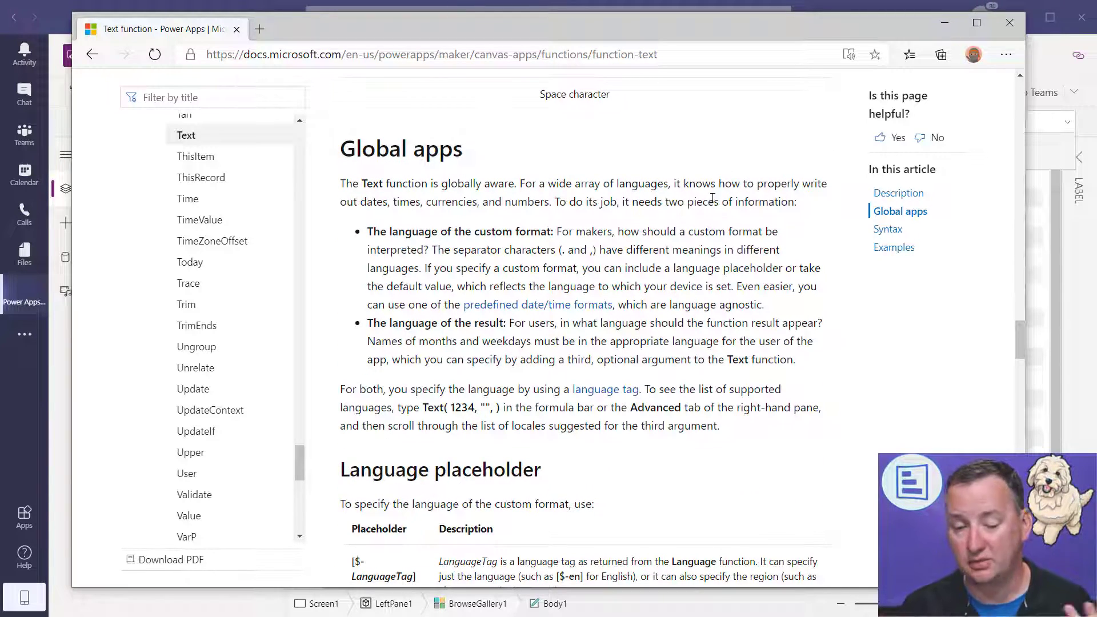
scroll(713, 198, "down", 3)
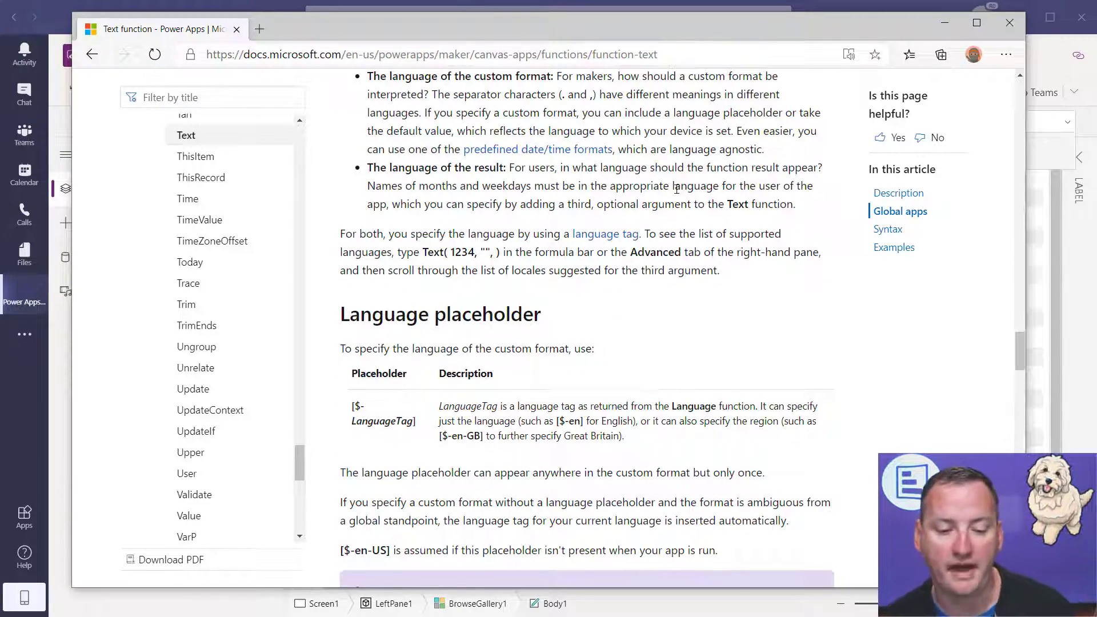
scroll(679, 196, "down", 12)
scroll(568, 238, "down", 8)
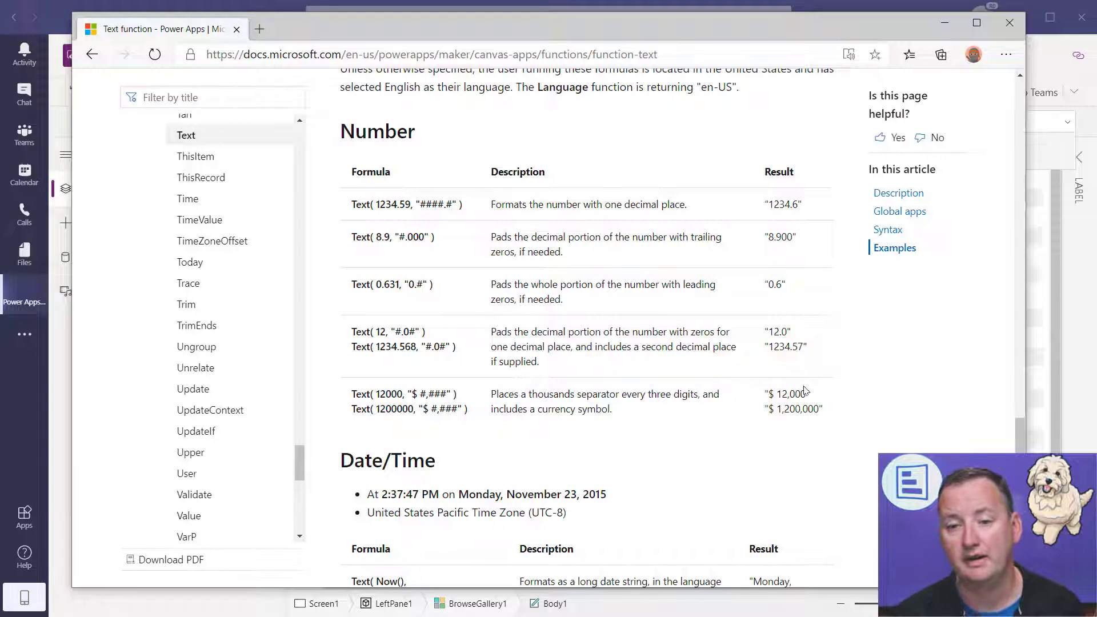
left_click_drag(1020, 428, 1020, 80)
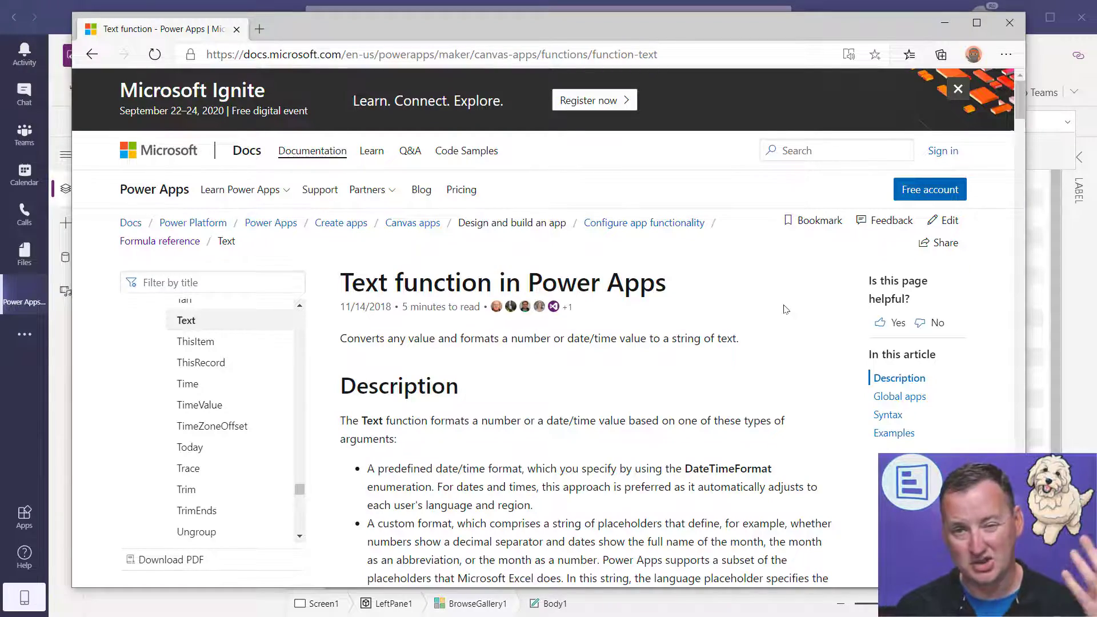
scroll(789, 316, "down", 6)
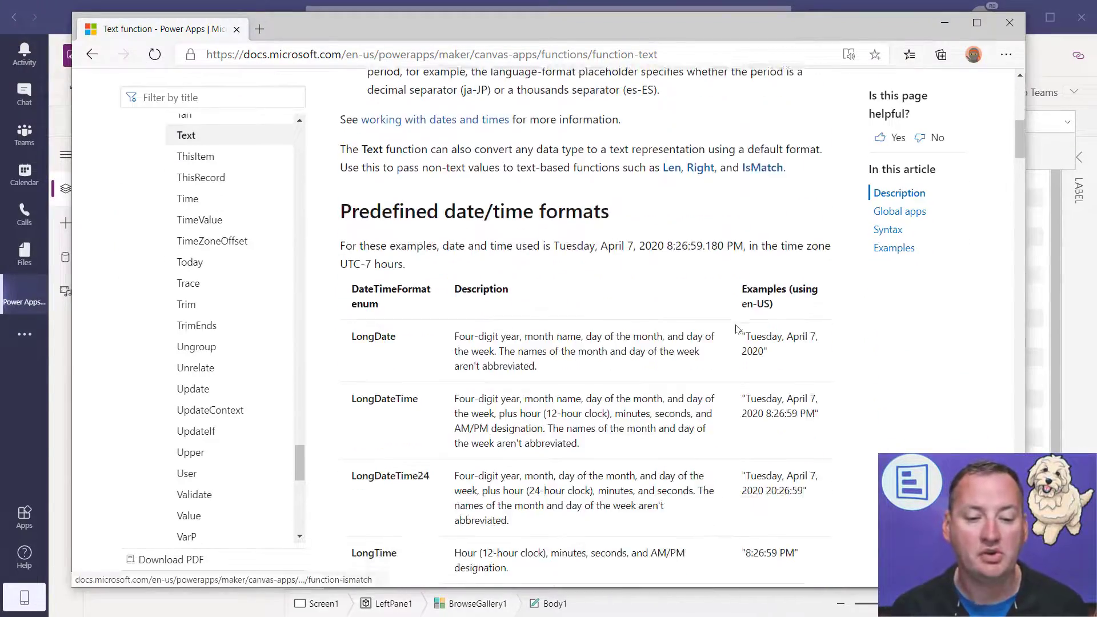
key("alt+Left")
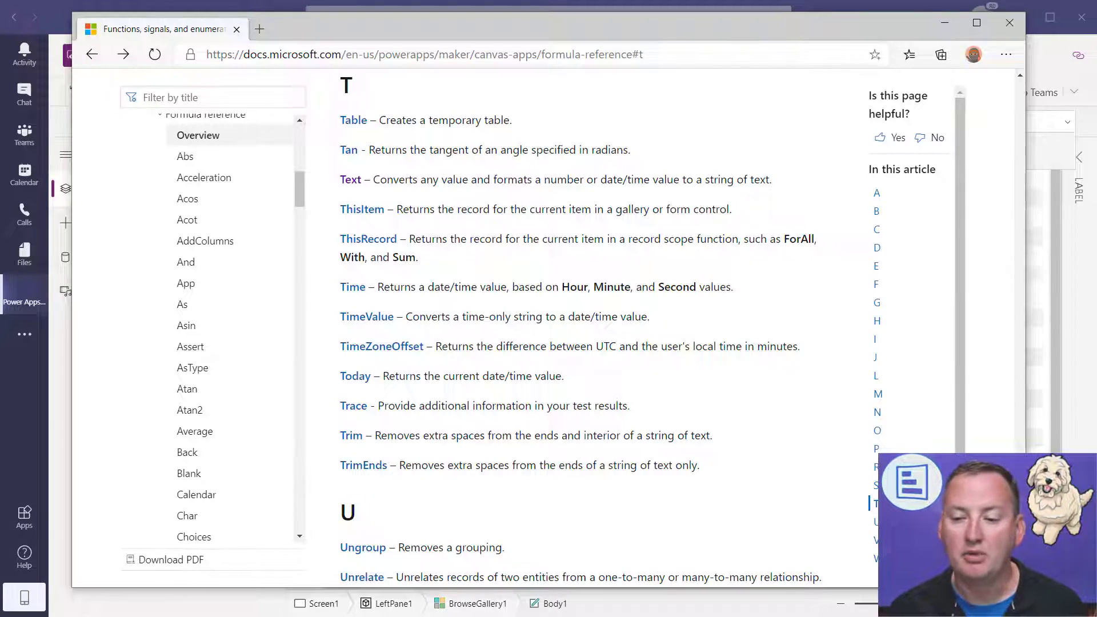
left_click_drag(1020, 503, 1020, 95)
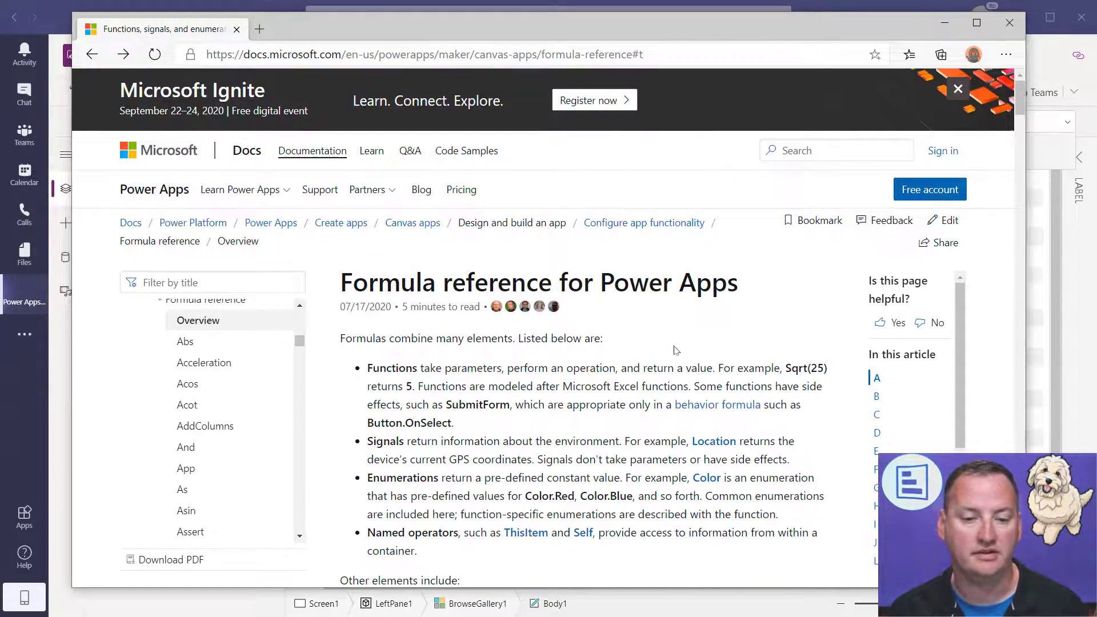
scroll(675, 354, "down", 3)
scroll(667, 369, "down", 4)
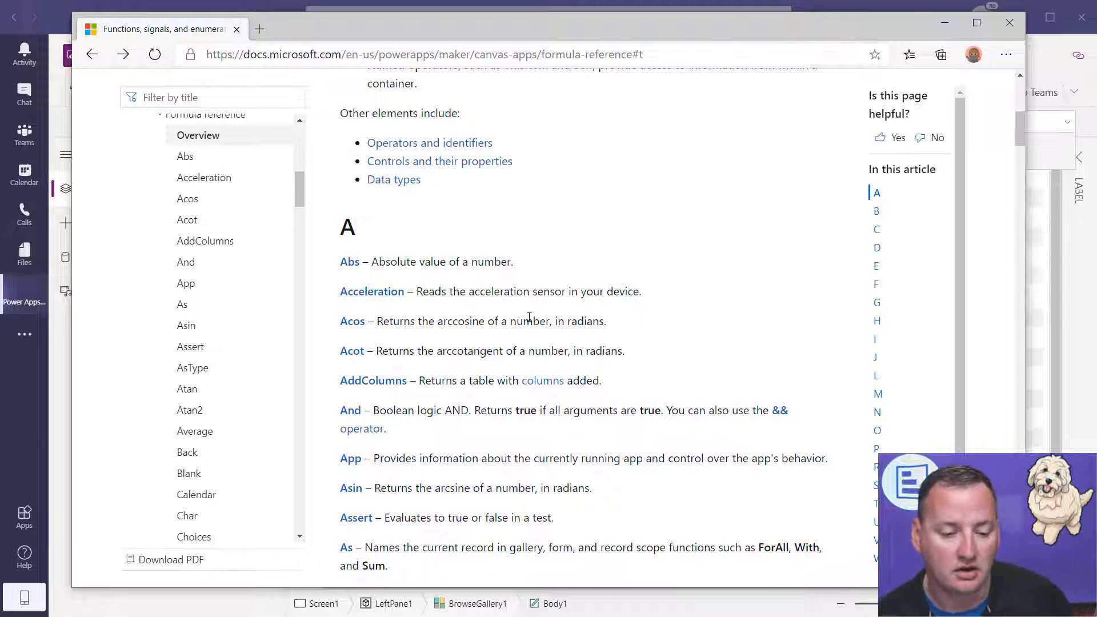
scroll(516, 304, "down", 4)
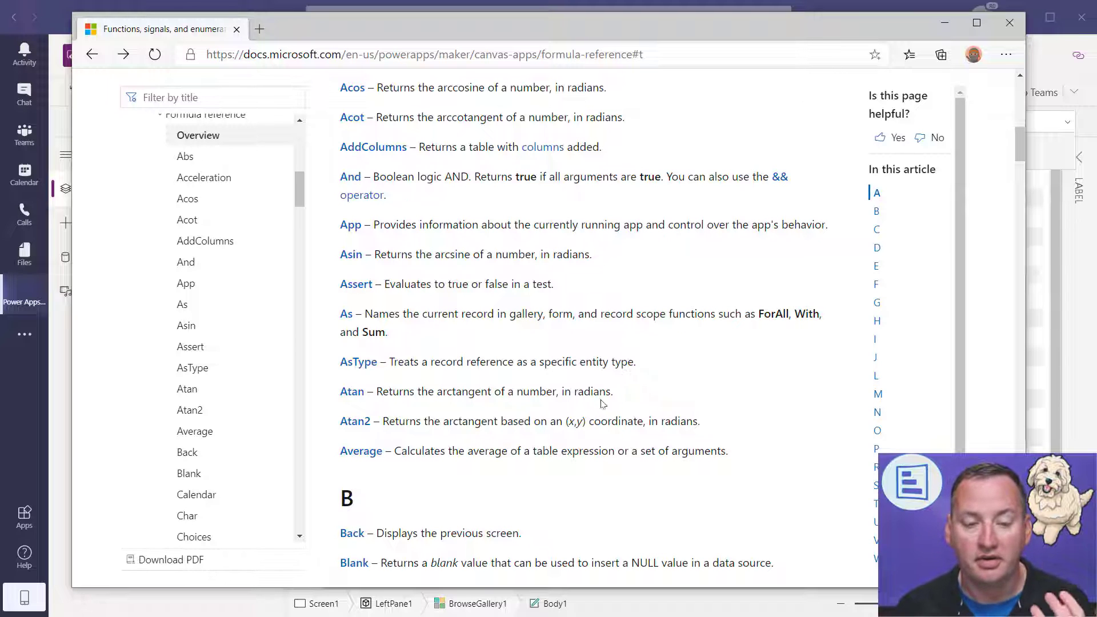
scroll(509, 430, "up", 1)
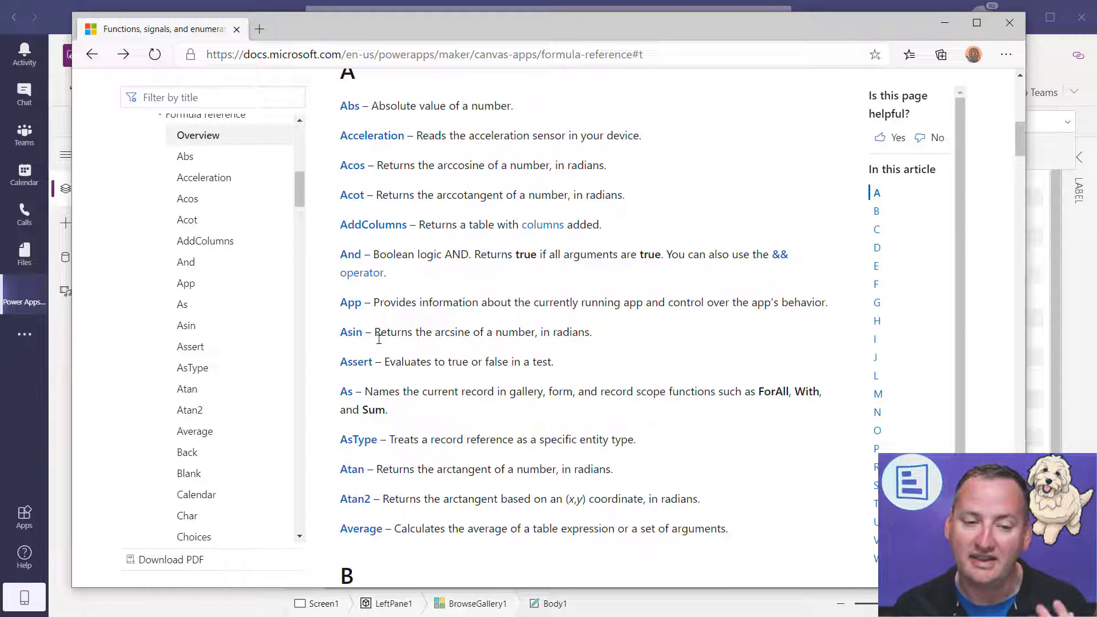
scroll(554, 359, "down", 2)
scroll(565, 365, "down", 1)
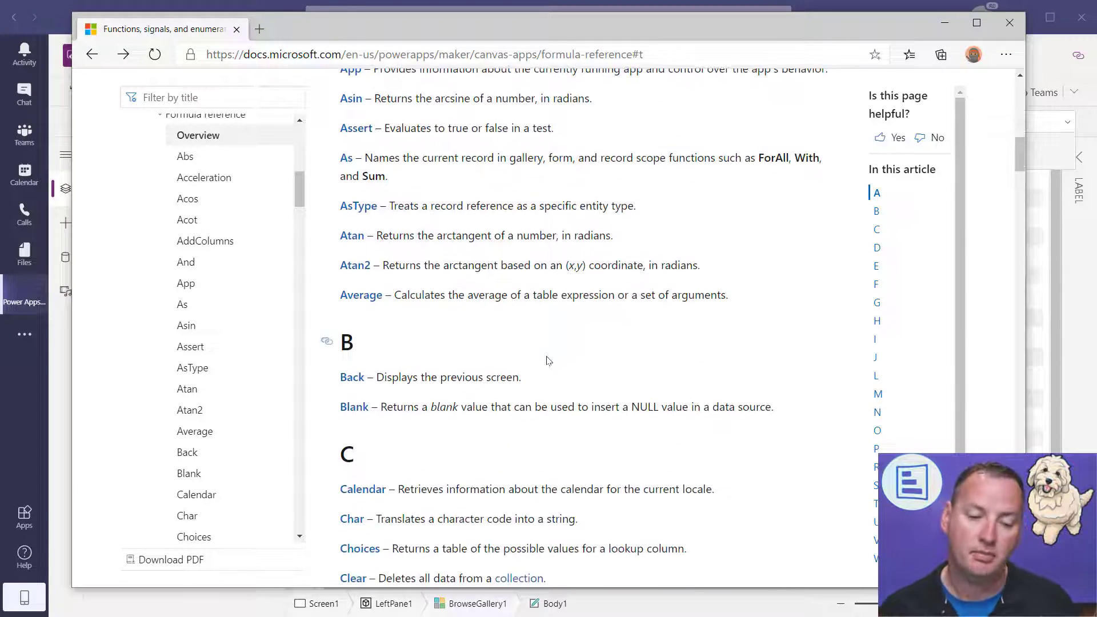
scroll(549, 360, "down", 4)
scroll(562, 349, "down", 2)
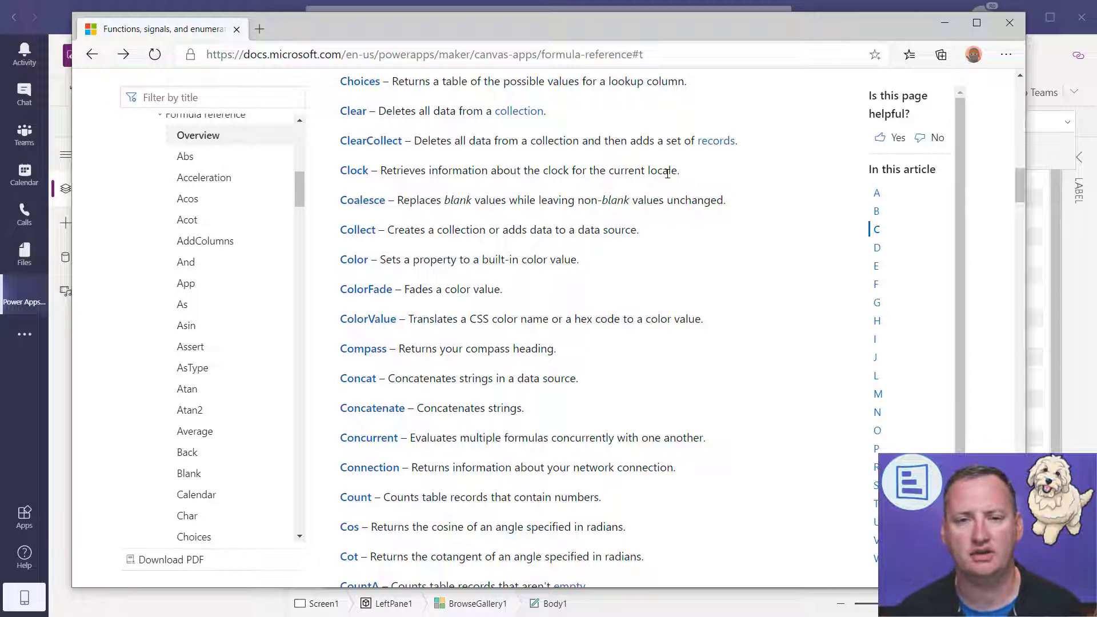
scroll(663, 312, "down", 7)
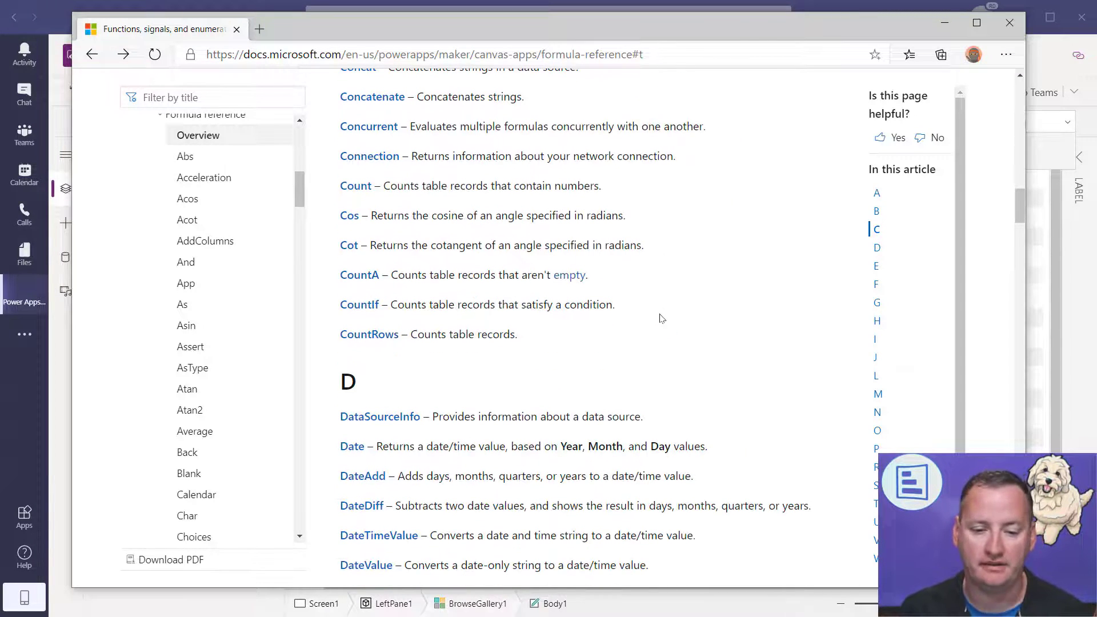
scroll(655, 313, "down", 2)
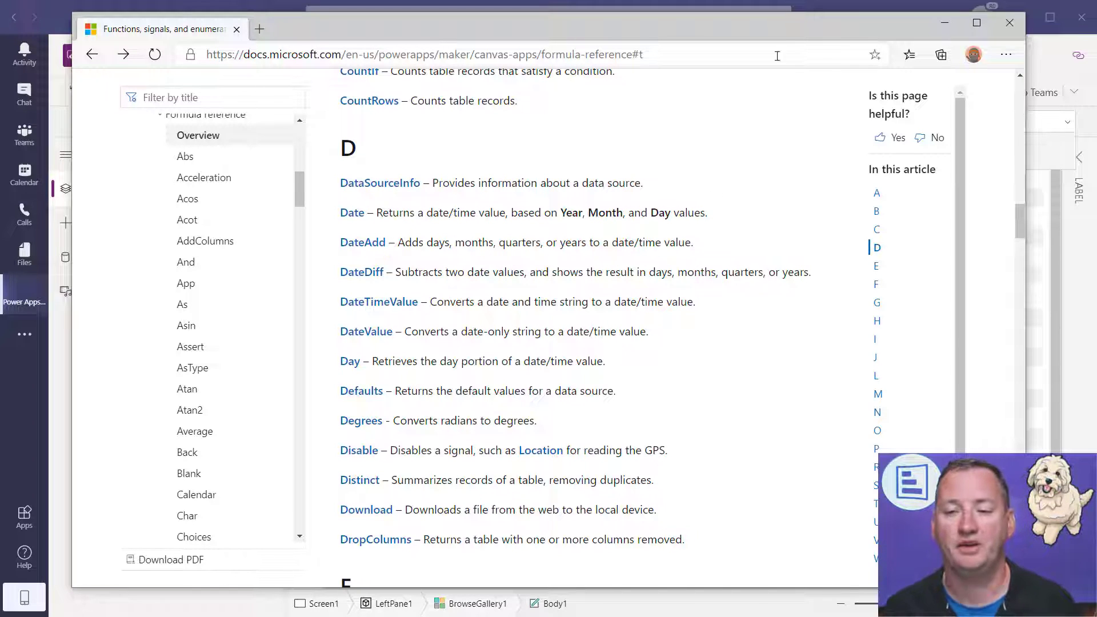
- Minimize Edge and select the Subtitle1 favourite-colour label in BrowseGallery1
left_click(946, 24)
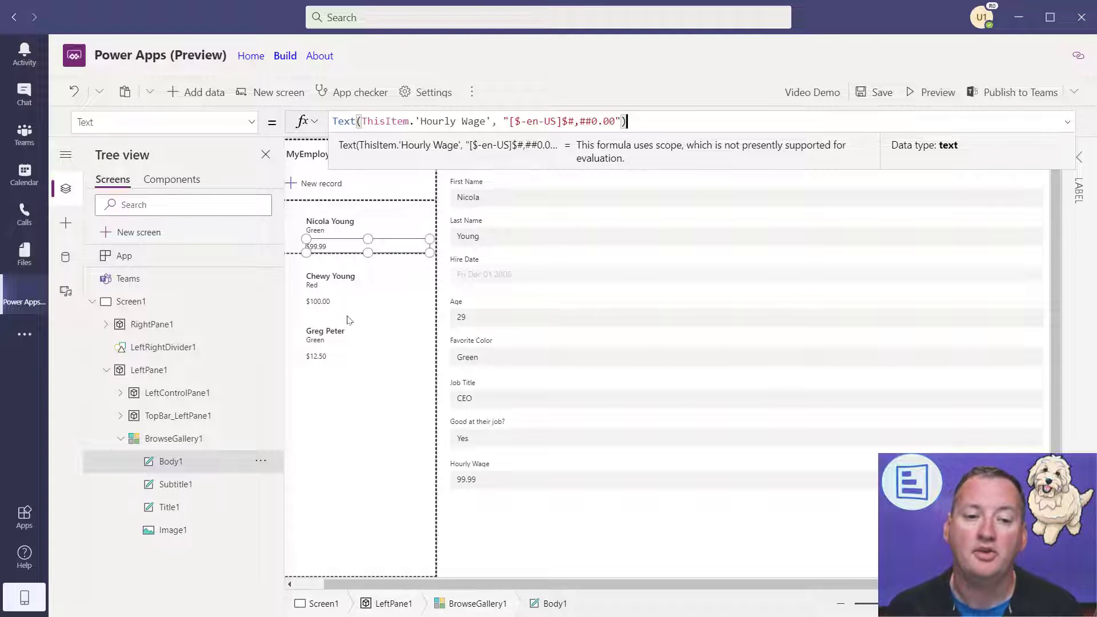
left_click_drag(354, 581, 336, 581)
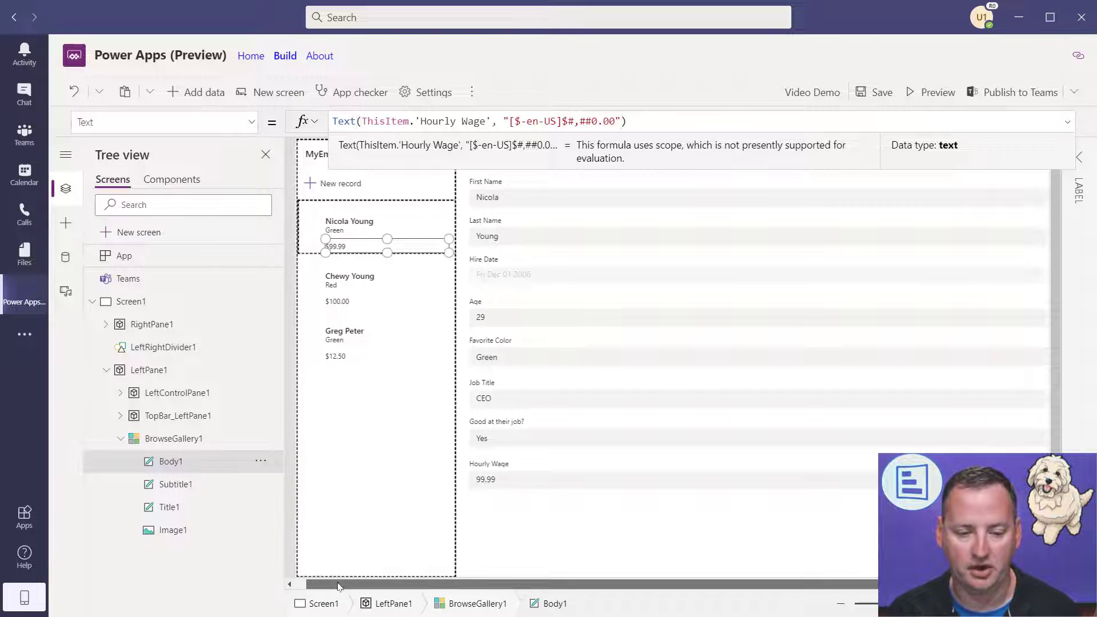
left_click(343, 230)
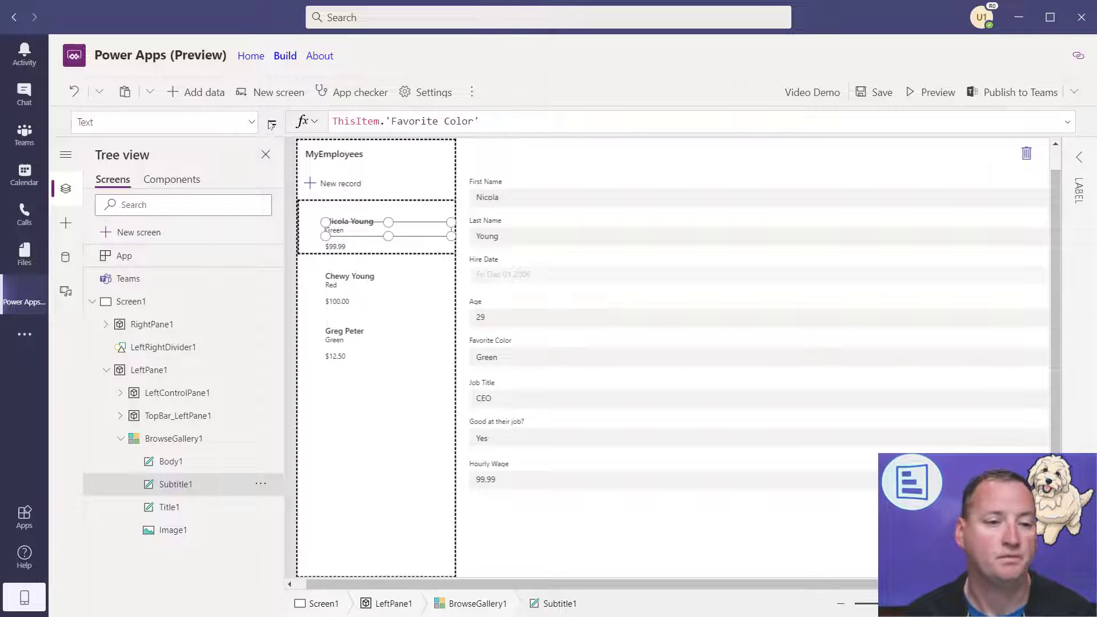
- Set the favourite-colour label's Color property to Red
left_click(252, 125)
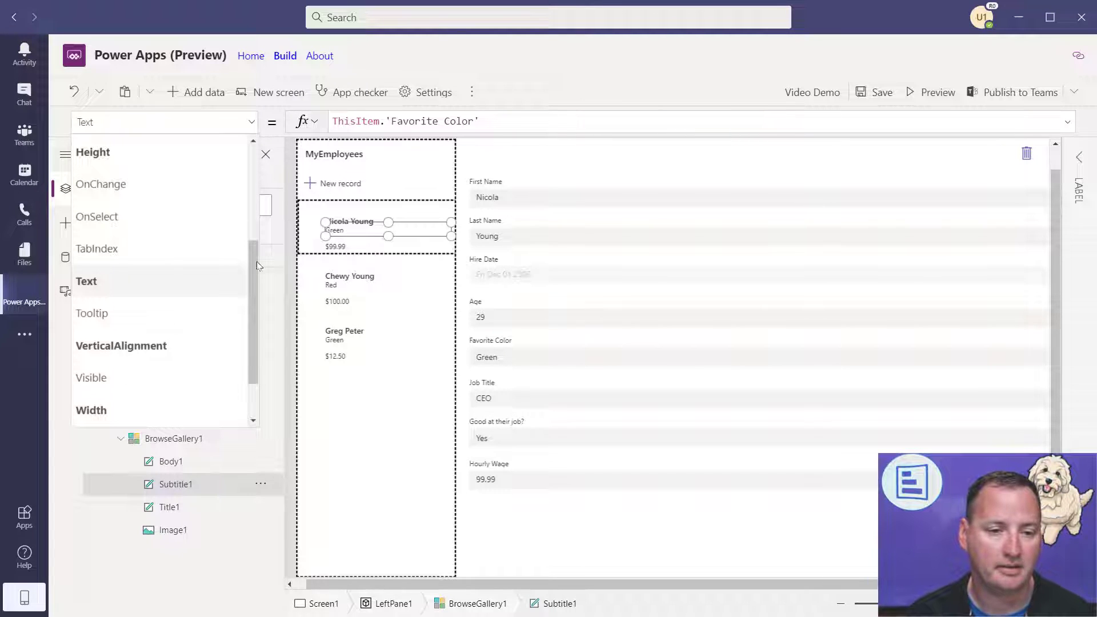
left_click_drag(256, 280, 255, 173)
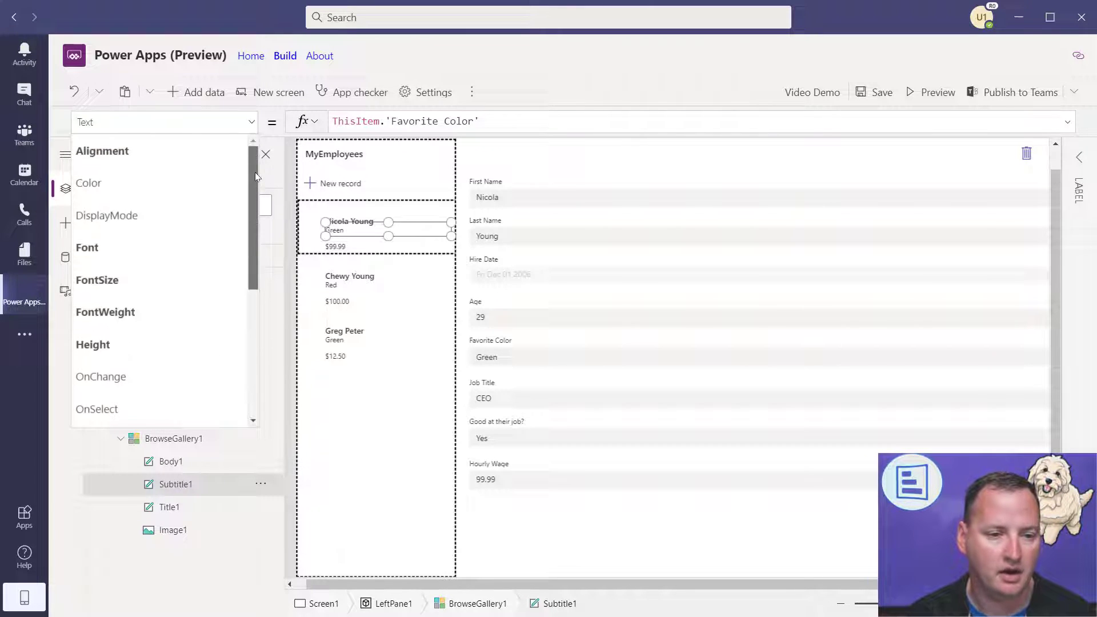
left_click(118, 184)
left_click(372, 119)
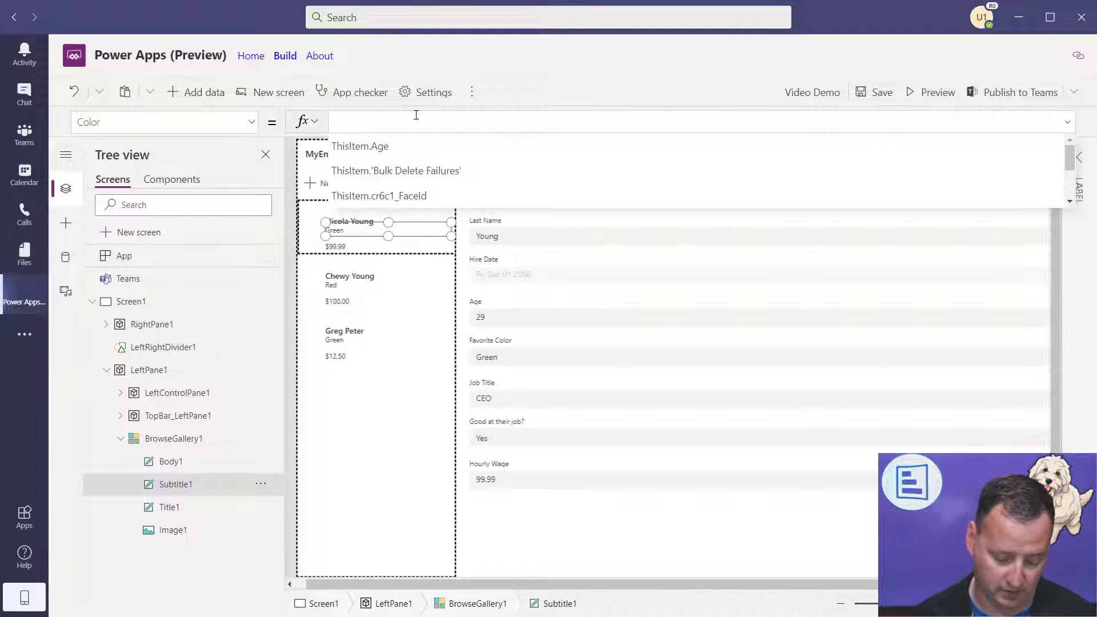
type("Red")
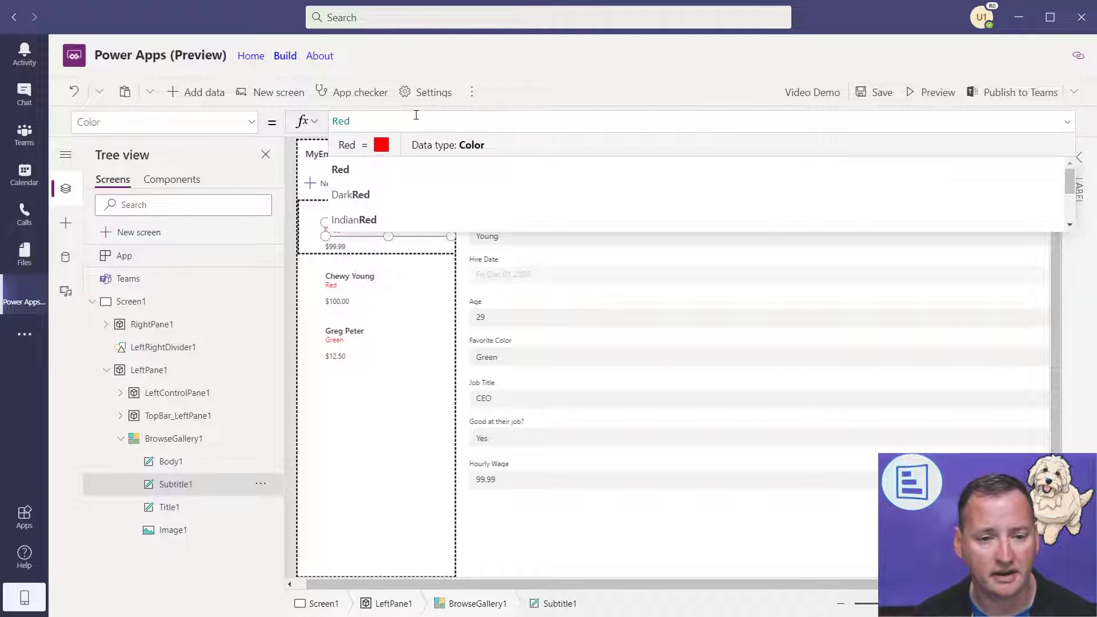
- Replace the Red colour with BlueViolet using autocomplete
left_click_drag(392, 117, 319, 125)
type("blue")
key("Down")
key("Tab")
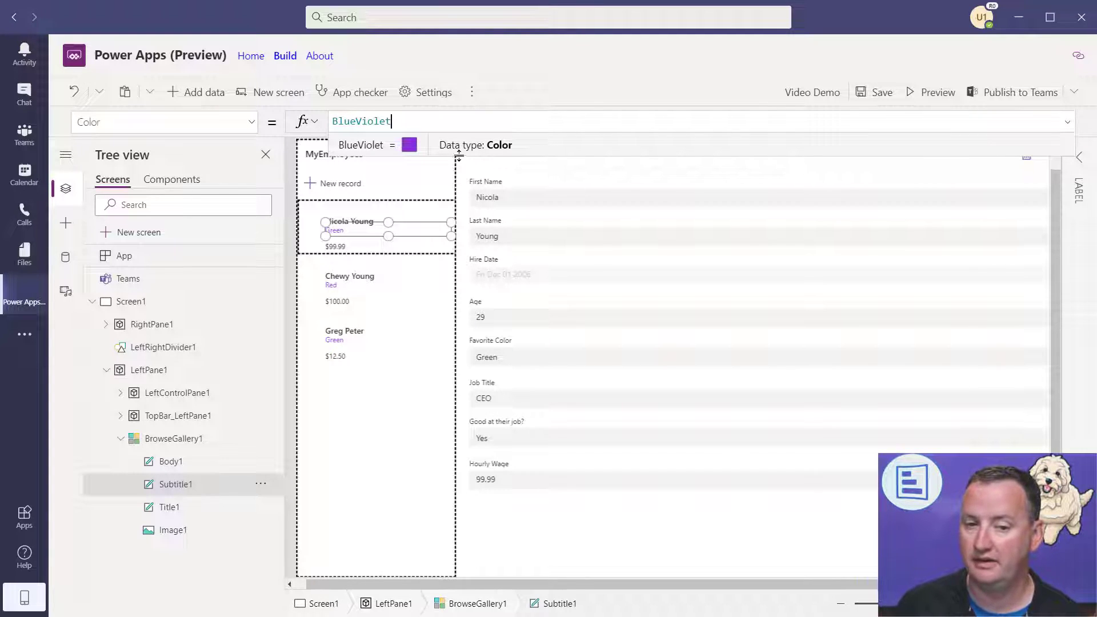
- Select BlueViolet and begin replacing it with an RGBA(169… colour formula
double_click(410, 120)
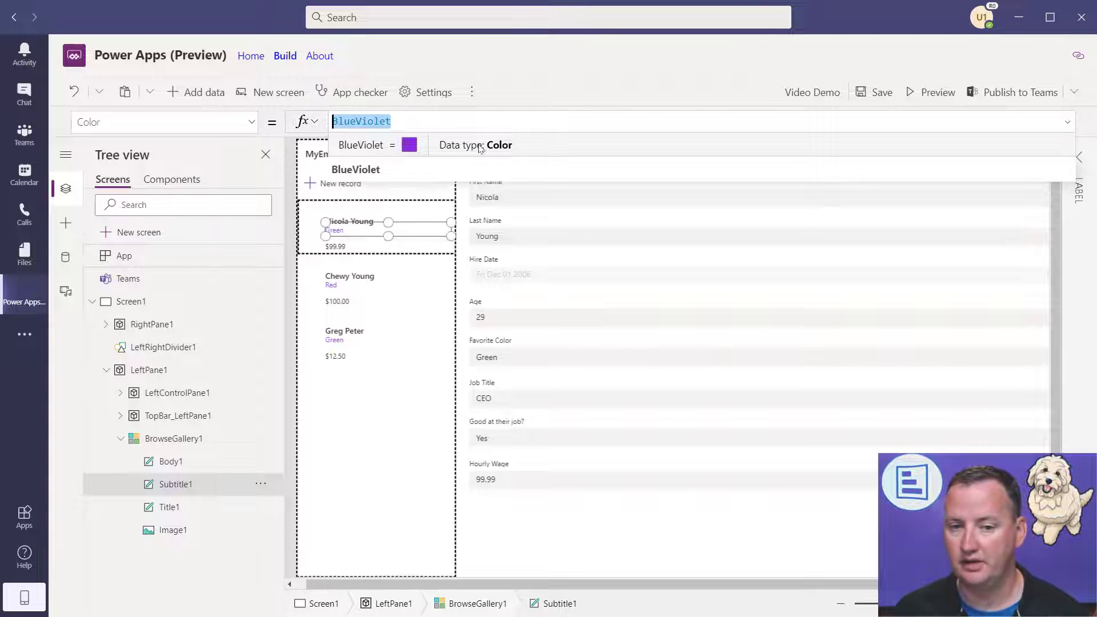
left_click(438, 119)
double_click(437, 119)
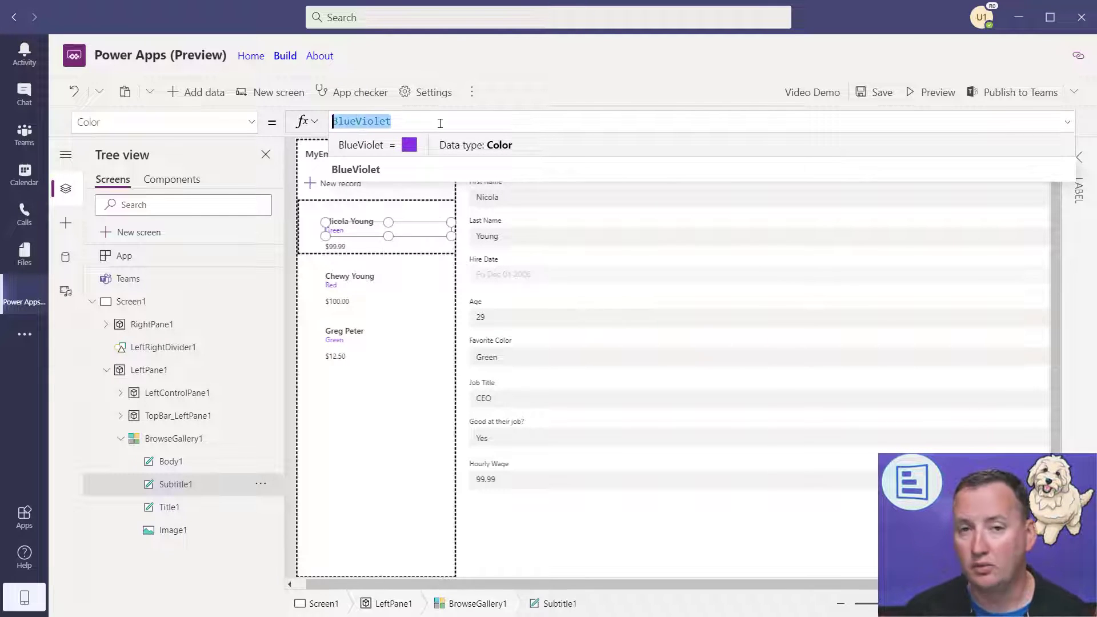
type("RG")
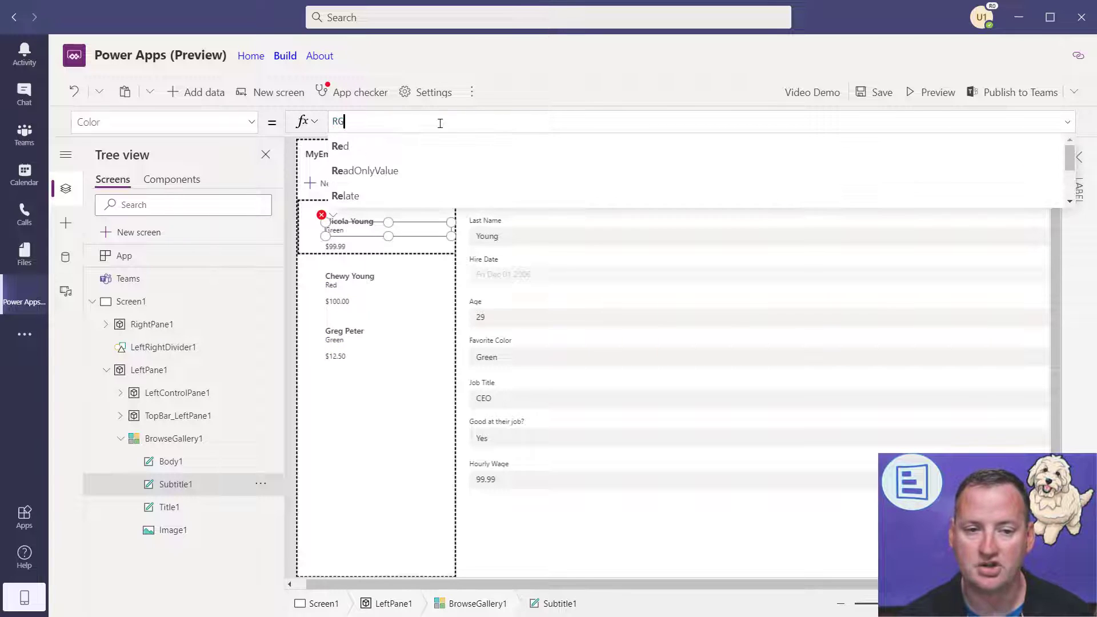
type("BA(169;,1")
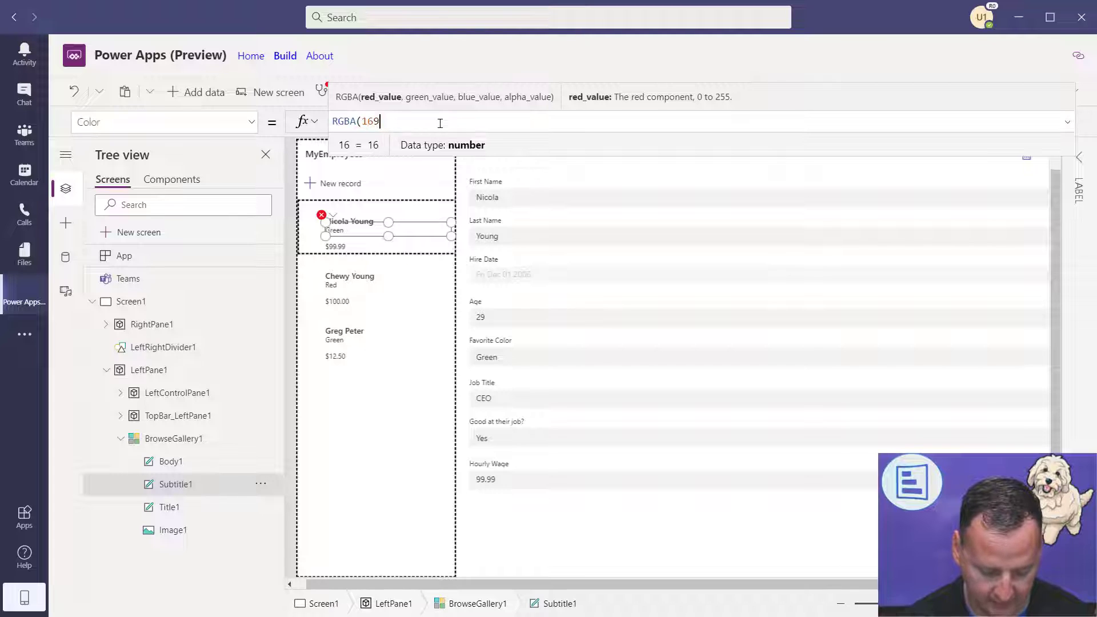
- Fix the typos so the Color formula reads RGBA(169,44,33,.1)
key("BackSpace")
key("BackSpace")
type("5")
key("BackSpace")
key("BackSpace")
type(",44")
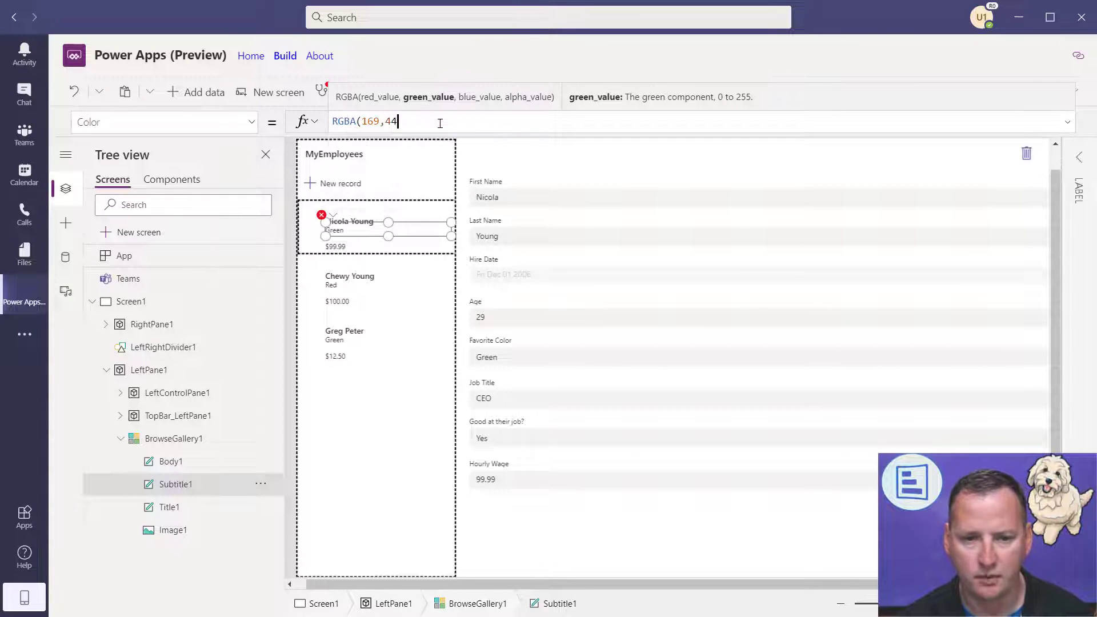
type(",33,.1)")
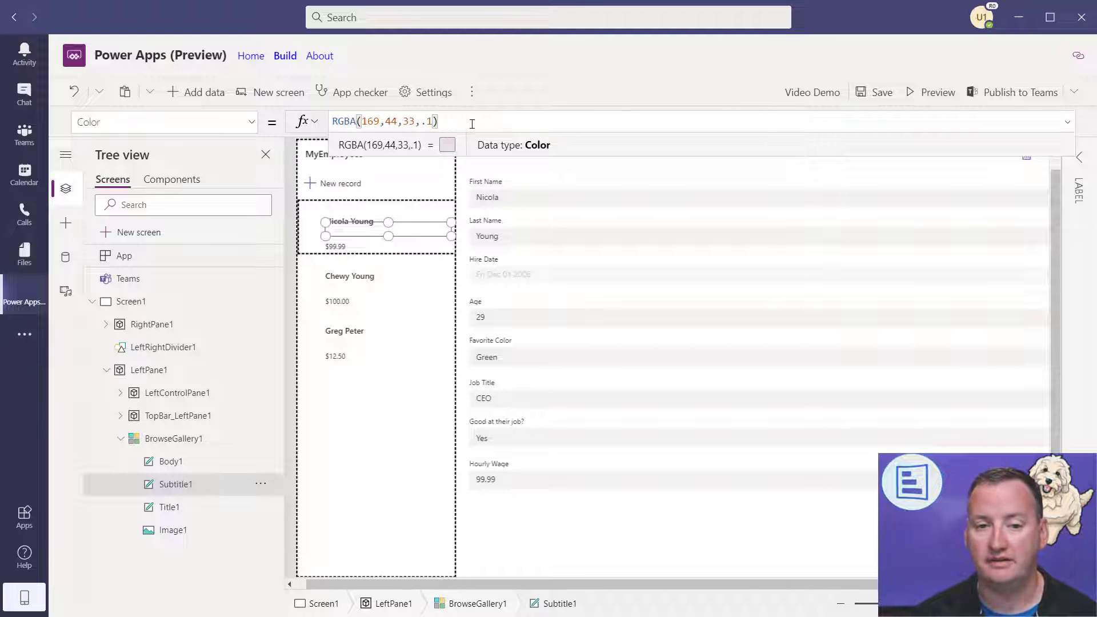
- Replace it with ColorValue("#f23343"), then start retyping the formula as ThisItem.fav
left_click_drag(439, 121, 295, 122)
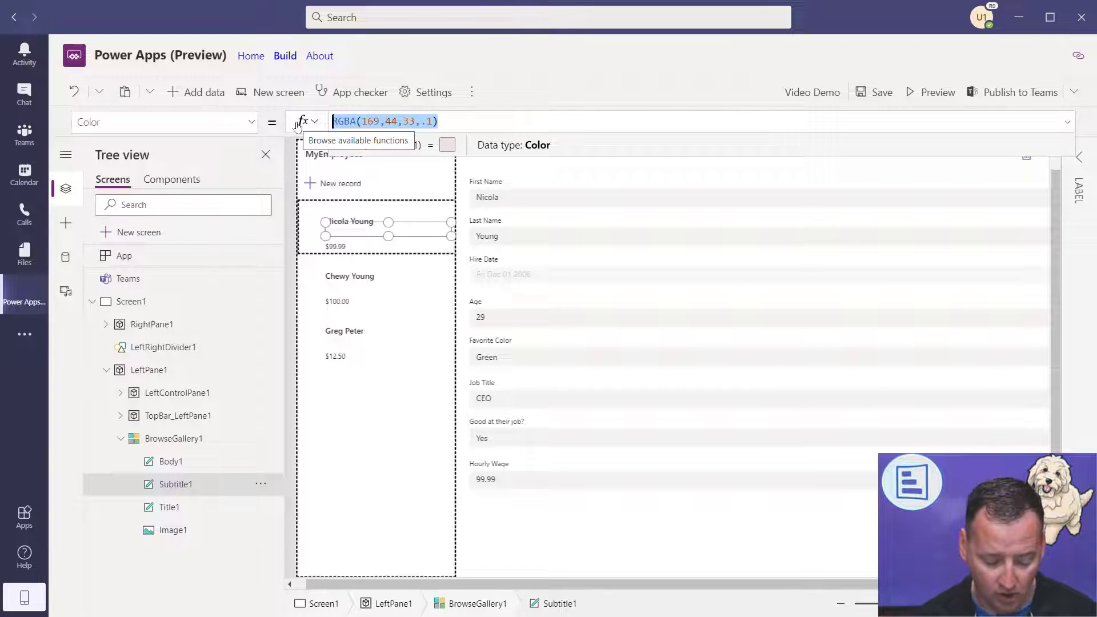
type("Col")
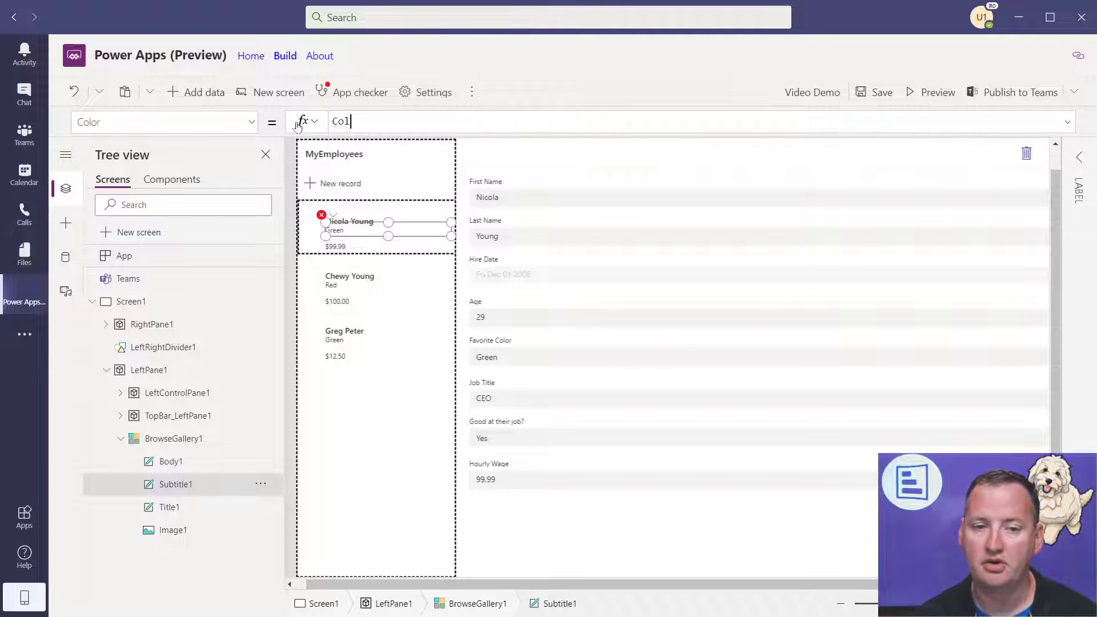
type("orValue(")
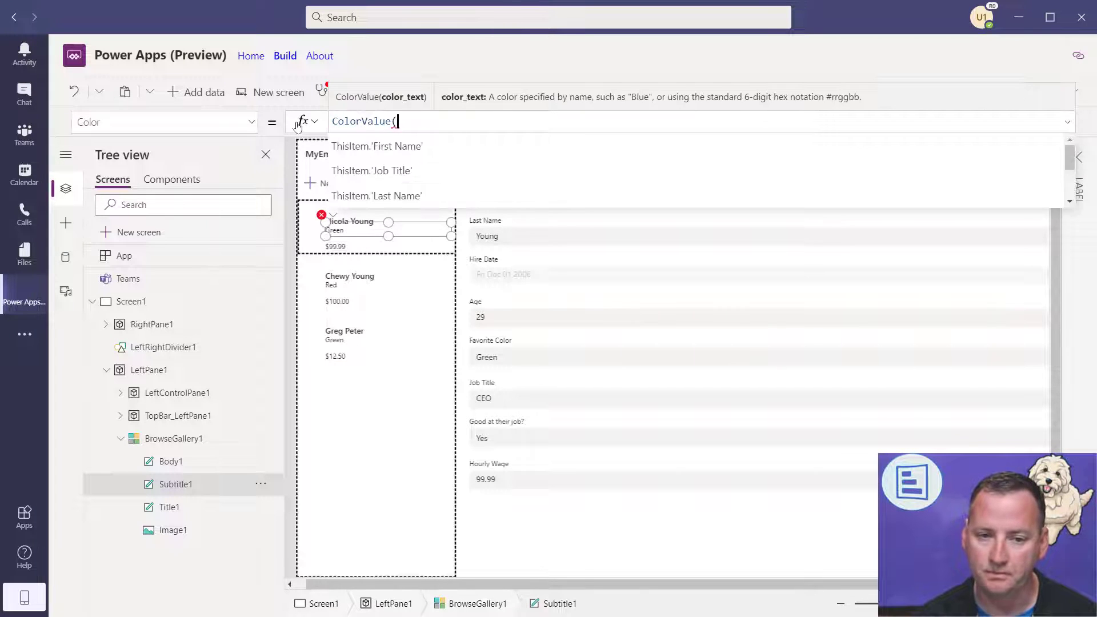
type("\"#")
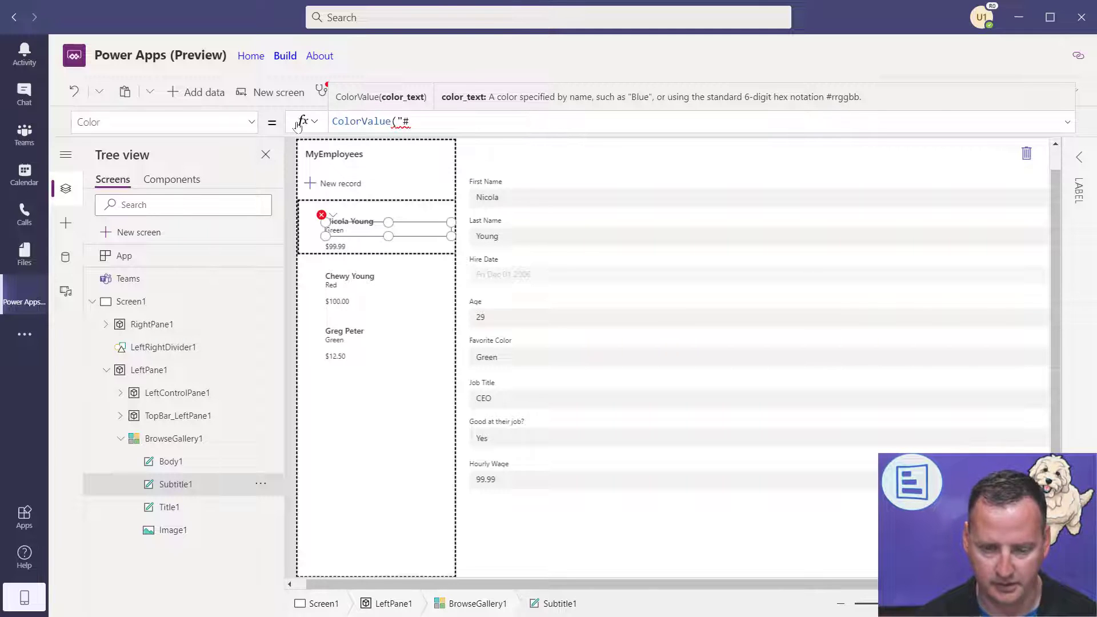
type("f23343\")")
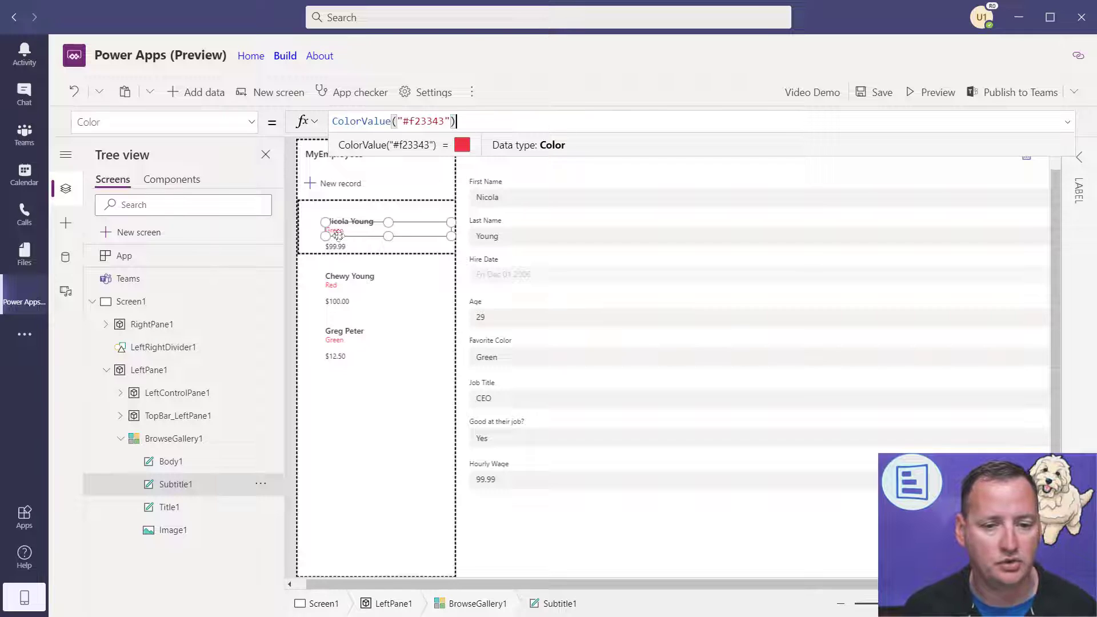
key("ctrl+a")
type("thisItem.fav")
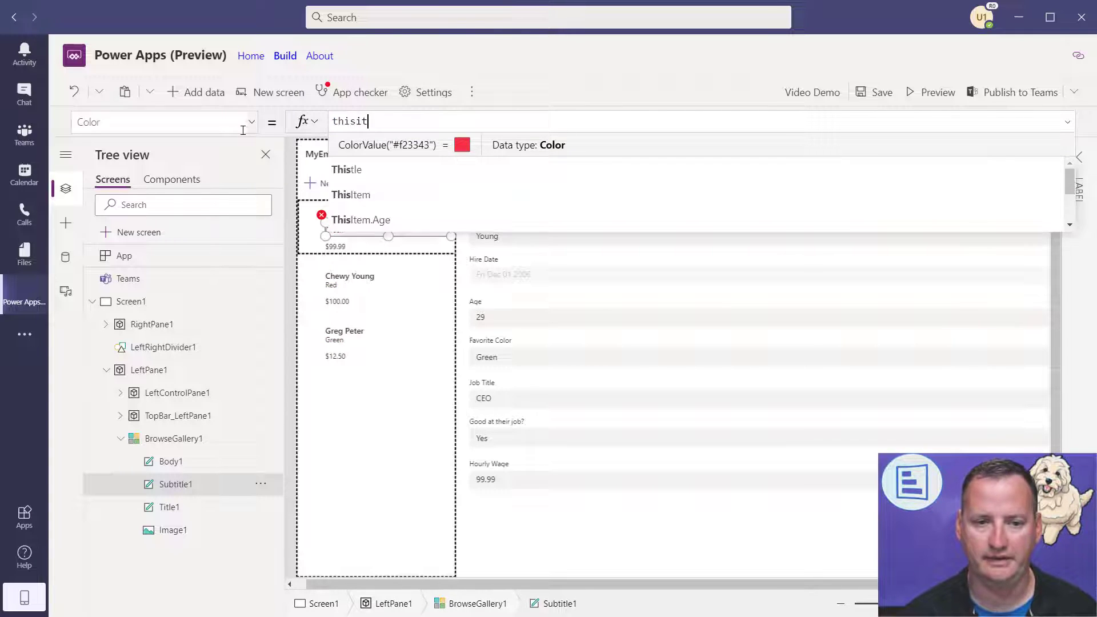
- Set Subtitle1's Color to ColorValue(Text(ThisItem.'Favorite Color')) and run the app in preview
key("Tab")
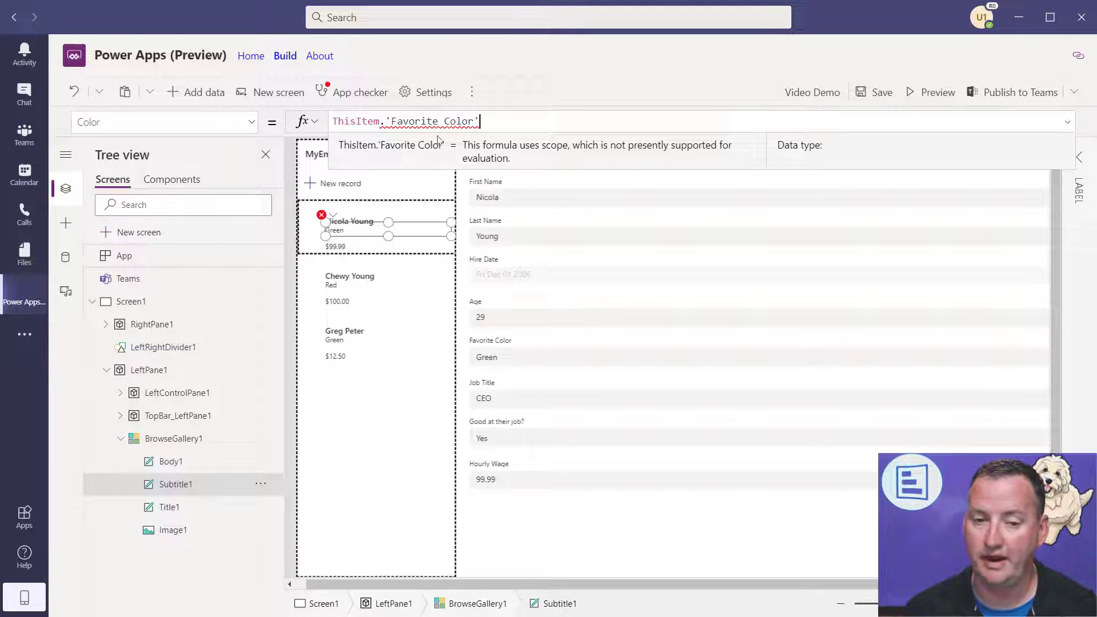
mouse_move(445, 123)
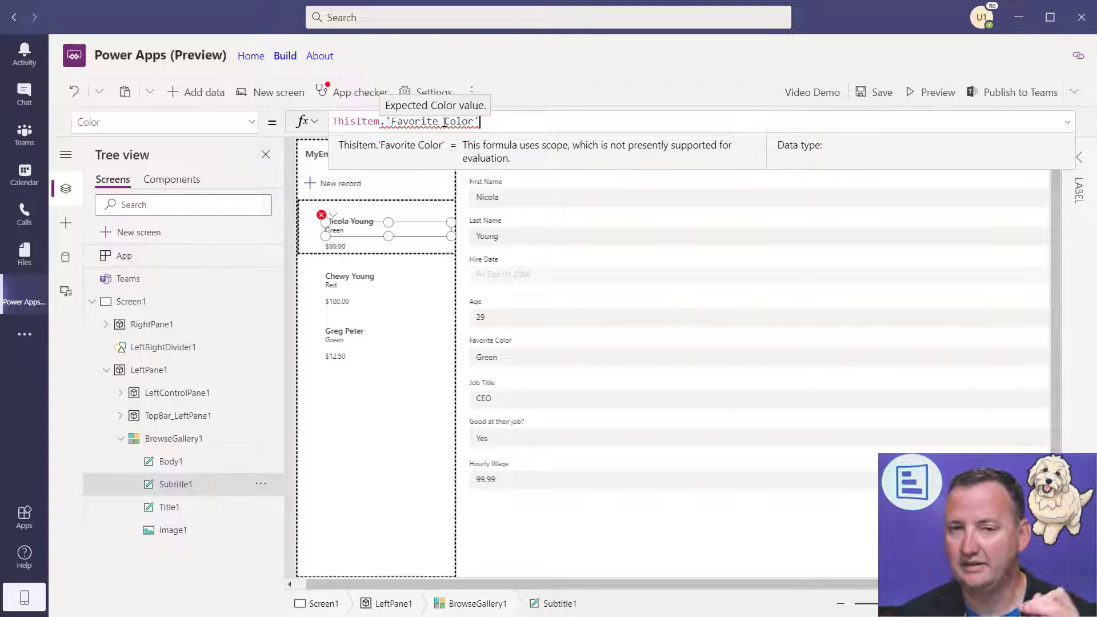
left_click(519, 121)
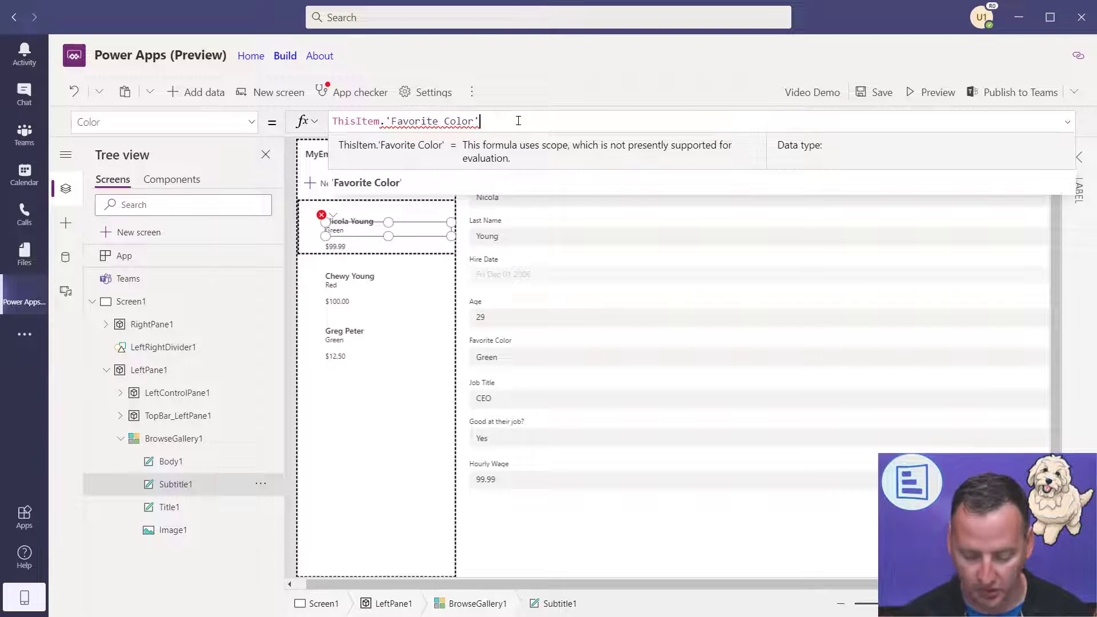
key("Home")
type("Text(")
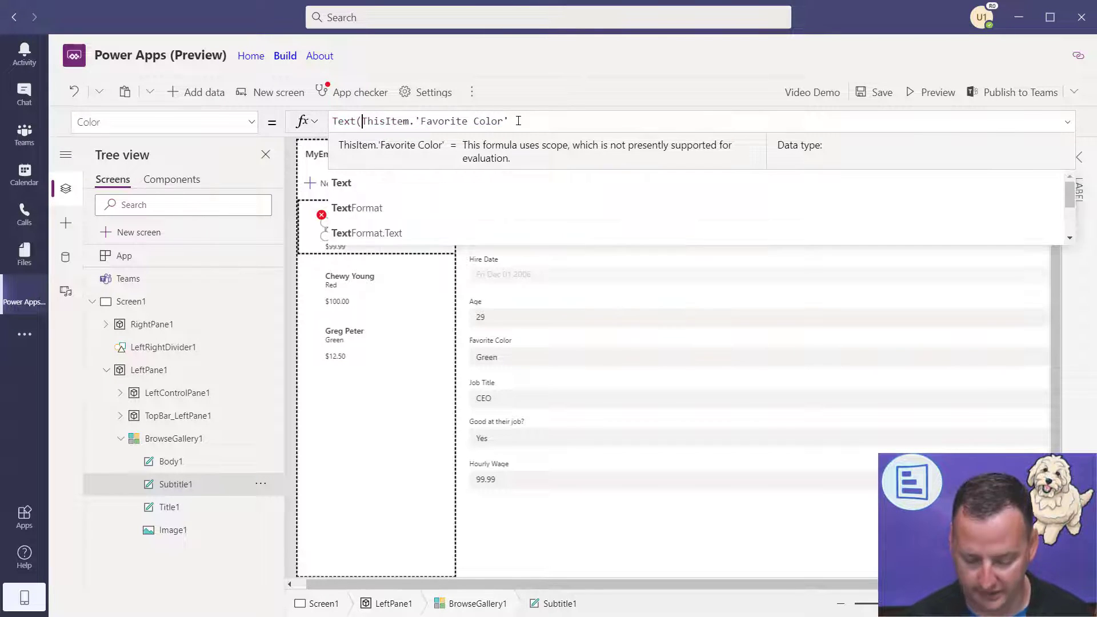
key("End")
type(")")
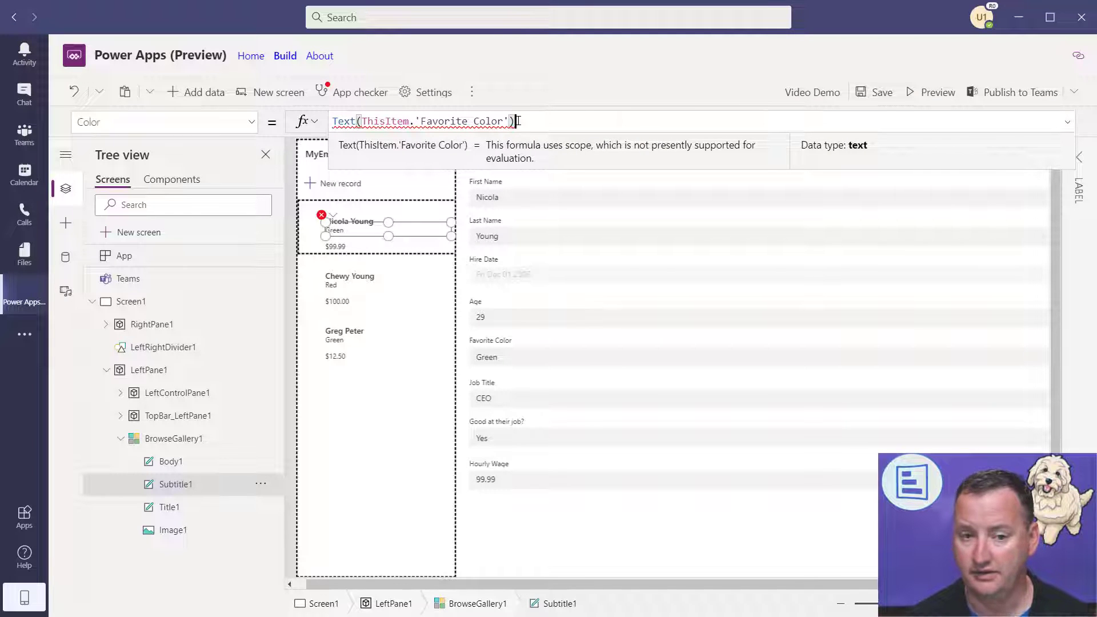
type("Color")
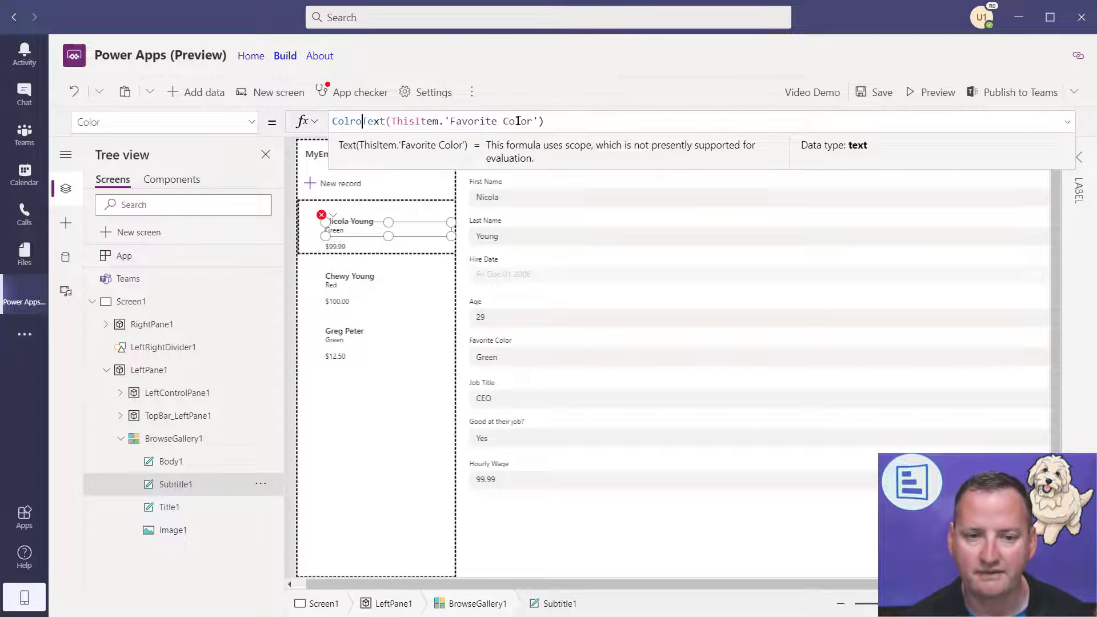
type("V")
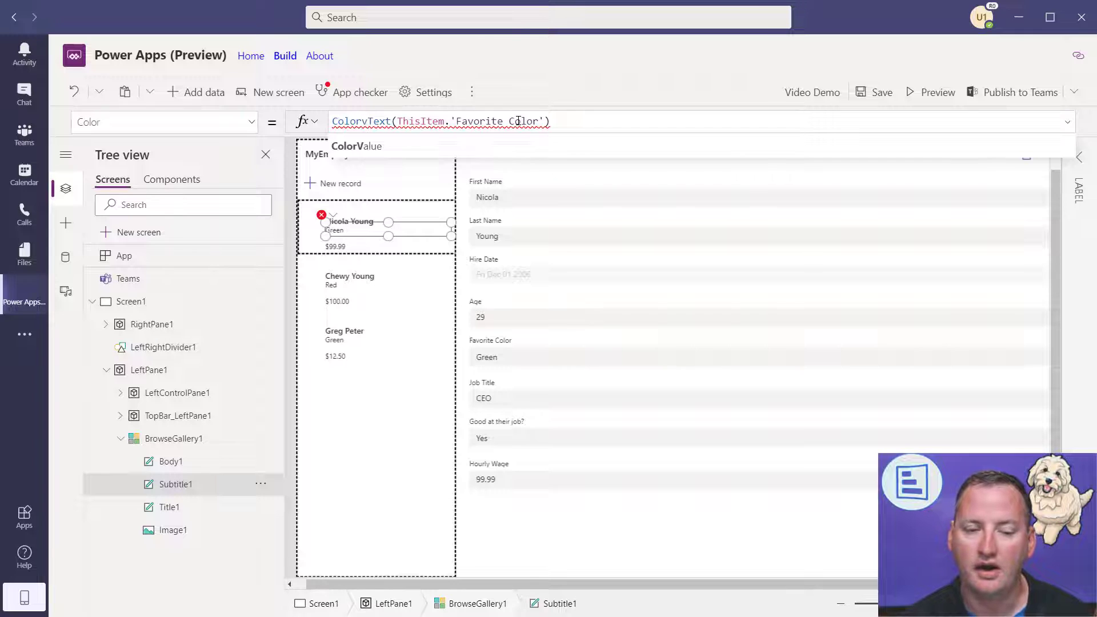
type("alue(")
key("End")
type(")")
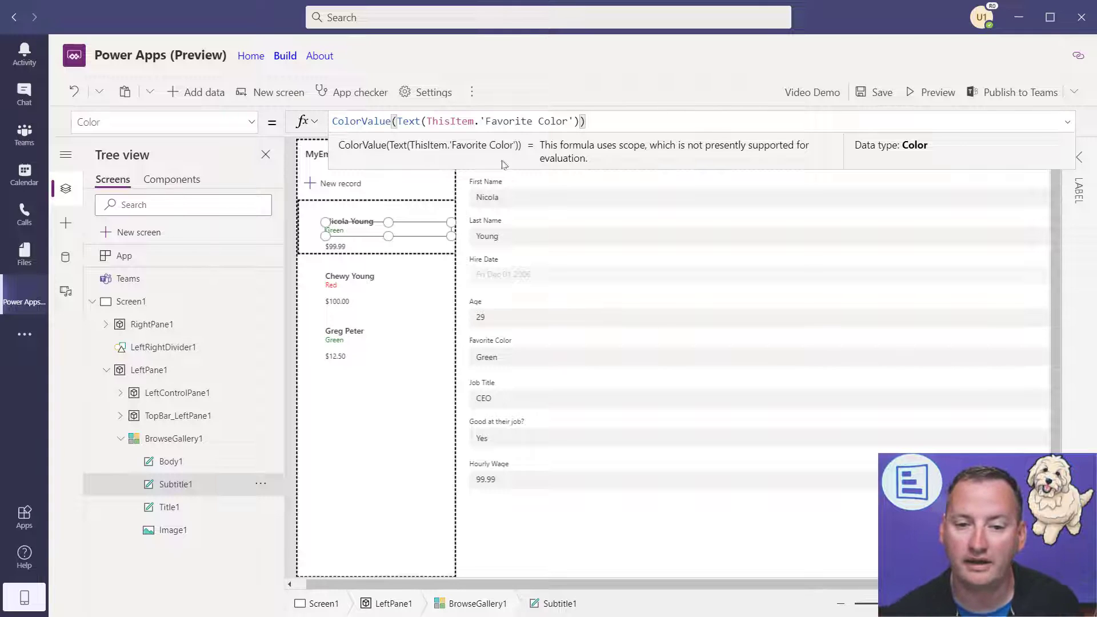
left_click(932, 92)
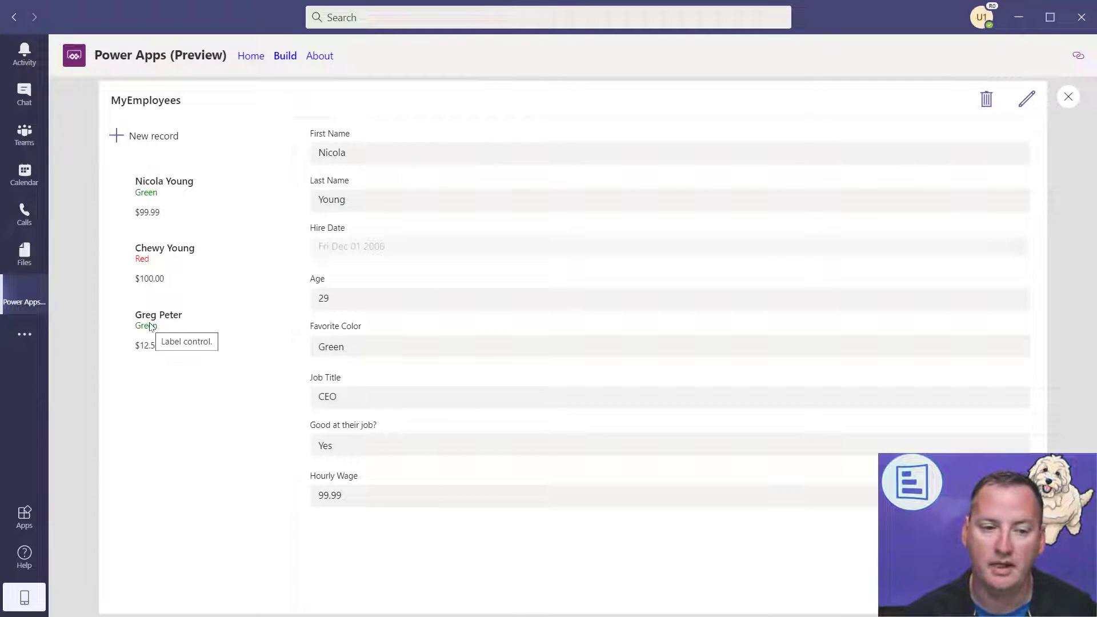
- In preview, change the third employee's Favorite Color to Yellow, save, and close preview
left_click(188, 347)
left_click(1027, 99)
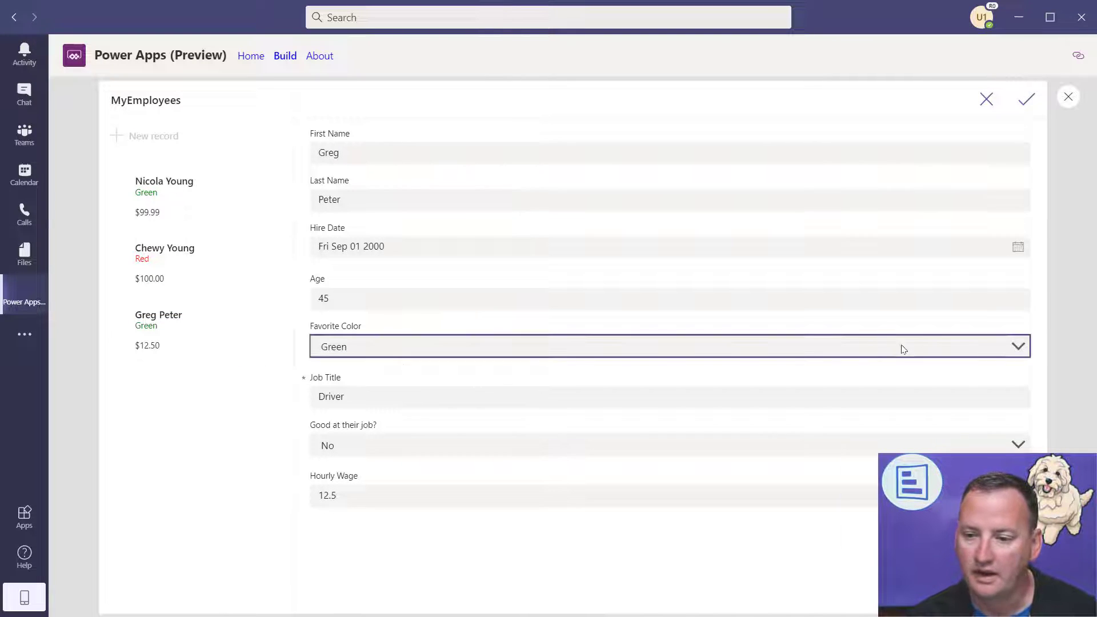
left_click(977, 345)
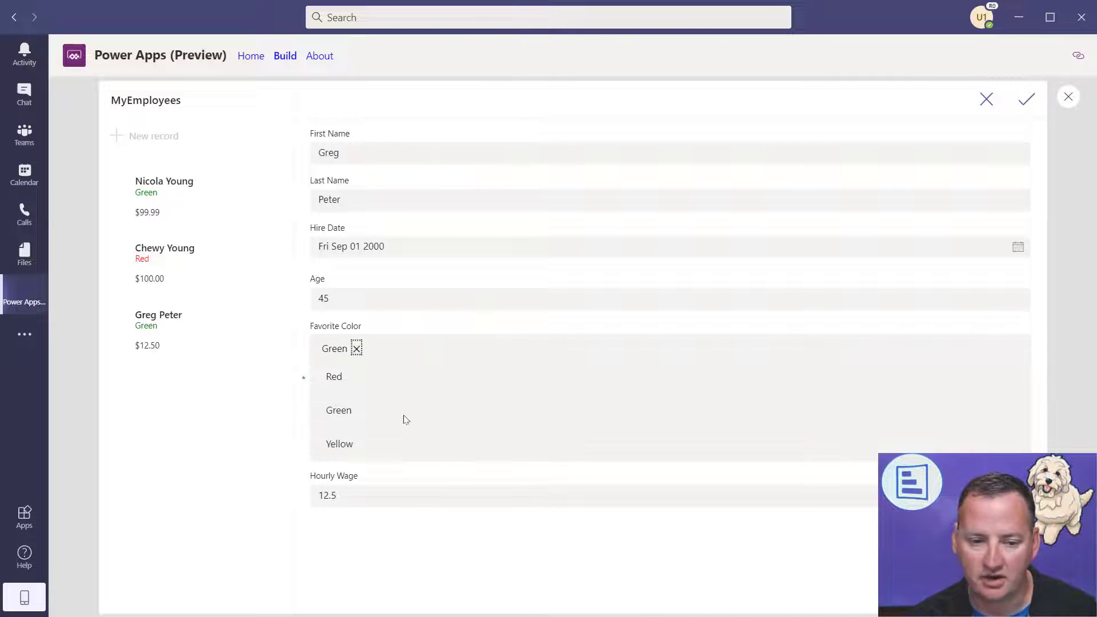
left_click(349, 448)
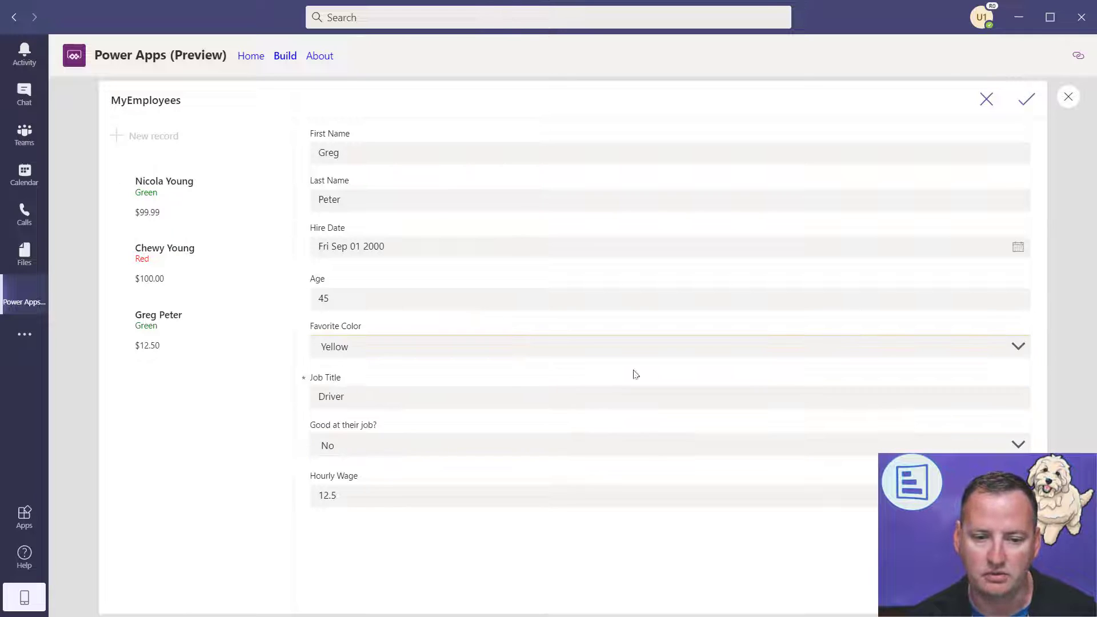
left_click(1027, 101)
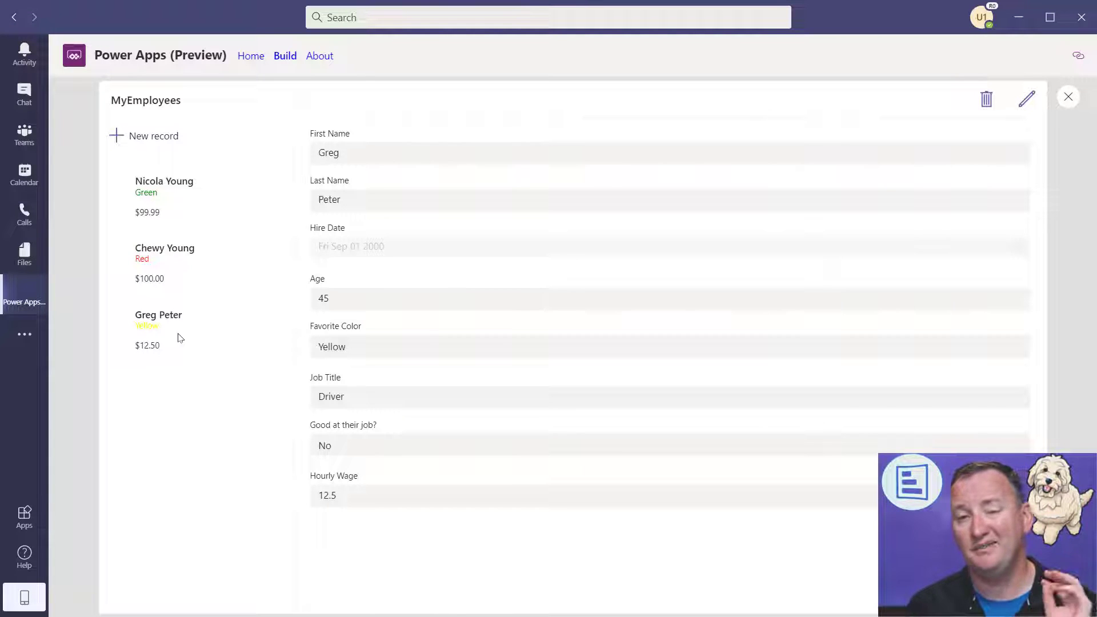
left_click(1068, 97)
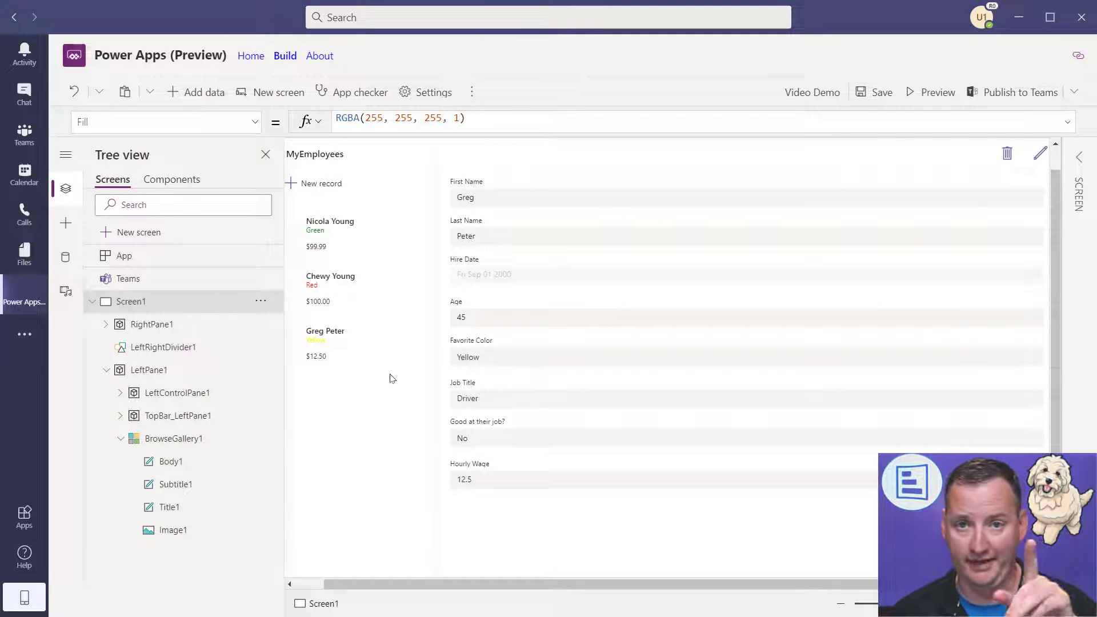
- Select the gallery's Subtitle1 favourite-colour label and open its property dropdown
left_click(399, 232)
left_click(393, 246)
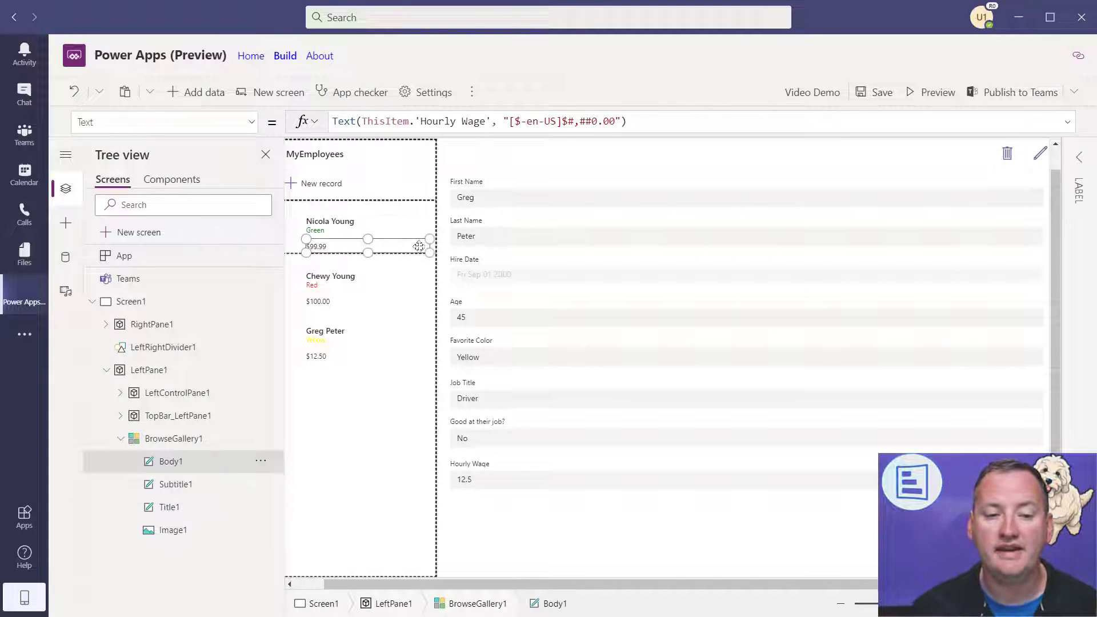
left_click(291, 252)
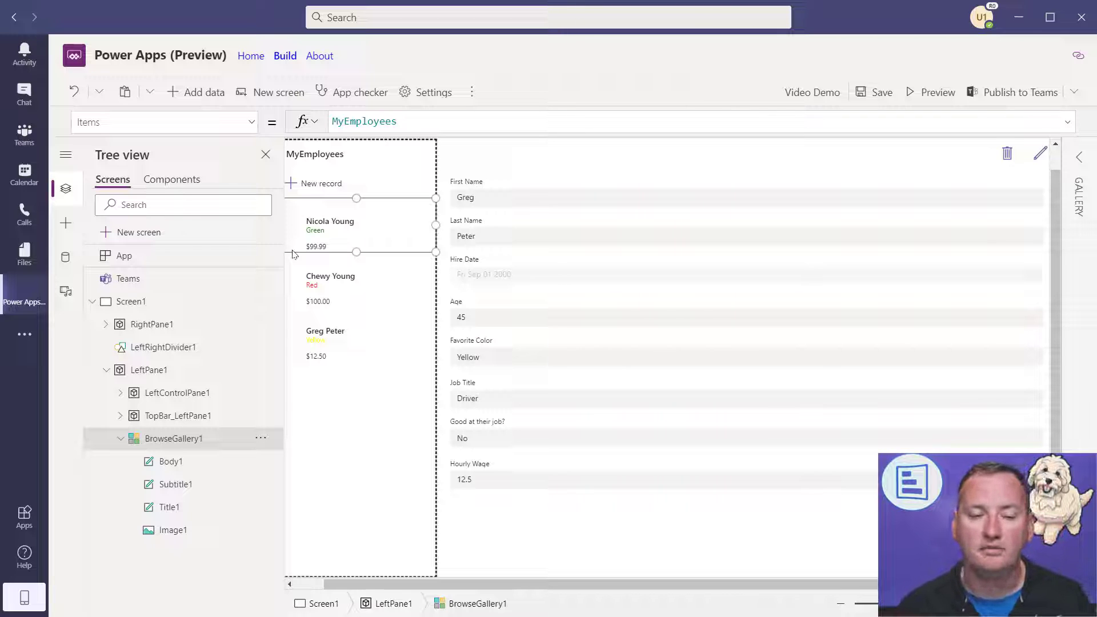
left_click(323, 230)
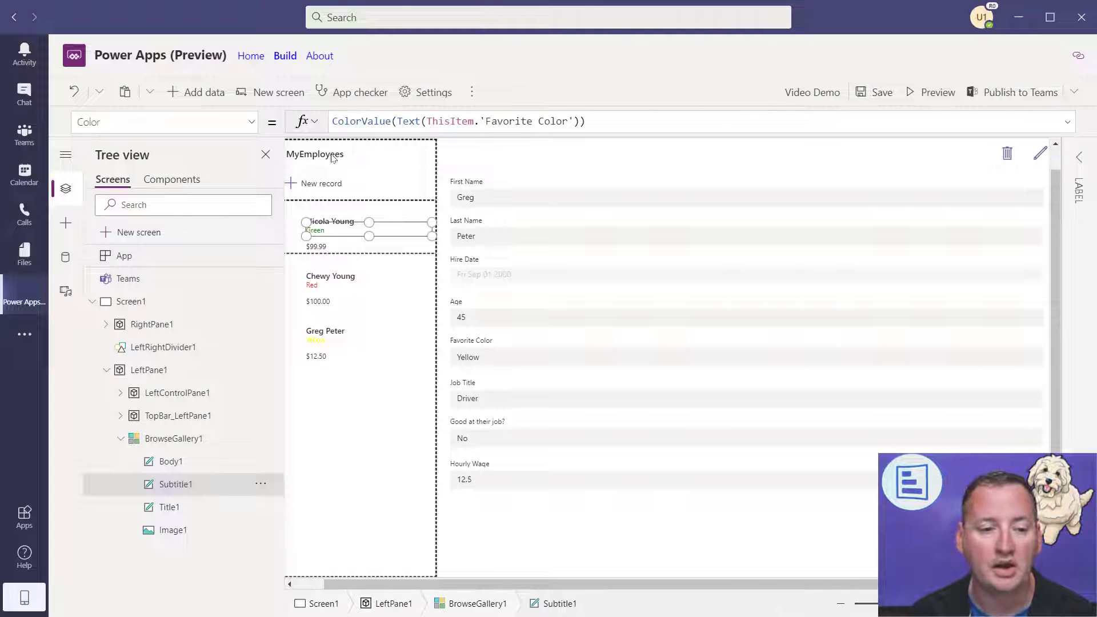
left_click(252, 121)
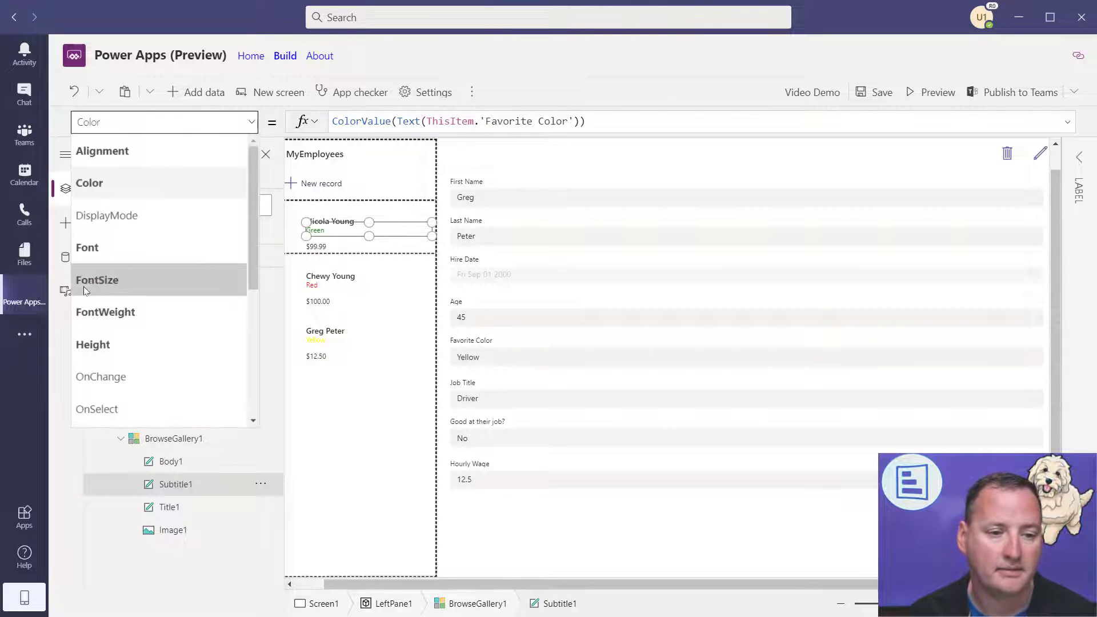
- Switch to FontSize, try 15 and then 5*3, and make the label slightly taller
left_click(103, 280)
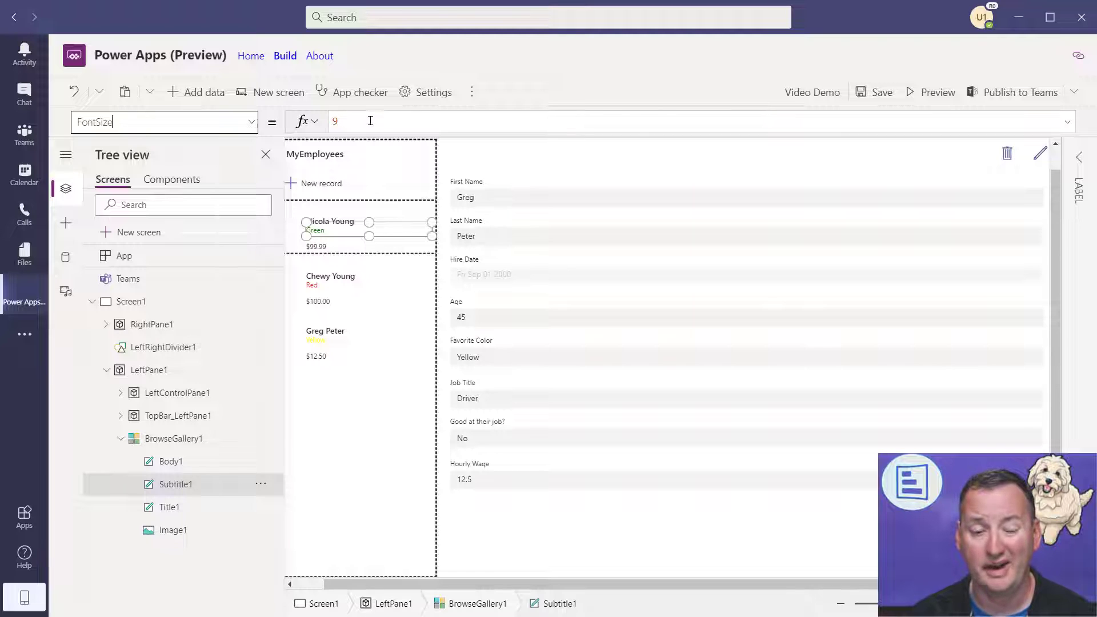
double_click(334, 121)
type("15")
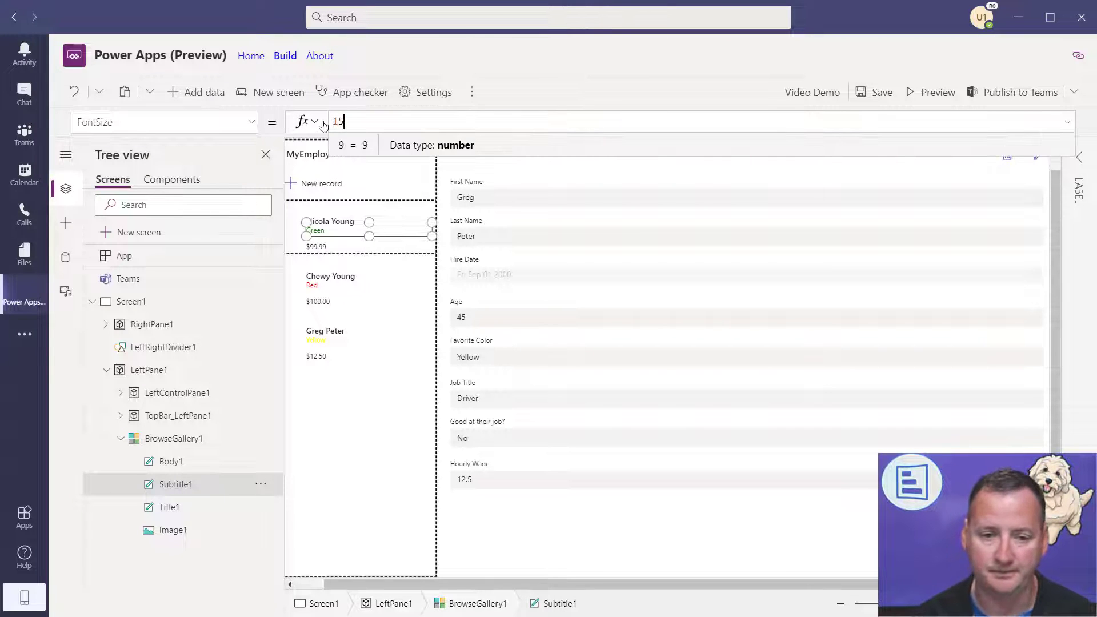
left_click_drag(368, 236, 369, 239)
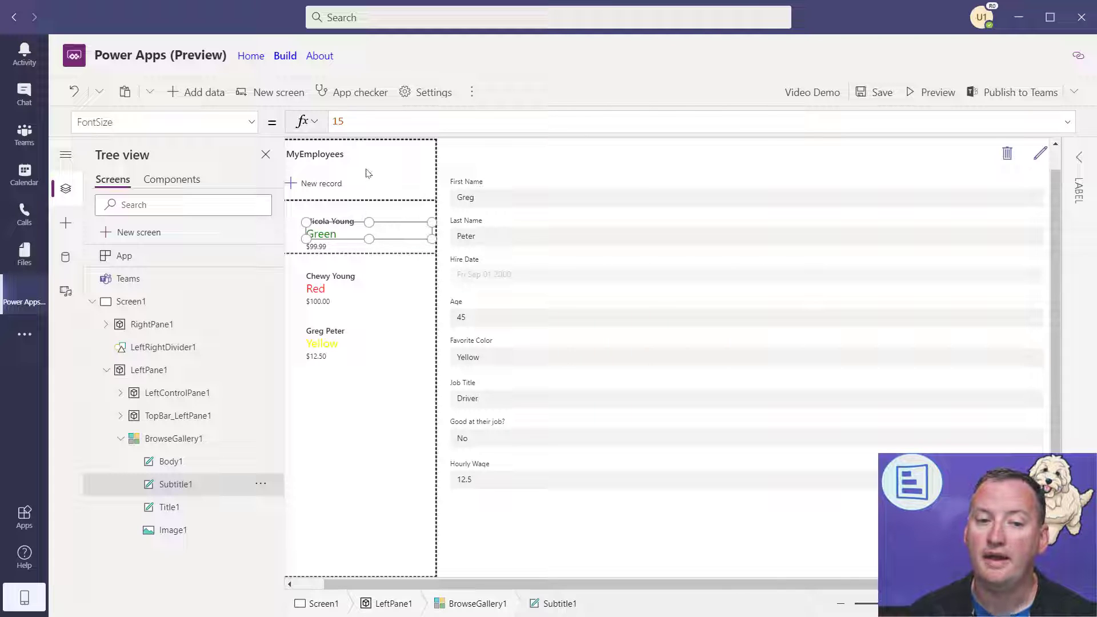
left_click(397, 118)
key("BackSpace")
key("BackSpace")
type("5*3")
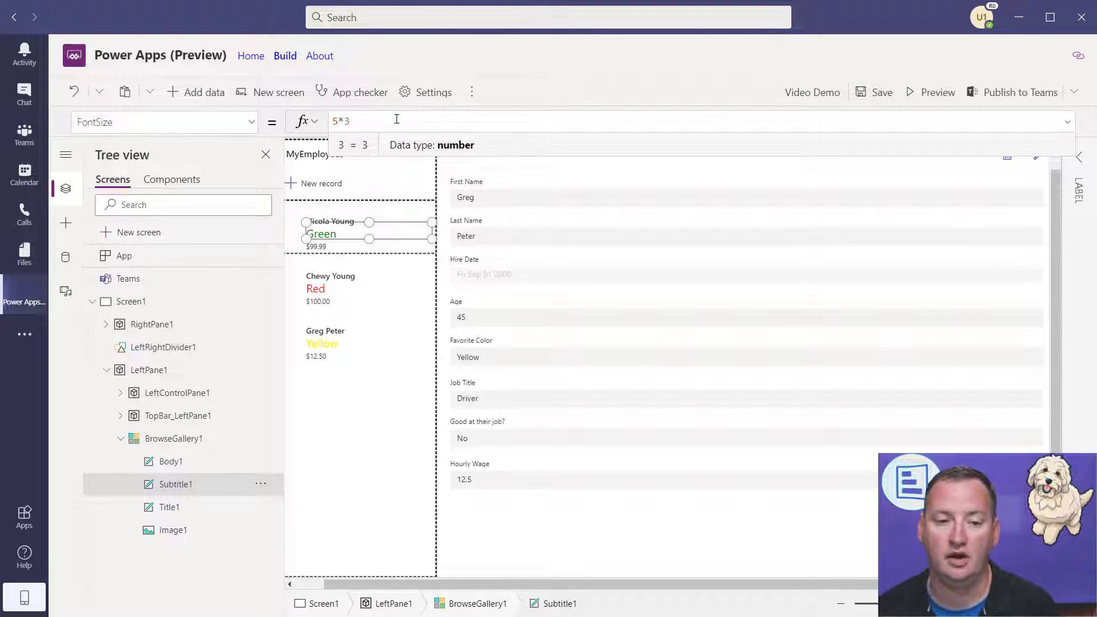
- Try ThisItem.Age/4 as the font size, then settle on 12 and resize the label to fit
left_click_drag(394, 120, 301, 121)
type("thisItem.Age")
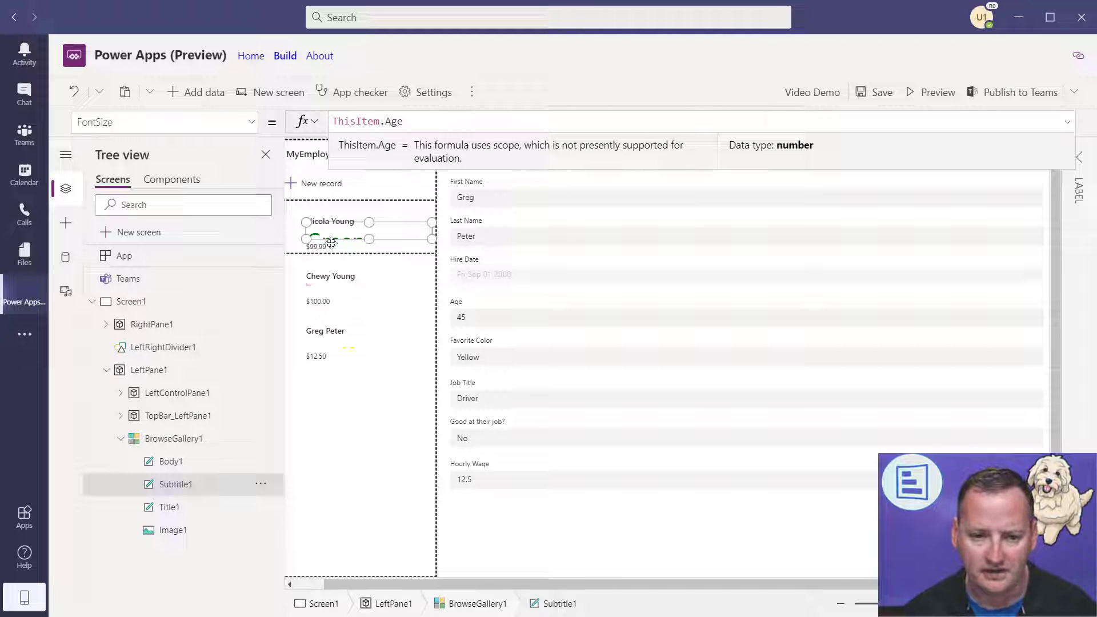
left_click_drag(369, 223, 368, 211)
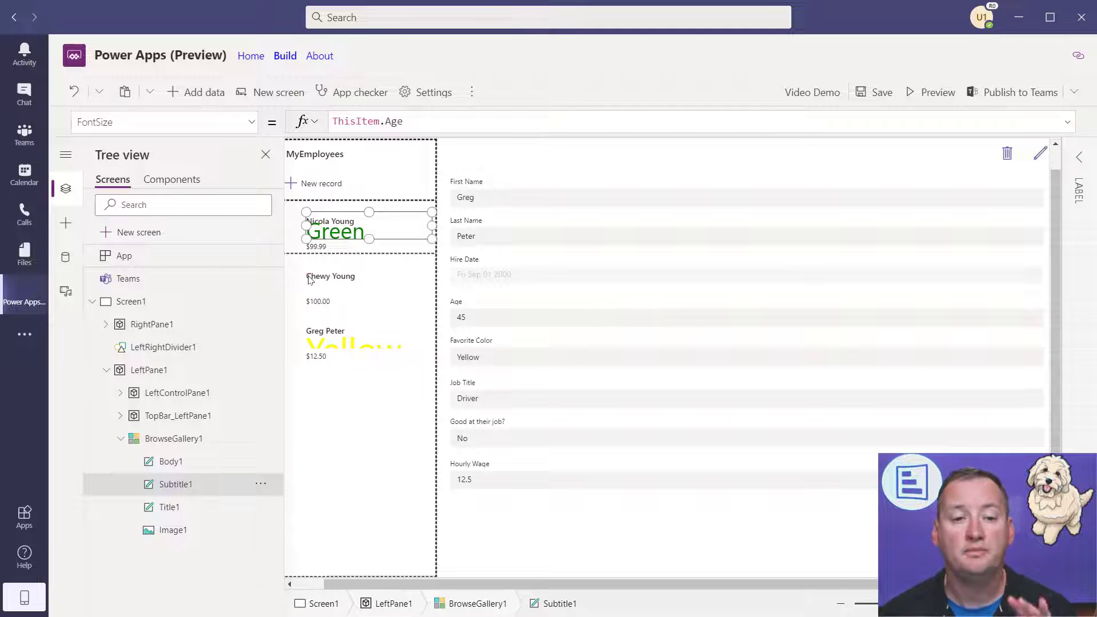
left_click(439, 118)
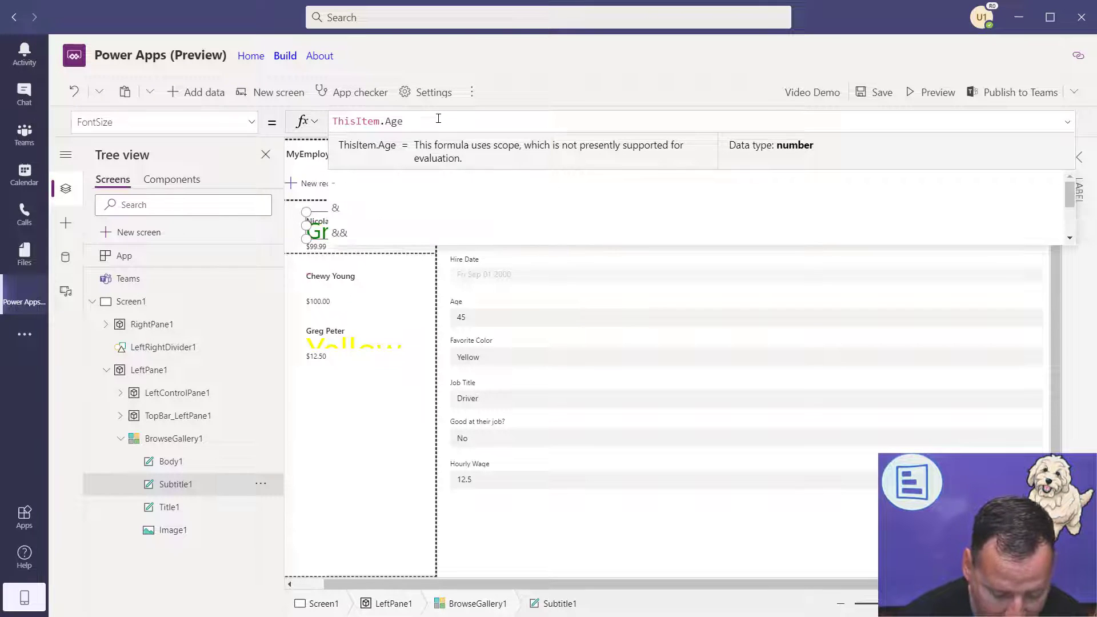
type("4")
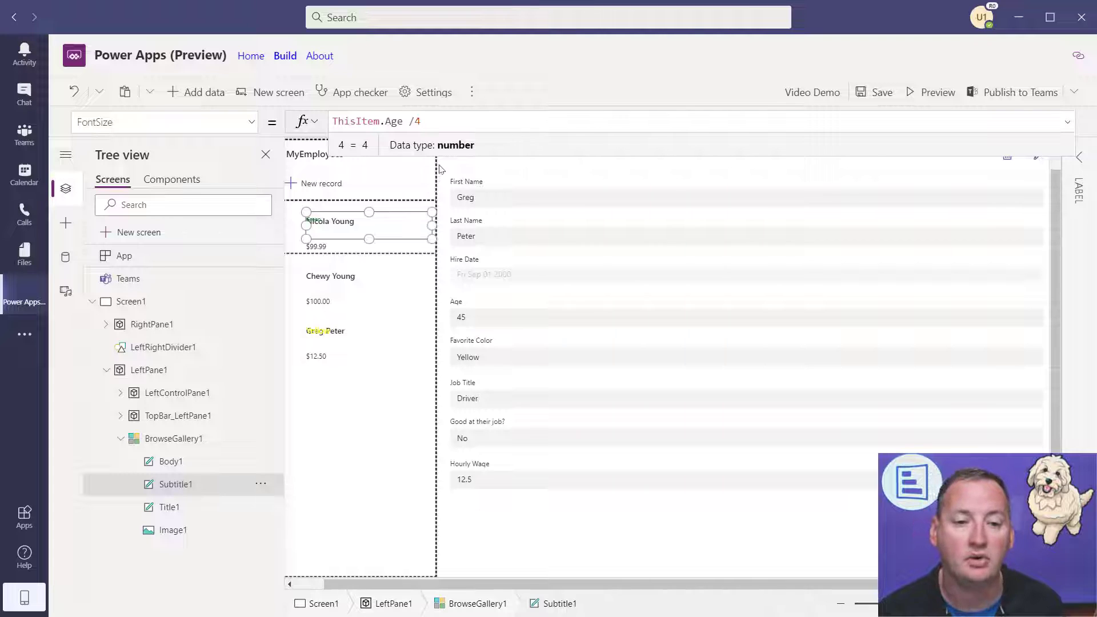
left_click_drag(422, 122, 314, 126)
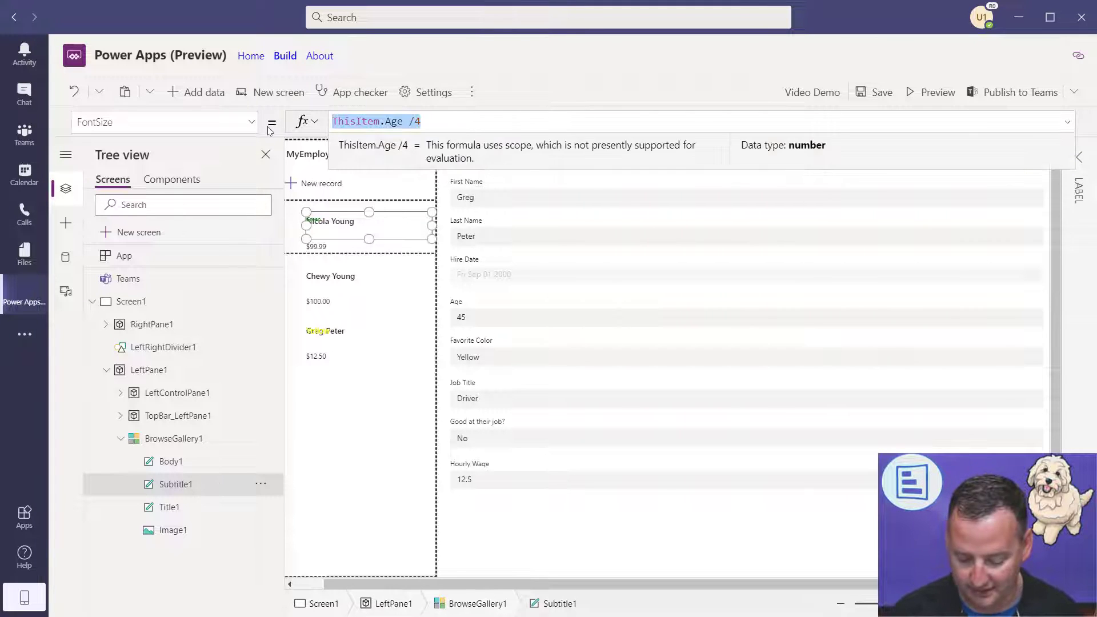
type("12")
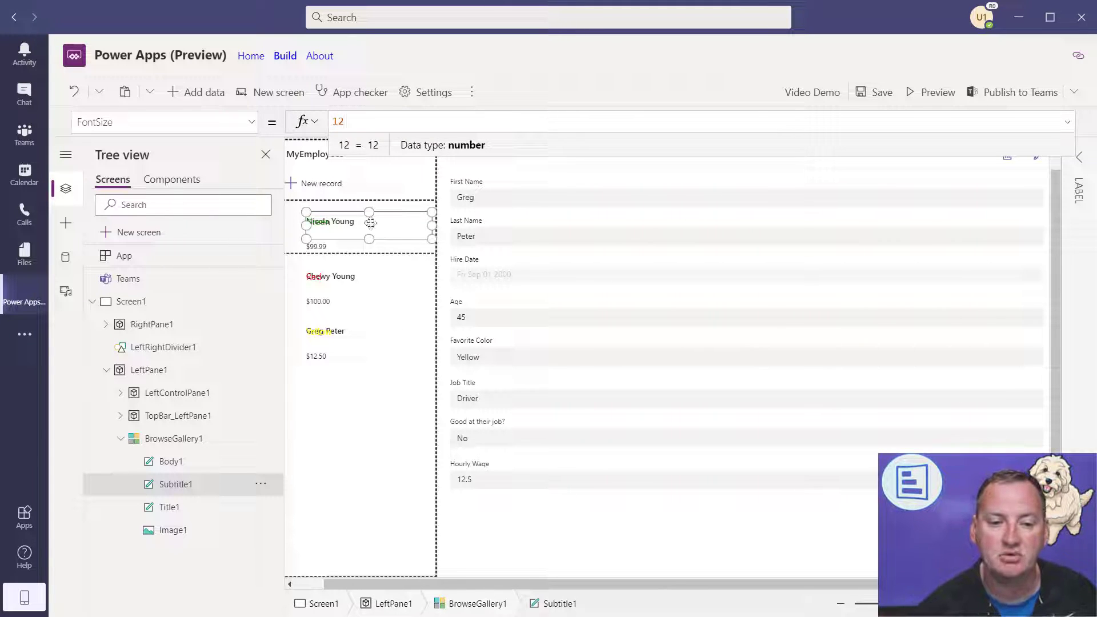
left_click_drag(369, 212, 368, 237)
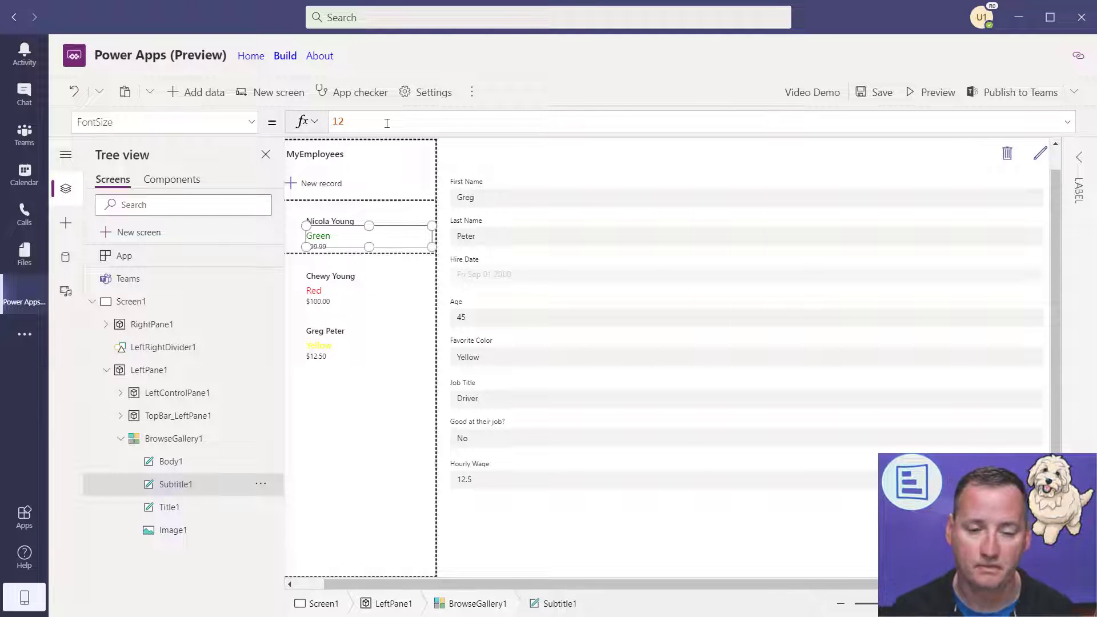
- Select the employee edit form EditForm1 and fit the whole screen in view
left_click(388, 490)
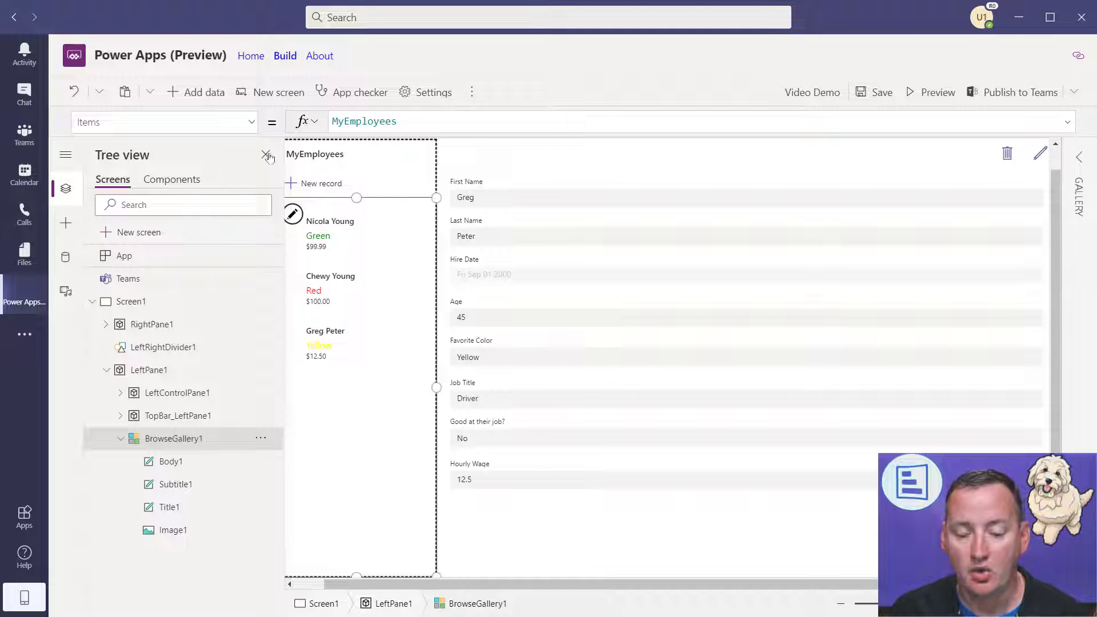
left_click(710, 523)
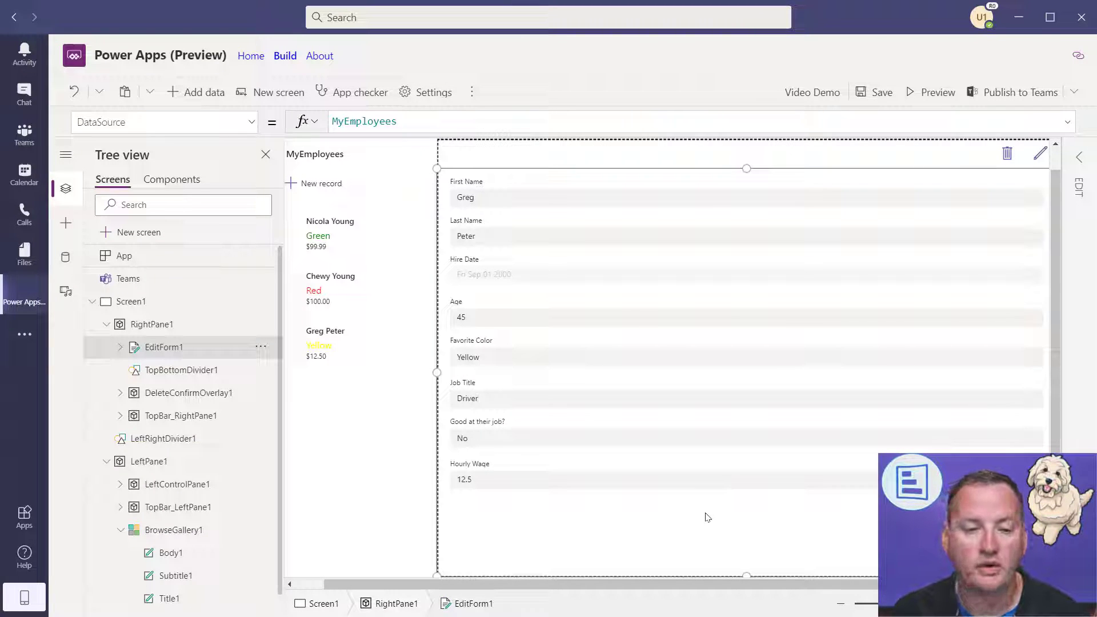
left_click(1080, 157)
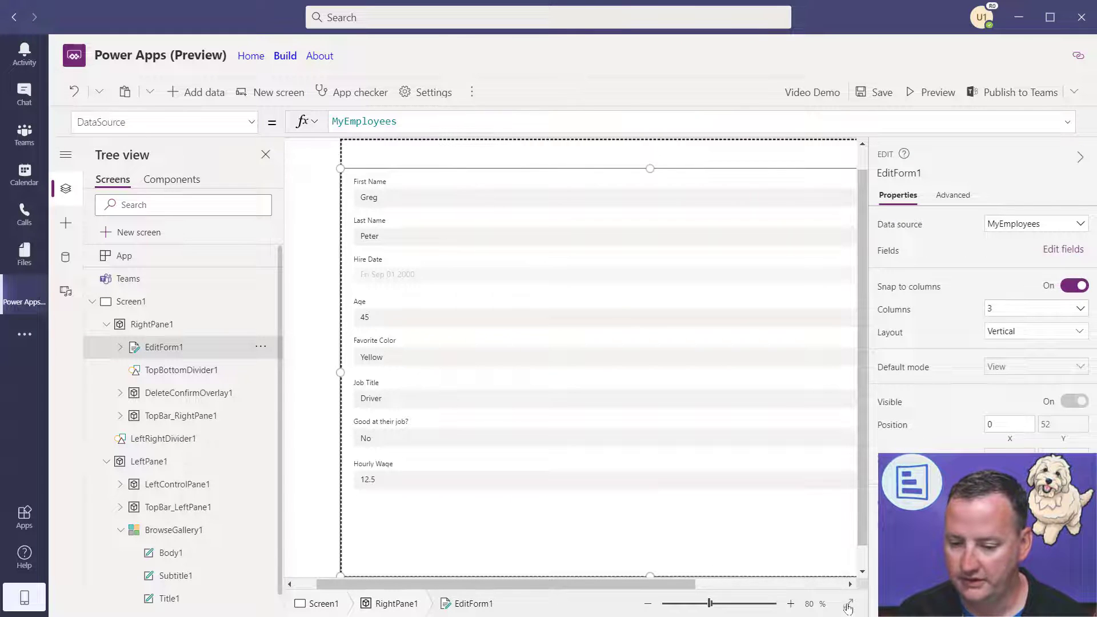
left_click(848, 603)
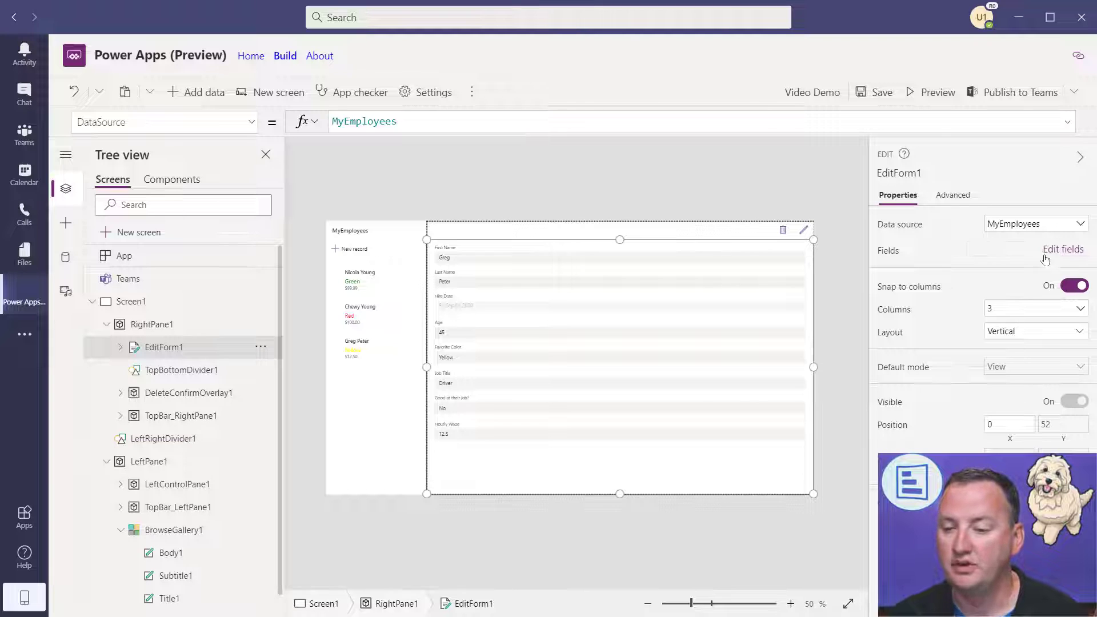
- Add the Face field to the form, move it below Last Name, and close the Fields pane
left_click(1065, 249)
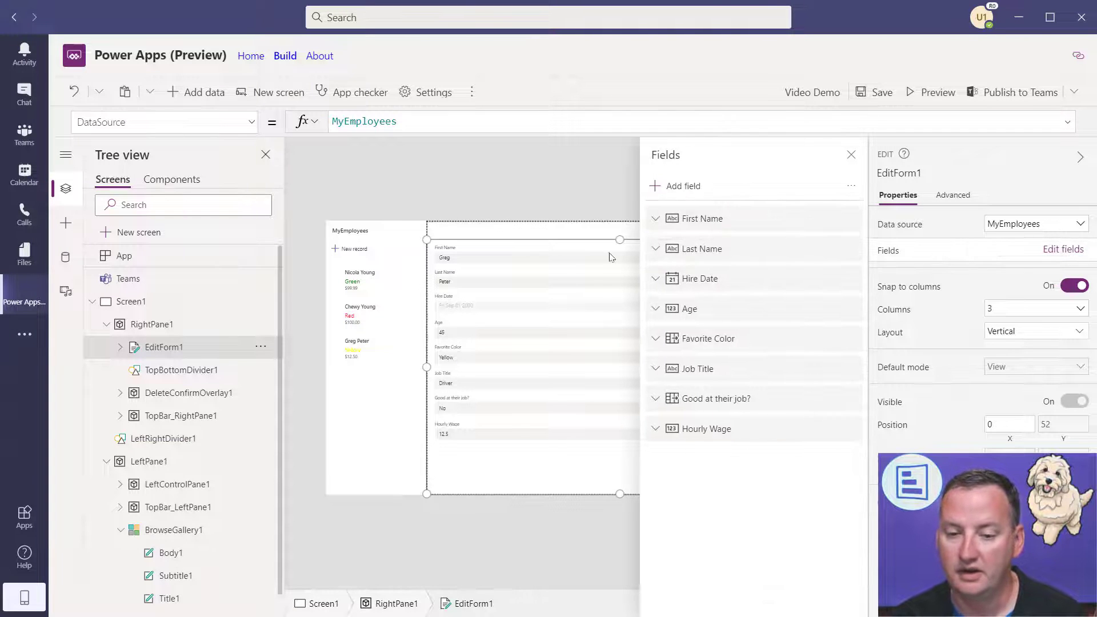
left_click(671, 184)
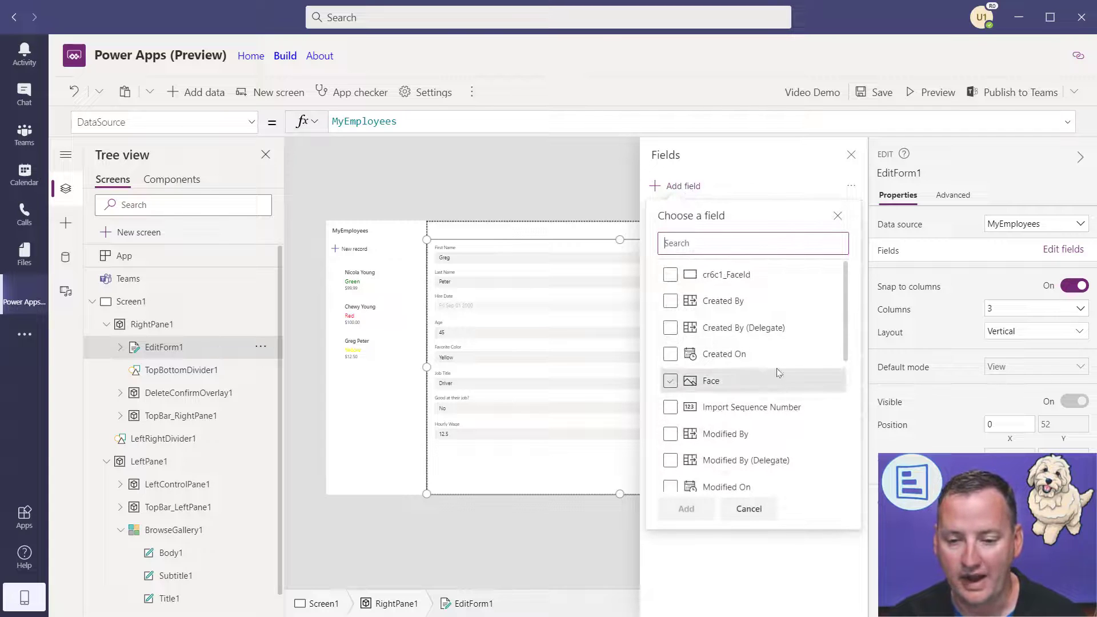
left_click(670, 382)
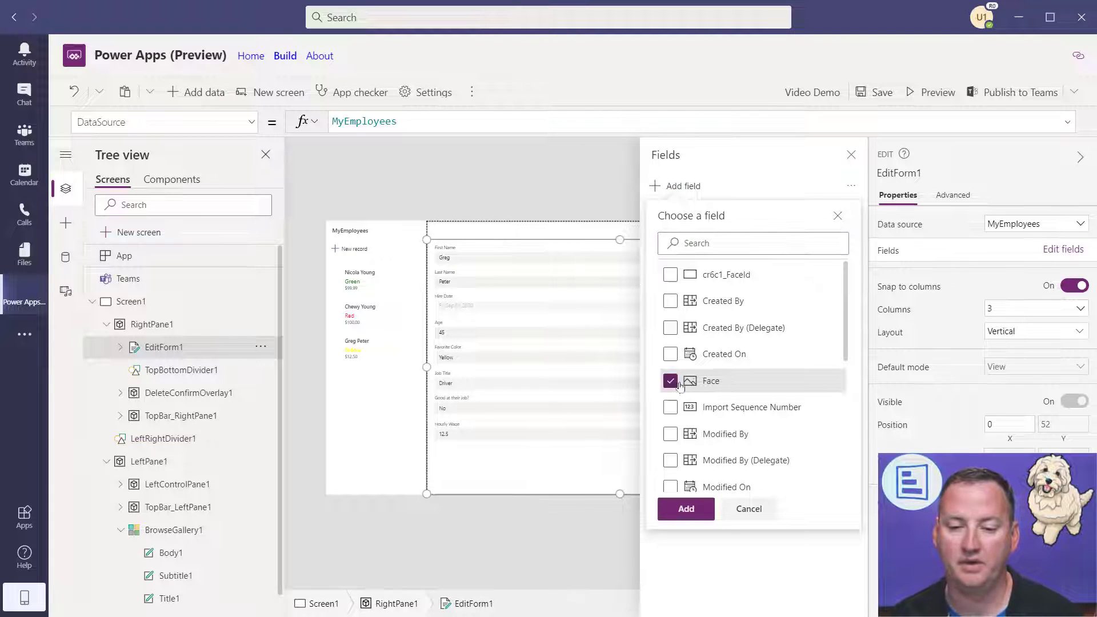
left_click(686, 508)
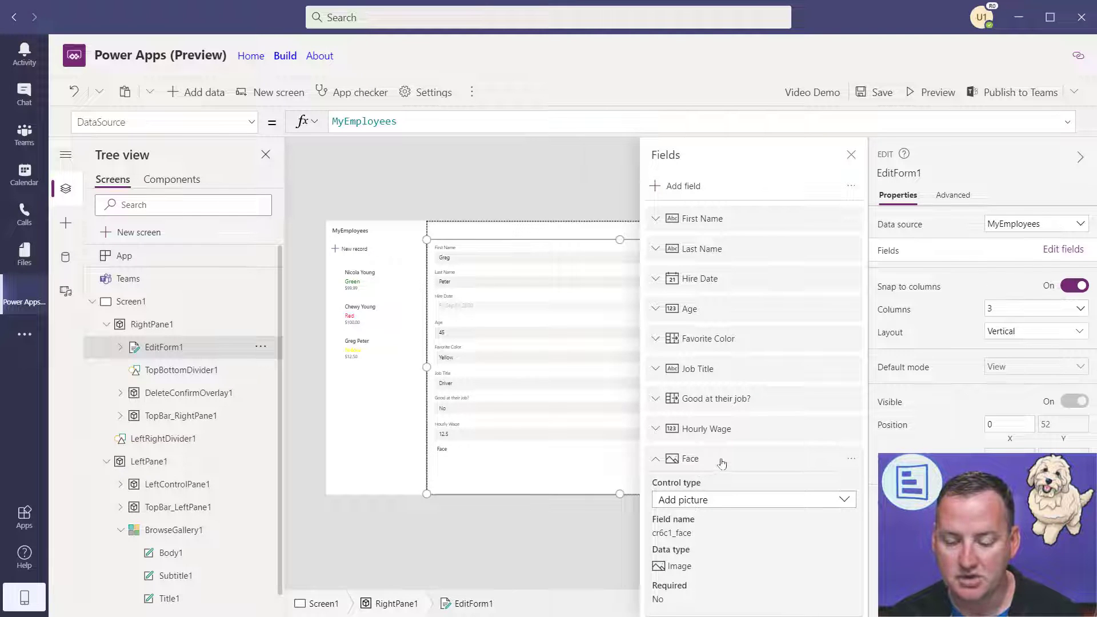
left_click_drag(722, 463, 743, 281)
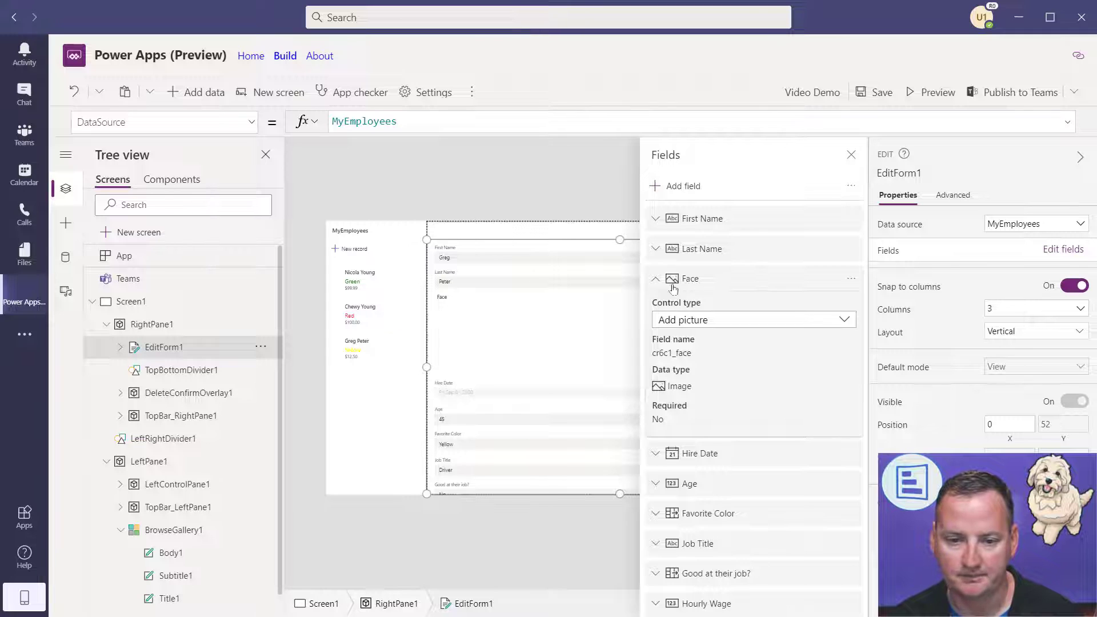
left_click(655, 280)
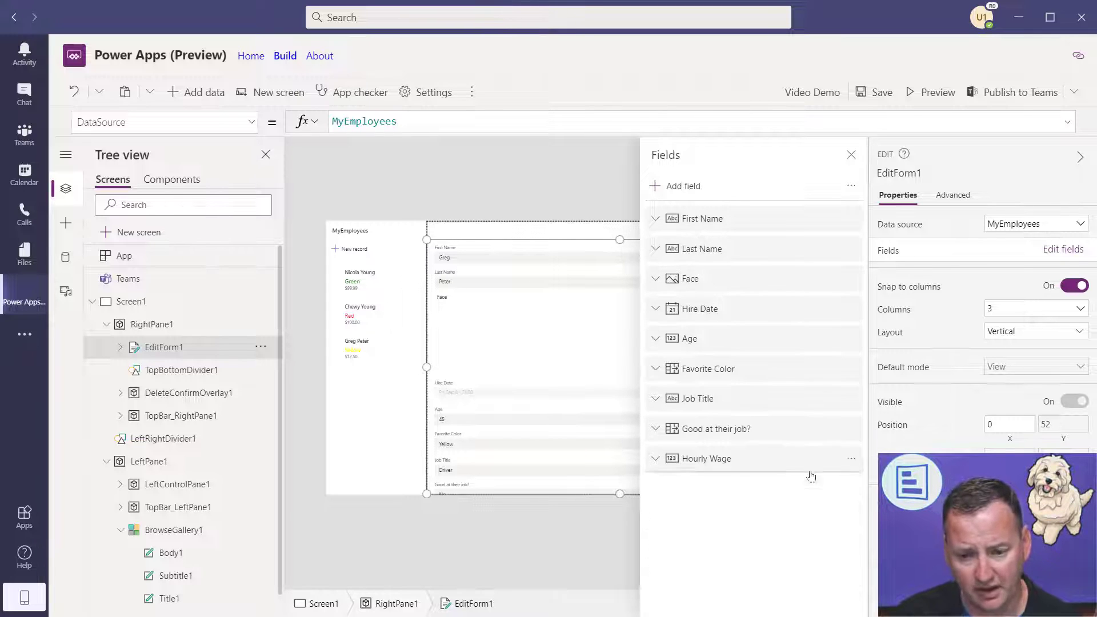
left_click(851, 156)
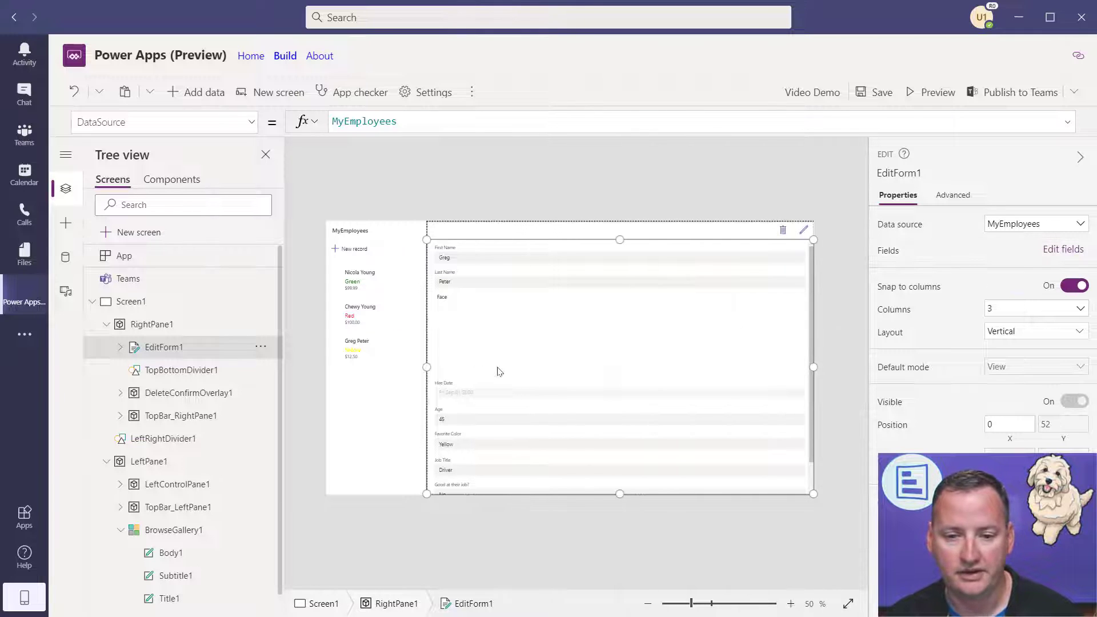
left_click(932, 93)
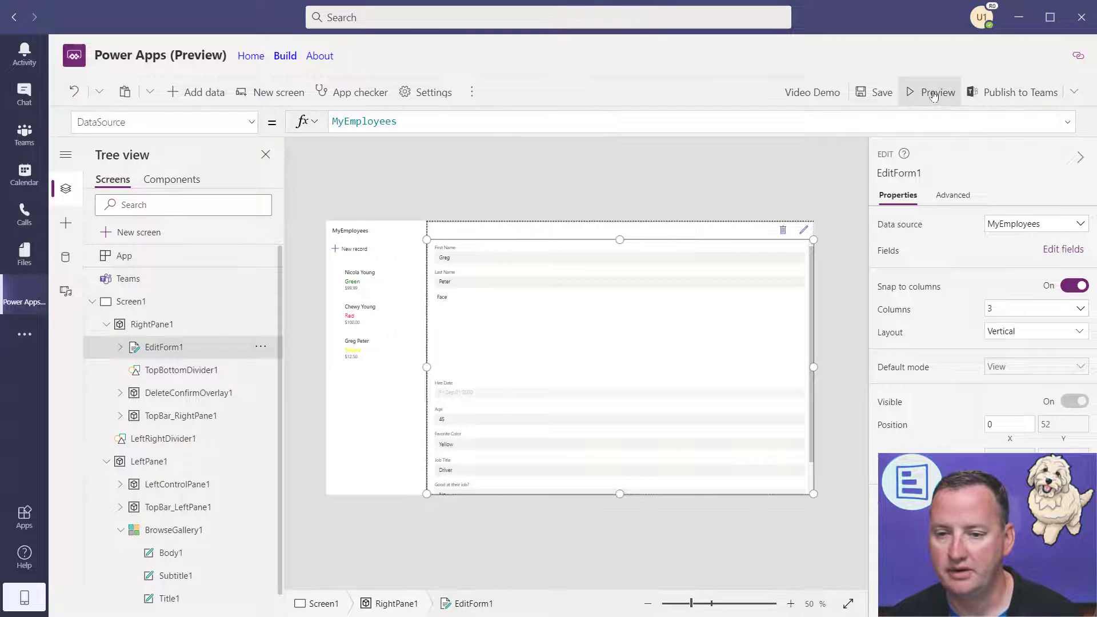
- In preview, upload the mustached photo to the third employee's Face field and save the record
left_click(1020, 102)
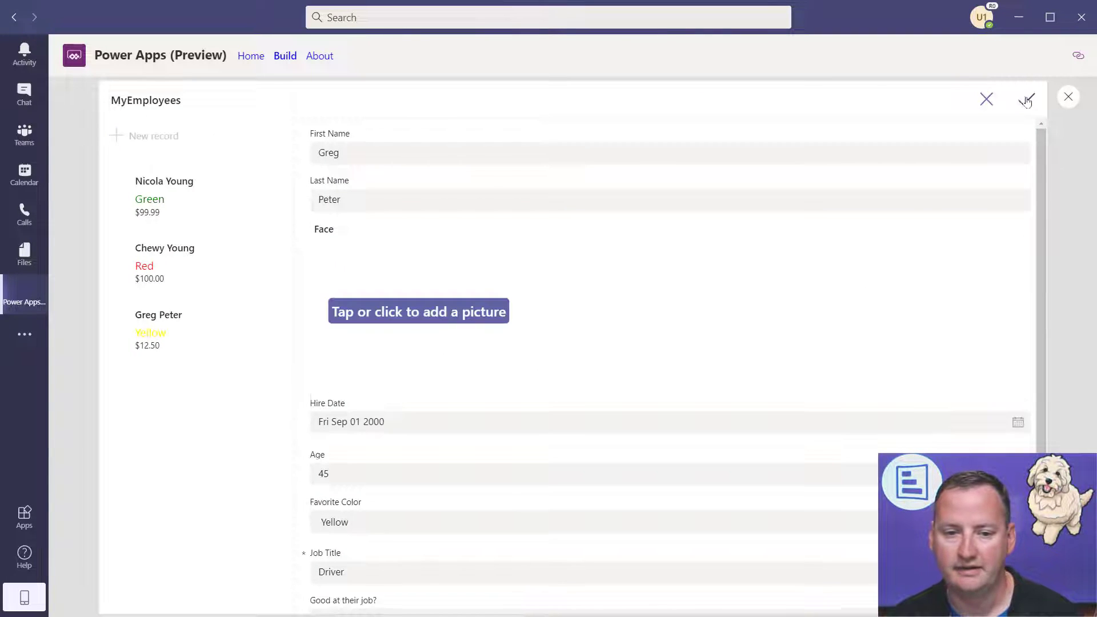
left_click(445, 311)
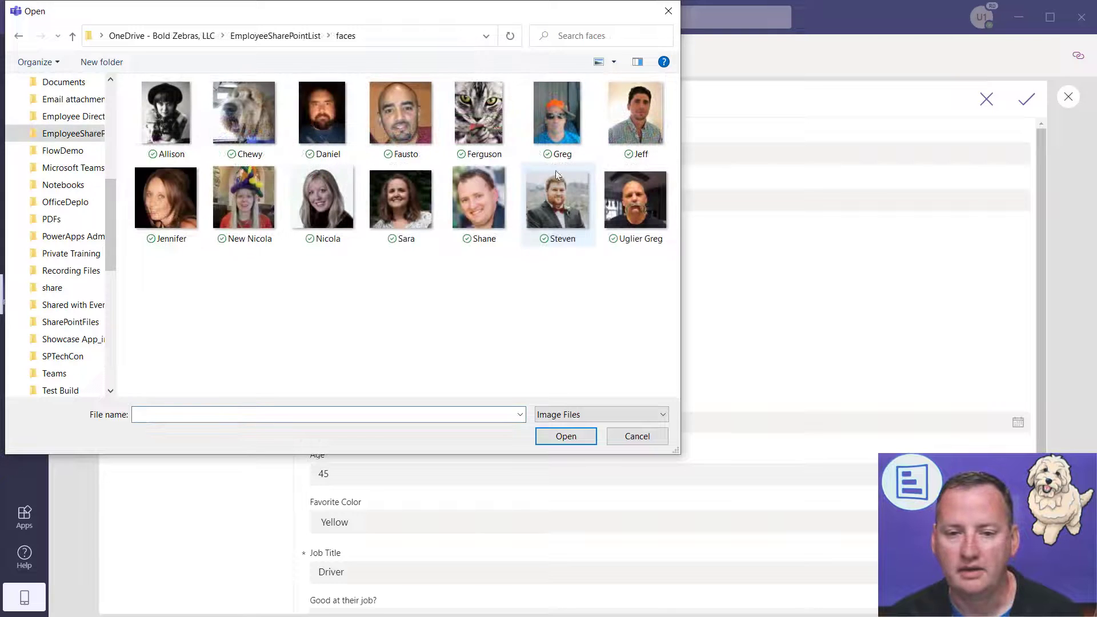
double_click(632, 215)
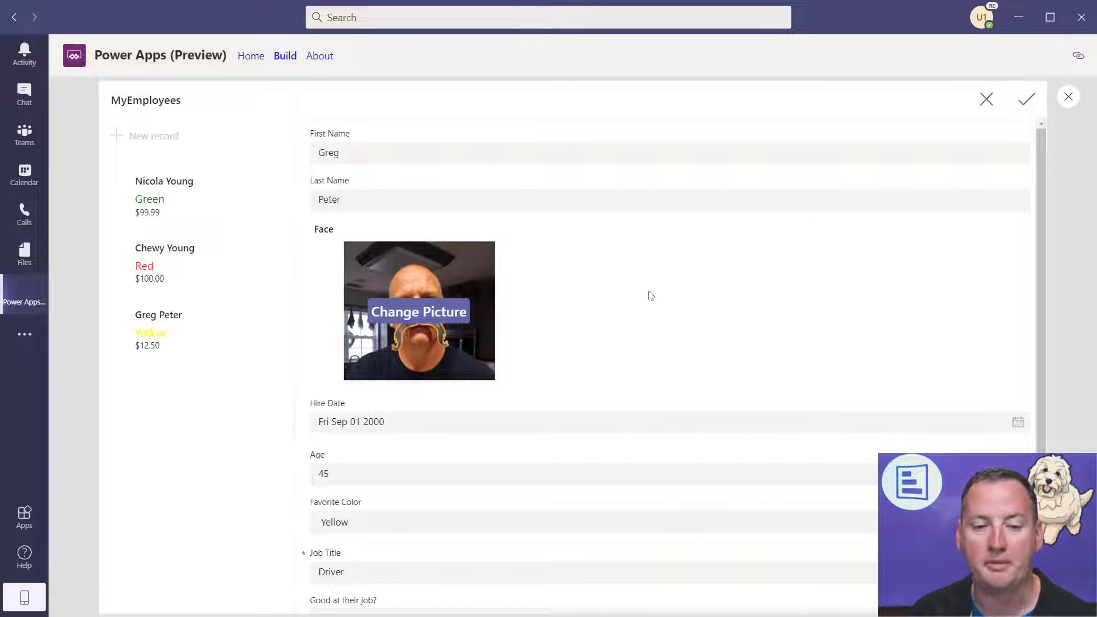
left_click(1028, 103)
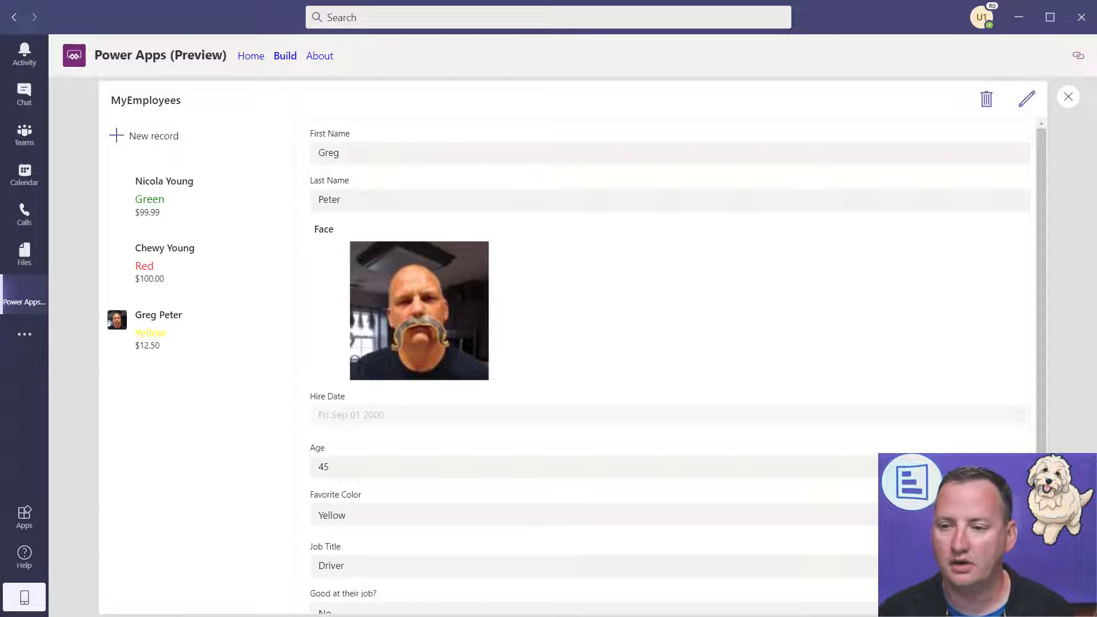
- Back in the editor, show the Face card's Default property and unlock the card
left_click(1068, 98)
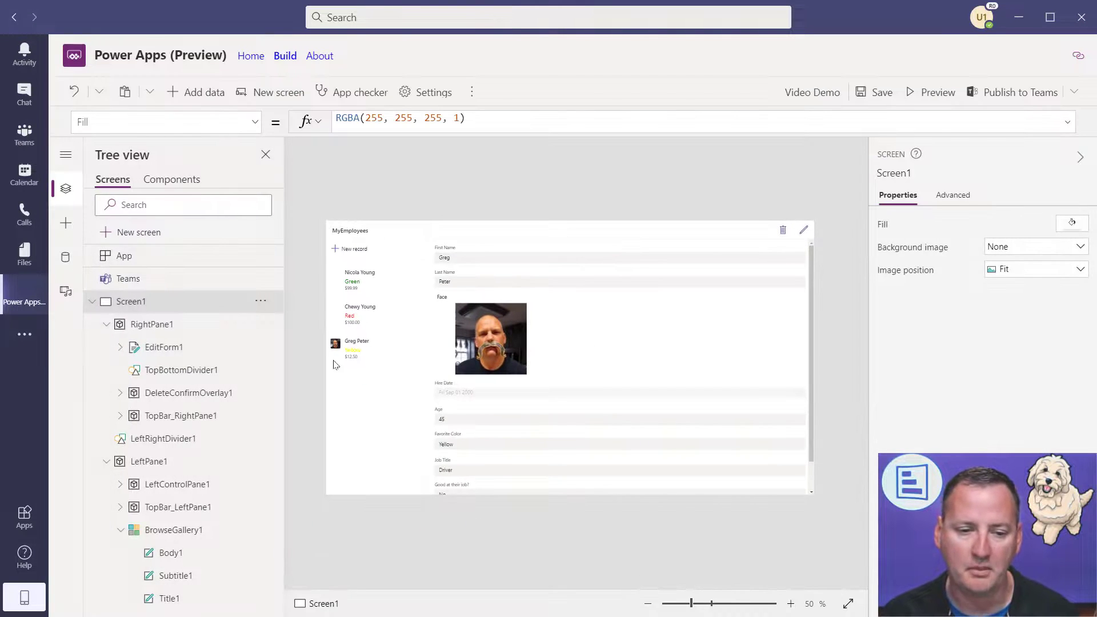
left_click(553, 355)
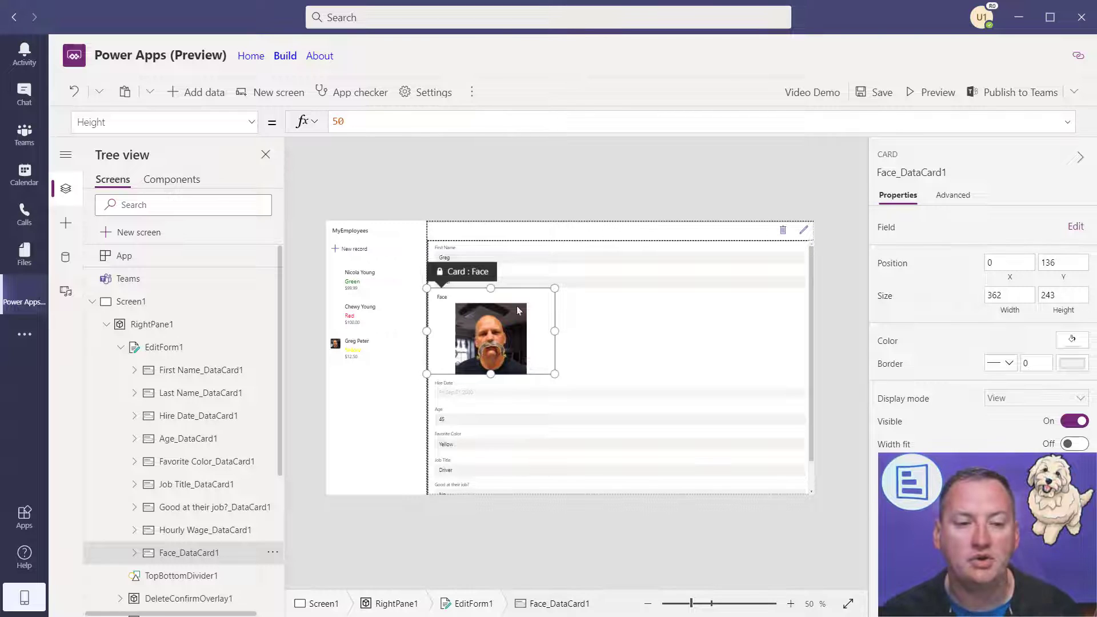
left_click(251, 122)
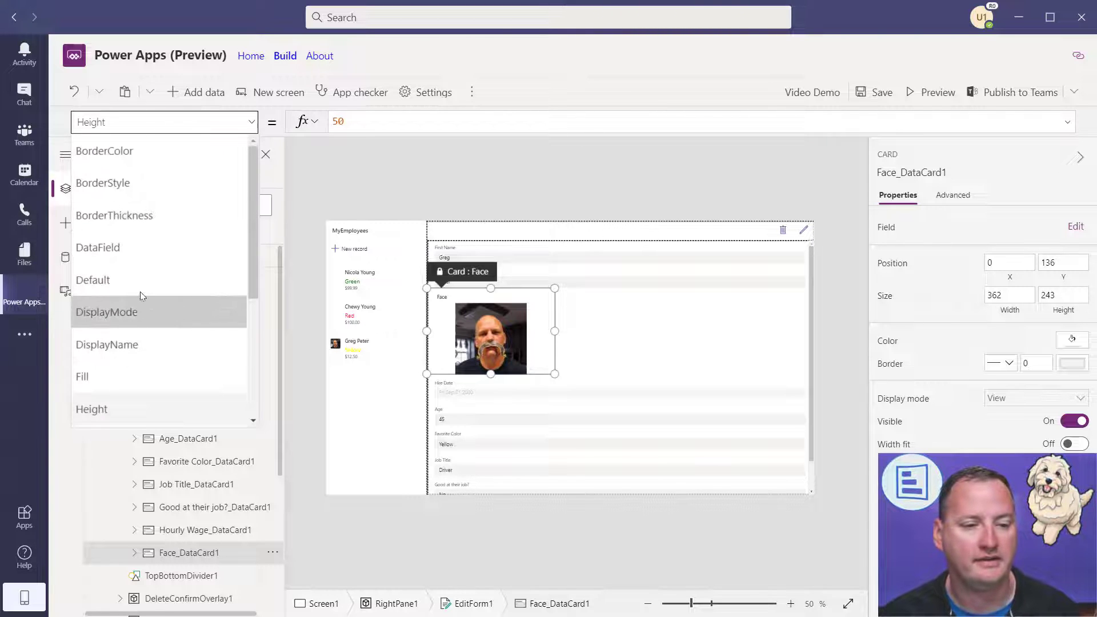
left_click(126, 281)
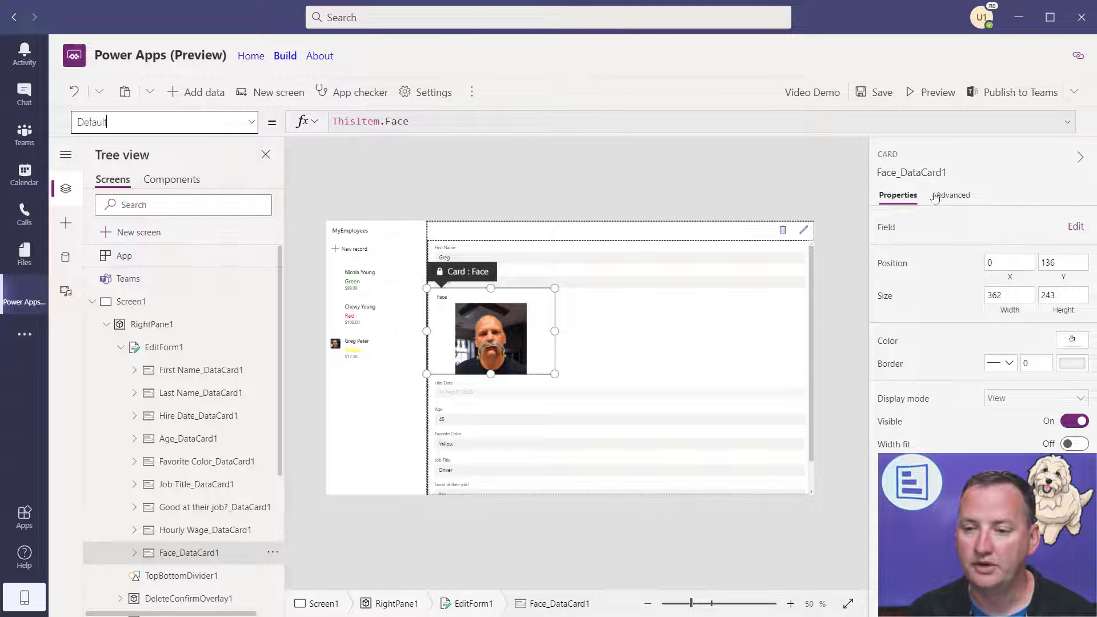
left_click(952, 200)
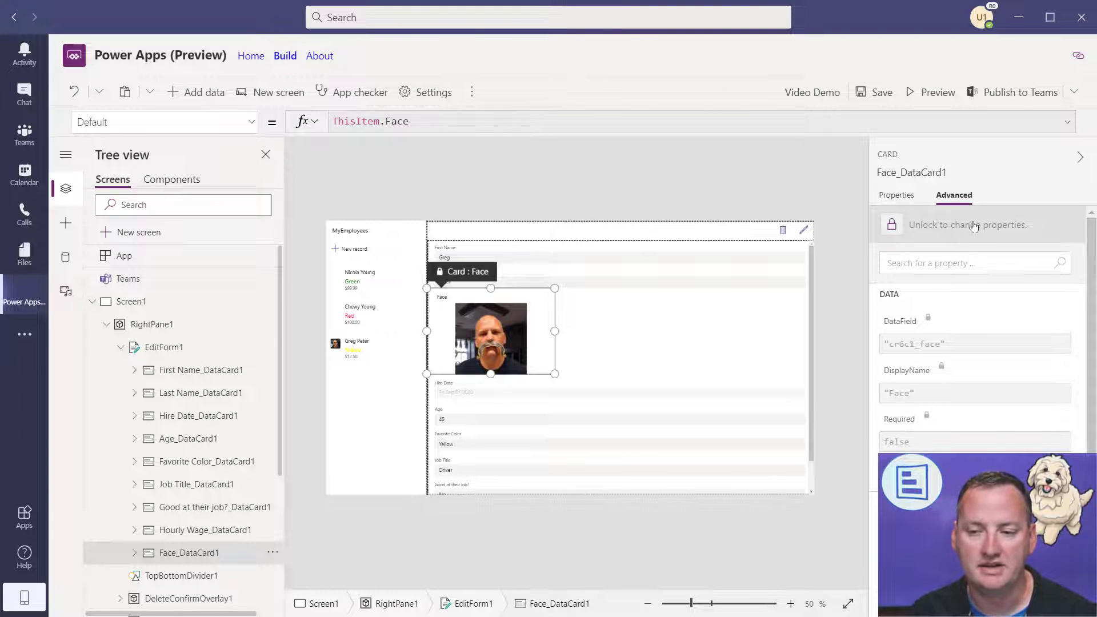
left_click(956, 227)
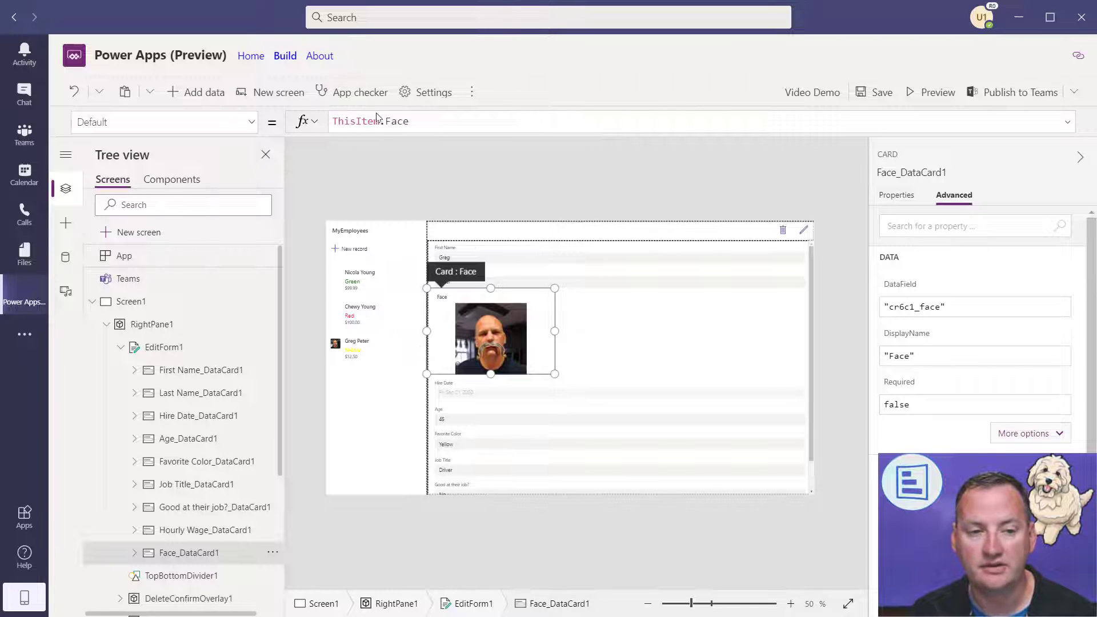
- Change the Face card's Default formula to ThisItem.Face.Full
left_click(444, 122)
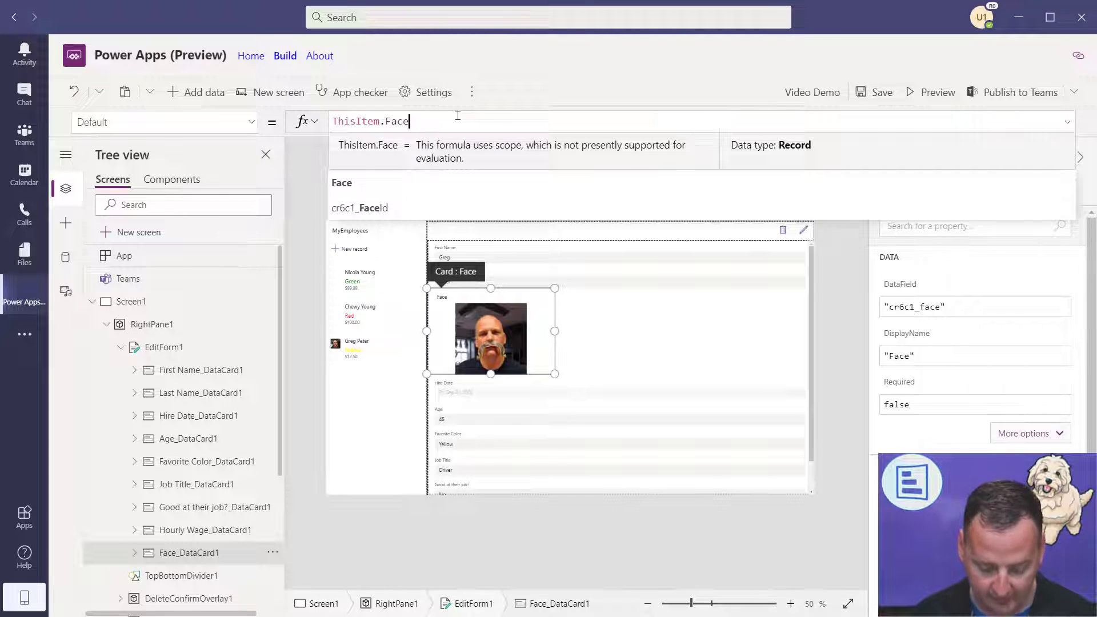
type(".")
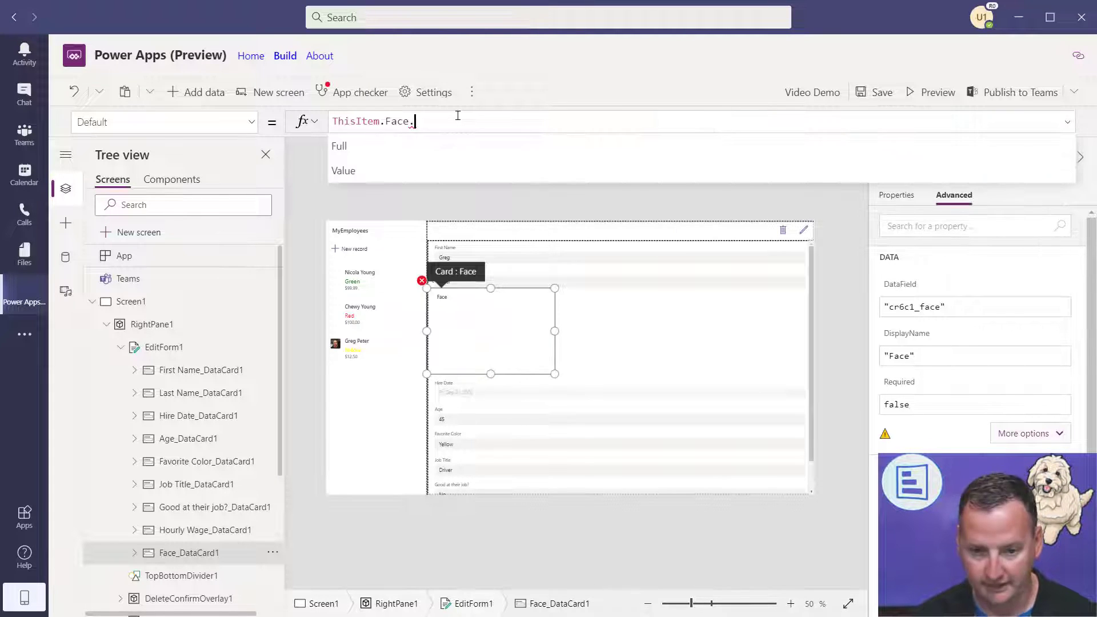
key("Tab")
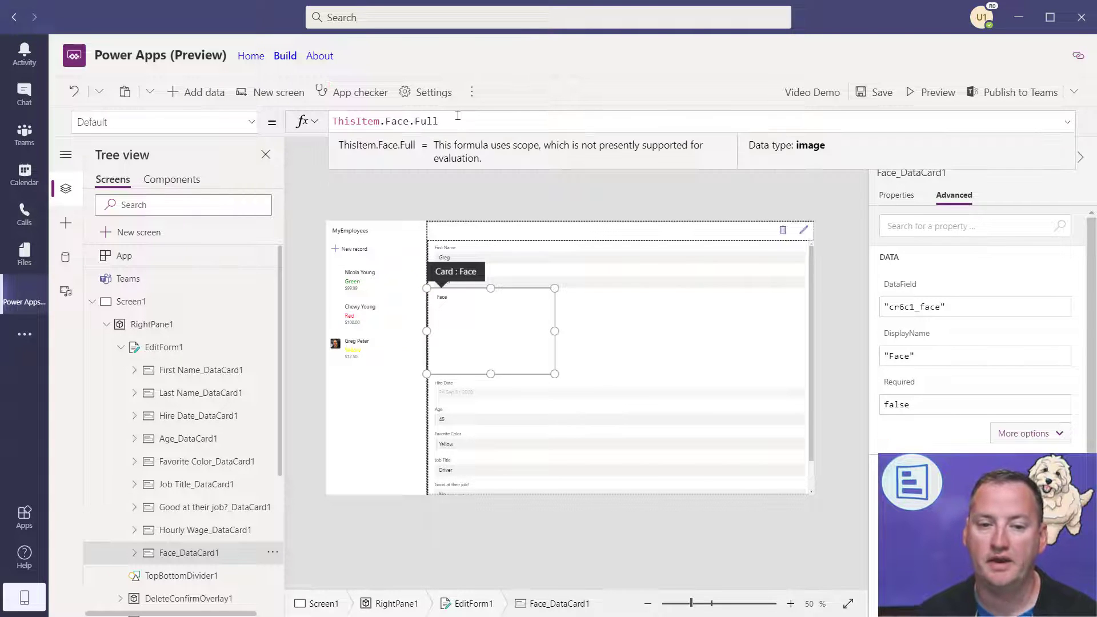
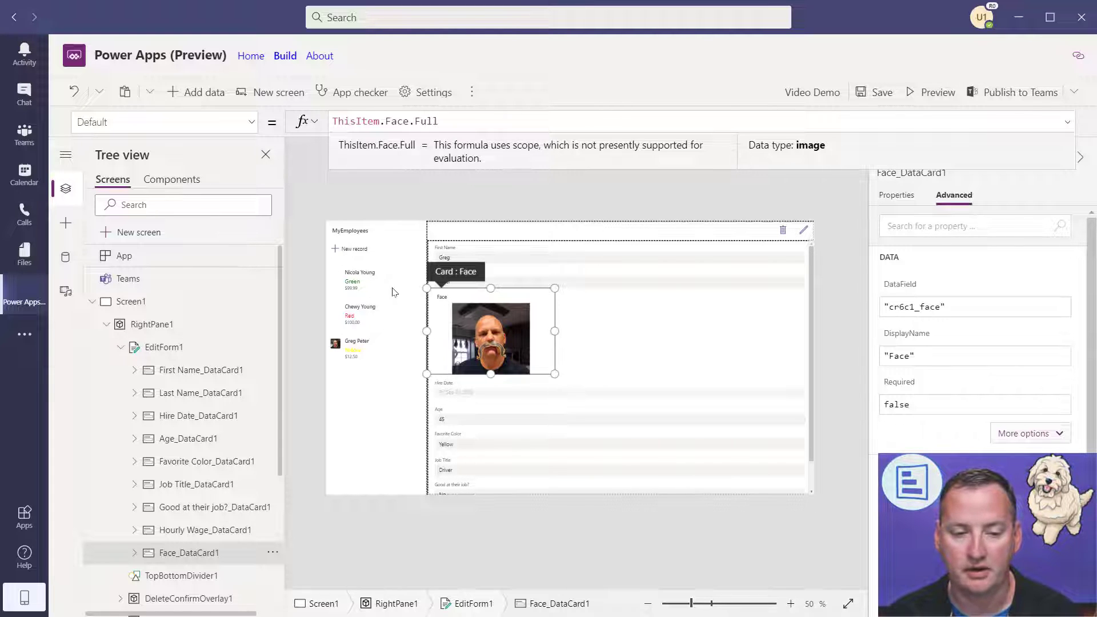
- Set the gallery photo's Image to ThisItem.Face.Full and enlarge it in the template
left_click(402, 297)
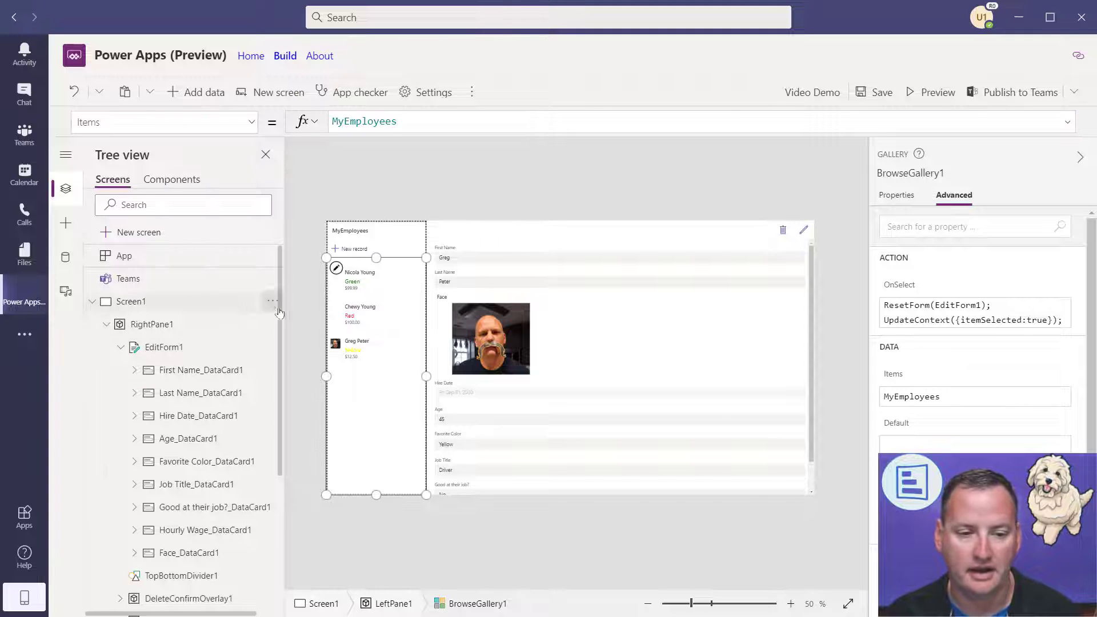
left_click(339, 283)
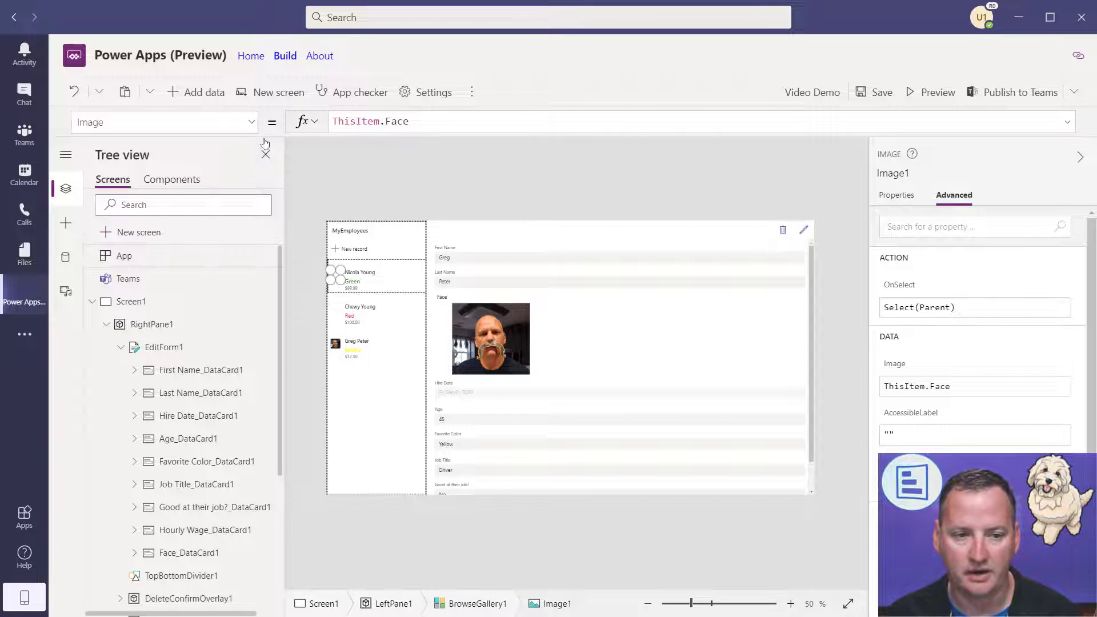
left_click(459, 121)
type(".Full")
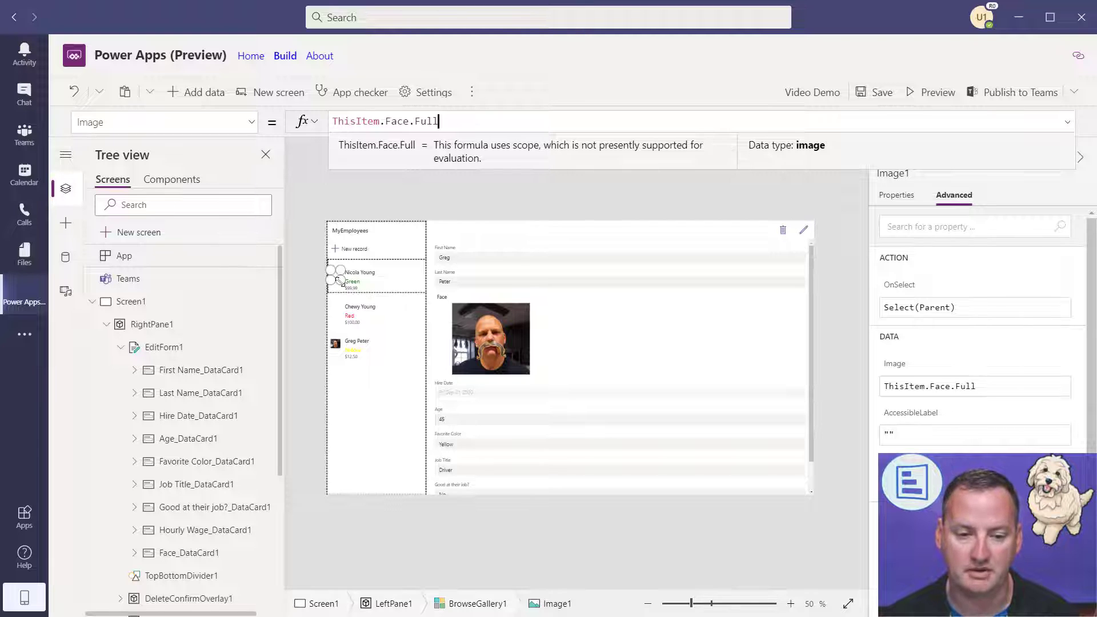
left_click_drag(339, 280, 377, 280)
- Move the colour label to the right of the enlarged gallery photo
left_click(380, 284)
left_click(354, 297)
left_click(352, 282)
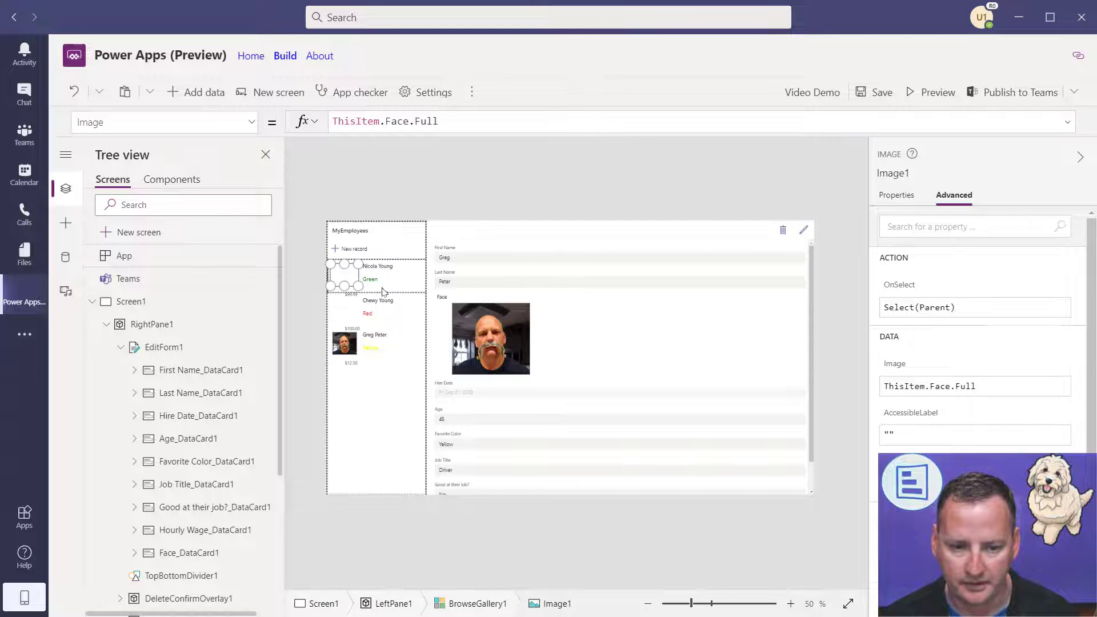
left_click(396, 285)
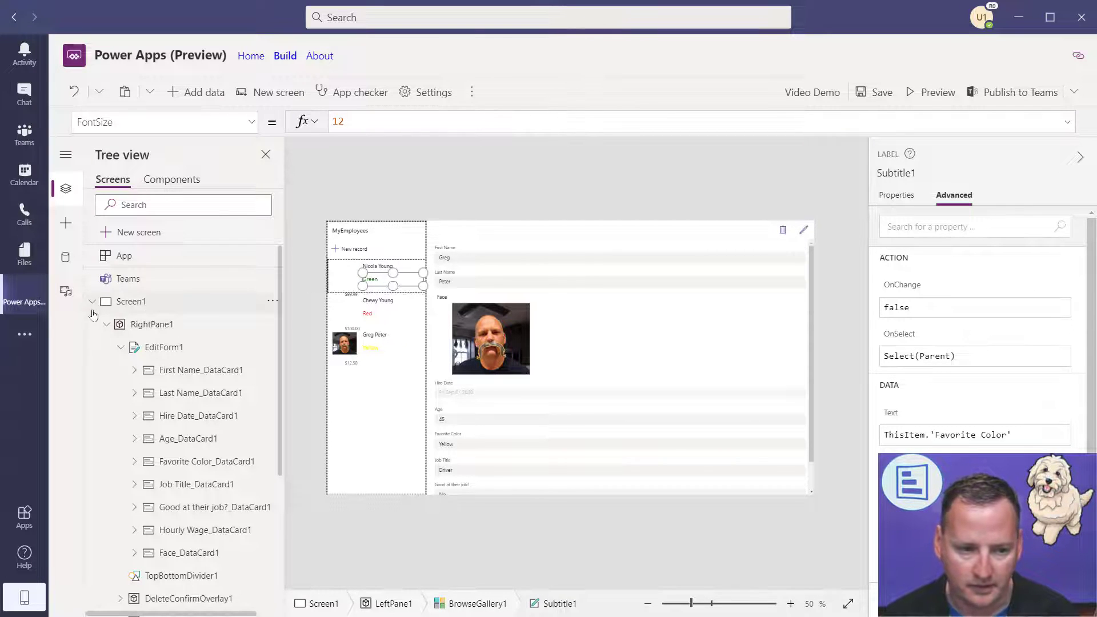
left_click(106, 324)
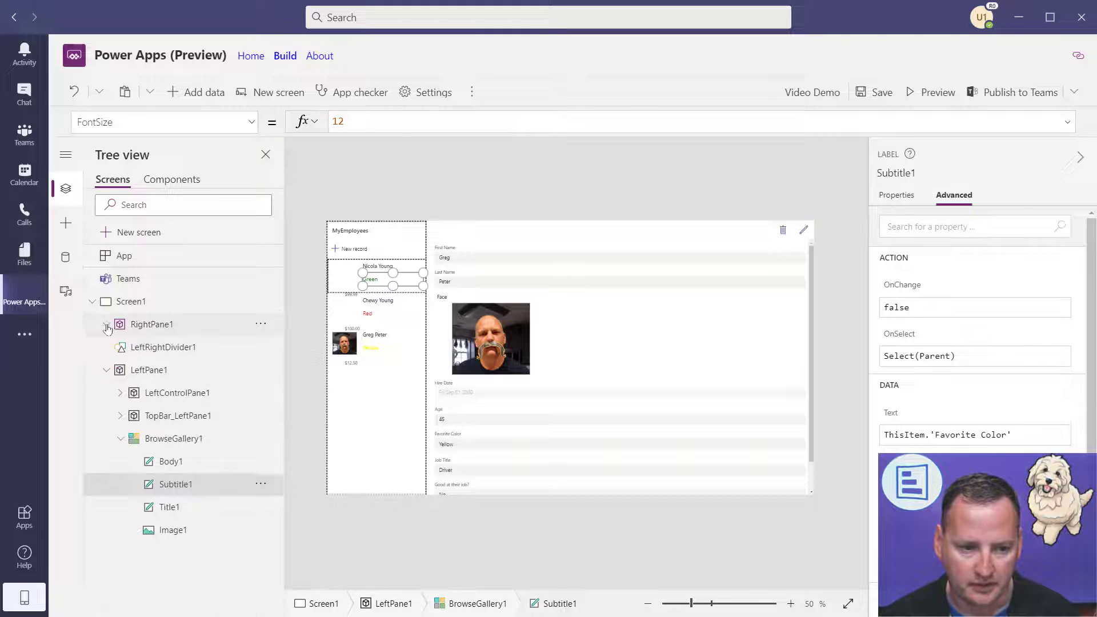
left_click(171, 440)
left_click(391, 277)
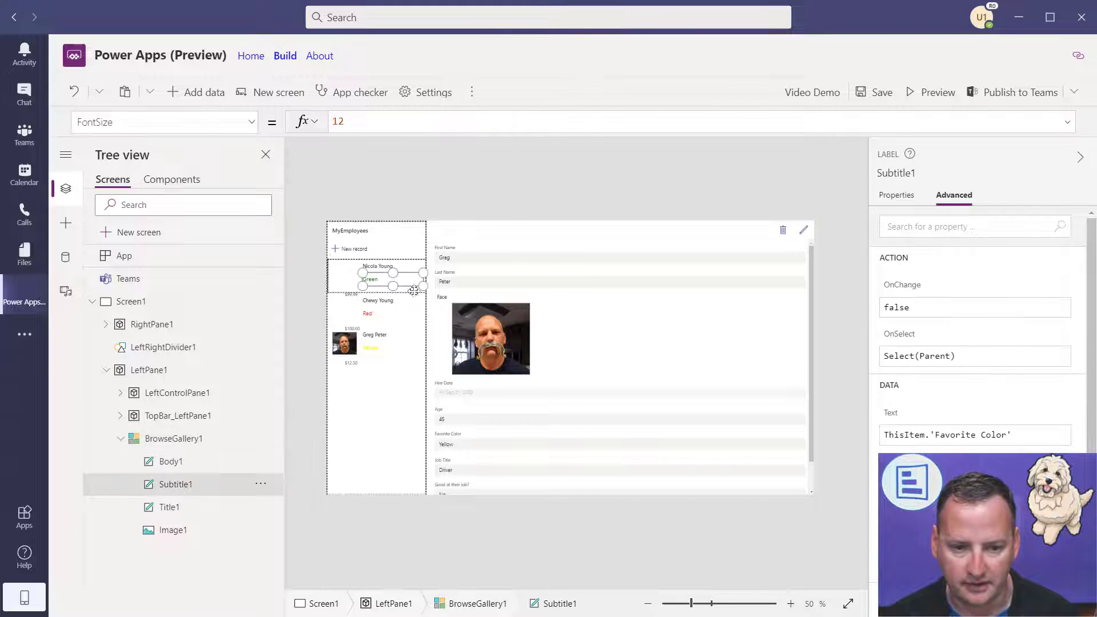
left_click(341, 284)
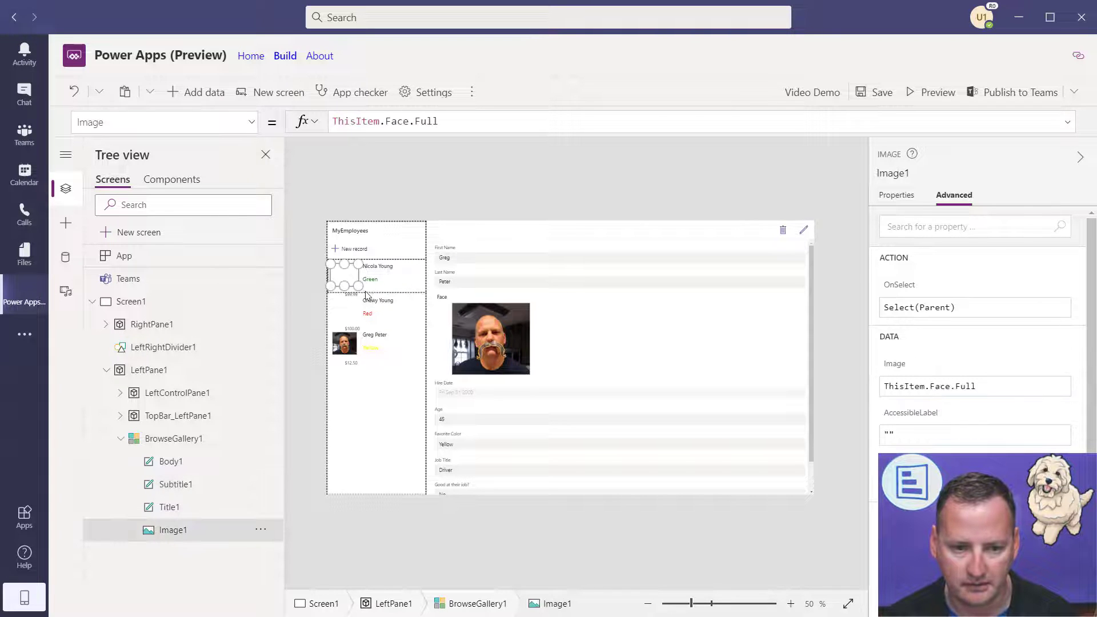
left_click(368, 292)
- Make gallery rows taller and arrange name, colour and wage labels beside the photo
mouse_move(378, 293)
left_mouse_down()
mouse_move(375, 311)
mouse_move(383, 262)
mouse_move(370, 305)
mouse_move(394, 303)
mouse_move(380, 284)
left_mouse_up()
left_click(382, 286)
left_click(384, 268)
left_click(386, 285)
left_click(353, 303)
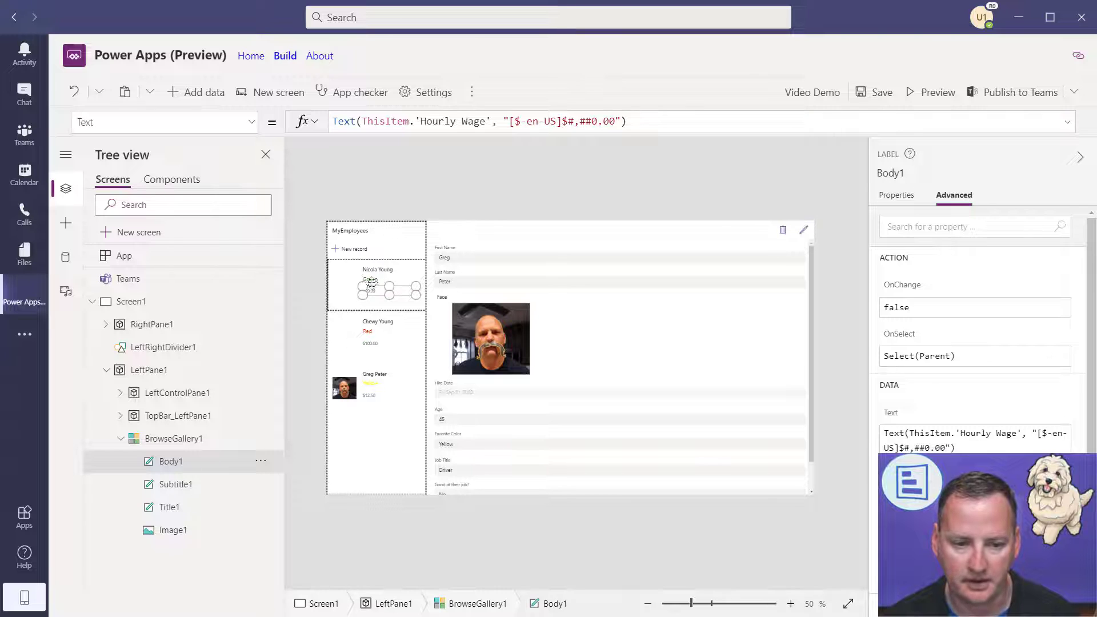
left_click(345, 281)
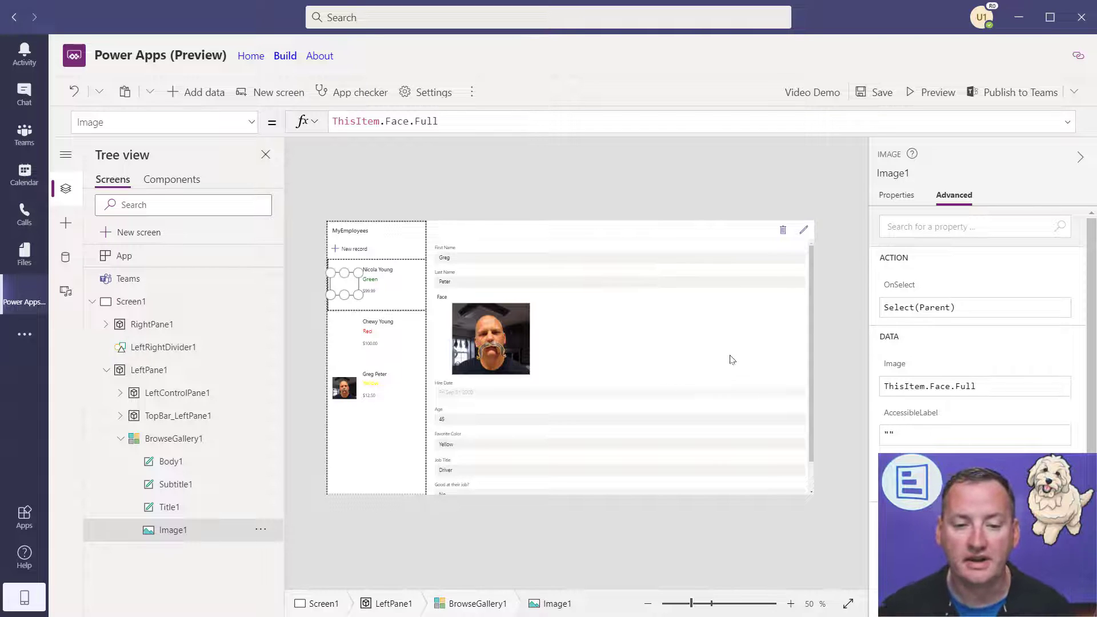
left_click(798, 357)
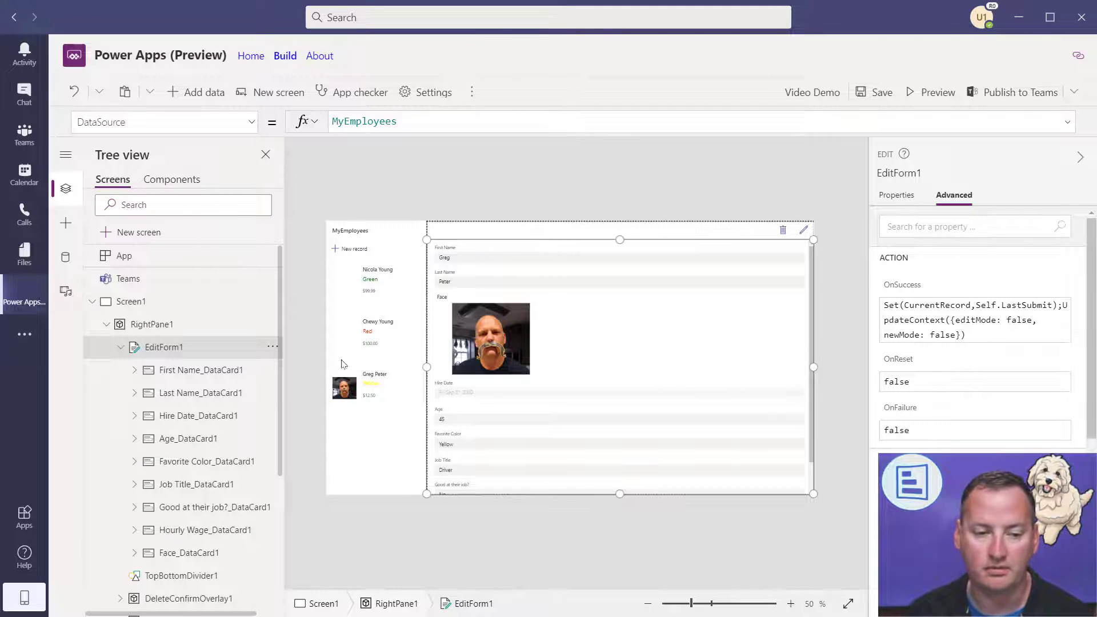
- Change the edit form's Columns from 3 to 12 and check the layout in preview
left_click(906, 197)
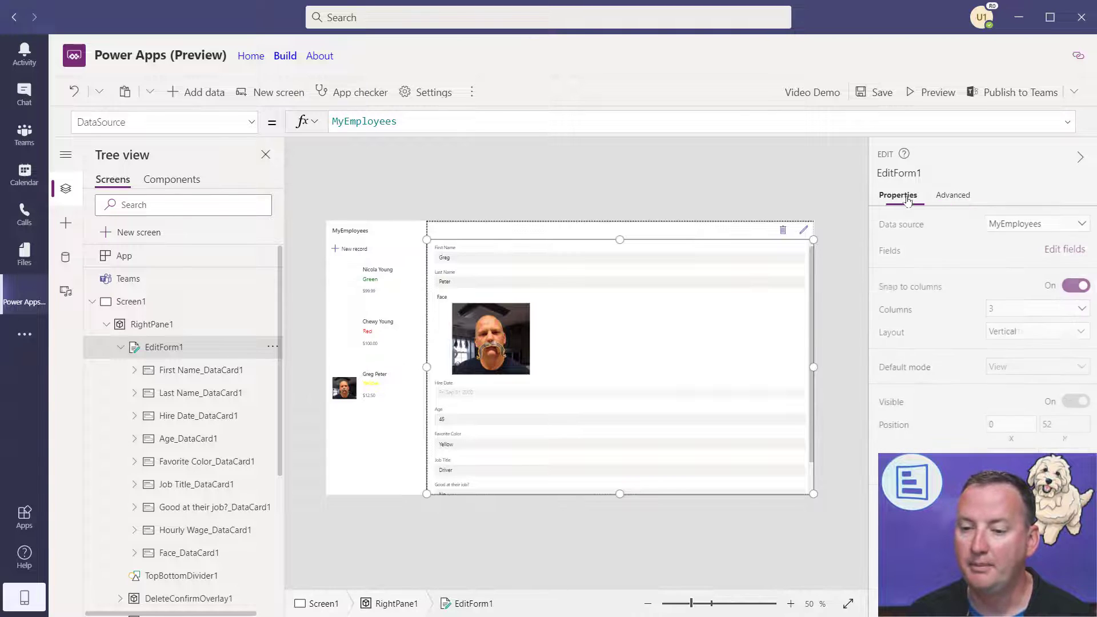
left_click(1028, 311)
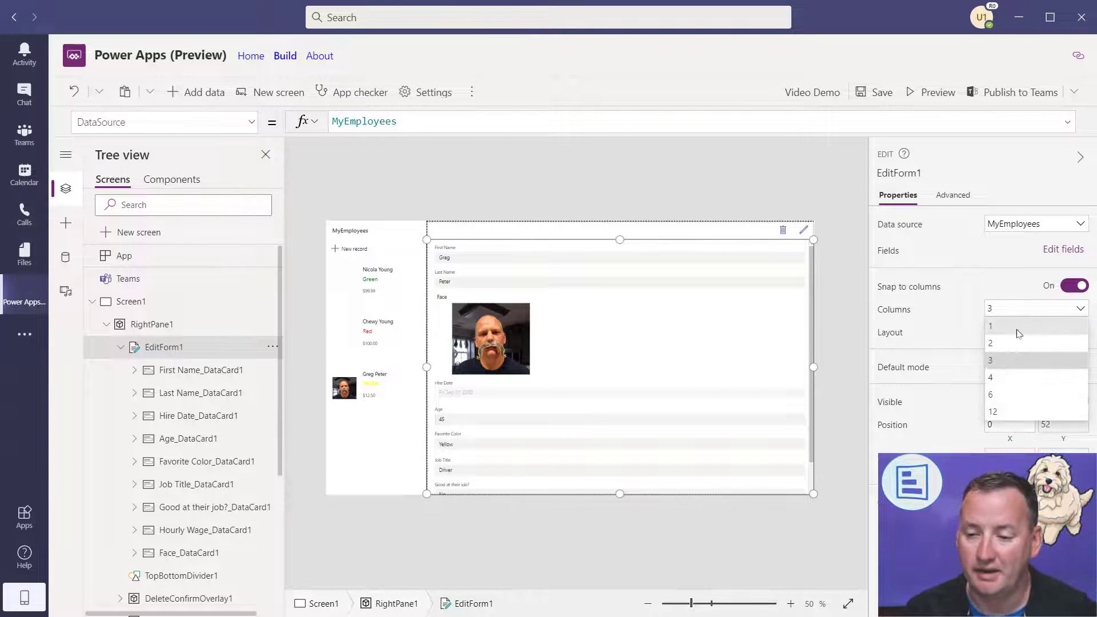
left_click(1019, 411)
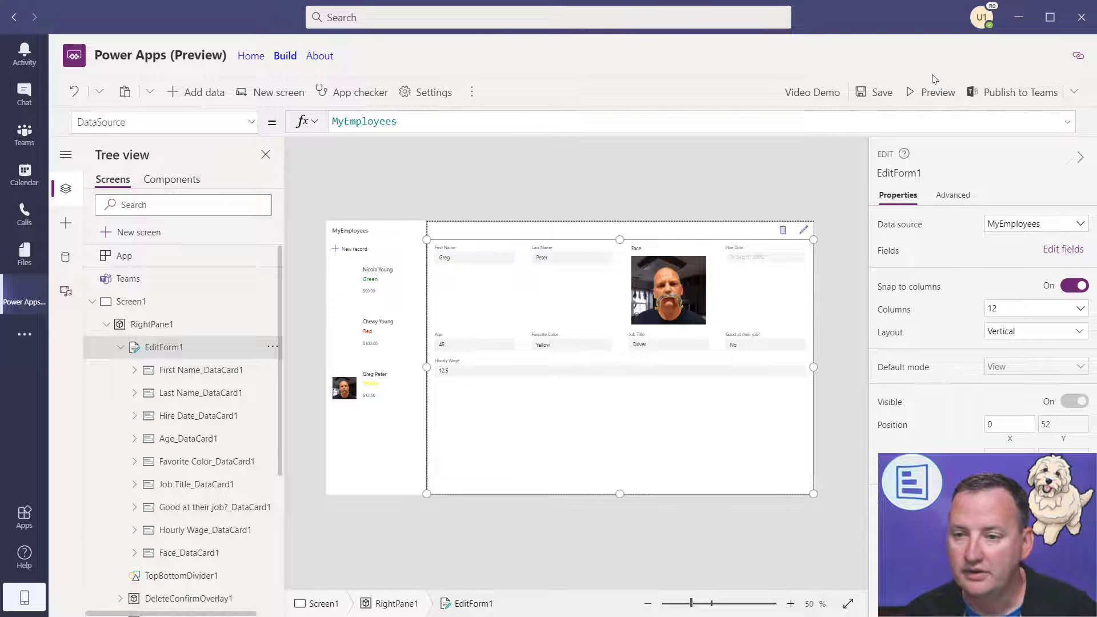
left_click(914, 92)
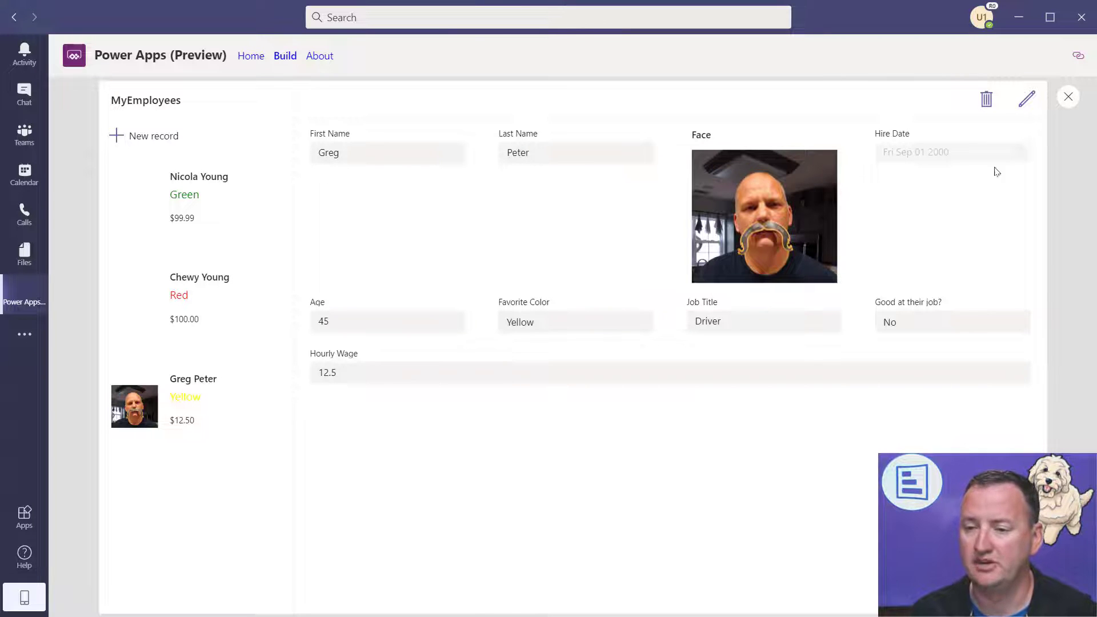
left_click(1068, 96)
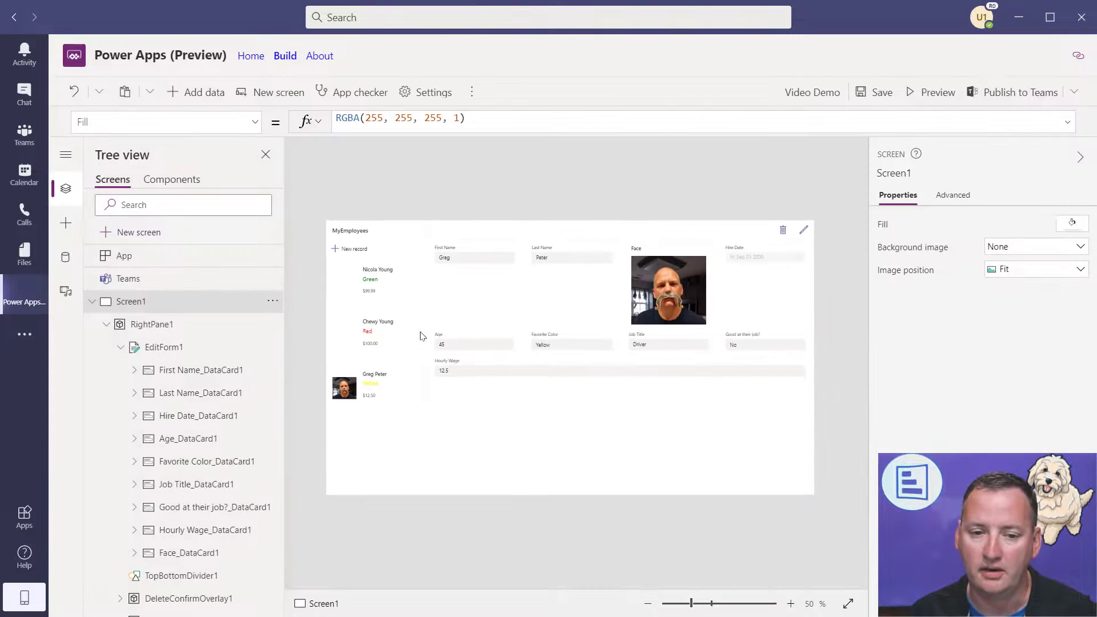
- Widen the First Name and Last Name cards to fill the row, Last Name height 83
left_click(488, 295)
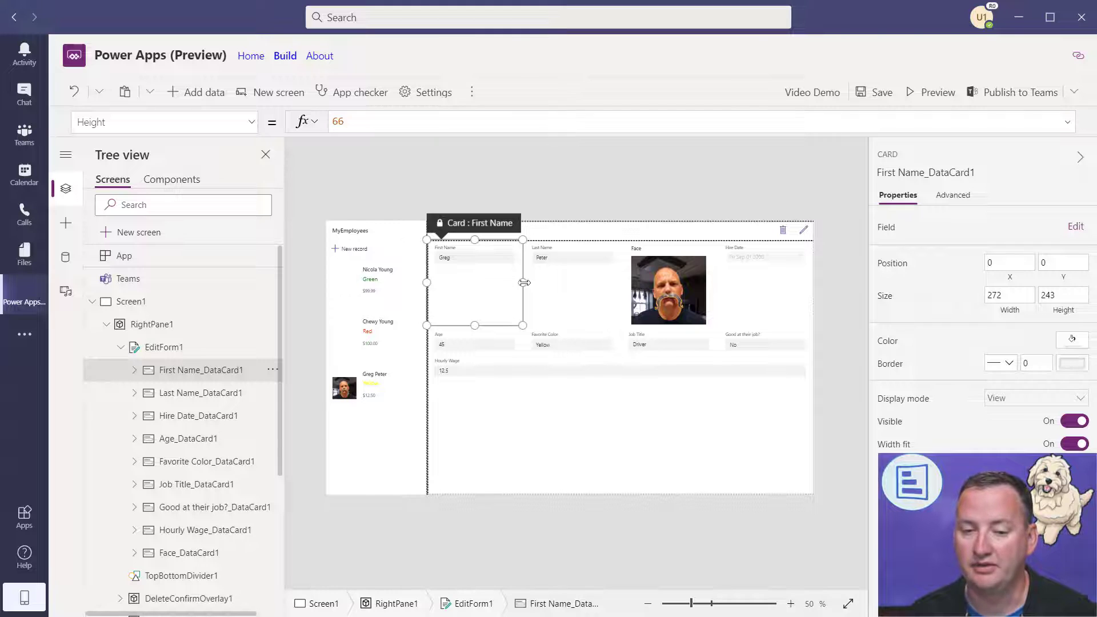
left_click_drag(524, 282, 610, 286)
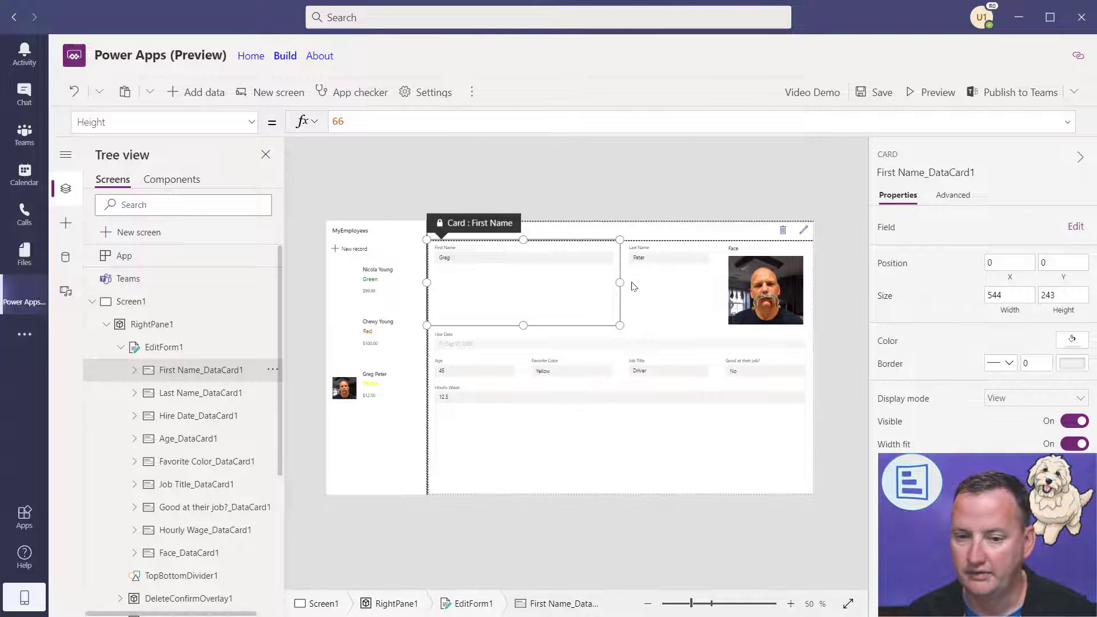
left_click(663, 282)
left_click_drag(724, 284, 791, 286)
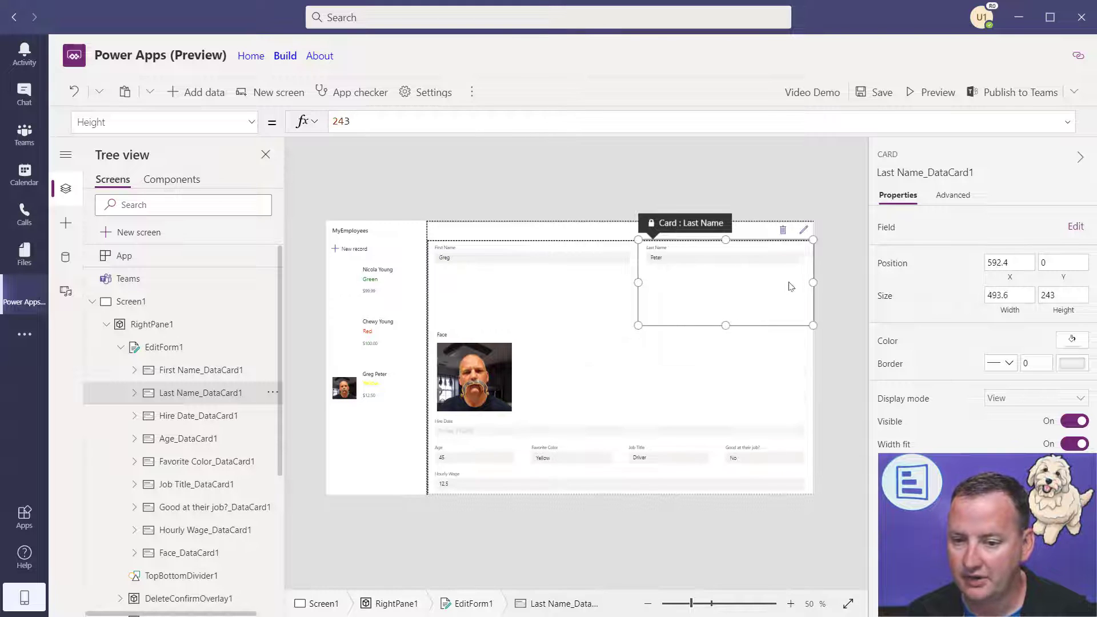
left_click_drag(725, 326, 723, 271)
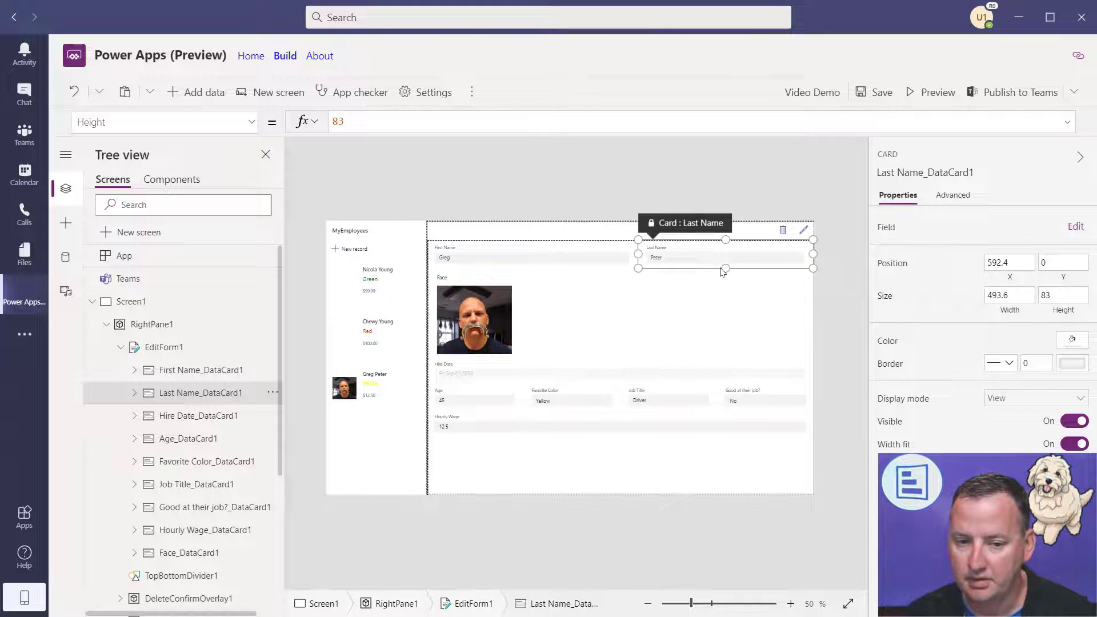
- Stretch the Face card across the form and turn off Width fit for Hire Date
left_click(705, 297)
left_click(511, 312)
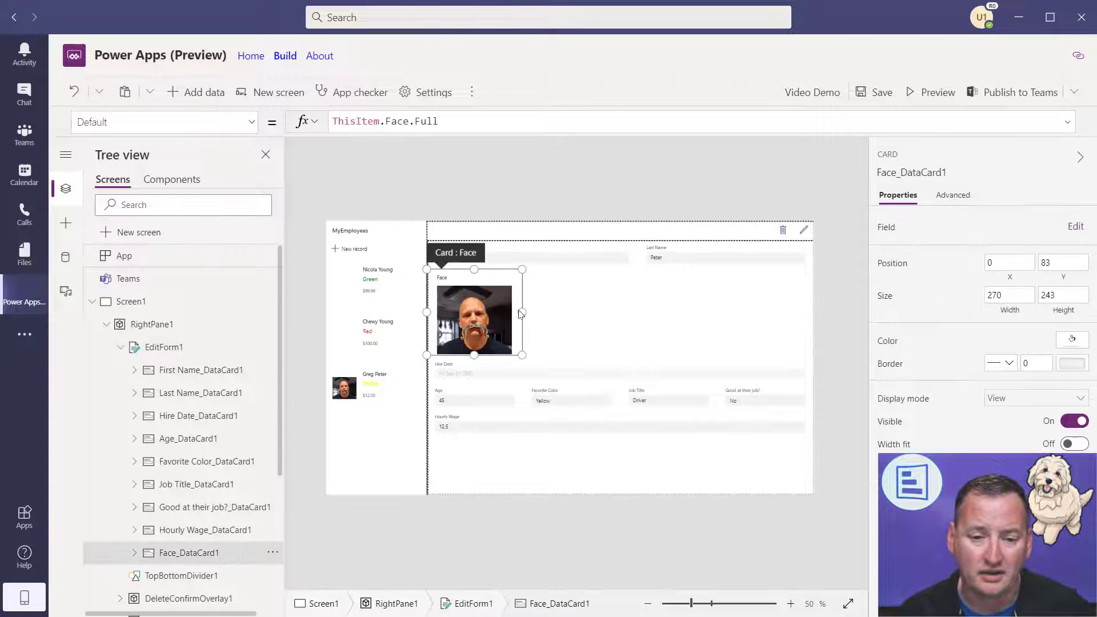
left_click_drag(523, 312, 805, 313)
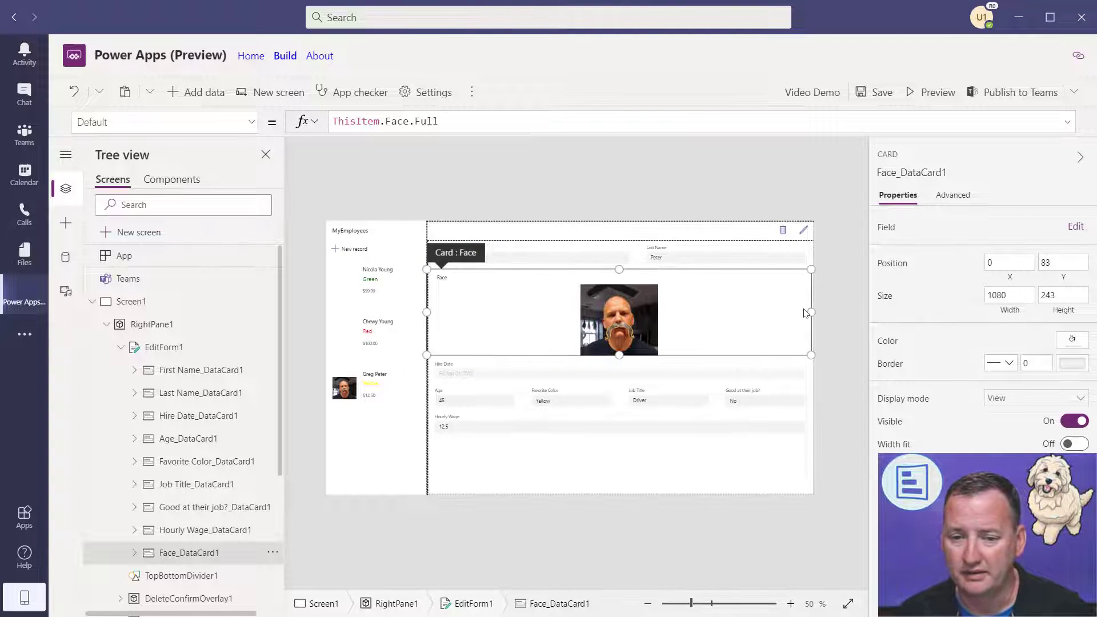
left_click(638, 490)
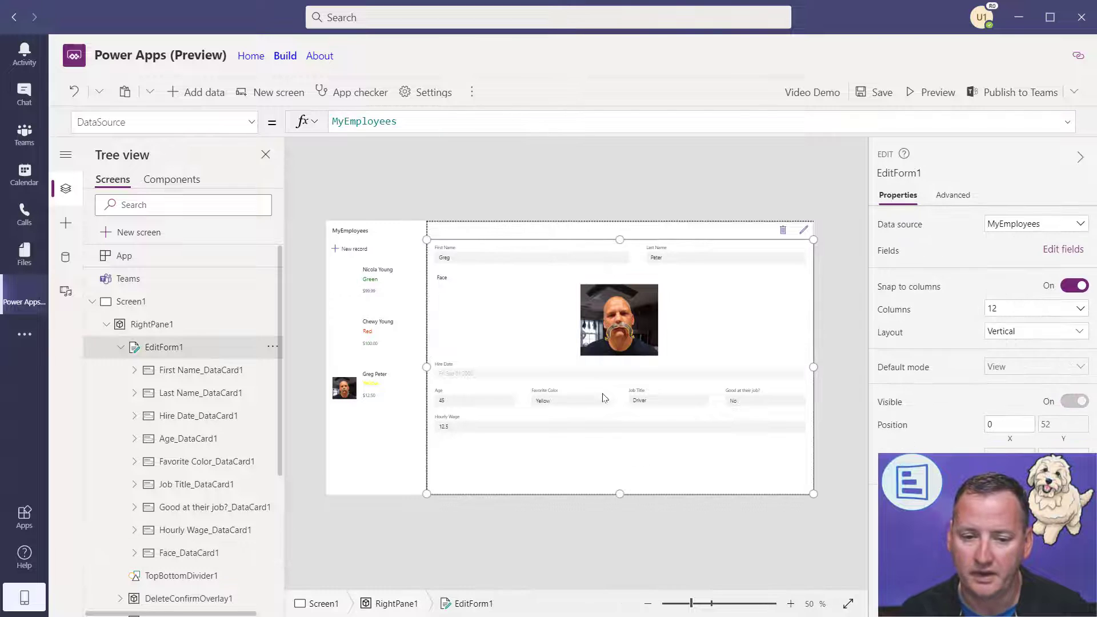
left_click(615, 377)
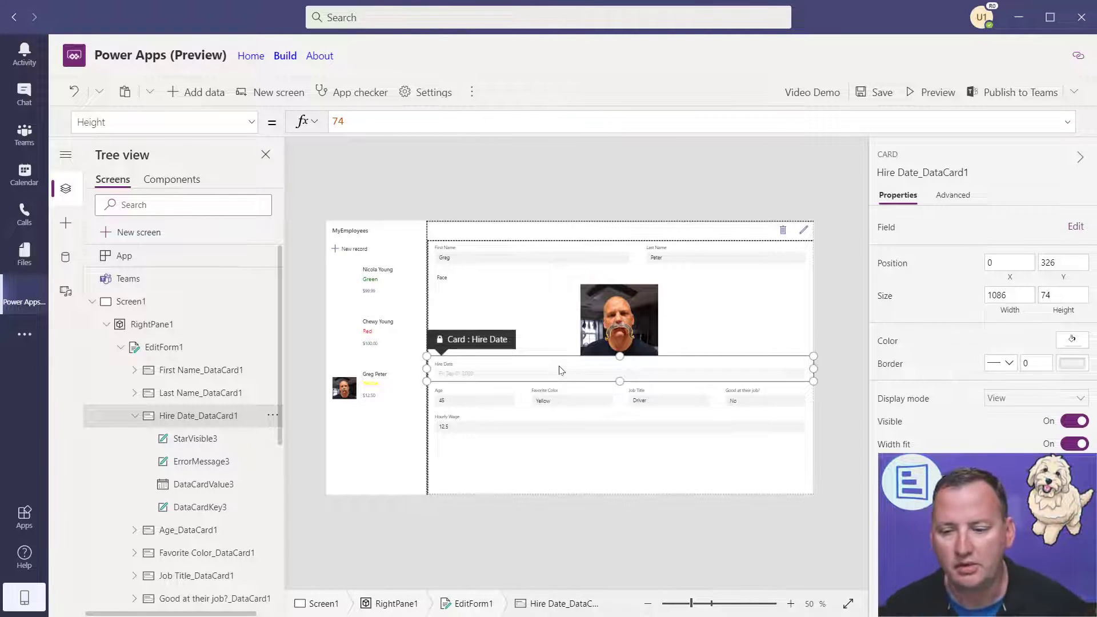
left_click(1077, 447)
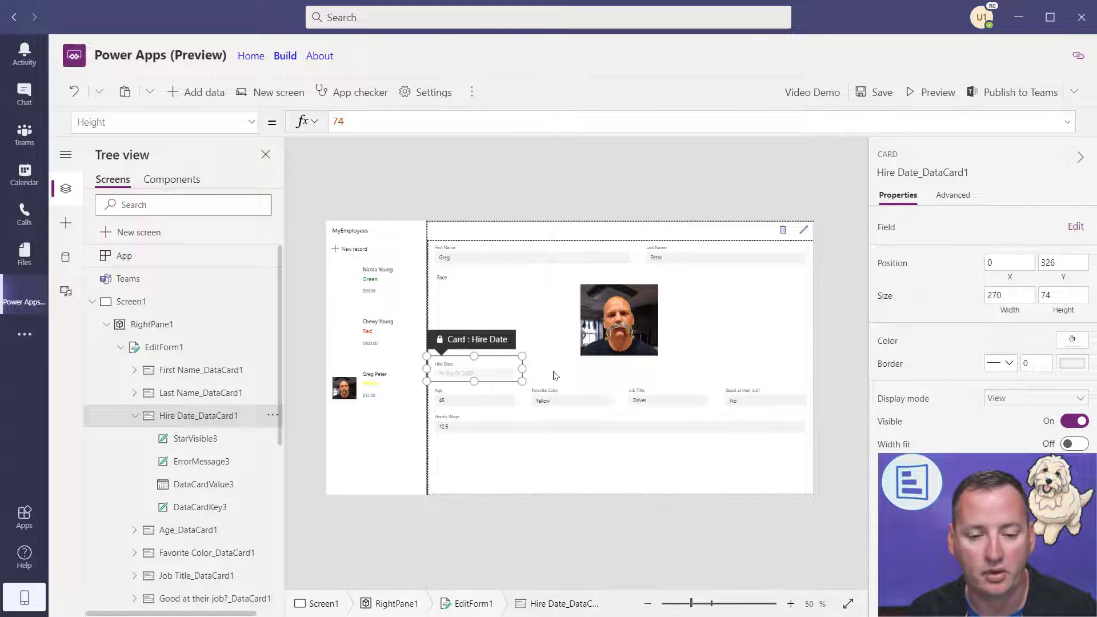
left_click_drag(523, 368, 509, 372)
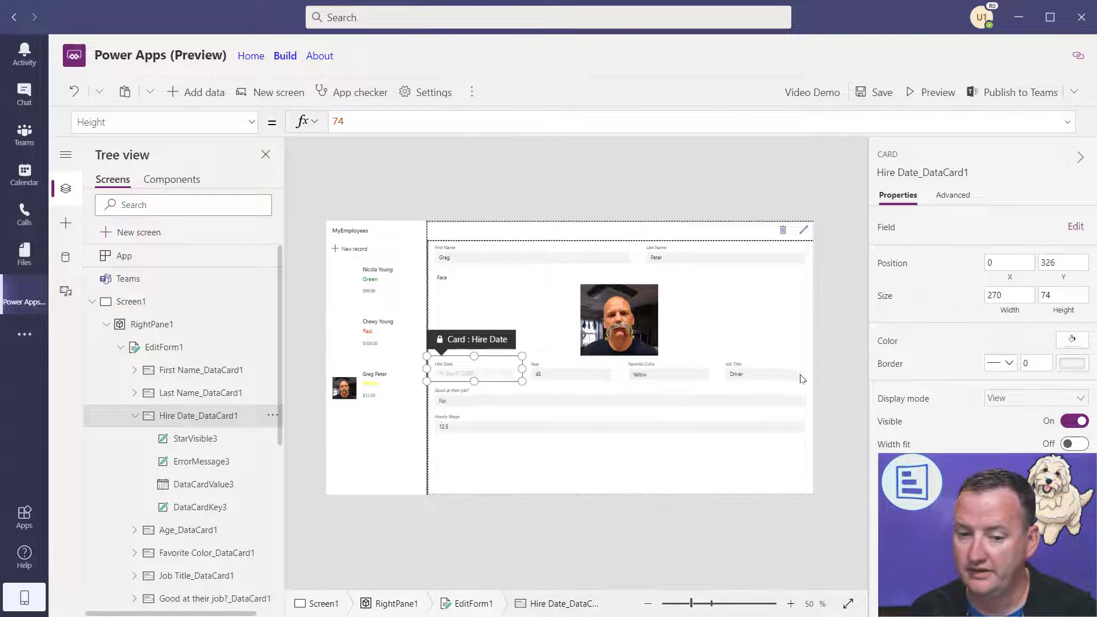
- Turn off Hourly Wage's Width fit and size it and Good at their job? to 450 each
left_click(643, 410)
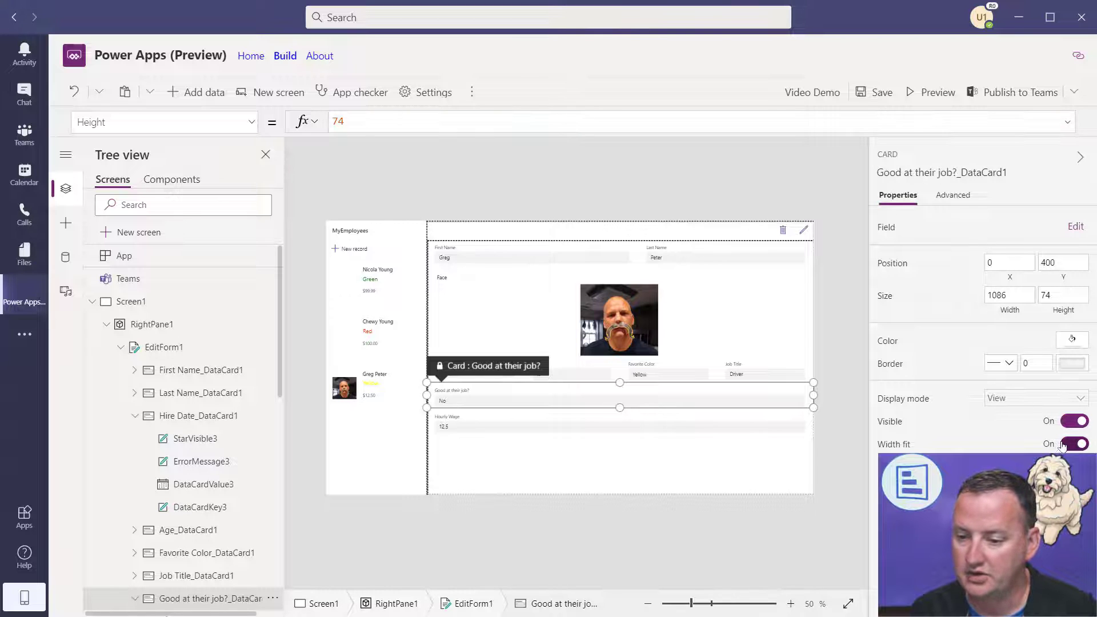
left_click(597, 434)
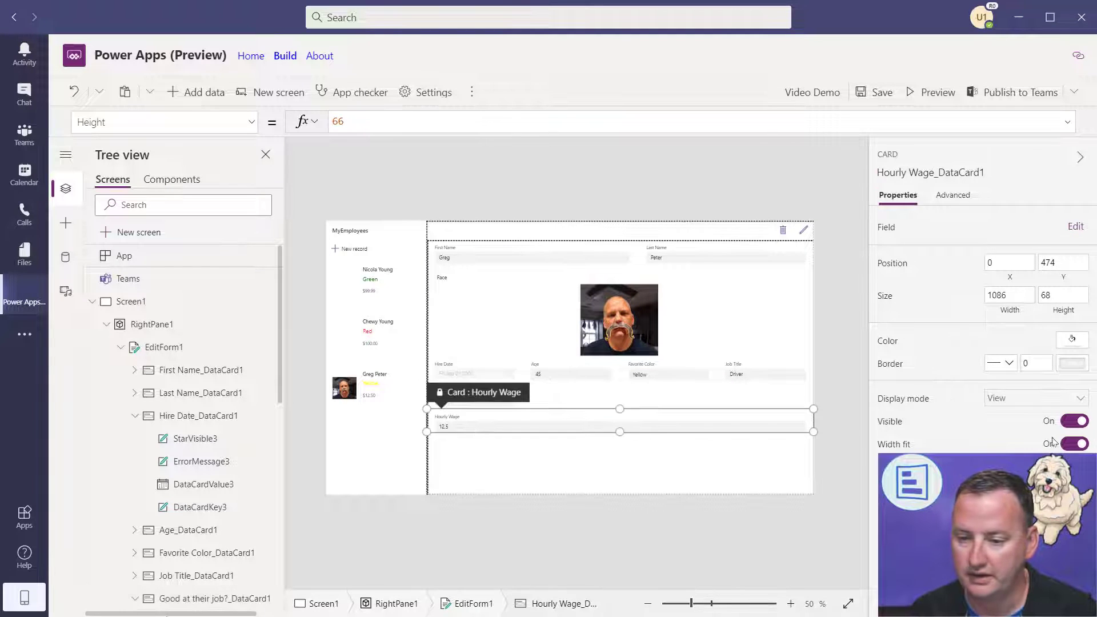
left_click(1073, 444)
left_click(693, 448)
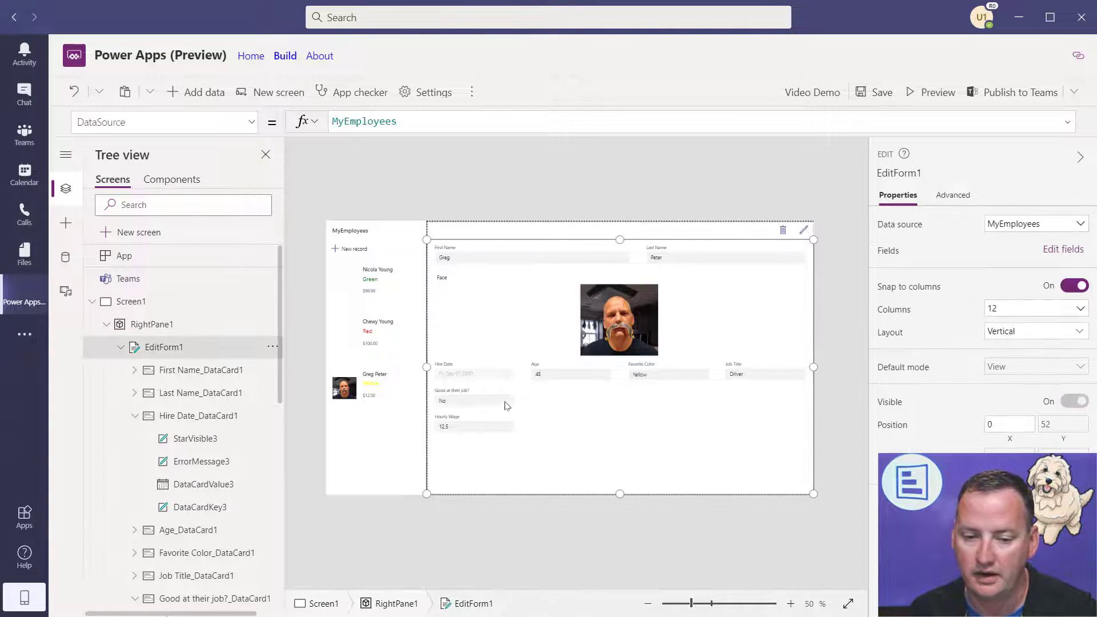
left_click(514, 398)
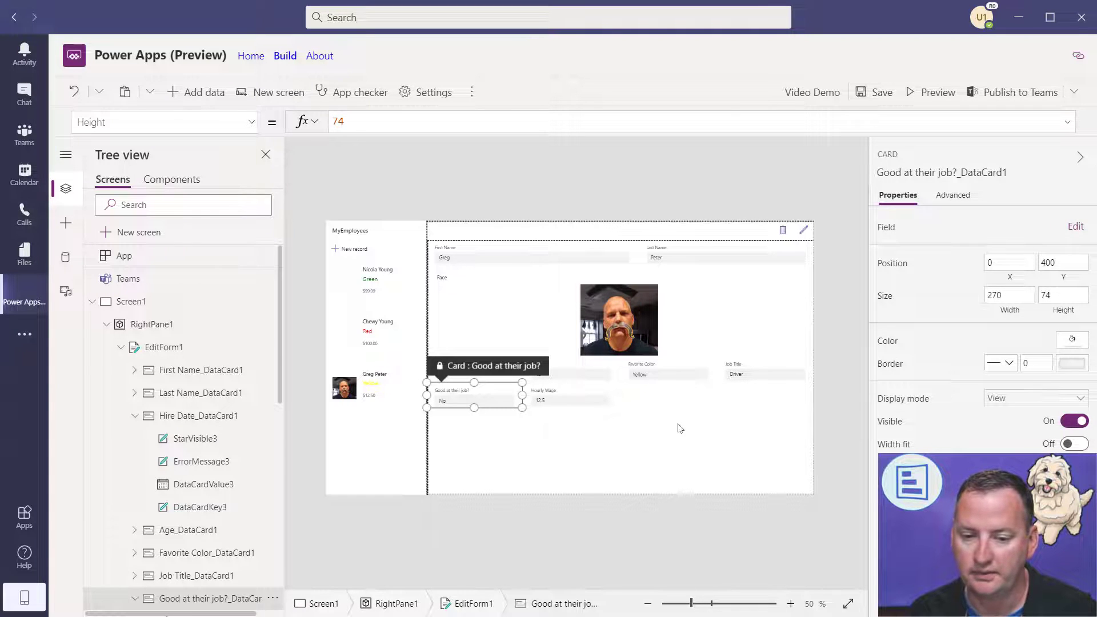
left_click(684, 444)
left_click(514, 399)
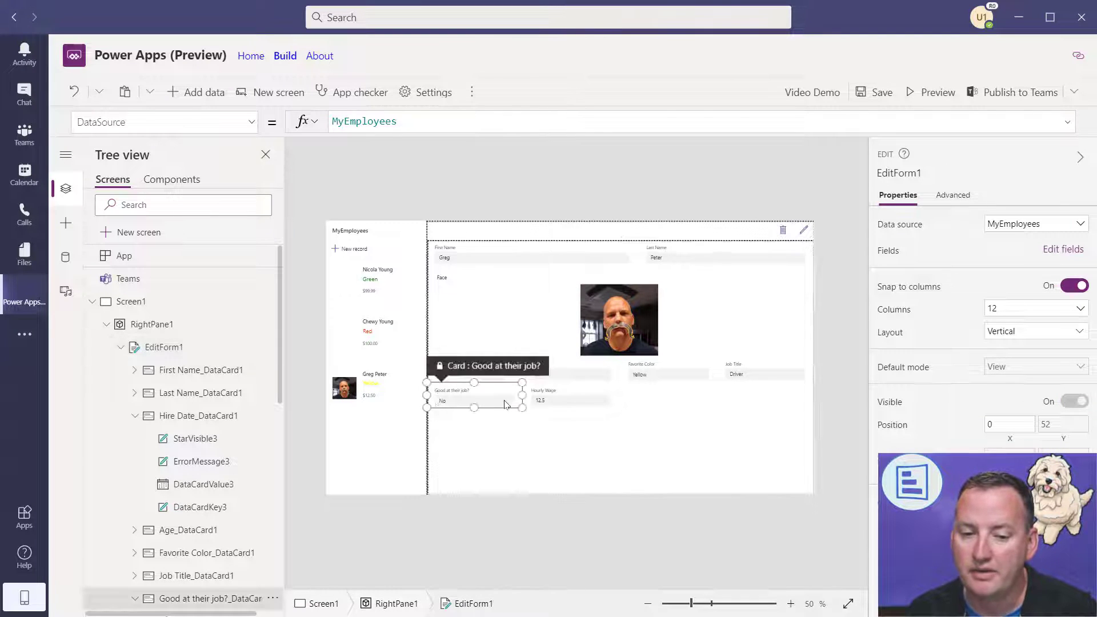
left_click_drag(523, 395, 586, 392)
left_click(681, 403)
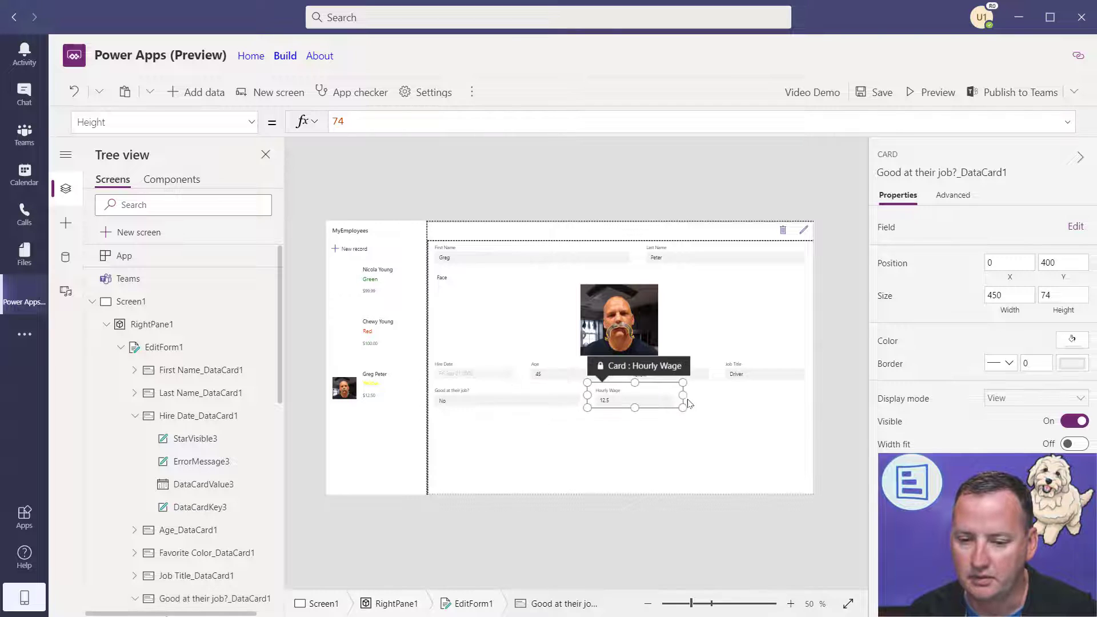
left_click_drag(683, 395, 743, 398)
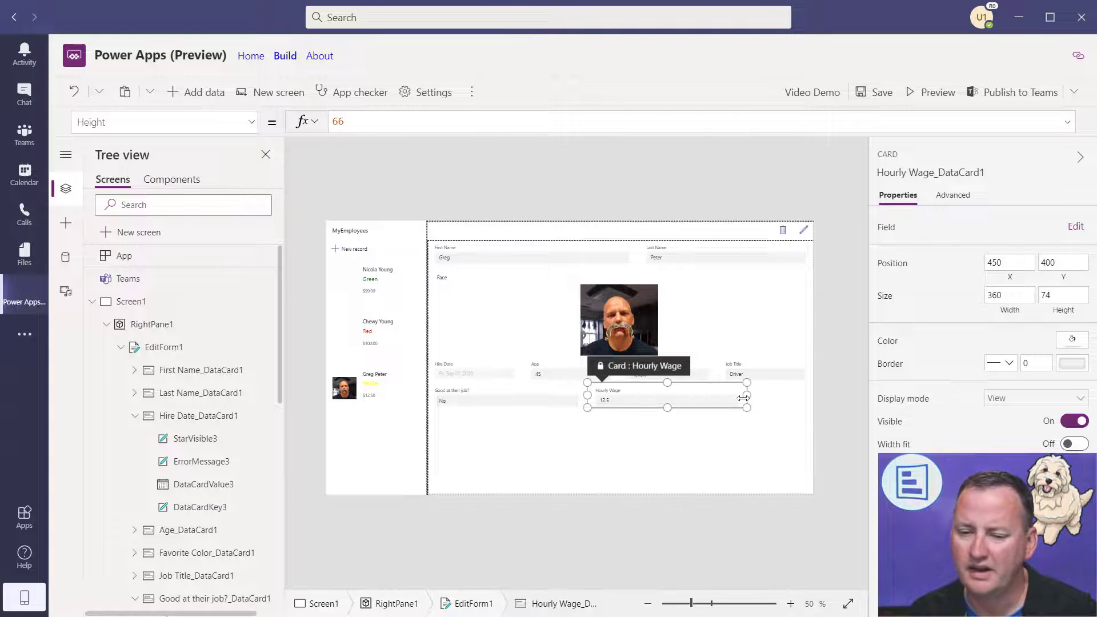
left_click(764, 456)
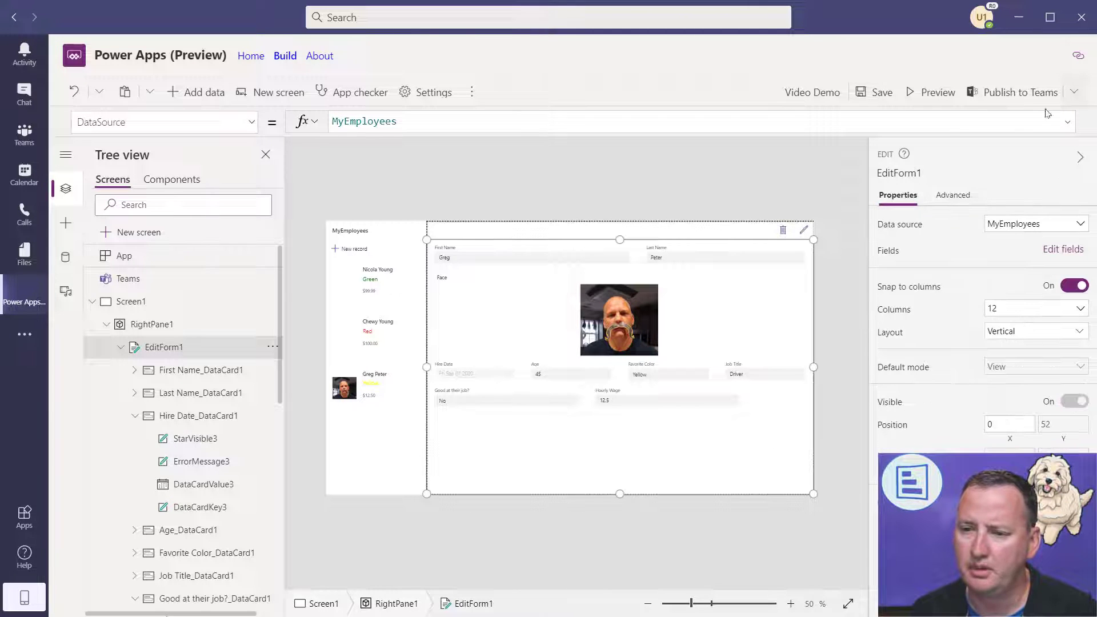
left_click(929, 93)
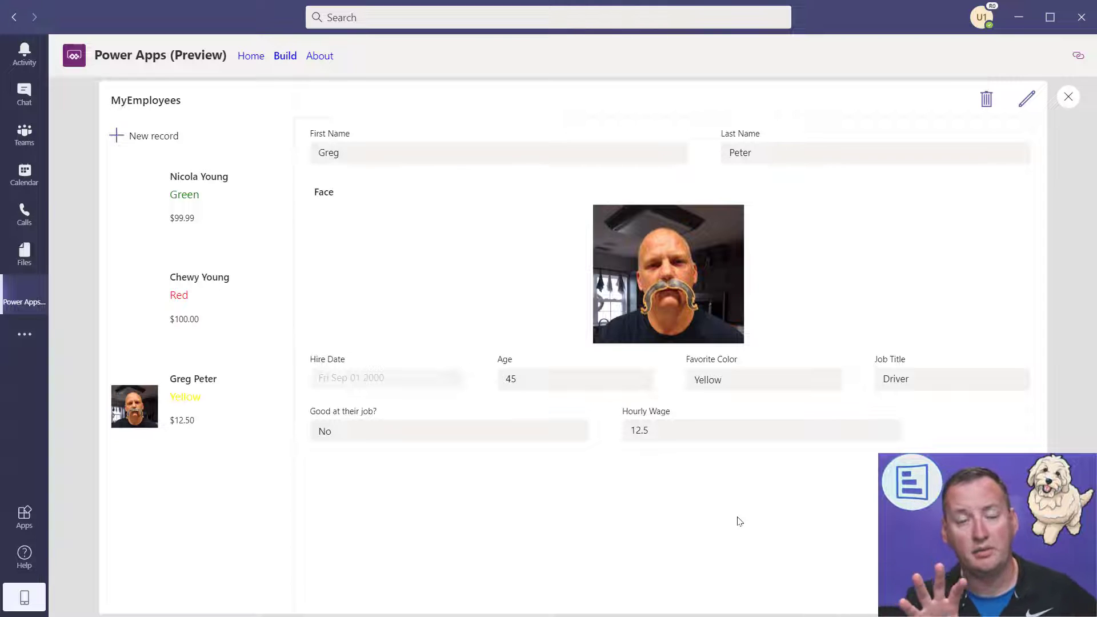
left_click(1069, 96)
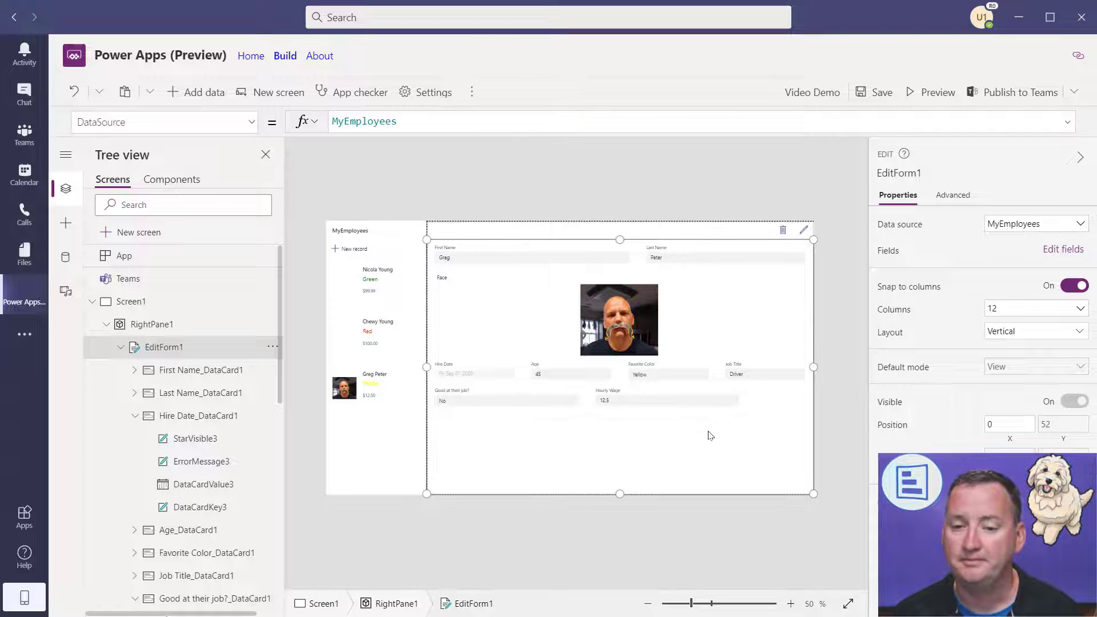
left_click(1056, 256)
- Drag Hourly Wage above Good at their job? in the form's field list
left_click_drag(723, 466, 713, 424)
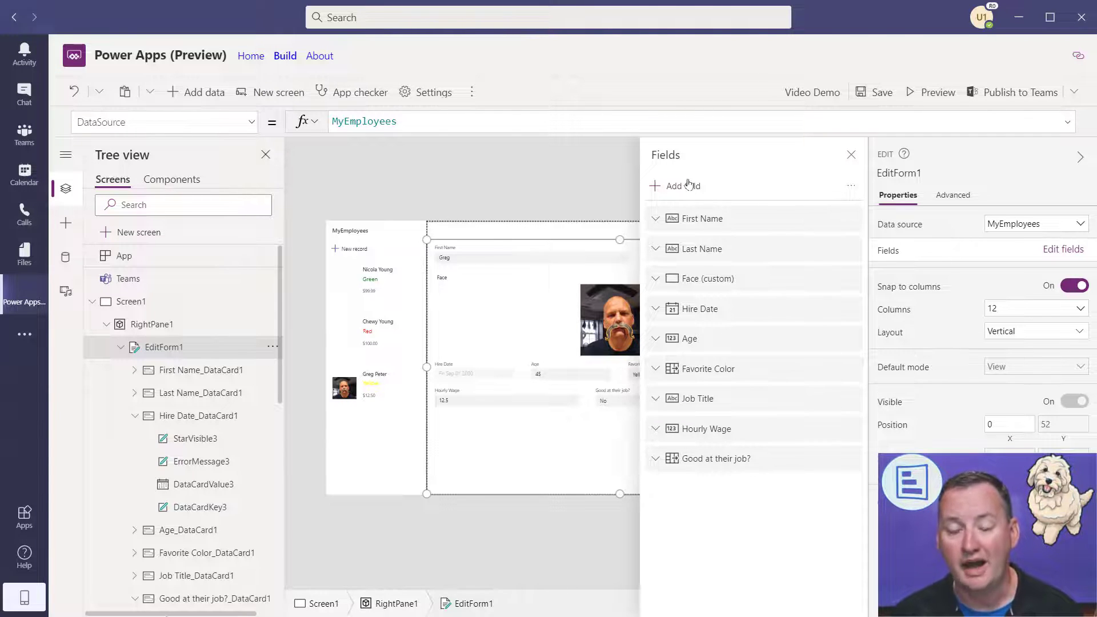
left_click(852, 155)
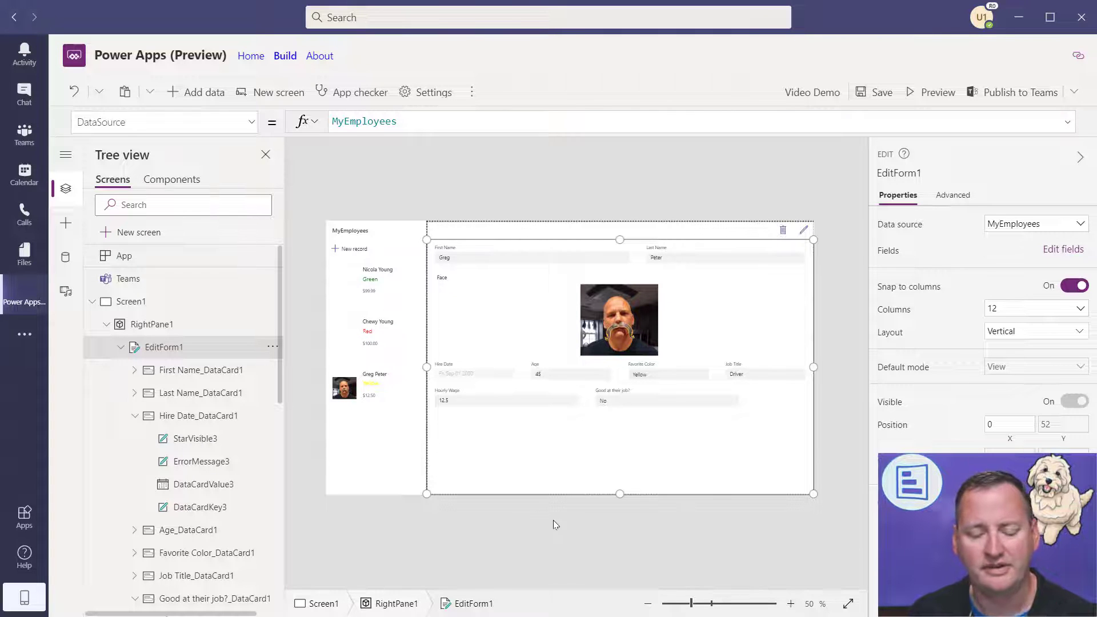
left_click(378, 459)
left_click(583, 453)
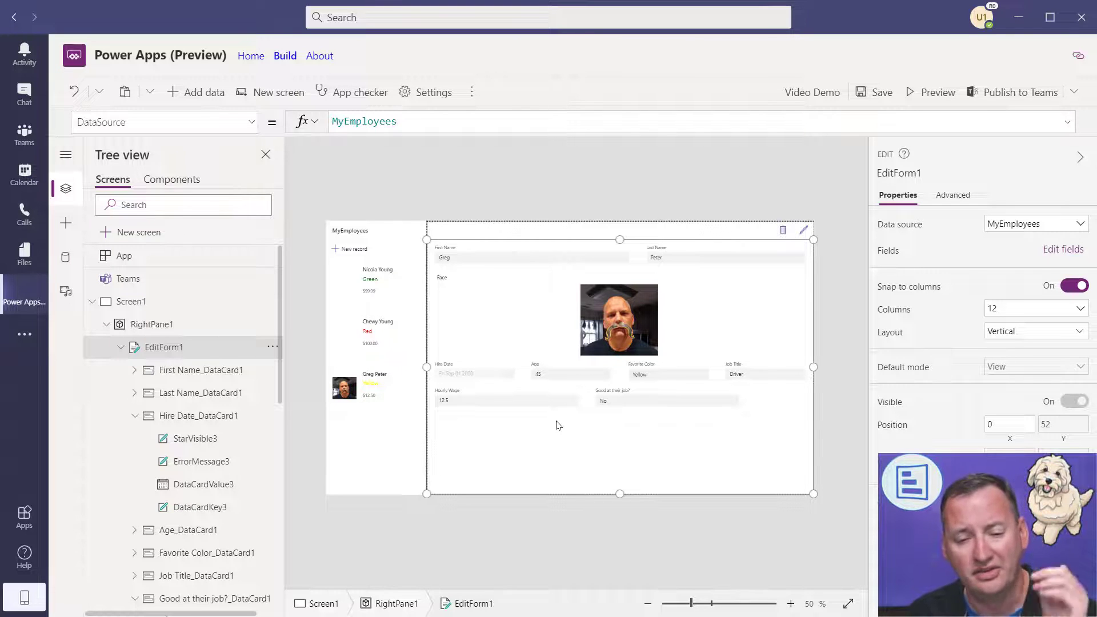
- Set the title label's Text to "Hi " & User().FullName and preview the greeting
left_click(373, 233)
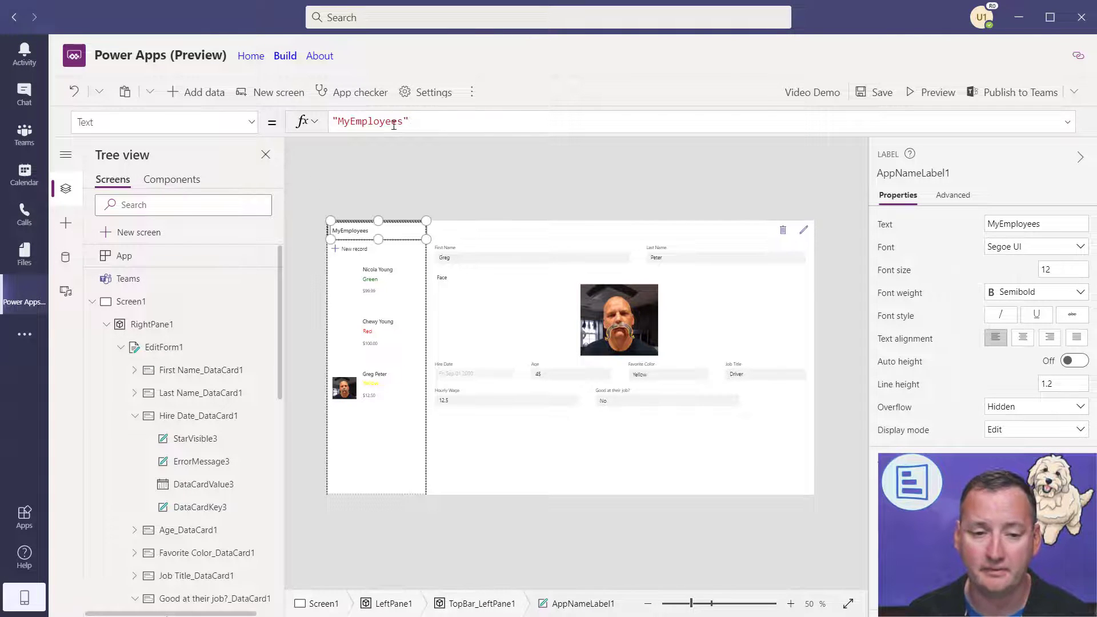
left_click_drag(418, 120, 245, 122)
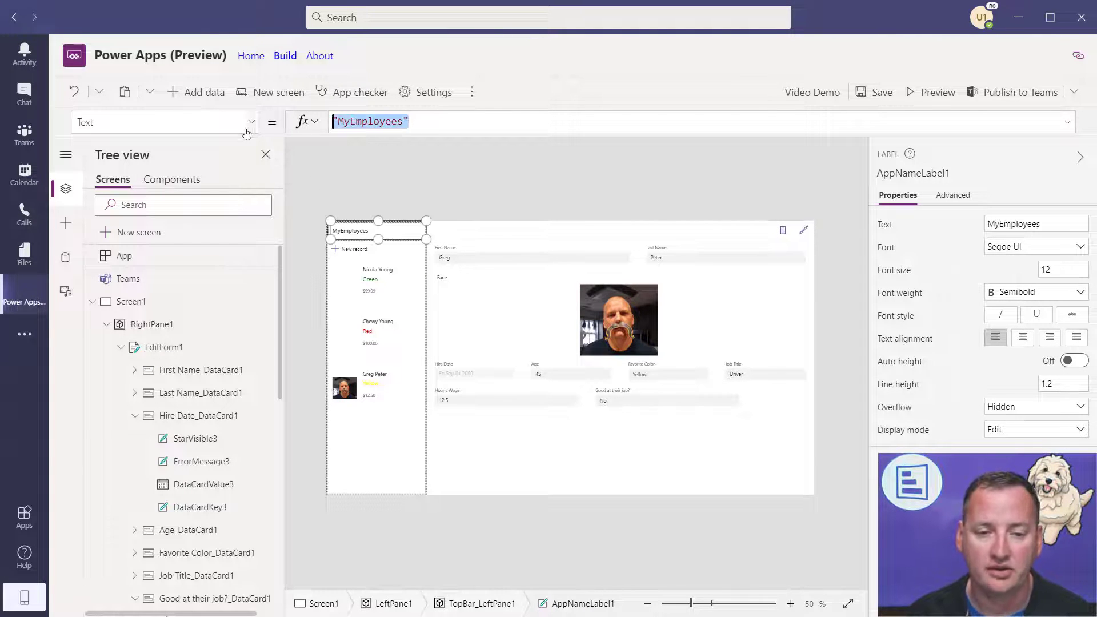
type("User().")
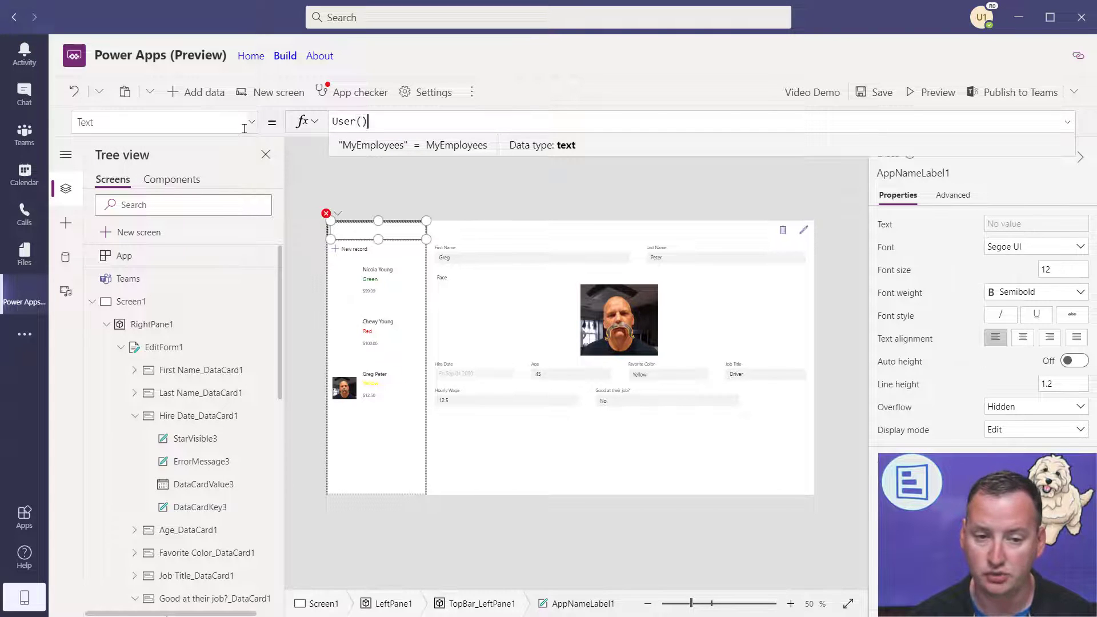
key("Down")
key("Down")
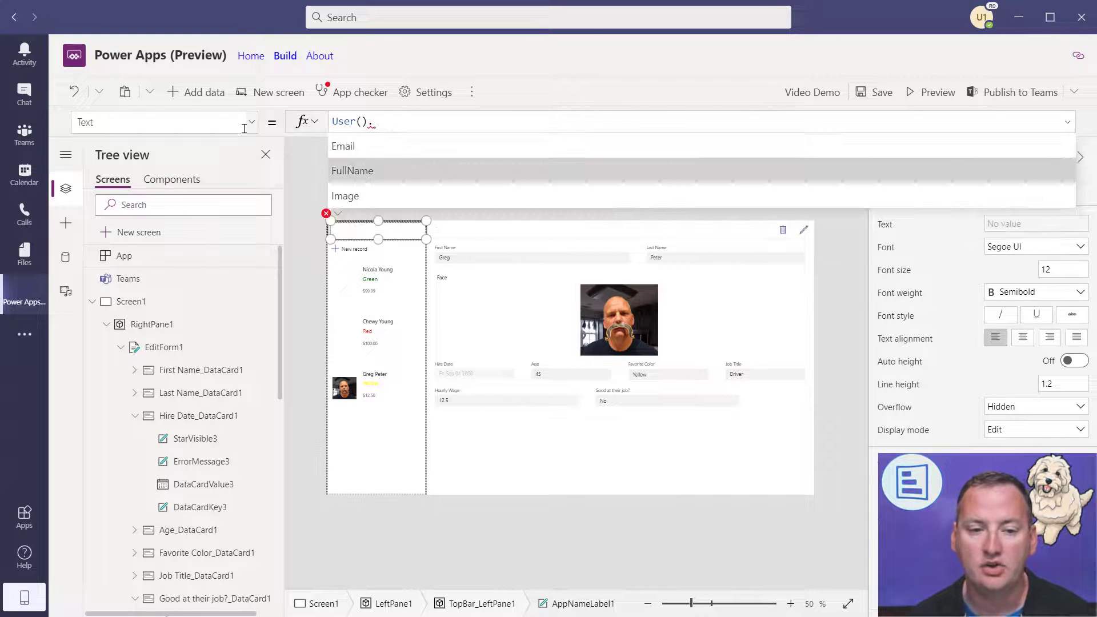
key("Return")
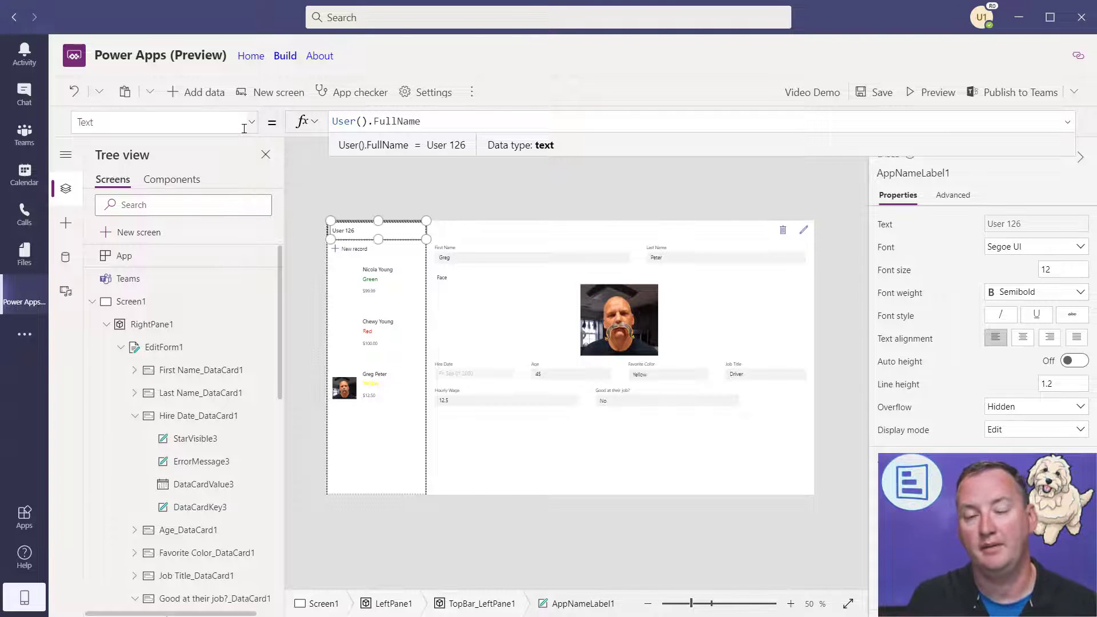
key("Home")
type("\"Hi \" &")
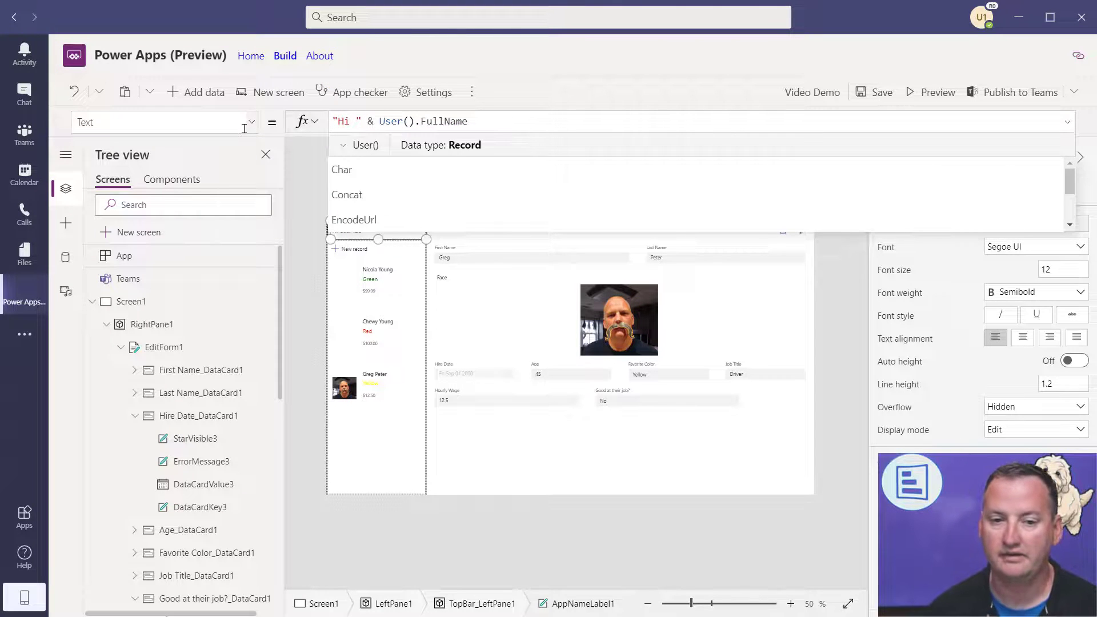
left_click(925, 87)
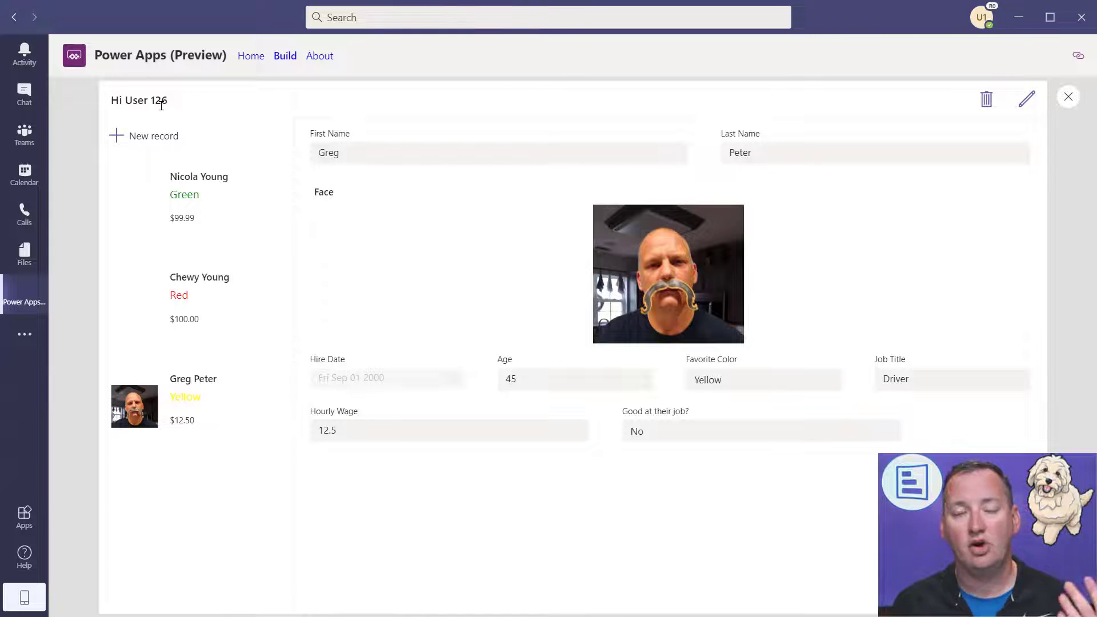
left_click(1066, 98)
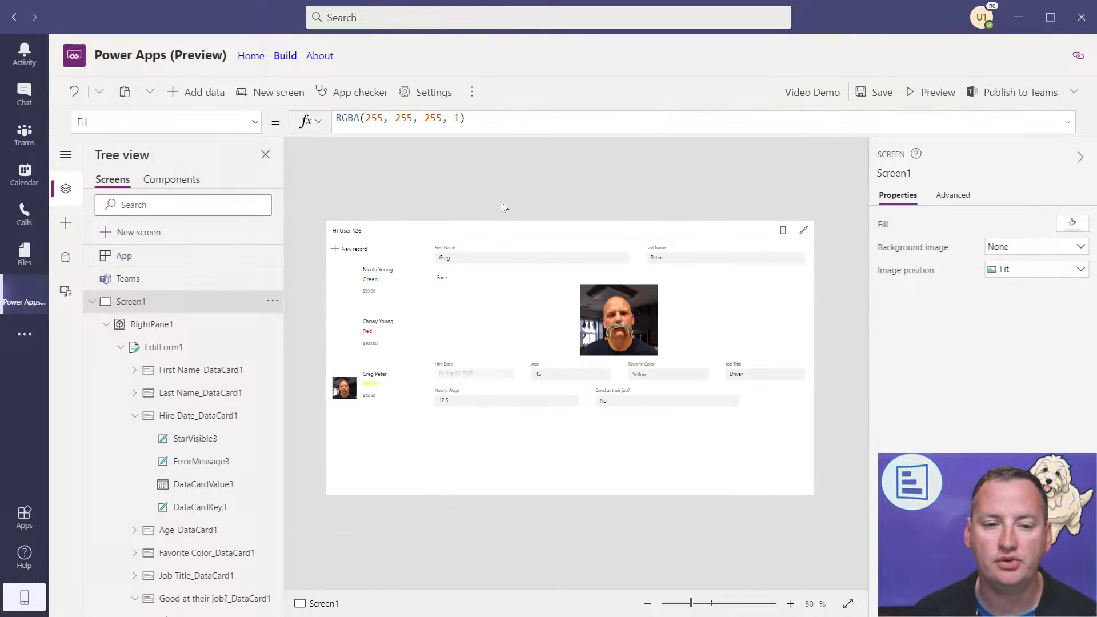
- Re-enter the FullName property in the greeting formula after correcting mistyped text
left_click(364, 232)
double_click(423, 121)
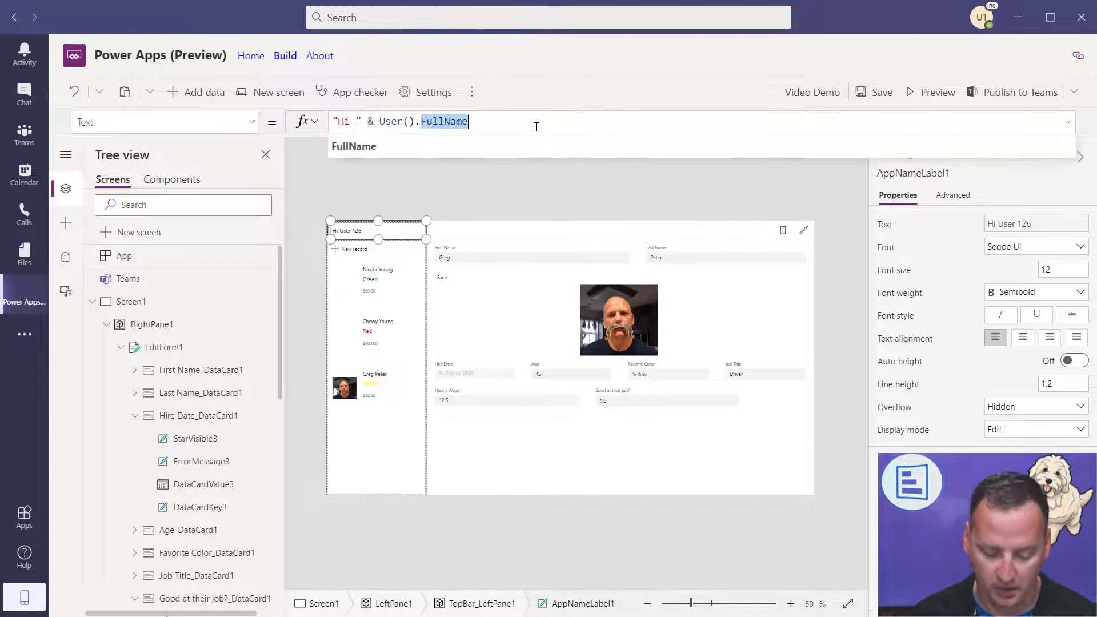
type("ema")
key("BackSpace")
key("BackSpace")
key("BackSpace")
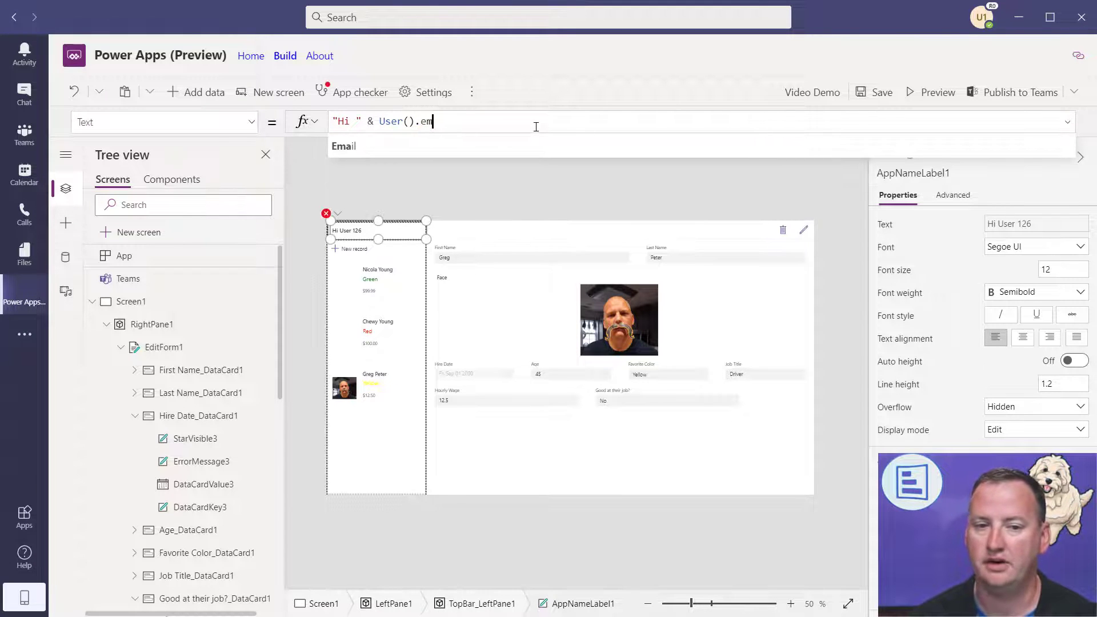
type("user")
key("BackSpace")
key("BackSpace")
key("BackSpace")
key("BackSpace")
type("f")
key("Tab")
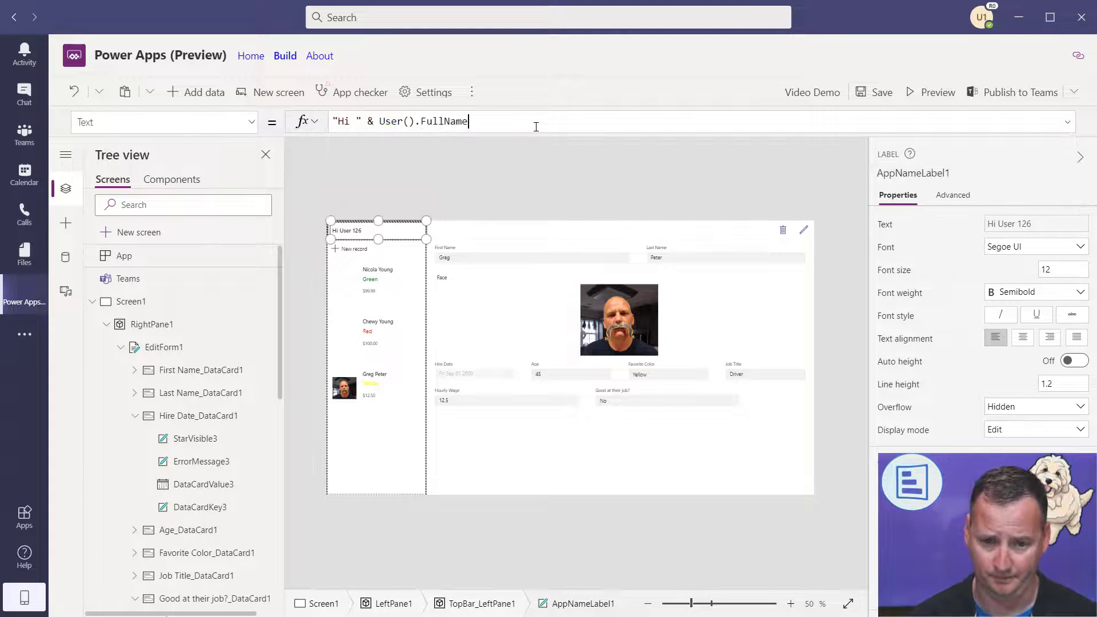
left_click(467, 232)
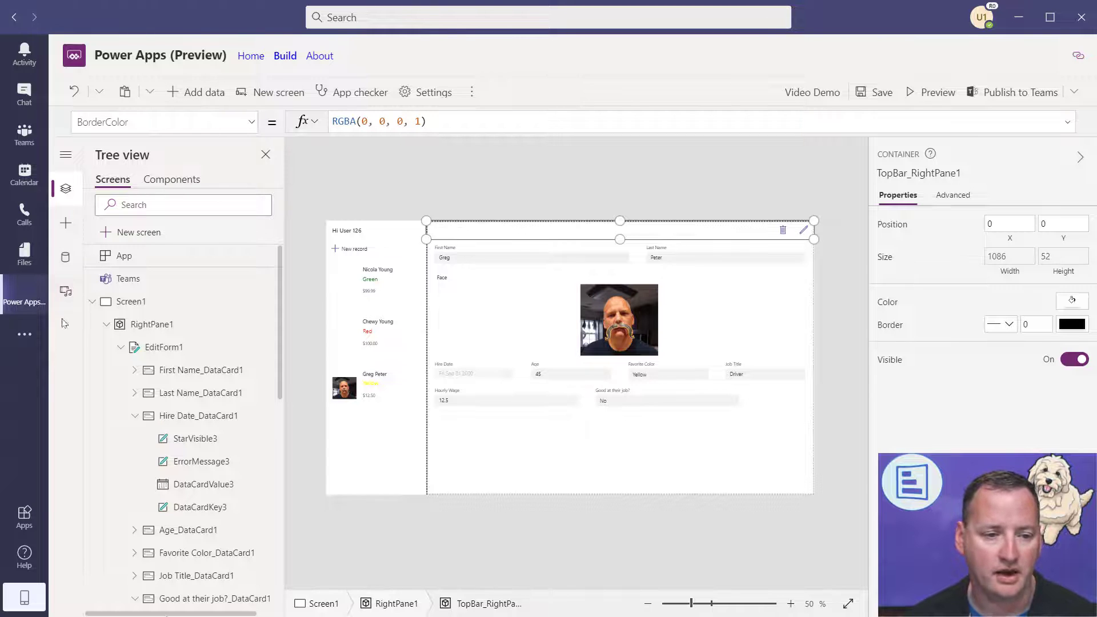
- Add a top-bar label with Text "Team Name: " & Teams.ThisTeam.DisplayName
left_click(66, 224)
left_click_drag(123, 236, 457, 231)
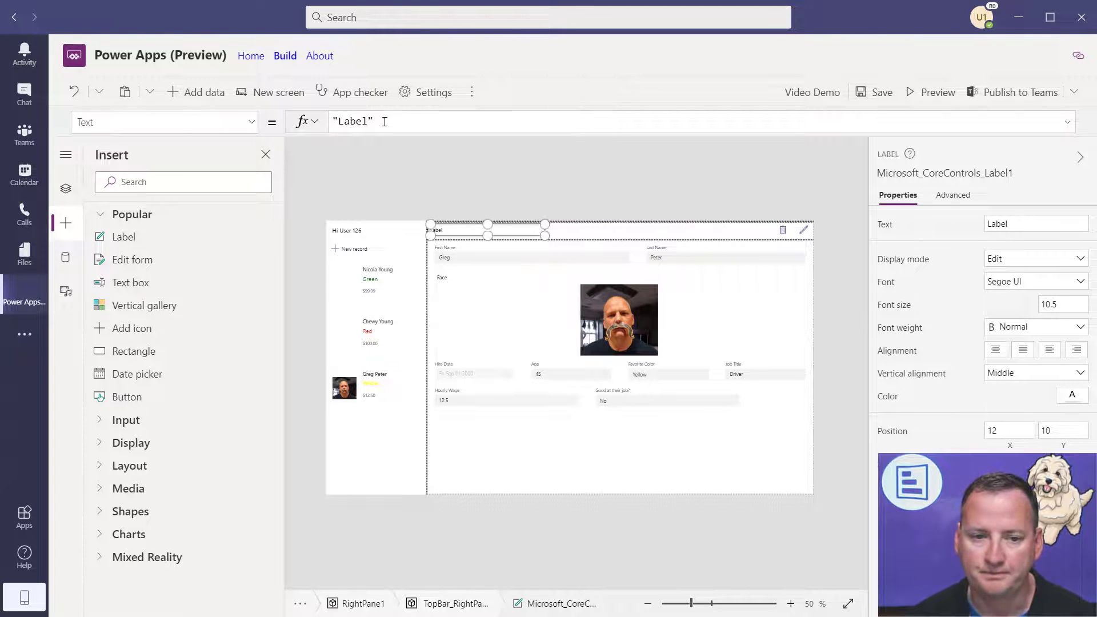
double_click(357, 122)
type("Team Name")
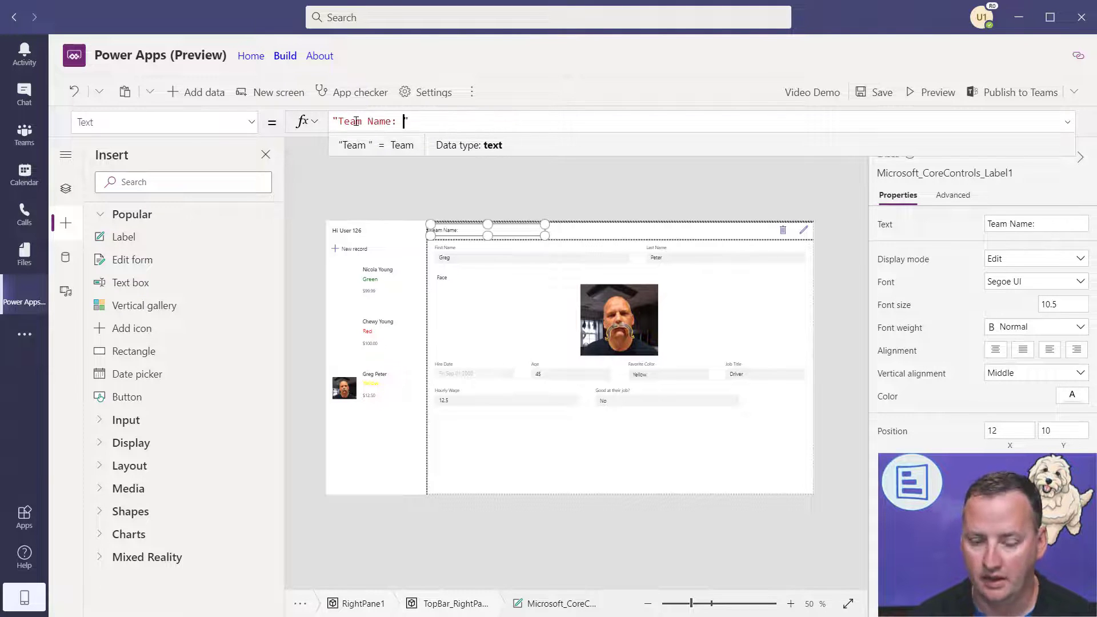
type(": \" & team")
key("Tab")
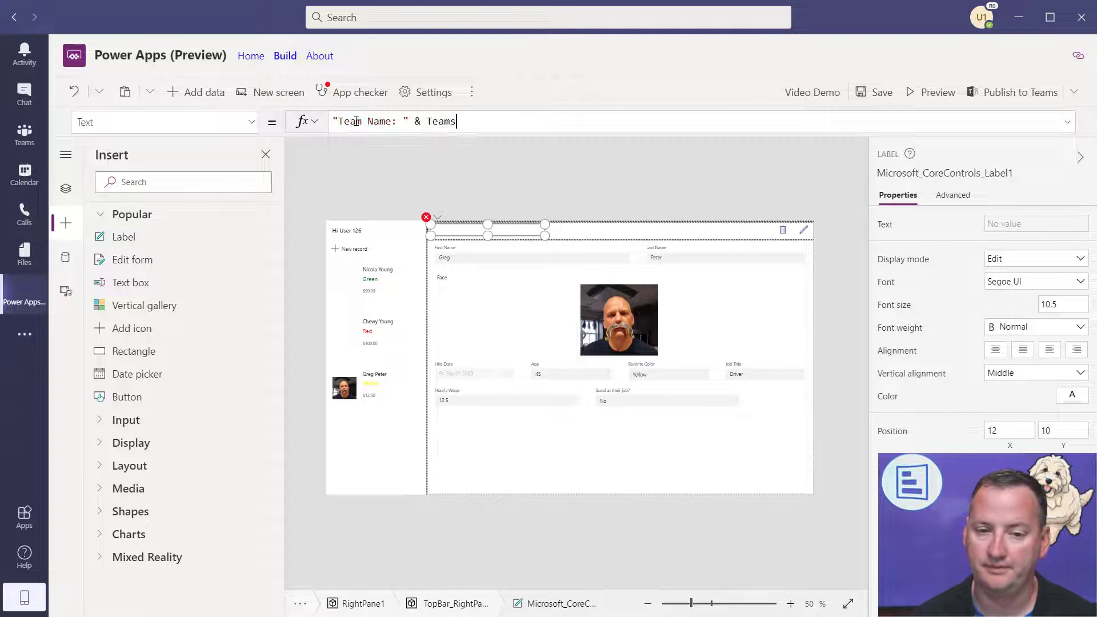
type(".")
key("Down")
key("Down")
key("Down")
key("Down")
key("Down")
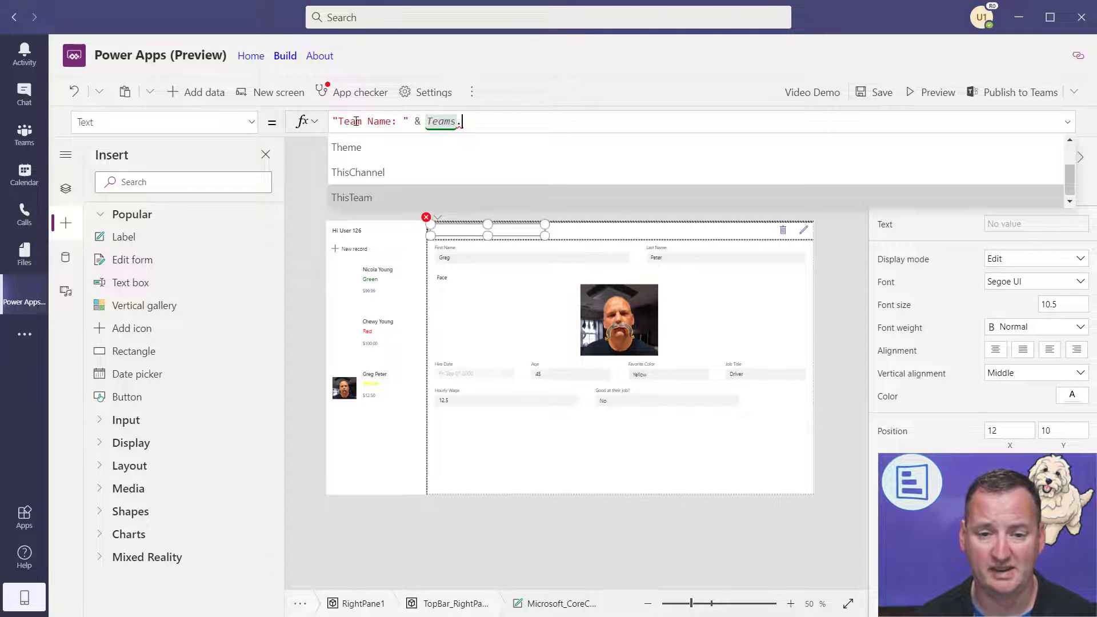
key("Tab")
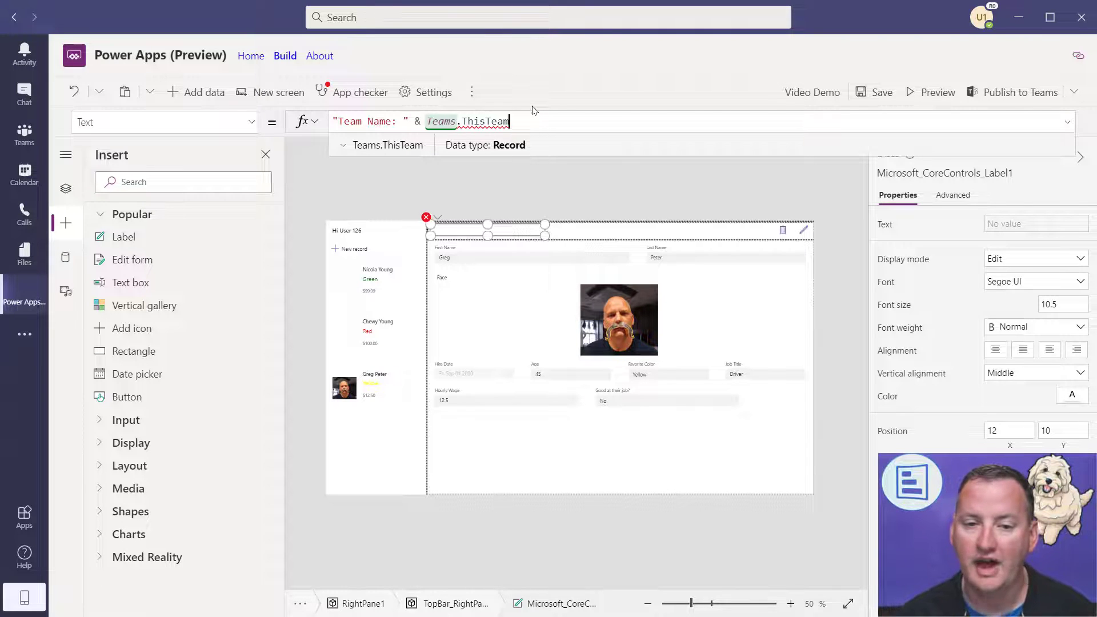
type(".")
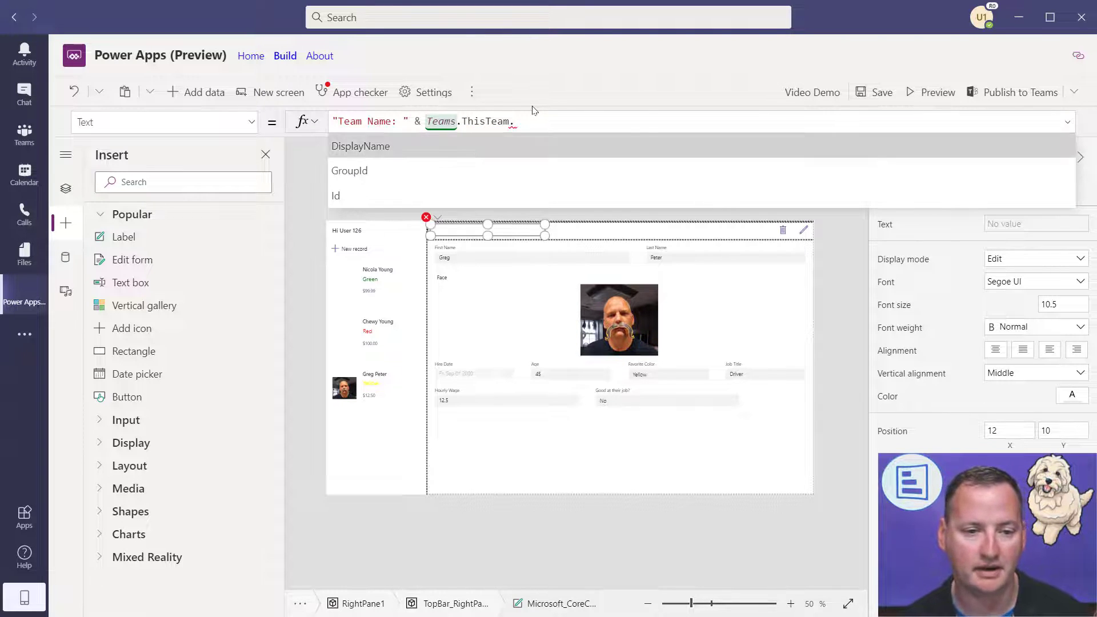
key("Tab")
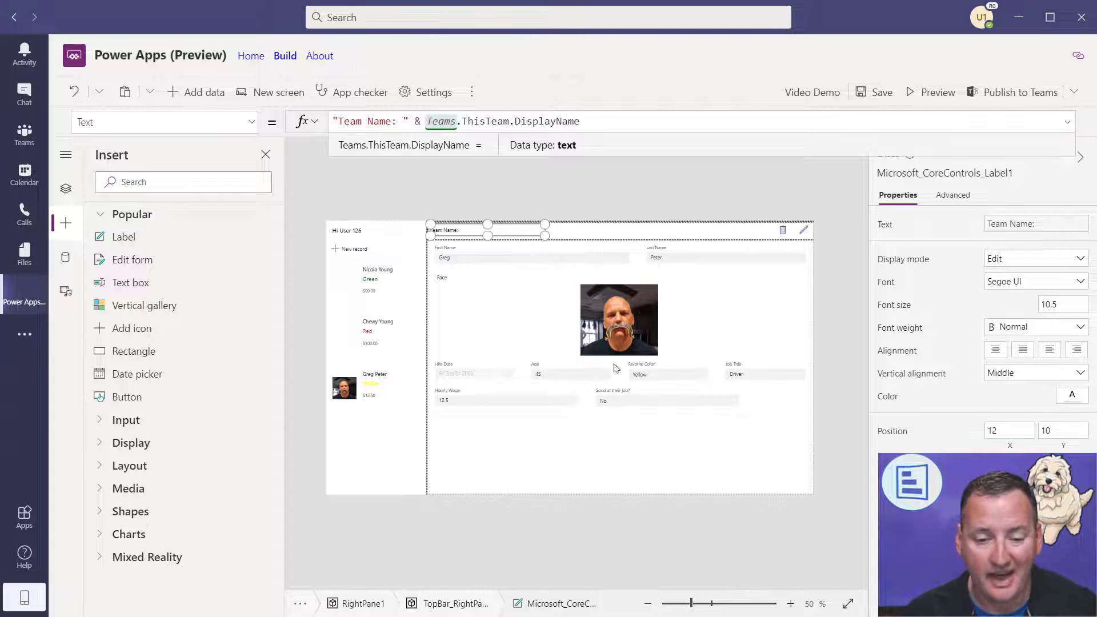
- Save the app and start publishing it to Teams
left_click(543, 464)
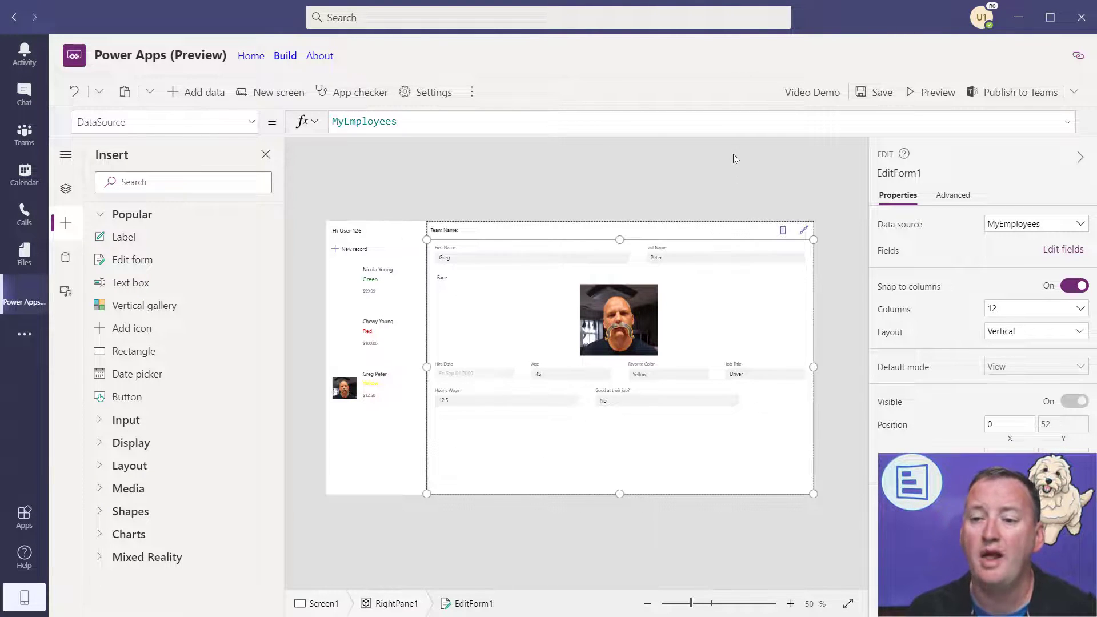
left_click(878, 94)
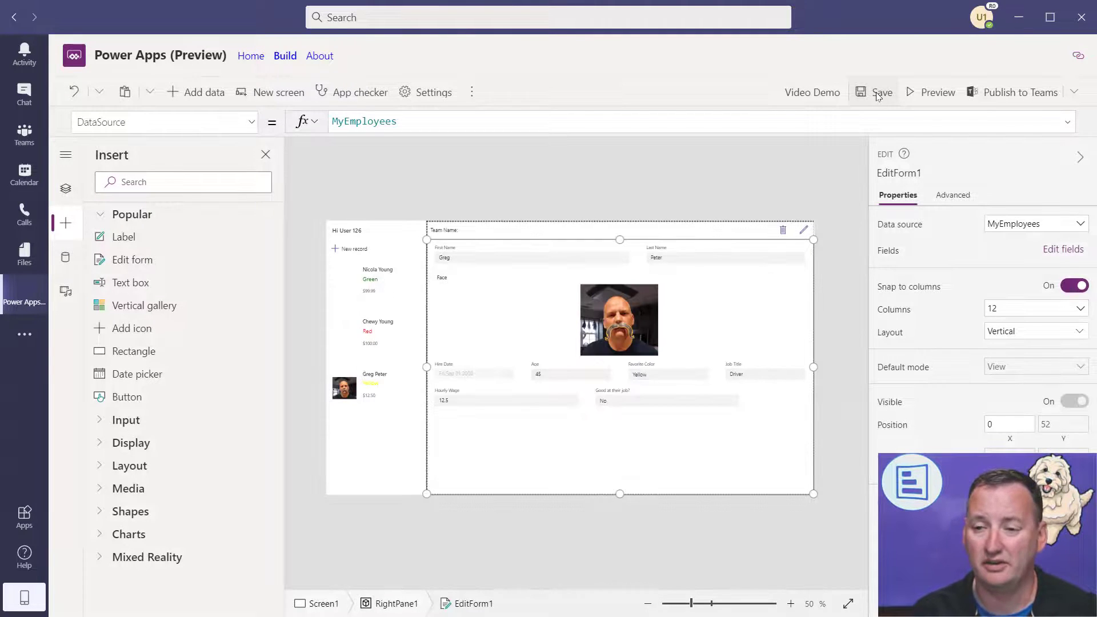
left_click(1011, 94)
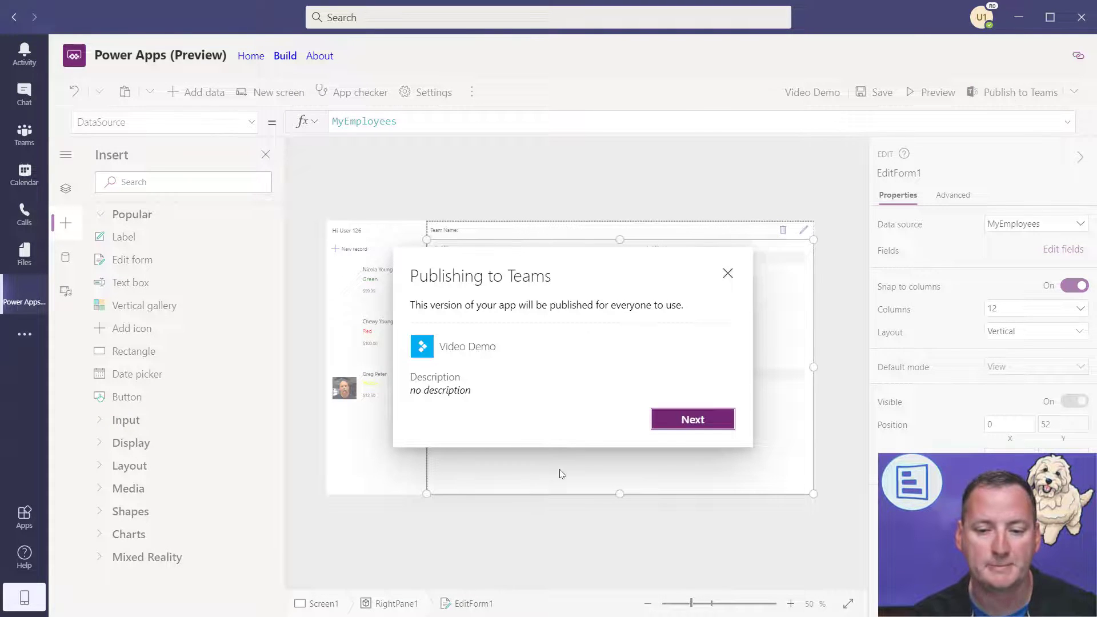
- Add Video Demo as a tab in the General channel through the publishing dialog and save
left_click(676, 427)
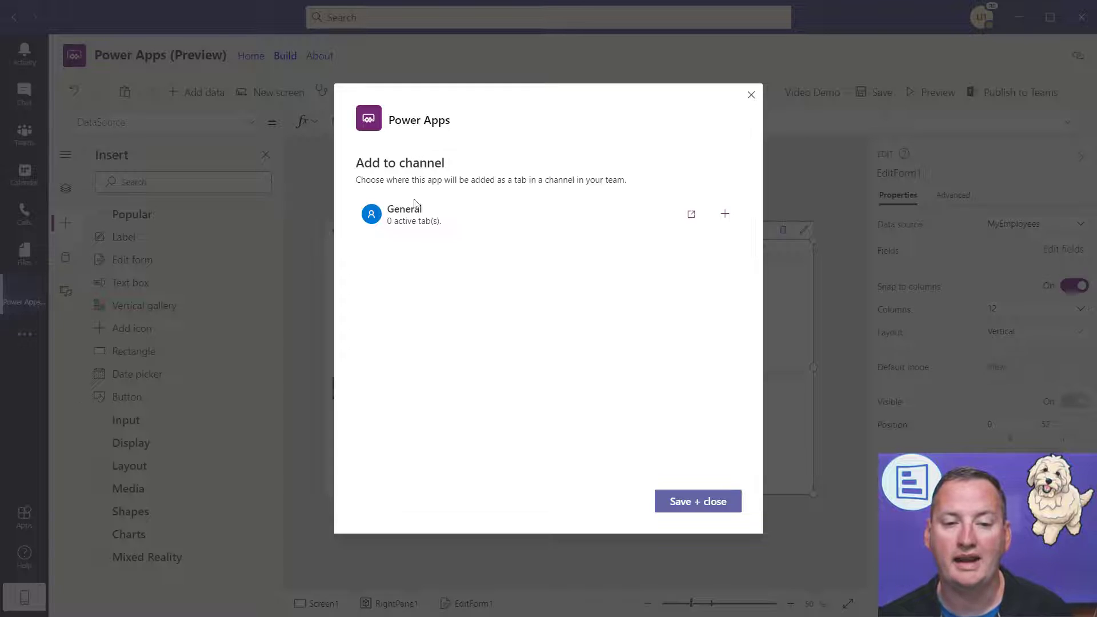
left_click(726, 218)
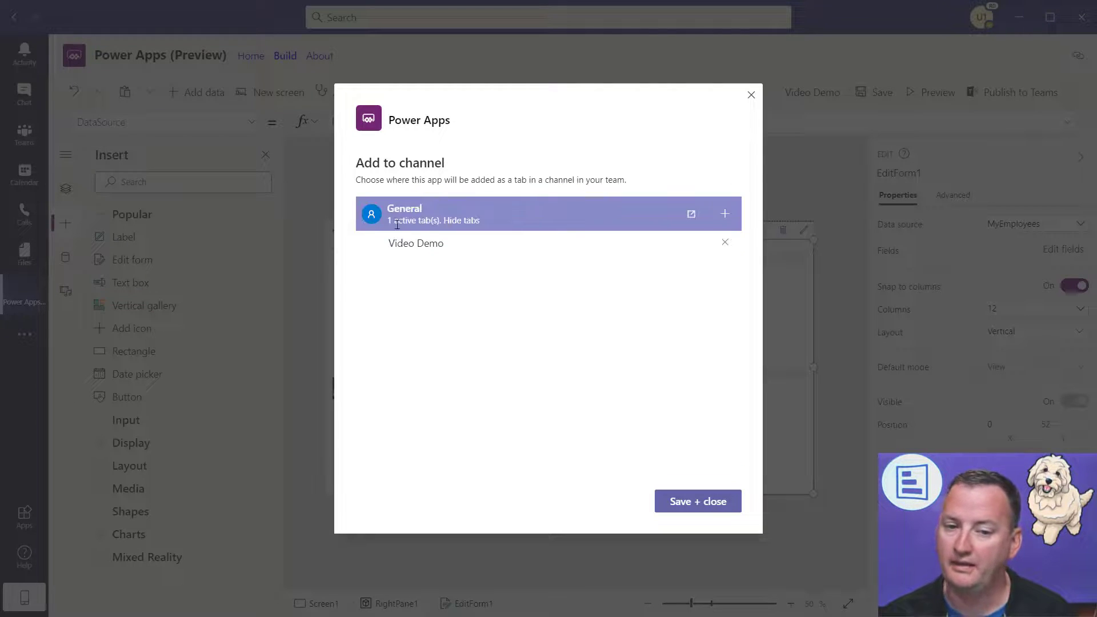
left_click(701, 500)
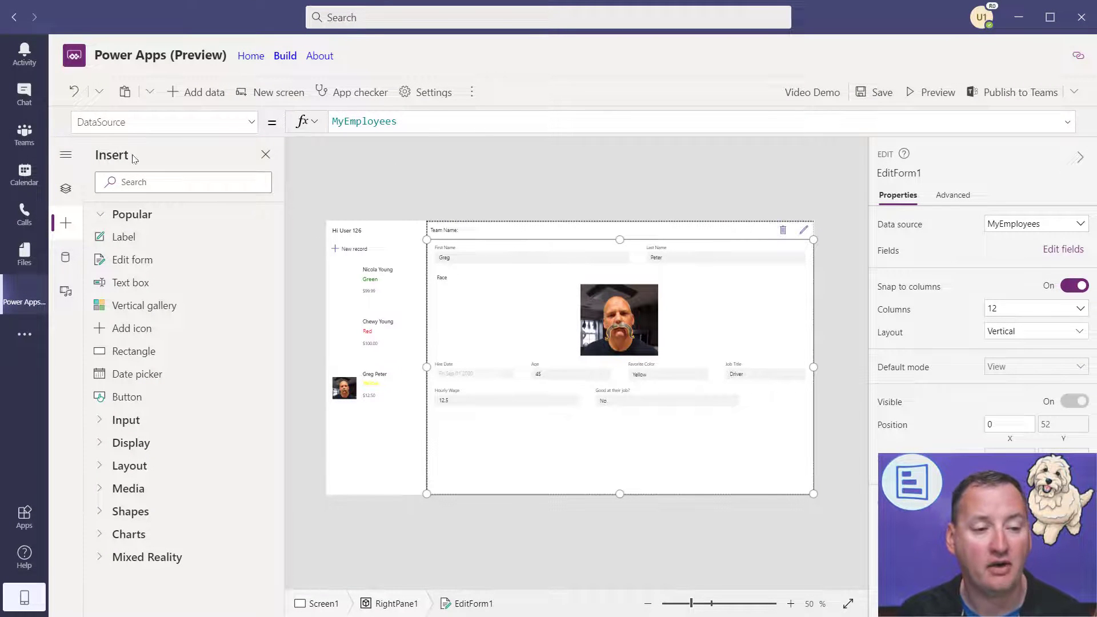
- In the General channel's Video Demo tab, give an employee's record a new face photo and save
left_click(25, 135)
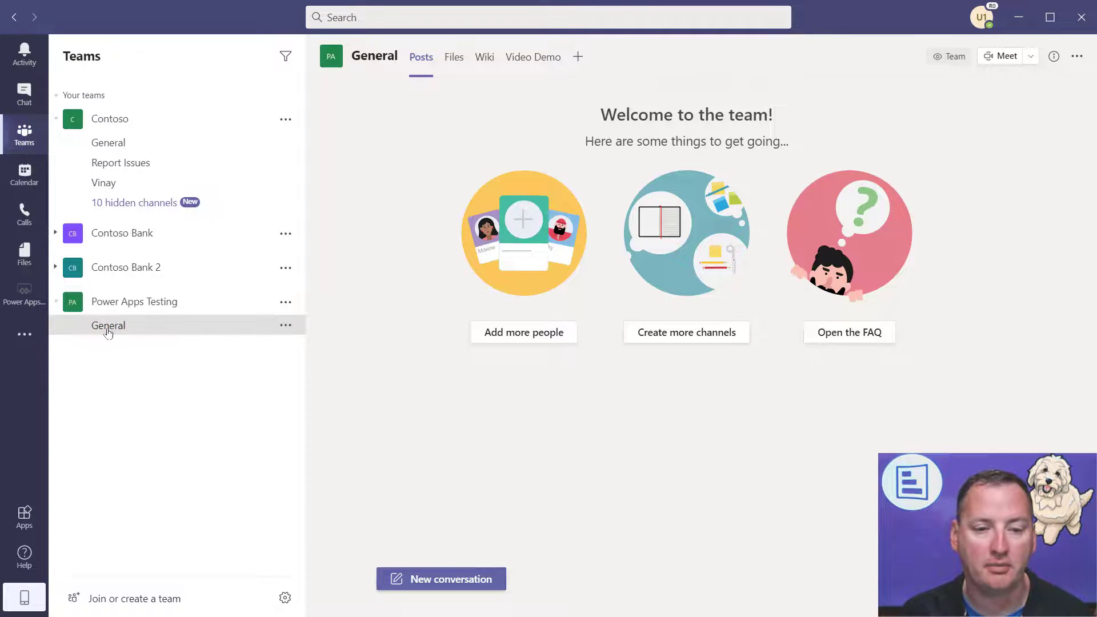
left_click(541, 65)
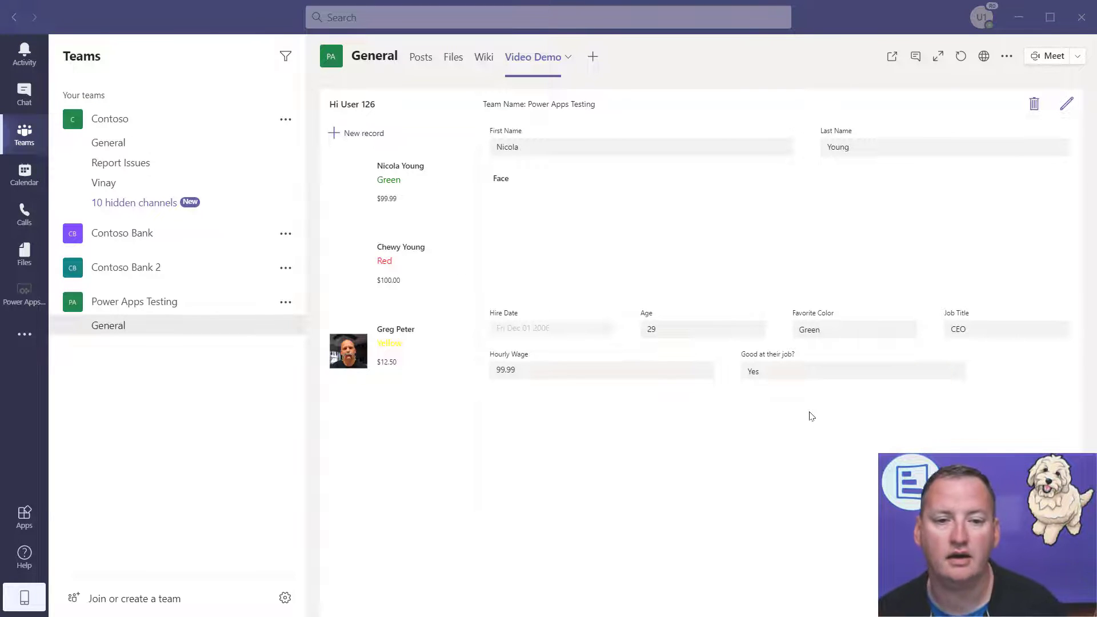
left_click(438, 187)
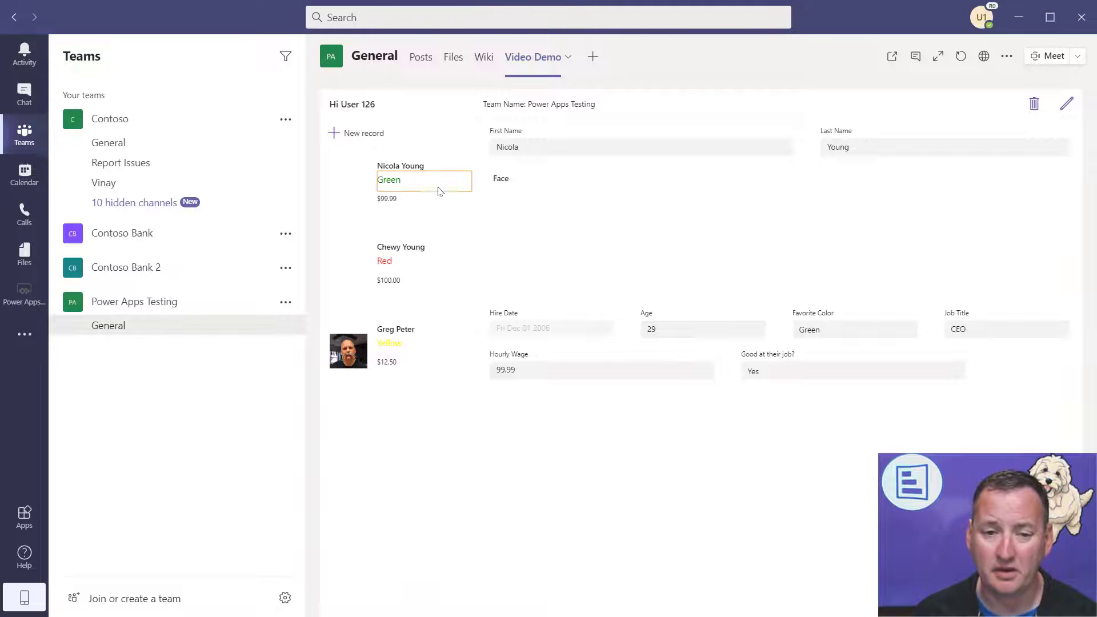
left_click(1067, 104)
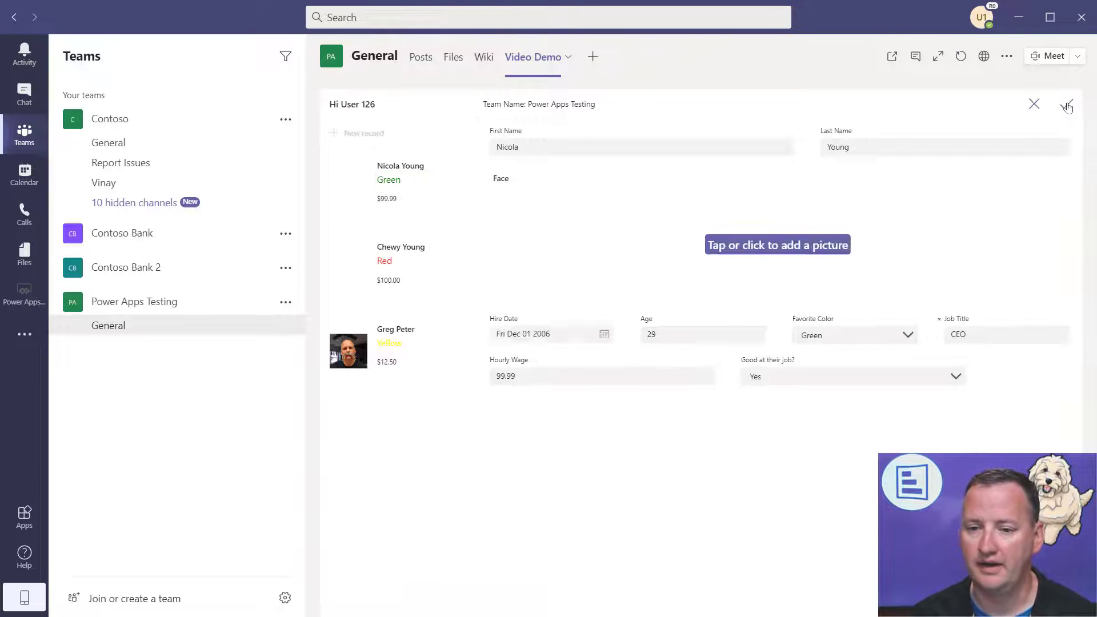
left_click(834, 253)
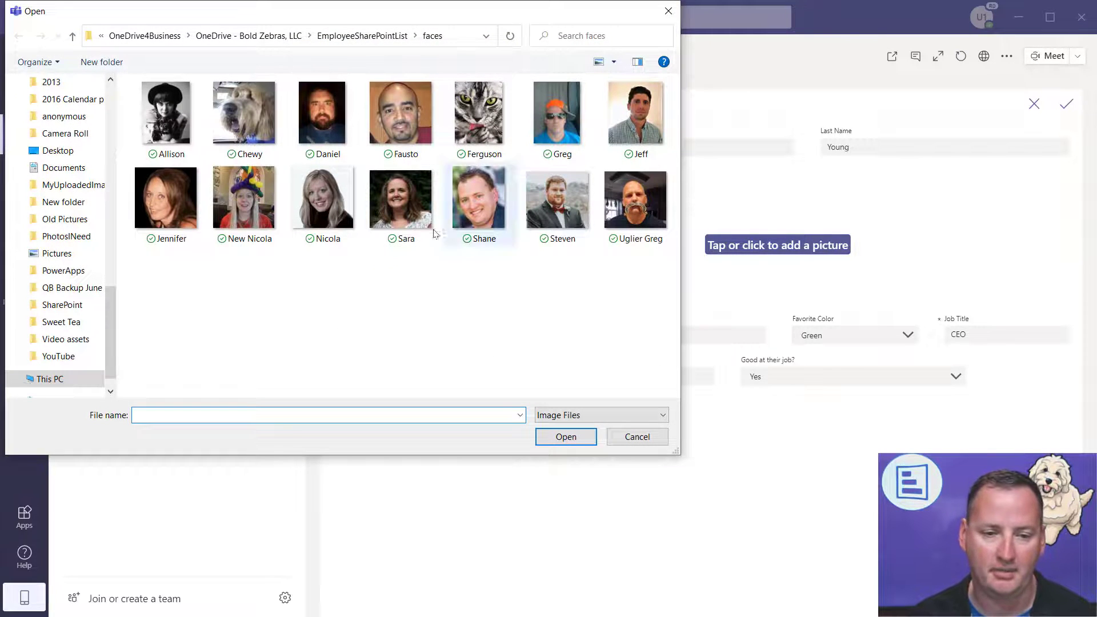
double_click(230, 216)
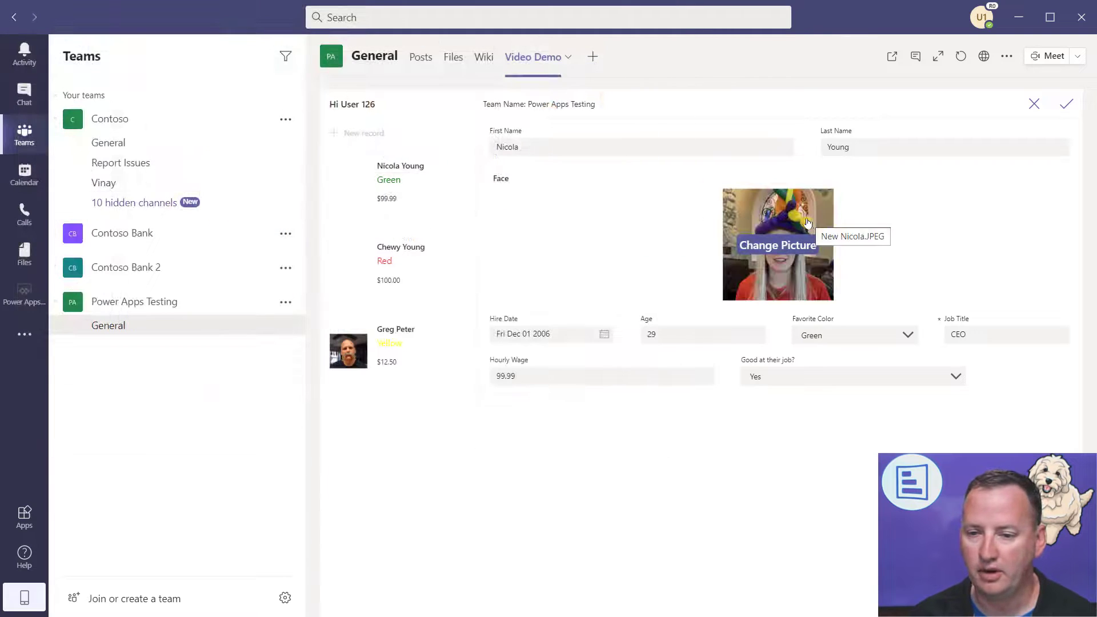
left_click(1067, 105)
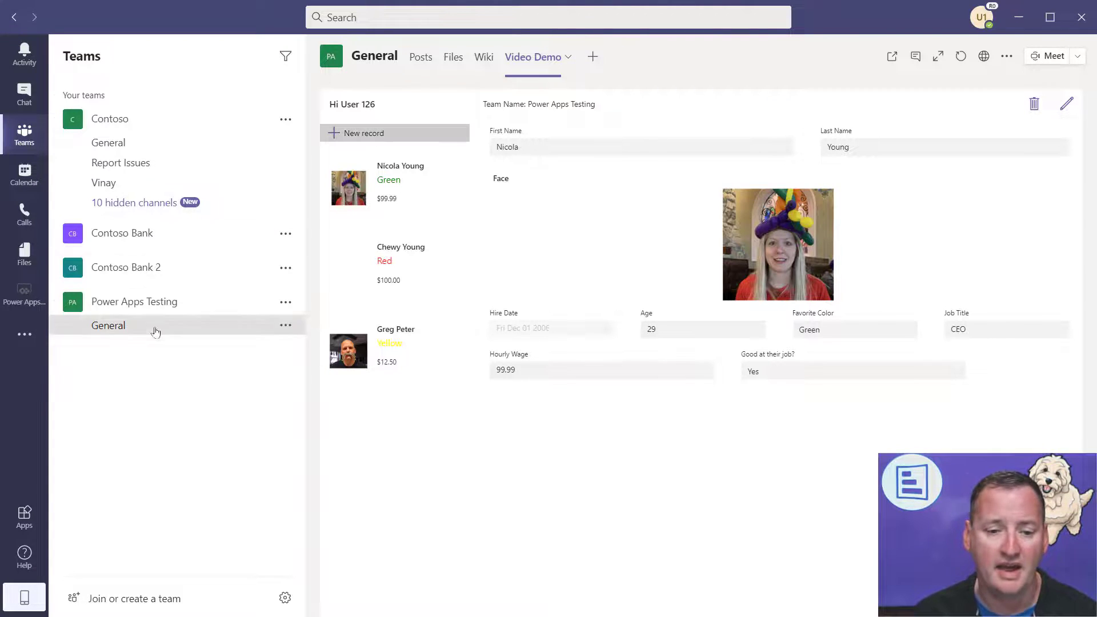
- Try deleting another employee's record, cancel, and return to Power Apps
left_click(449, 361)
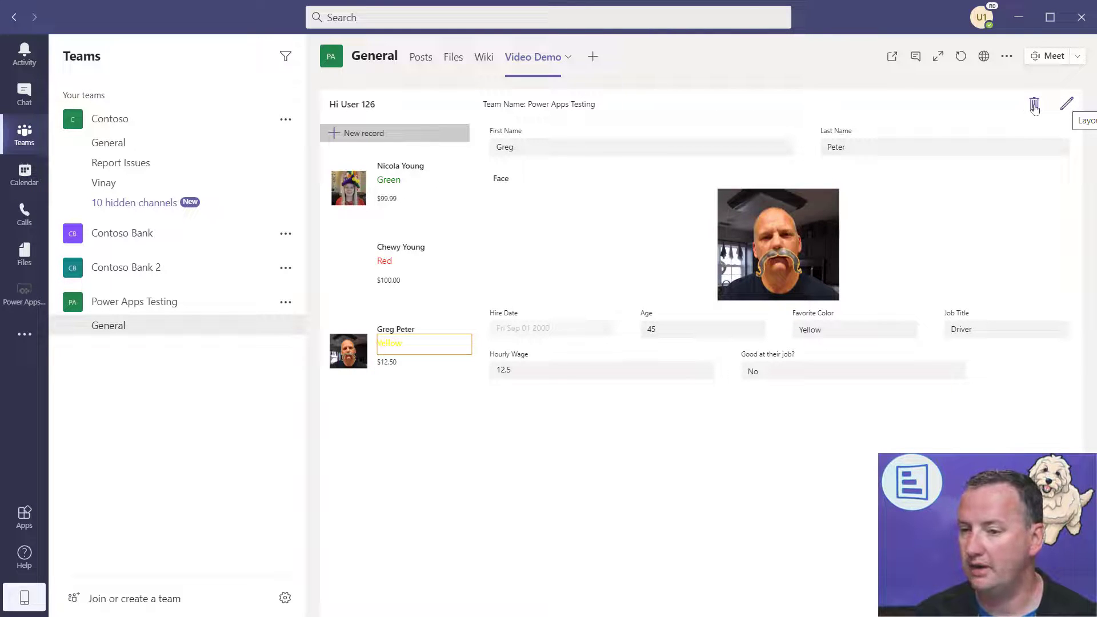
left_click(1034, 106)
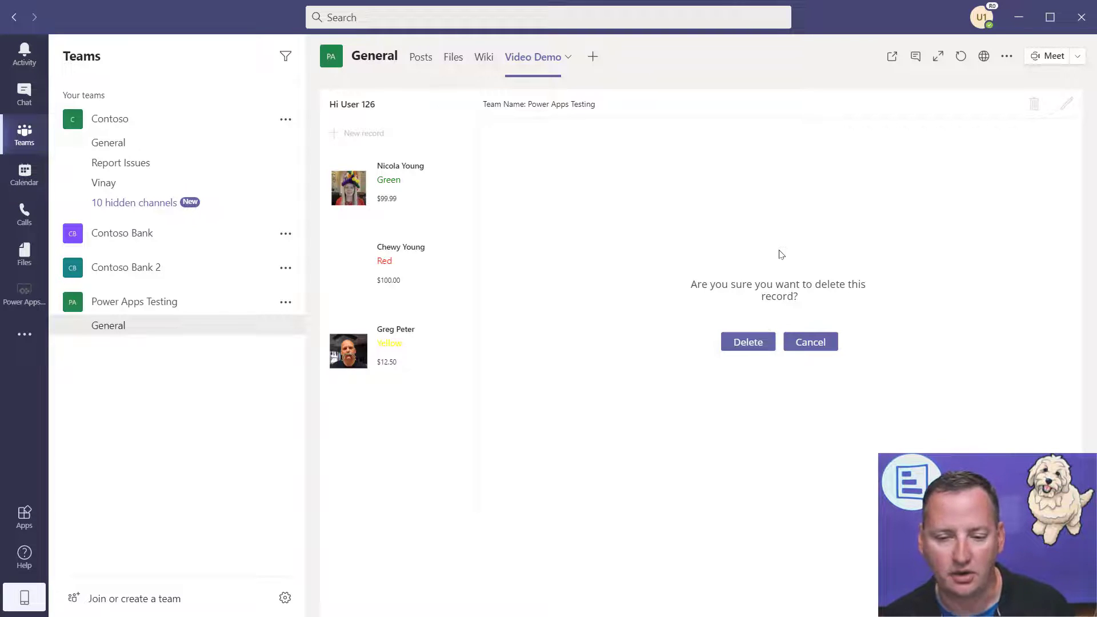
left_click(812, 344)
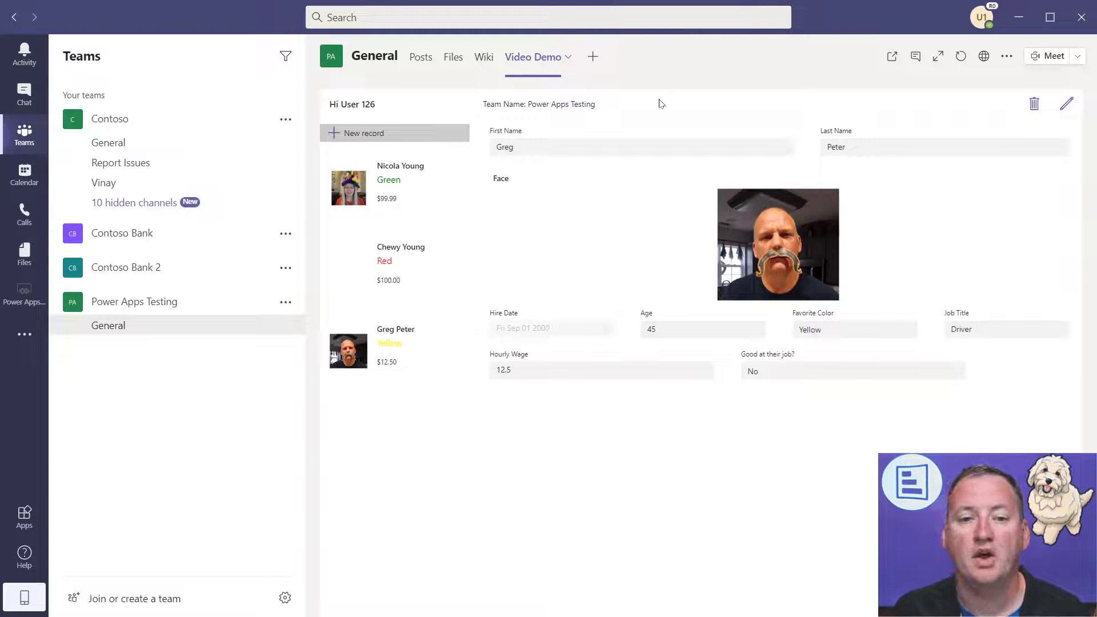
left_click(24, 294)
- Reopen the Video Demo app from the Power Apps Testing team's Build list
left_click(285, 56)
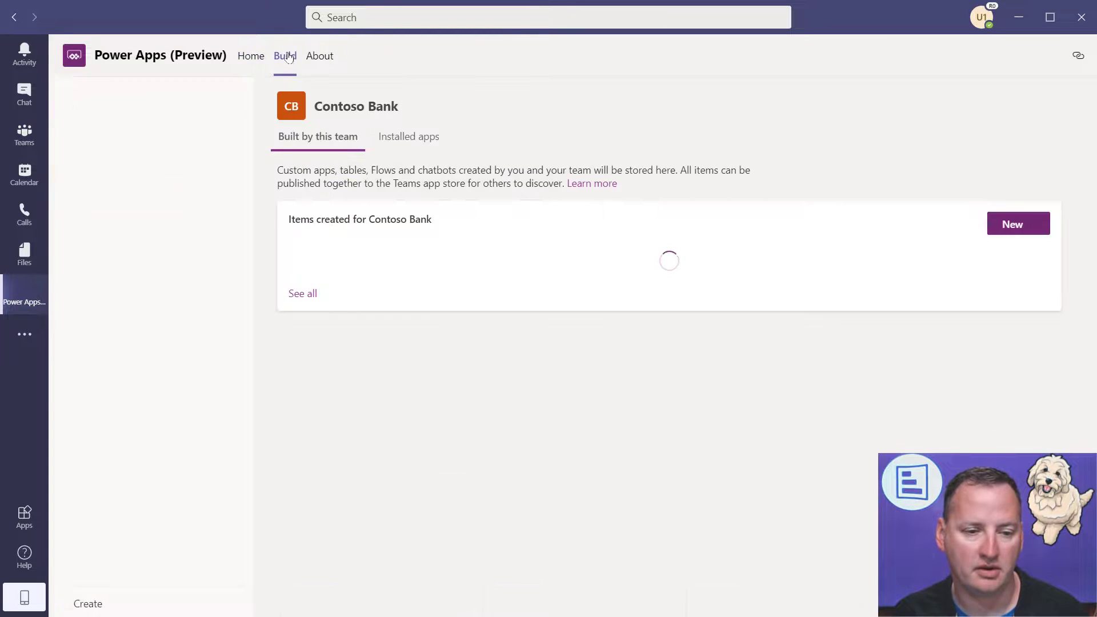
left_click(144, 204)
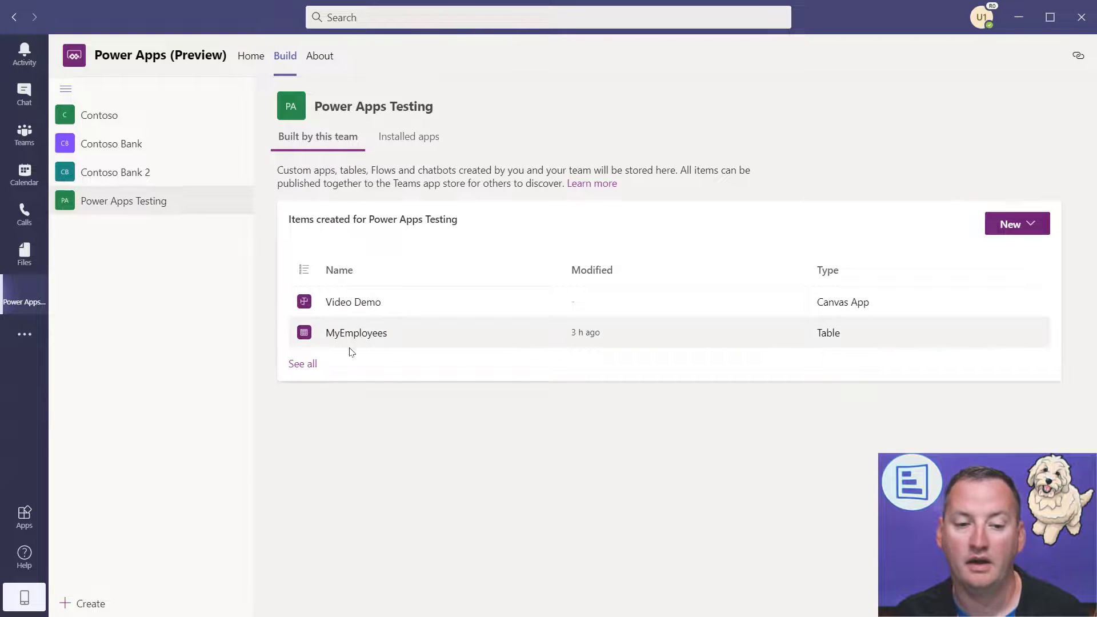
left_click(354, 303)
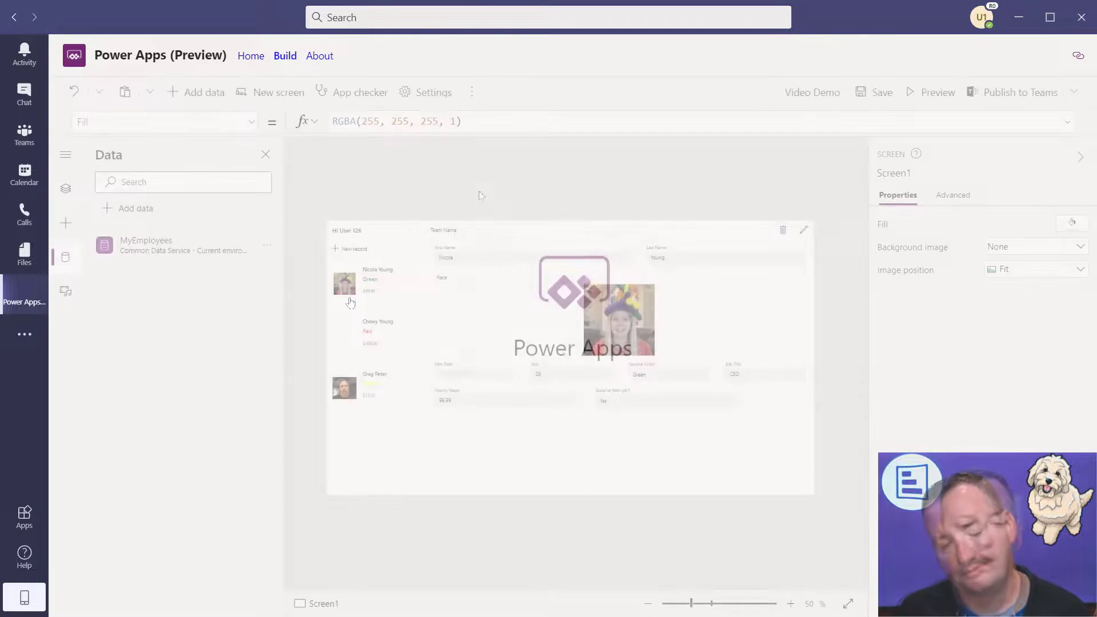
left_click(623, 470)
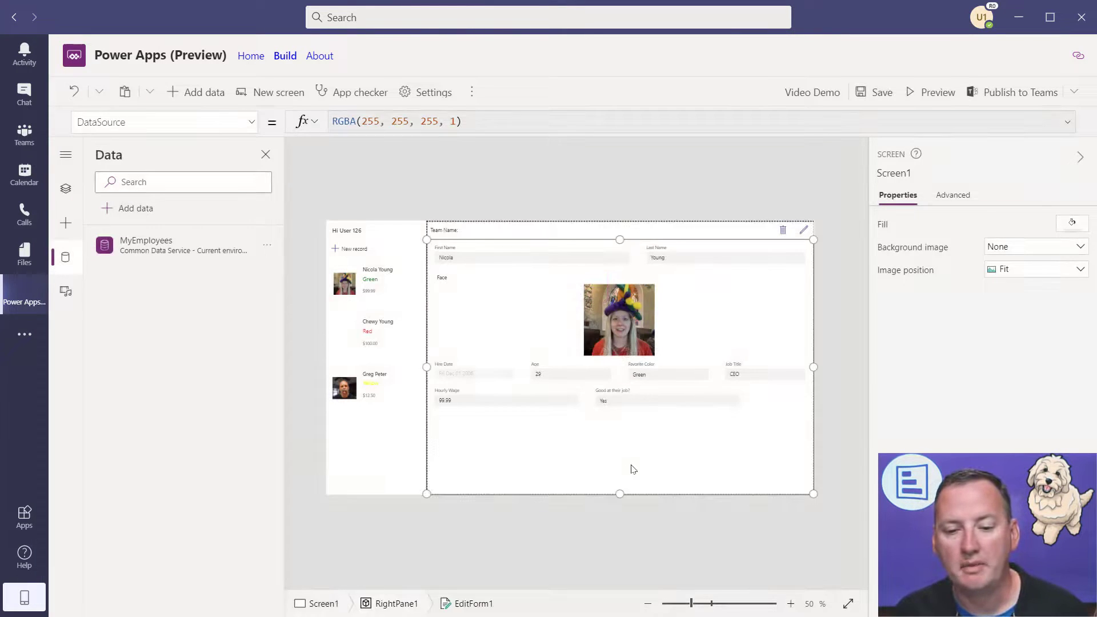
- Set Screen1's Fill to Red and save the app
left_click(66, 190)
left_click(139, 301)
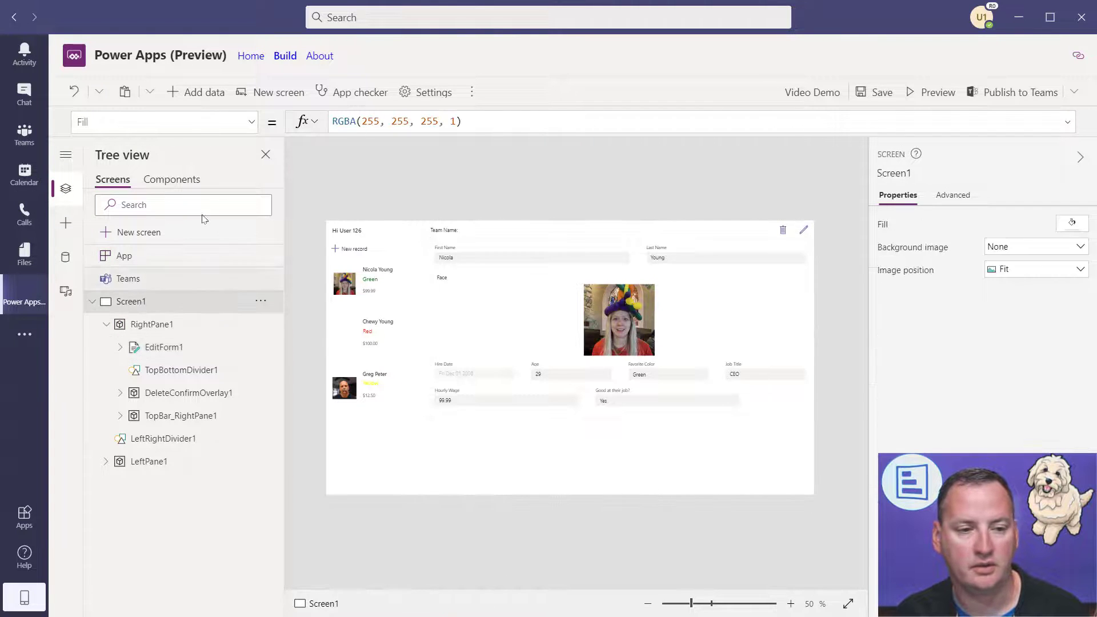
left_click_drag(450, 119, 274, 128)
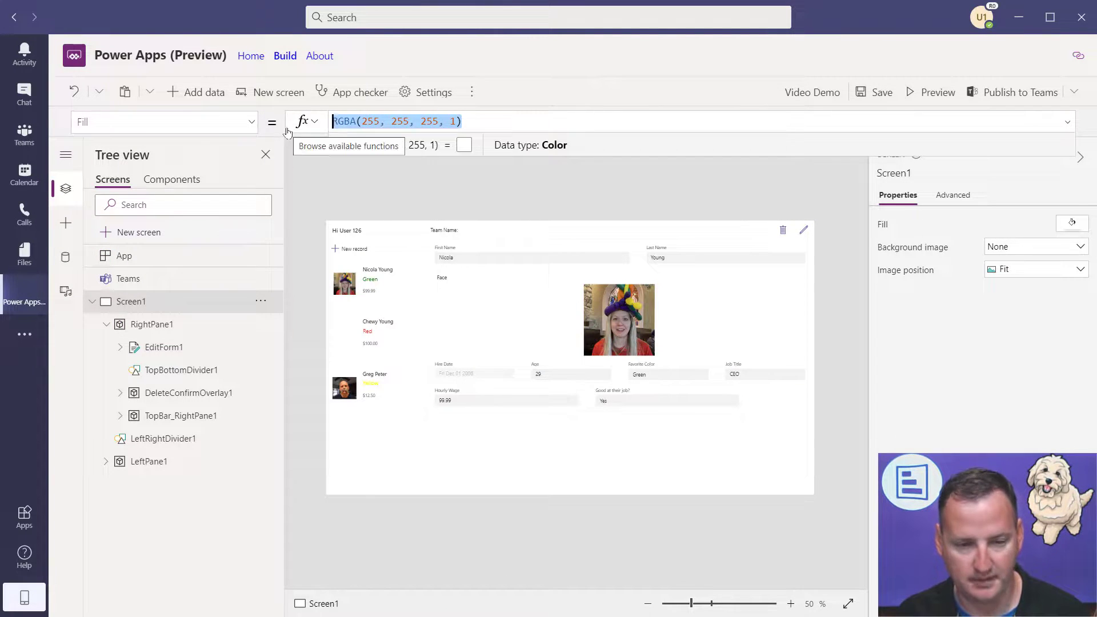
type("re")
left_click(351, 143)
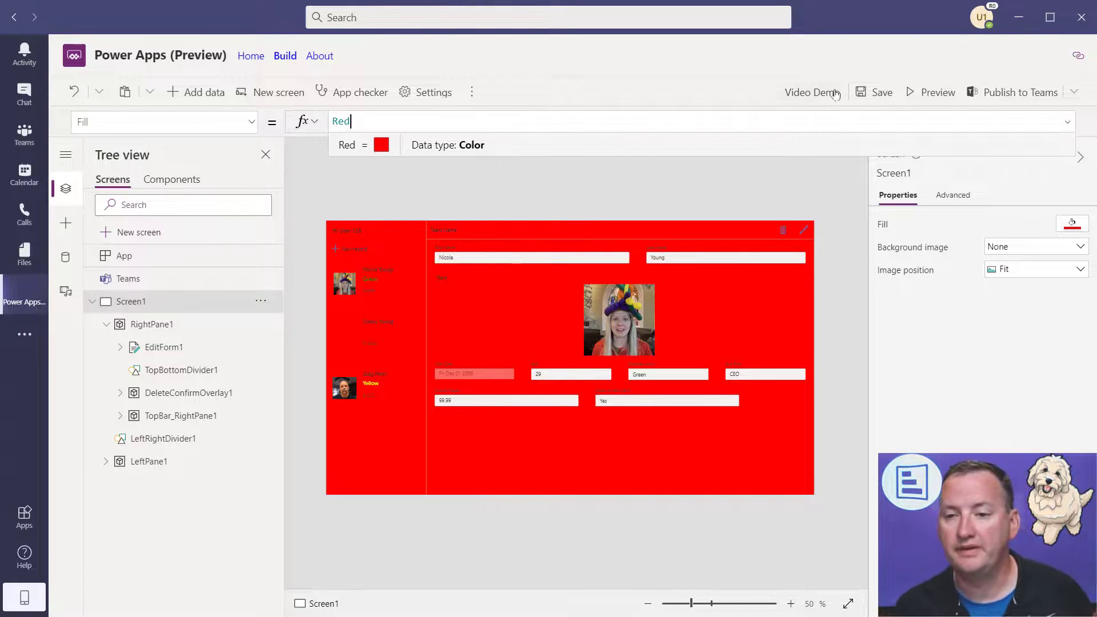
left_click(874, 94)
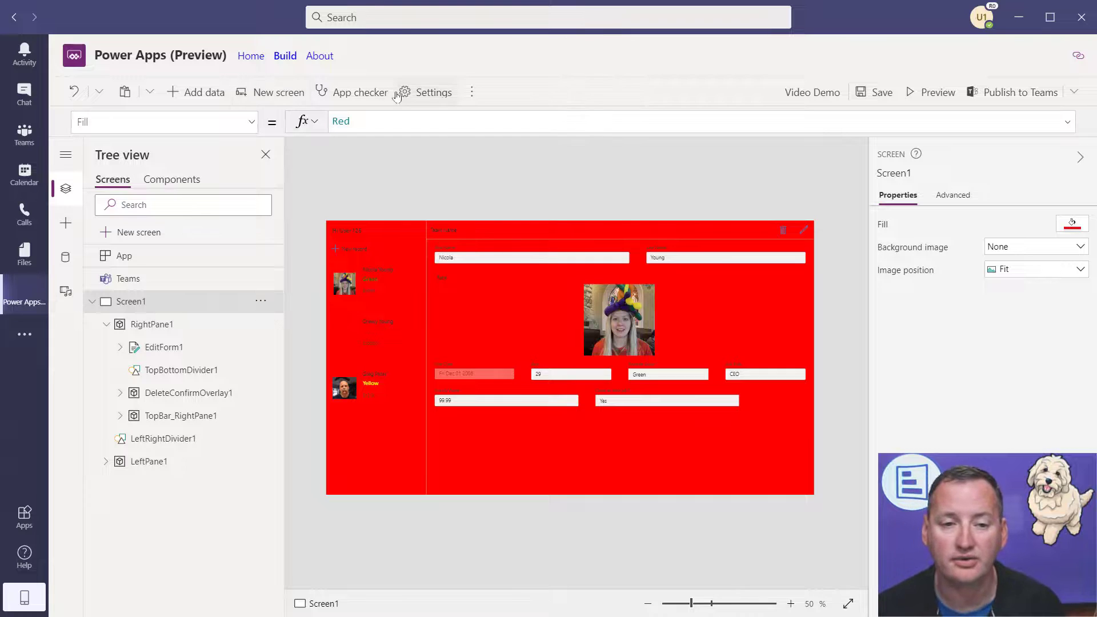
left_click(441, 95)
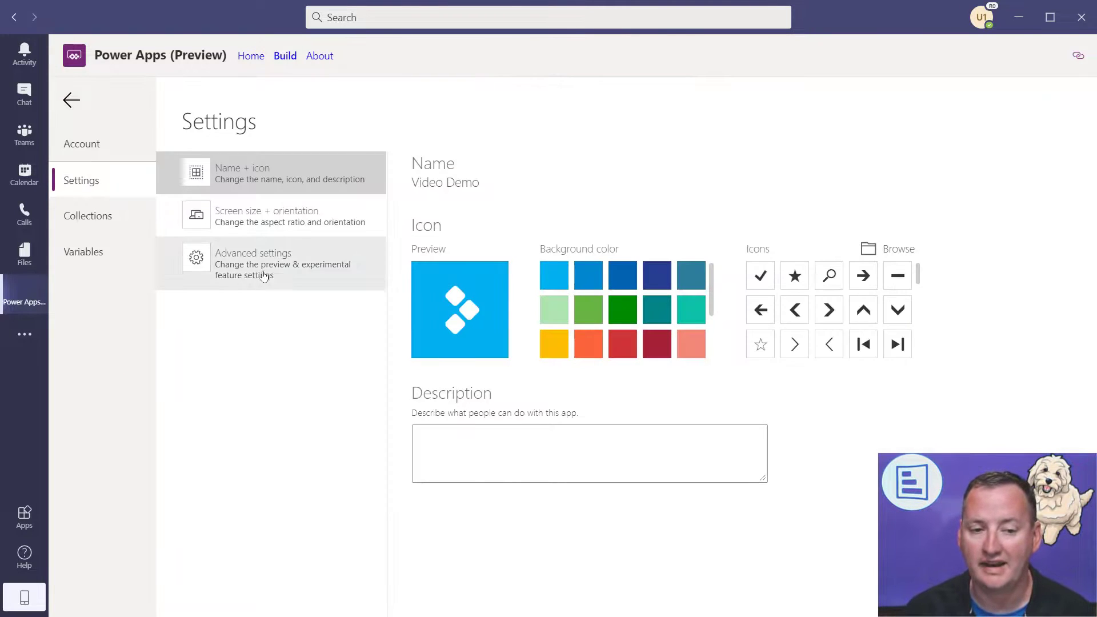
left_click(275, 224)
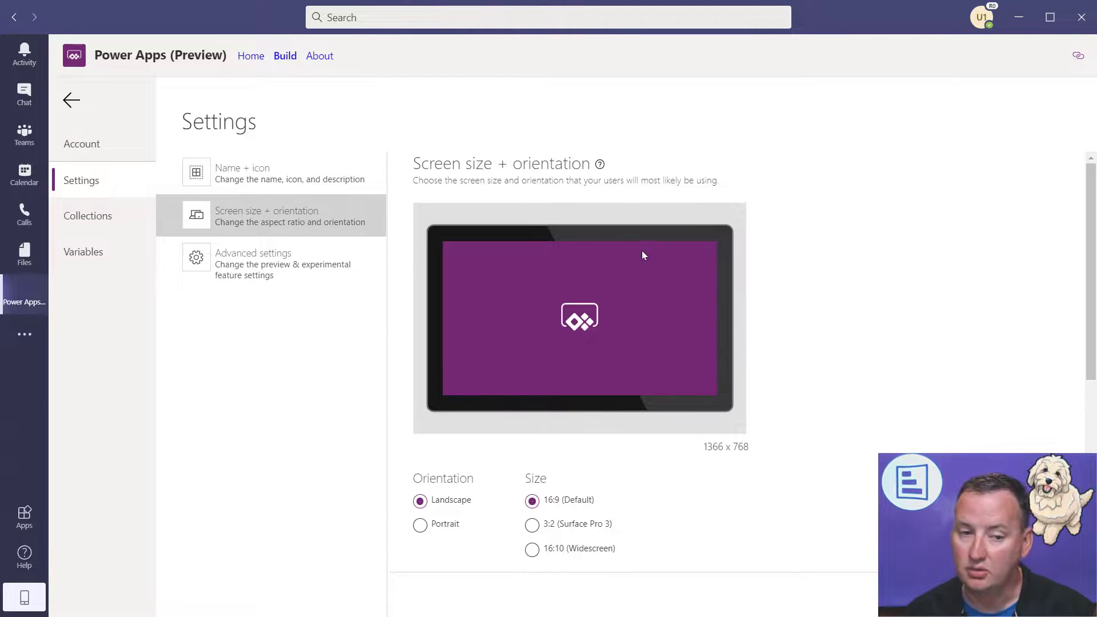
left_click(61, 100)
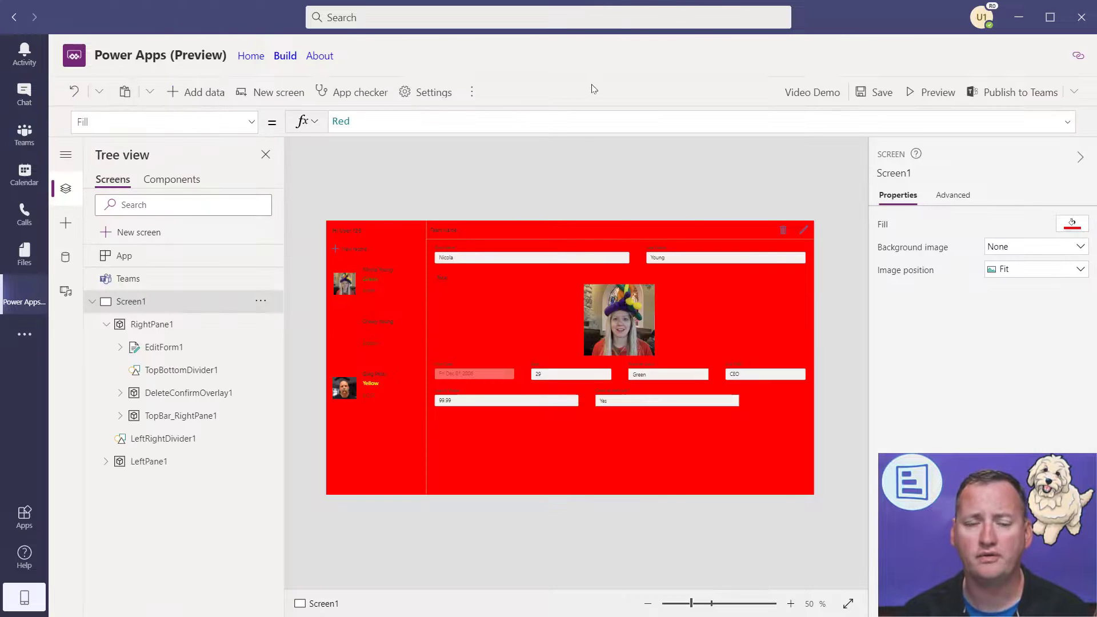